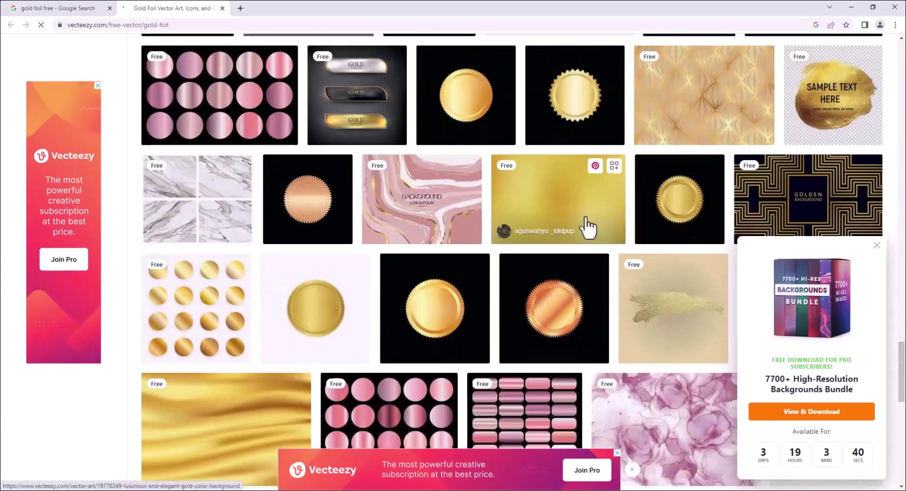
- Download the free luxurious and elegant gold color background and copy the archive's contents into the Project files folder
left_click(589, 225)
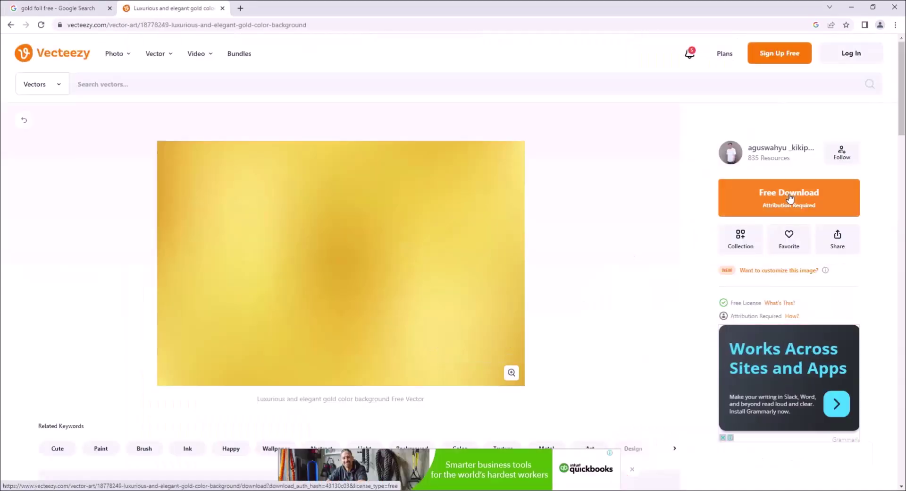
left_click(765, 197)
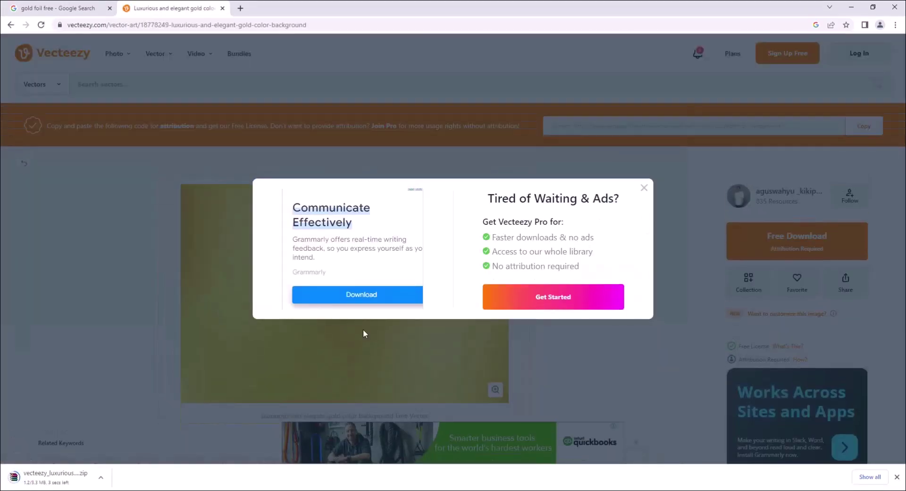
left_click(89, 480)
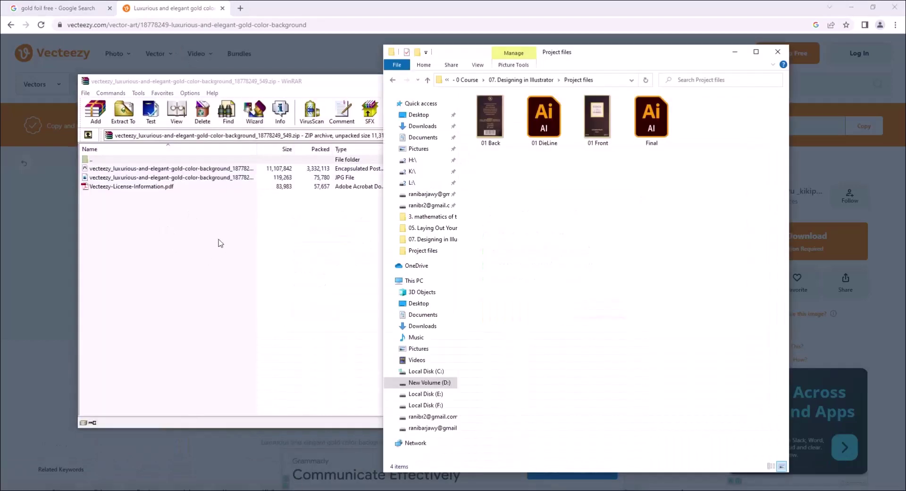
key("ctrl+a")
left_click_drag(539, 236, 539, 236)
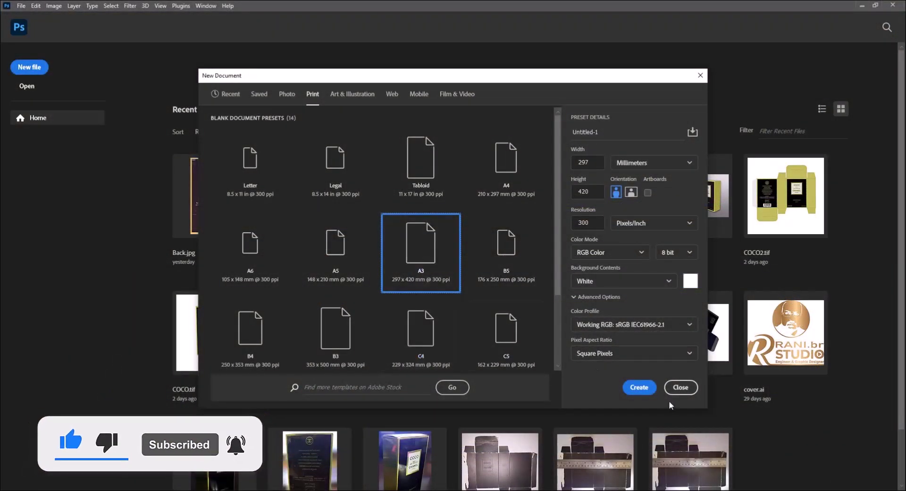
- In Photoshop, create an A3 print document at 300 ppi in RGB and open the three IMG_20230217 box photos
left_click(639, 387)
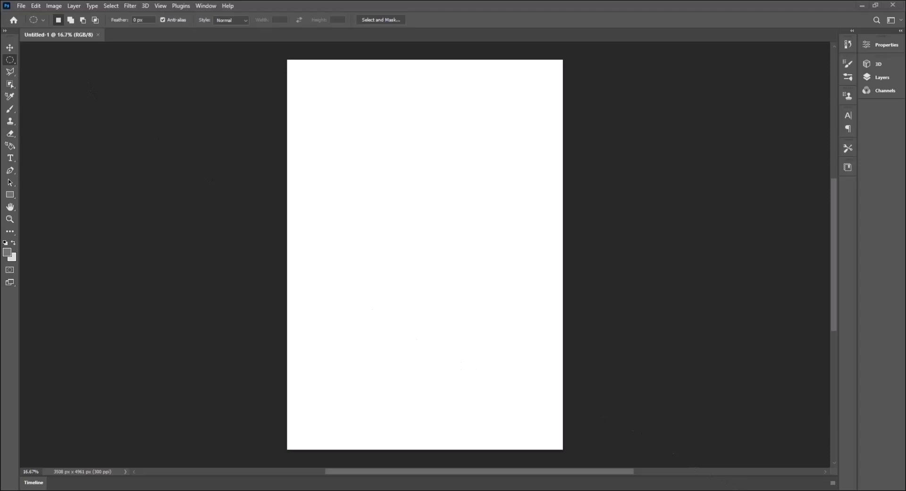
left_click(21, 6)
left_click(35, 26)
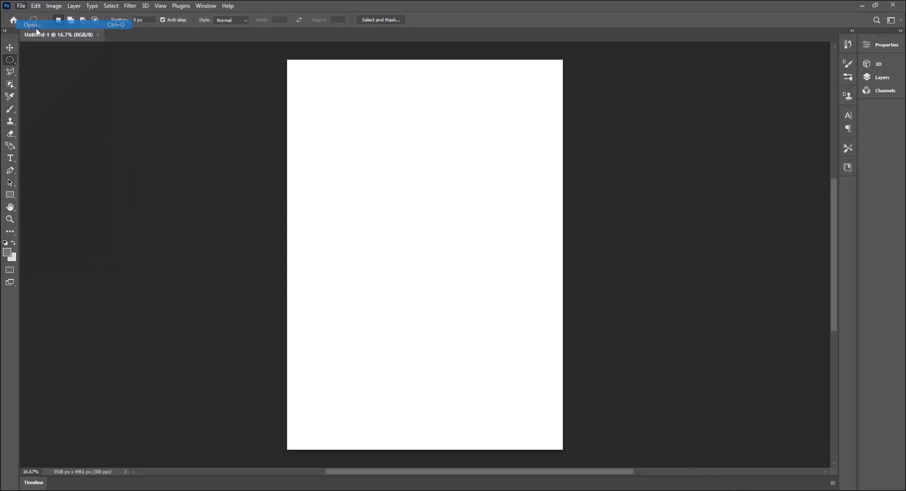
left_click(318, 81)
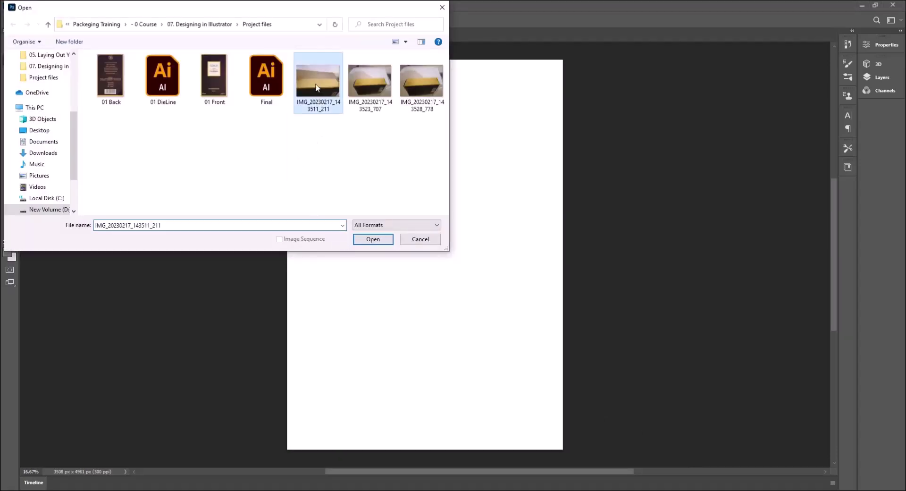
left_click(421, 81, "shift")
left_click(383, 240)
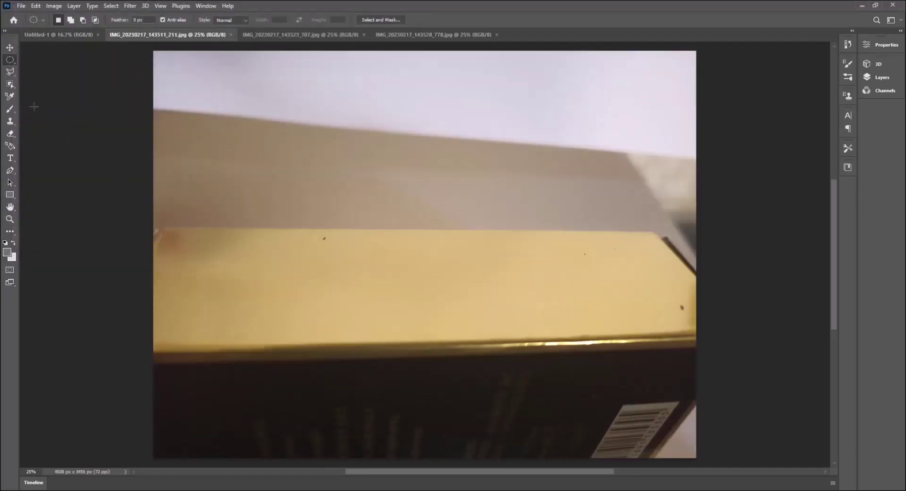
- Select a rectangular area of the box's gold surface in IMG_20230217_143511_211.jpg and copy it
right_click(15, 60)
left_click(62, 60)
left_click_drag(308, 250, 617, 326)
key("ctrl+c")
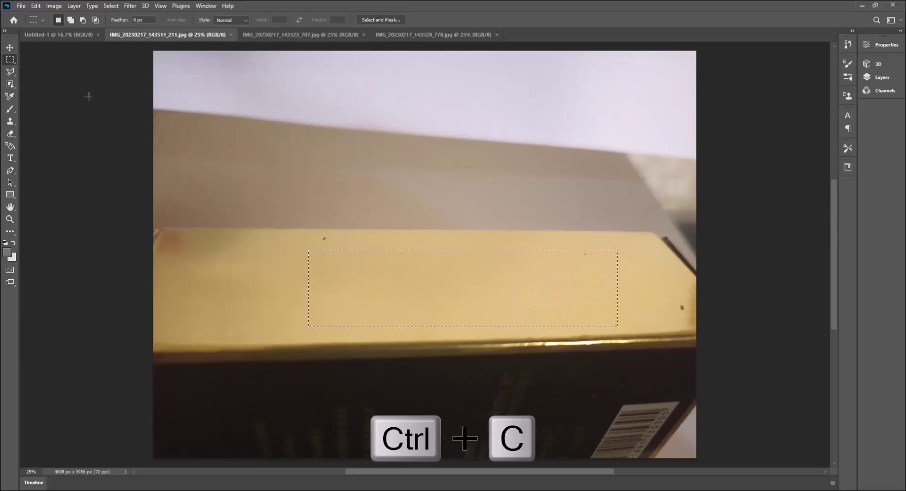
- Paste the gold patch at the top-left corner of the blank A3 page and duplicate it across to the right edge
left_click(64, 36)
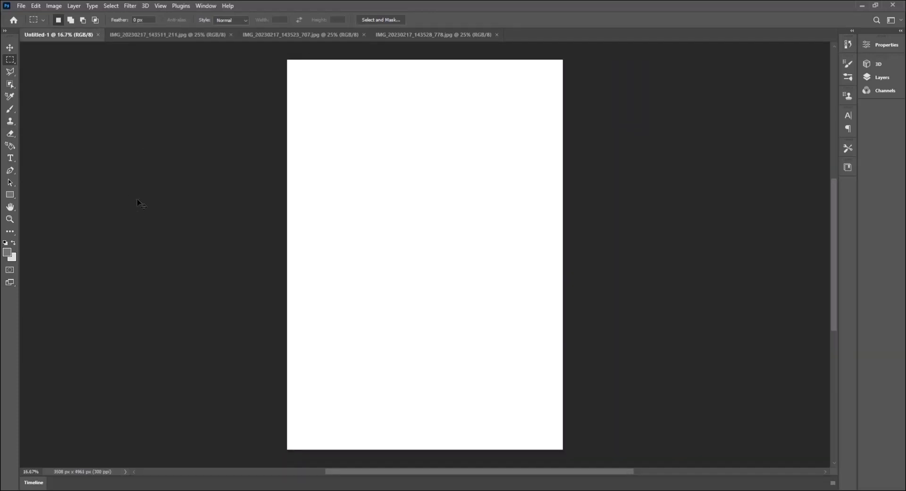
key("ctrl+v")
left_click(9, 47)
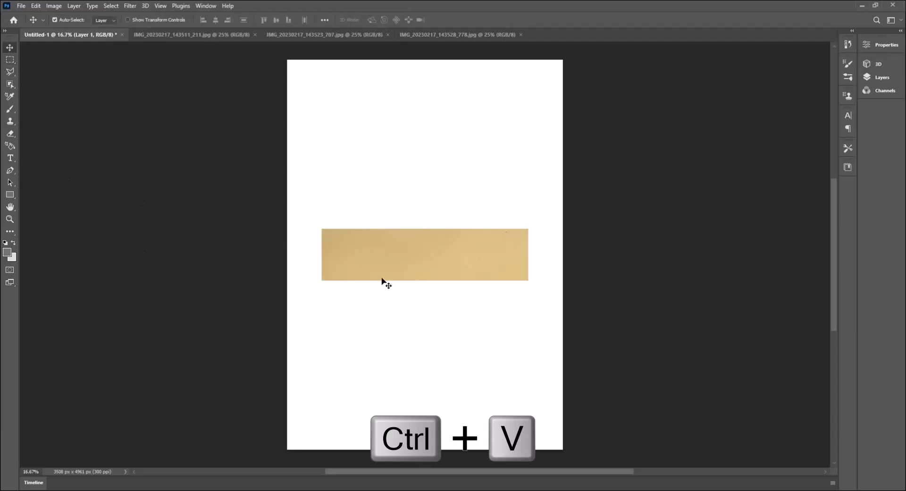
left_click_drag(382, 278, 368, 101)
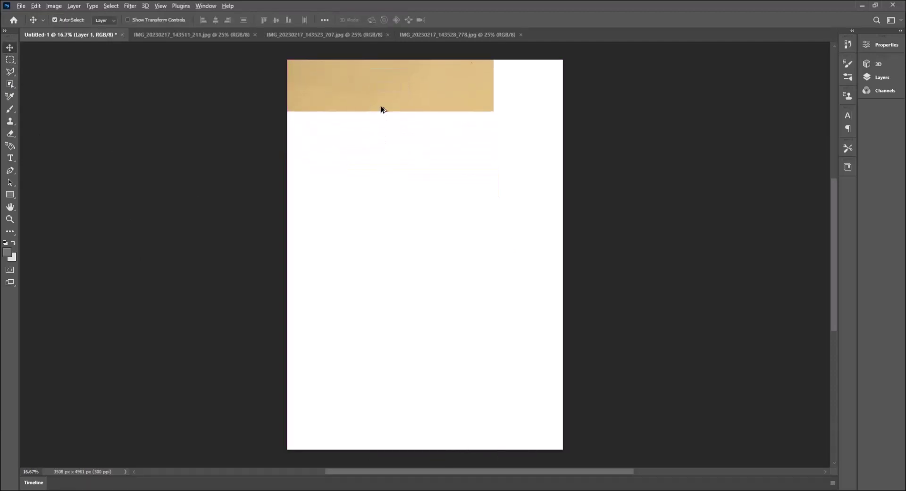
key("alt")
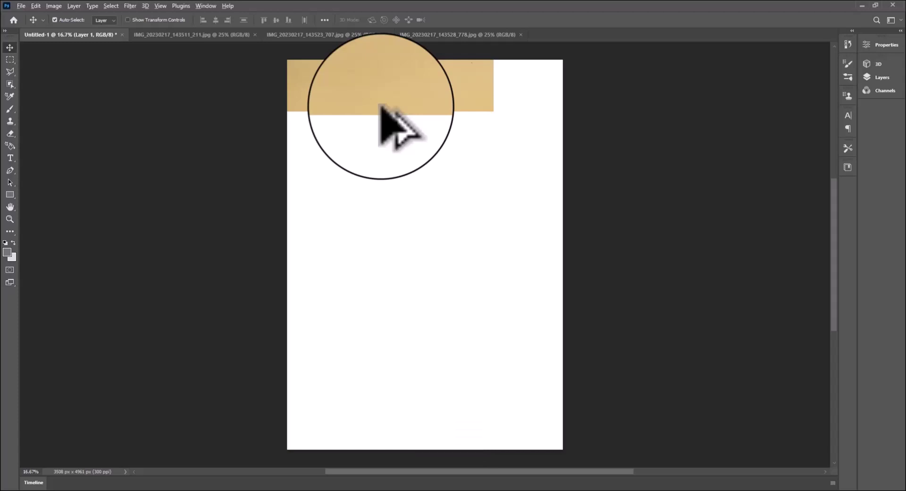
left_click_drag(381, 106, 451, 105)
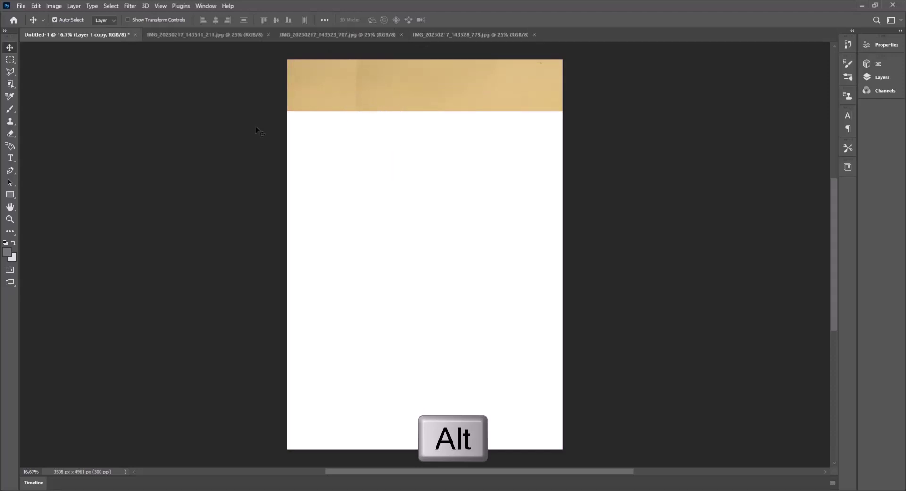
- Blend the seam between the two gold patches with a 183 px Soft Round eraser at 0% hardness and 50% opacity
left_click(11, 134)
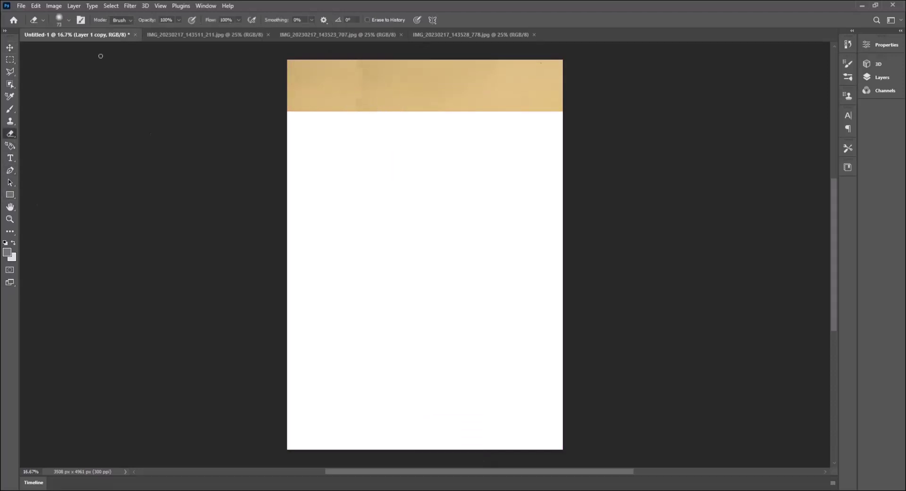
left_click(70, 20)
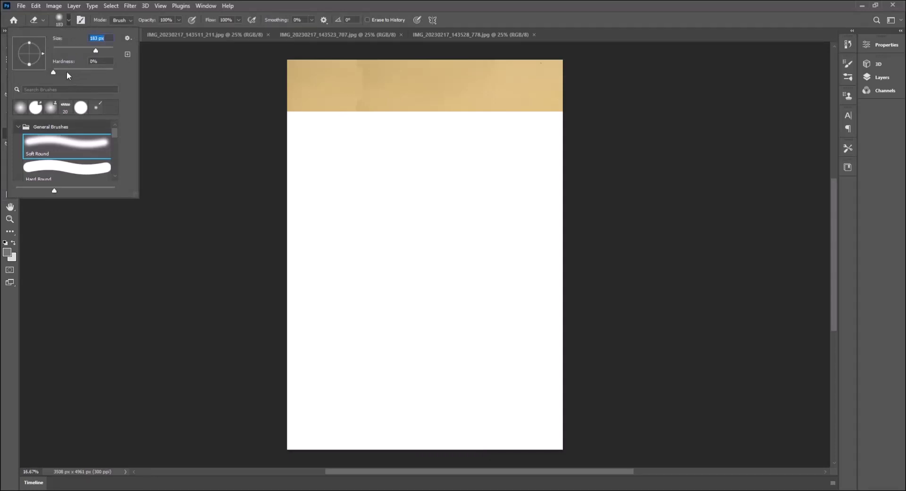
left_click(152, 21)
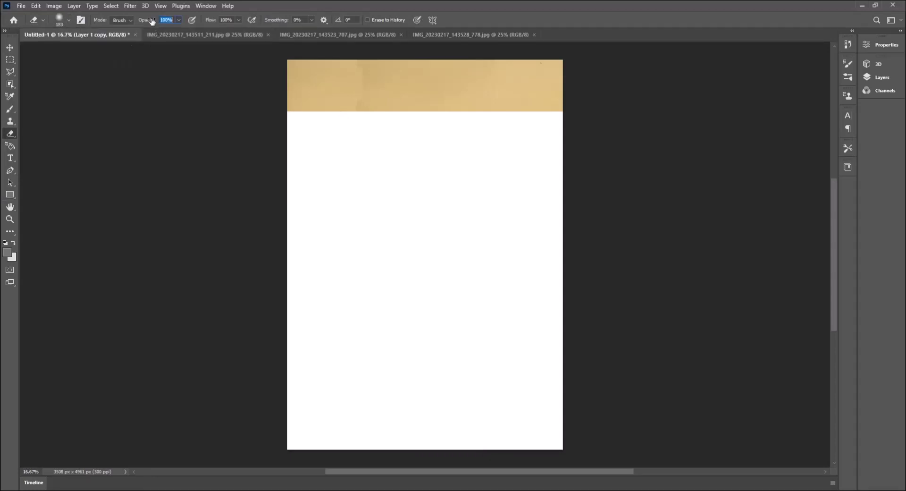
left_click(179, 20)
mouse_move(359, 79)
left_mouse_down()
mouse_move(363, 65)
mouse_move(364, 104)
mouse_move(384, 75)
mouse_move(356, 69)
mouse_move(357, 93)
mouse_move(366, 76)
left_mouse_up()
key("ctrl+plus")
key("ctrl+plus")
key("ctrl+plus")
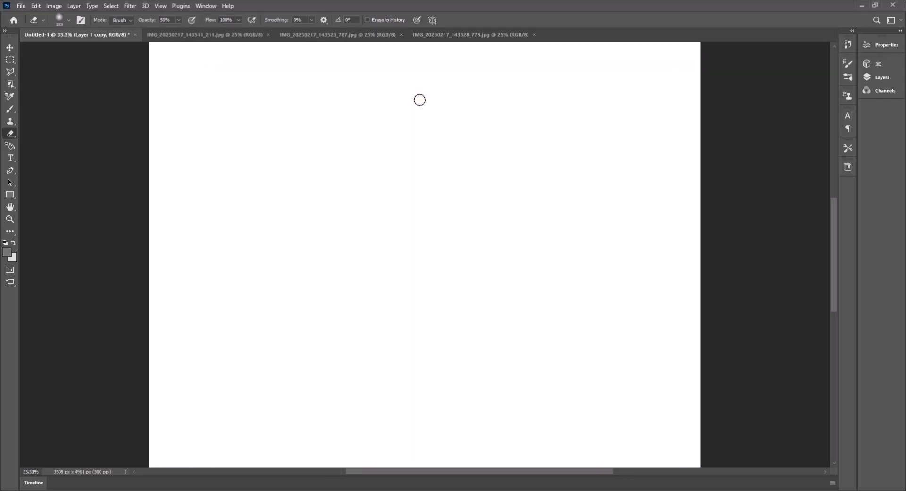
left_click_drag(439, 91, 431, 356)
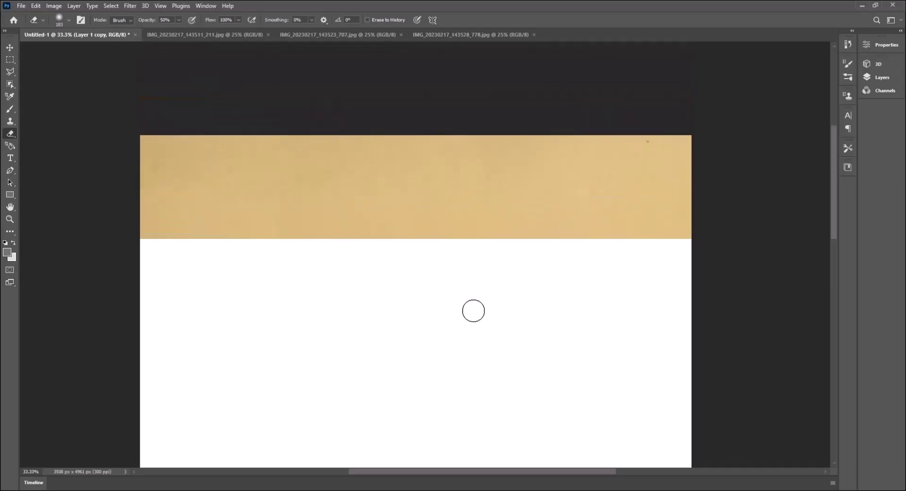
scroll(415, 295, "left", 1)
- Select both gold patch layers and duplicate them downward as a second row overlapping the first
left_click(901, 31)
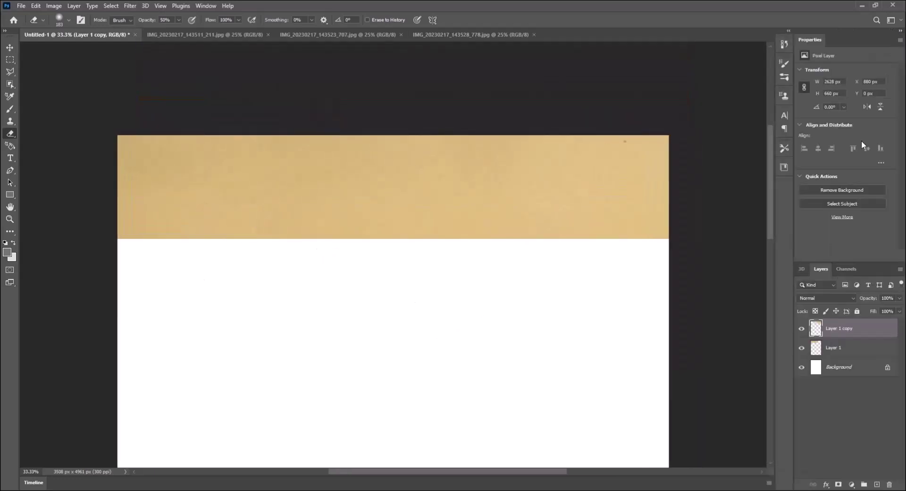
left_click(858, 349, "shift")
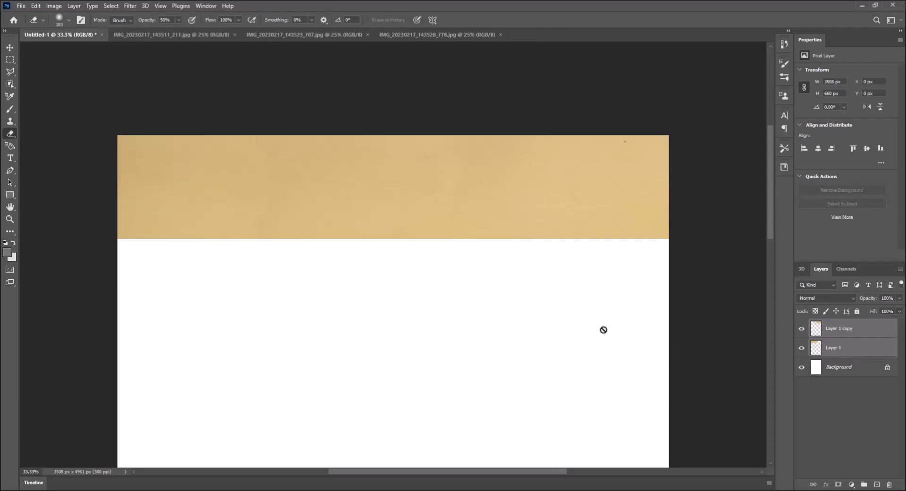
left_click(10, 49)
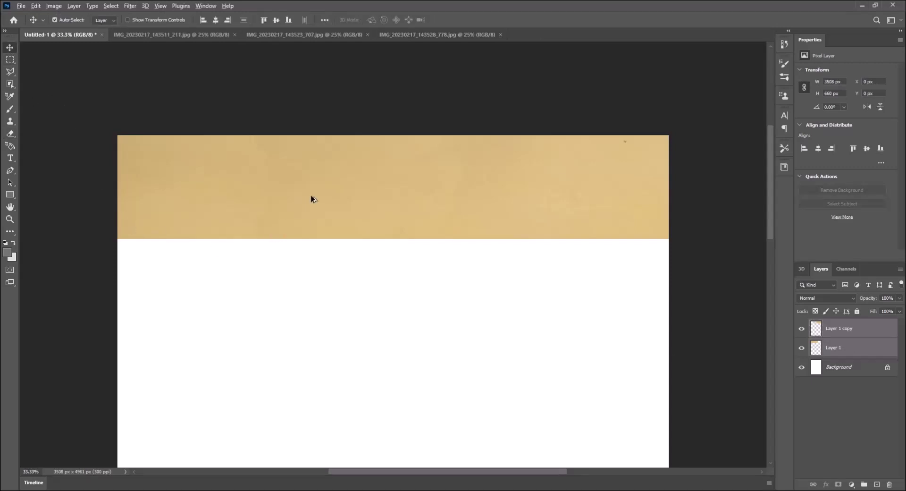
left_click_drag(311, 198, 310, 295)
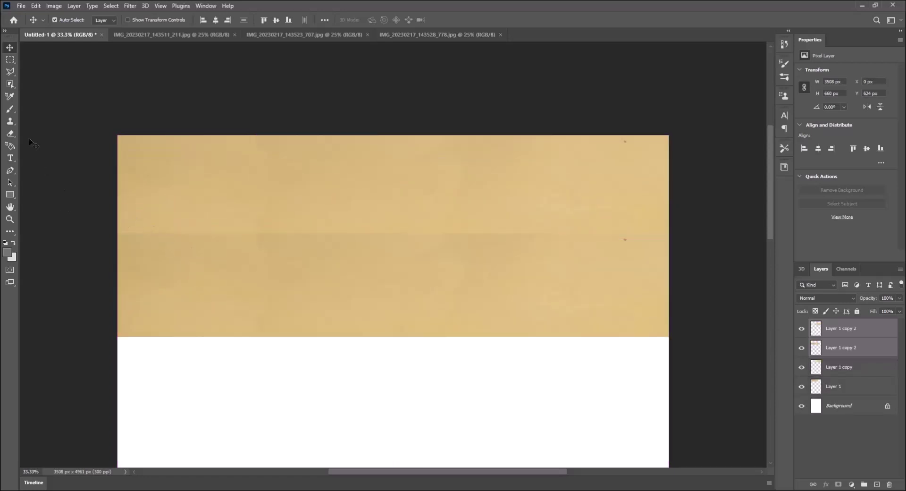
left_click(9, 133)
left_click(841, 348)
left_click_drag(444, 243, 208, 243)
key("ctrl+z")
- Move the second row's left gold patch up to Y 420 px and soften its upper edge with the eraser
left_click(10, 48)
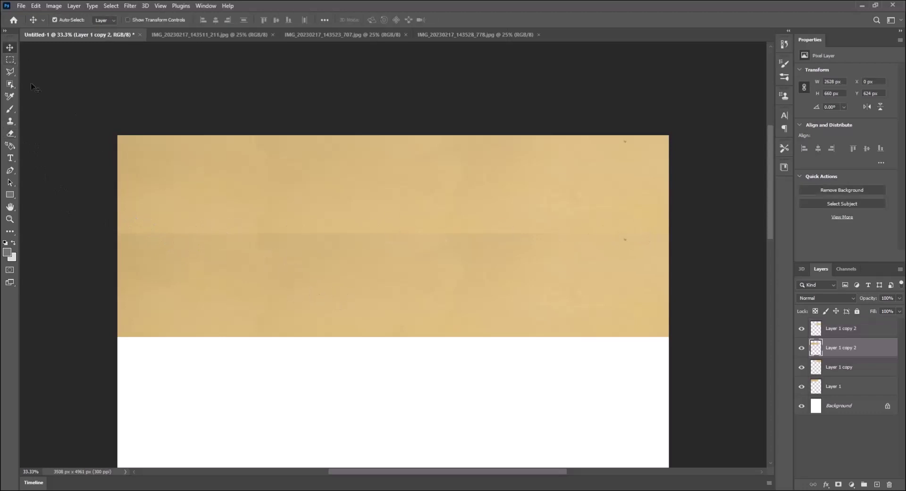
left_click_drag(165, 276, 165, 244)
left_click(13, 136)
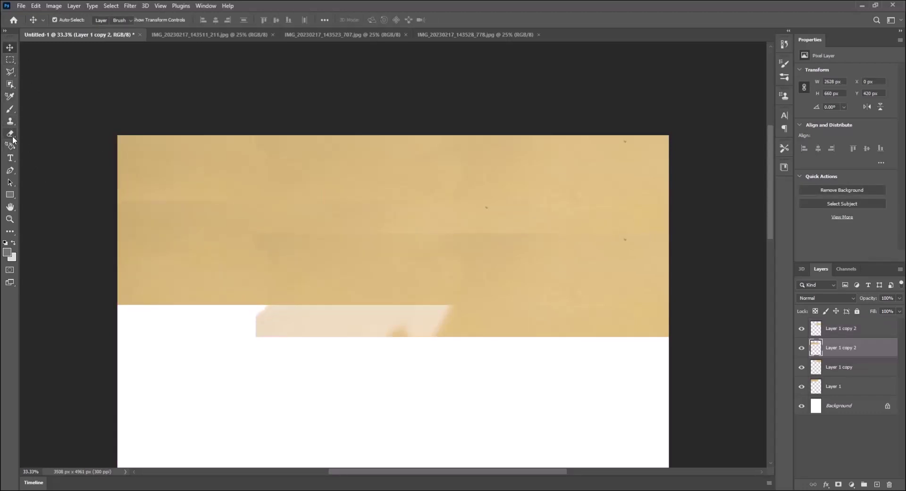
left_click(490, 206)
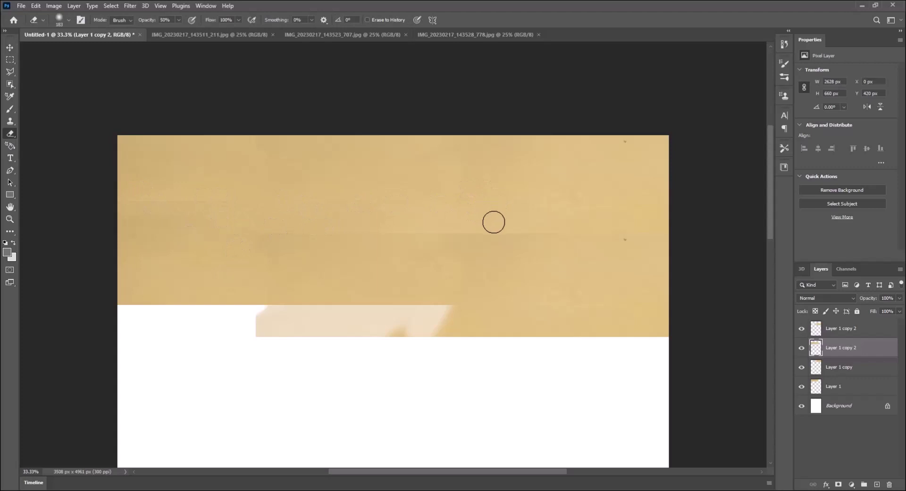
- Move the second row's right gold patch up to Y 420 px and erase its visible seam and dark spot
key("v")
left_click_drag(536, 303, 536, 268)
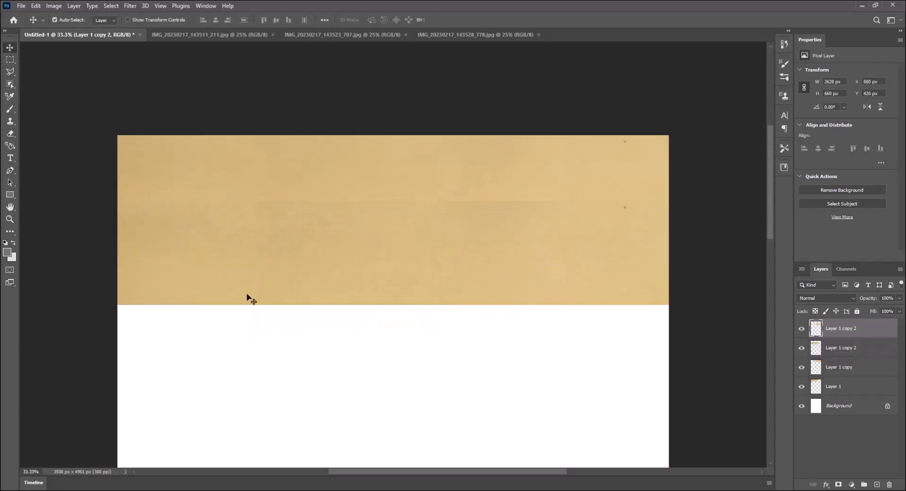
left_click(10, 134)
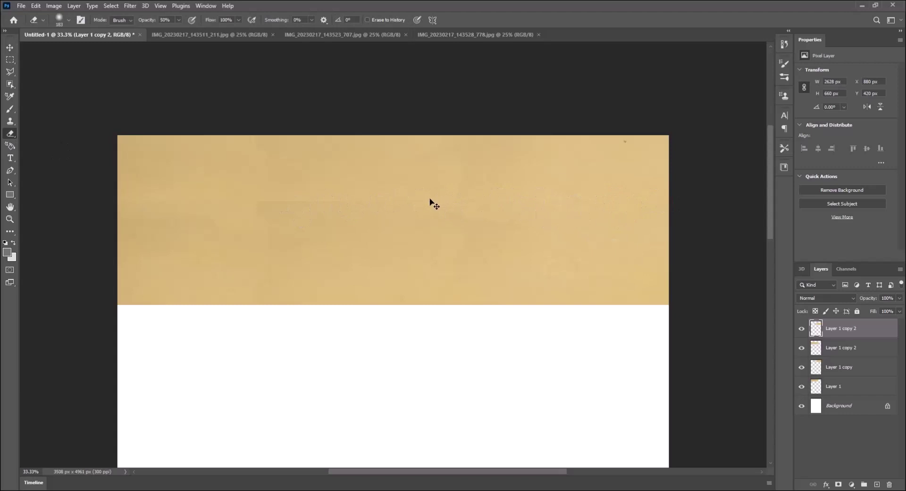
left_click(566, 199)
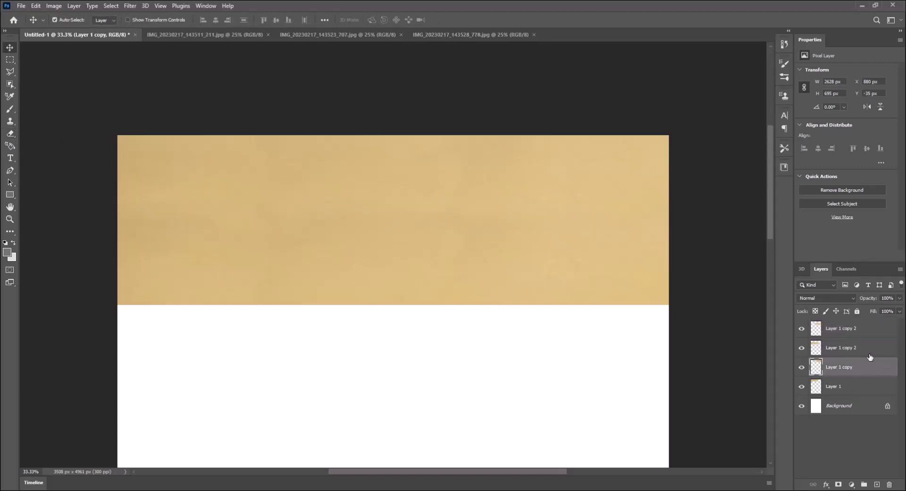
- Merge the four gold patch layers above the background into one layer
left_click(861, 385, "shift")
left_click(866, 349, "shift")
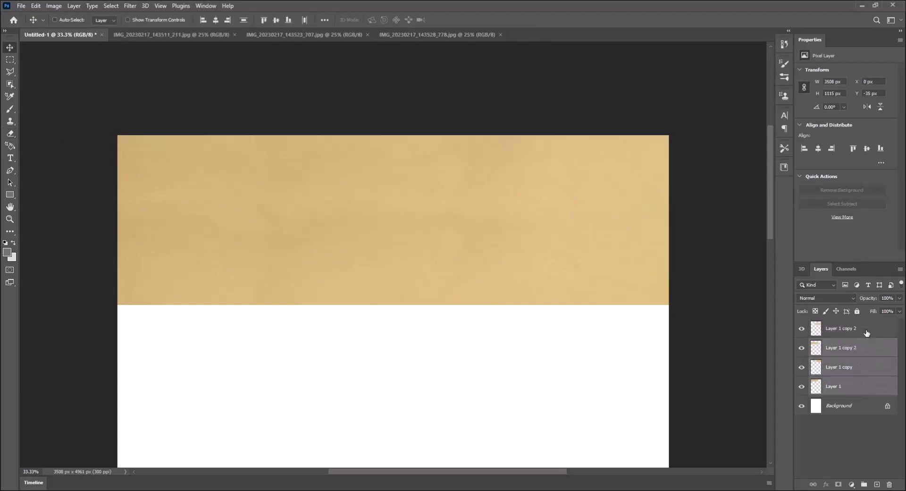
left_click(866, 333, "shift")
right_click(867, 333)
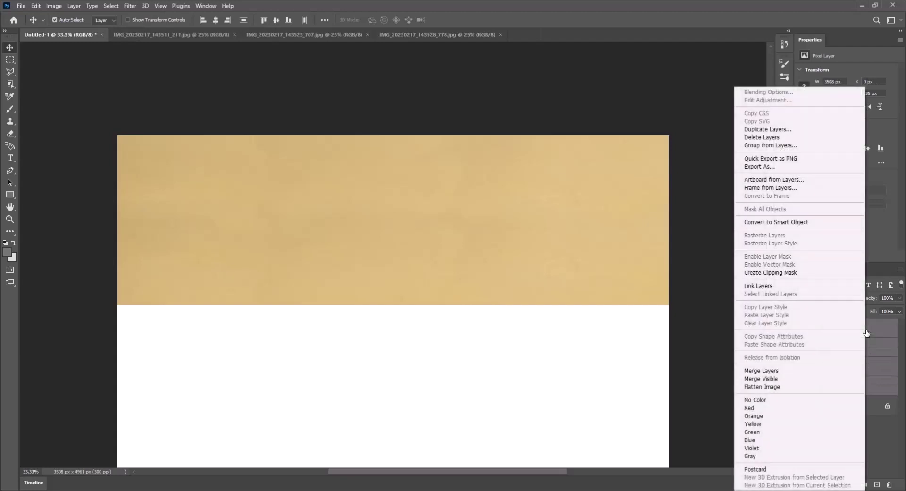
left_click(812, 370)
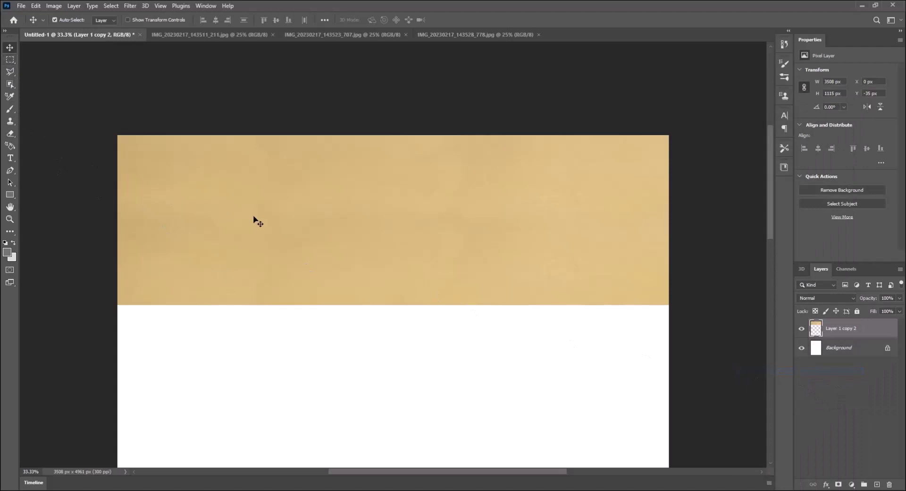
- Duplicate the merged gold strip repeatedly down the page with overlaps until the whole A3 page is covered
left_click_drag(354, 155, 355, 305)
scroll(399, 286, "down", 3)
scroll(398, 286, "down", 3)
left_click_drag(386, 155, 355, 341)
scroll(360, 324, "down", 3)
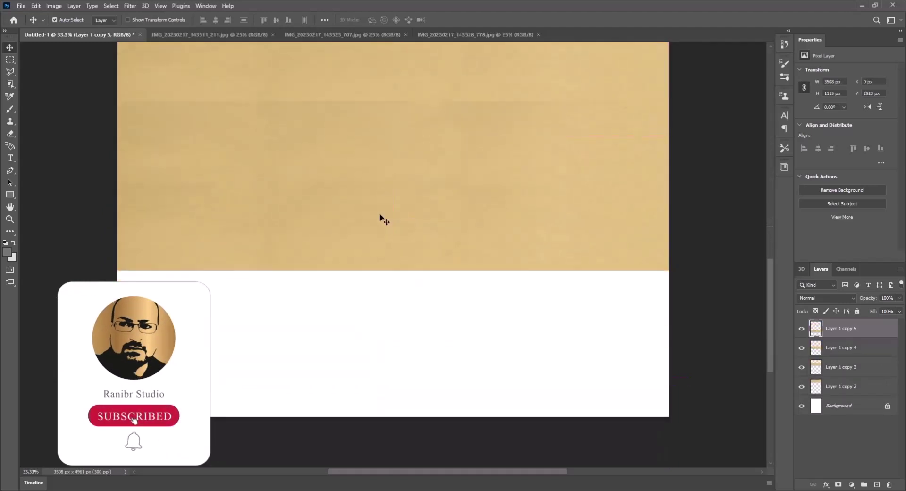
left_click_drag(382, 216, 358, 287)
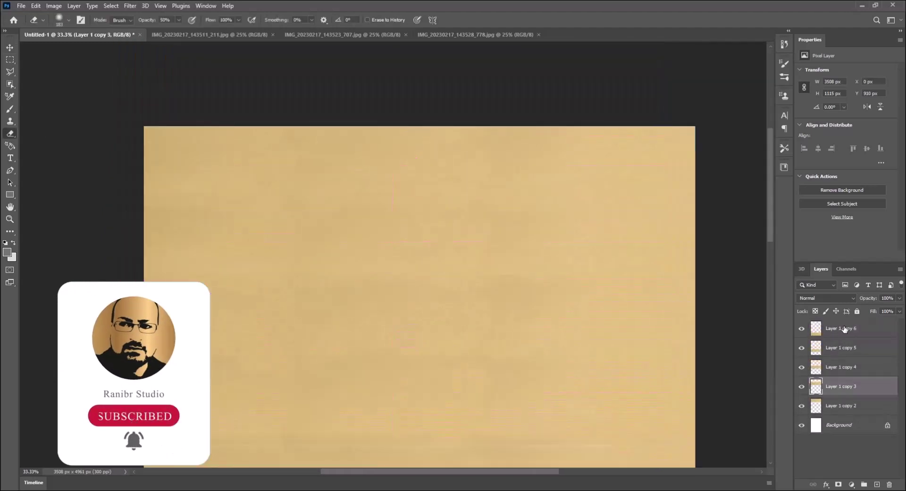
- Merge the five gold strip layers above the background into a single layer
left_click(845, 329)
left_click(852, 407, "shift")
right_click(853, 410)
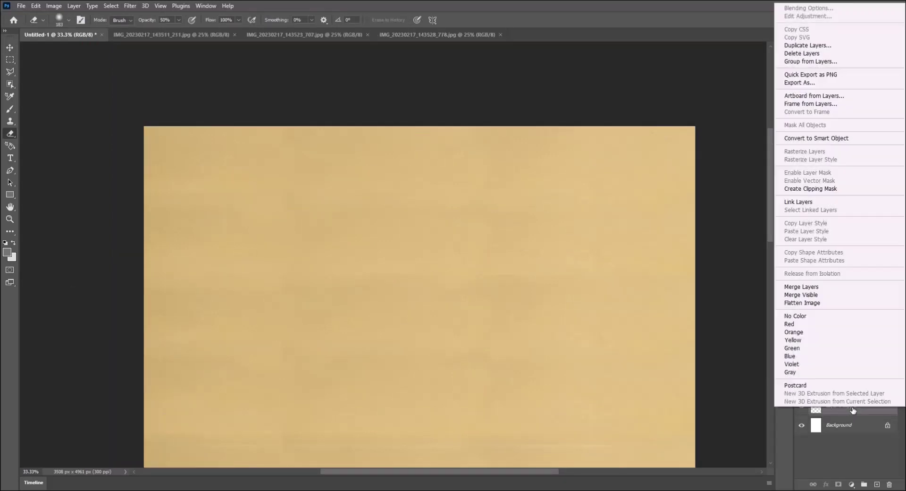
left_click(851, 286)
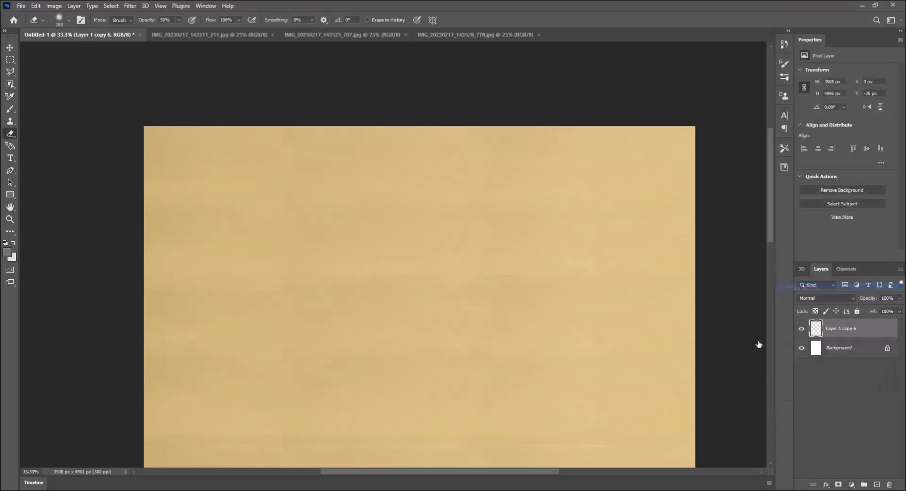
scroll(644, 249, "down", 5)
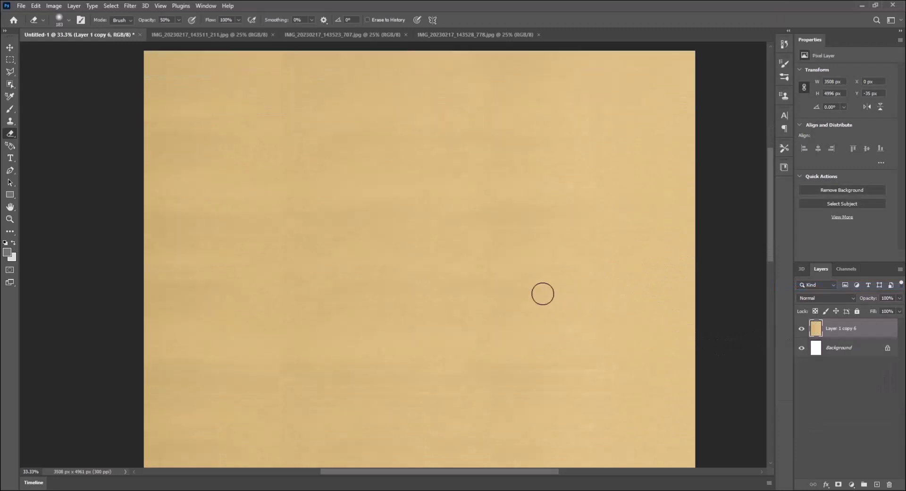
- Clone clean gold over the dark bands with a soft 136 px Clone Stamp at 40% opacity
left_click(10, 121)
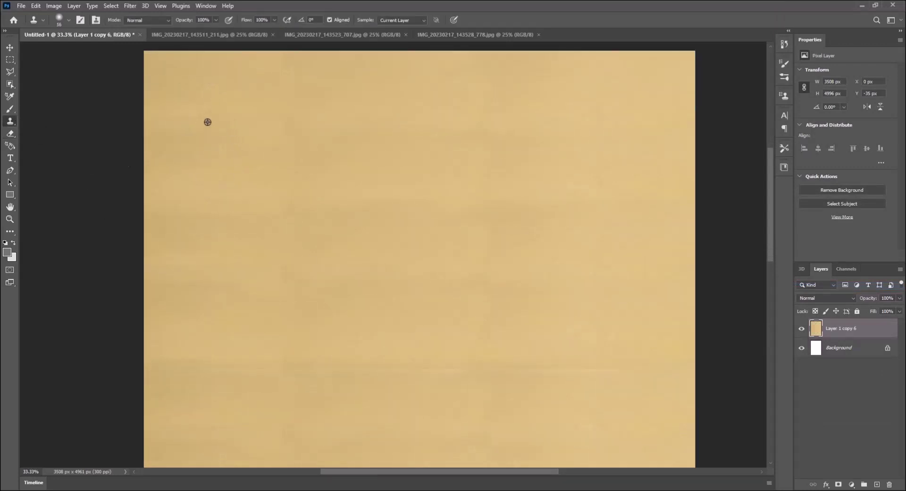
left_click(70, 20)
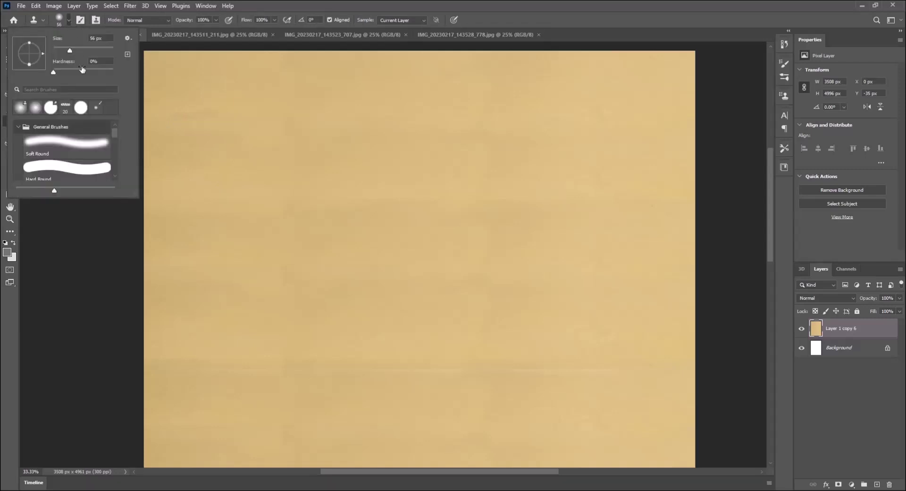
left_click_drag(70, 50, 110, 53)
left_click(215, 19)
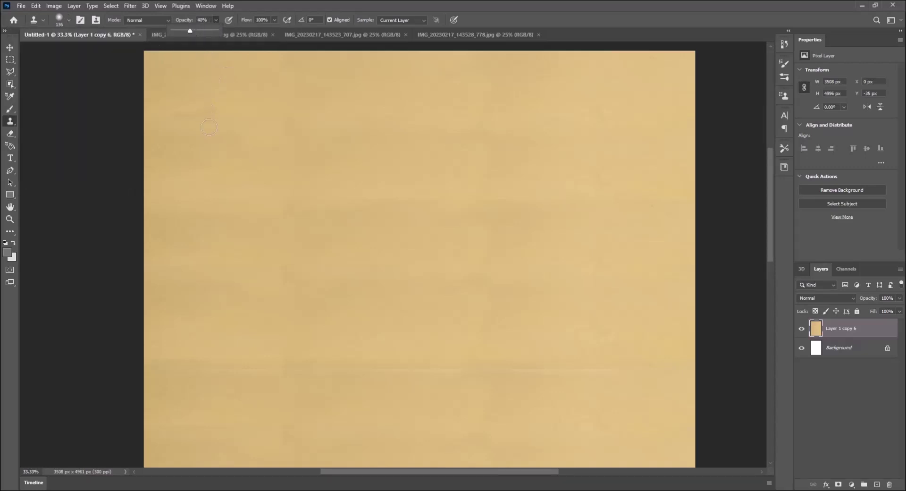
key("alt")
left_click(184, 70, "alt")
left_click_drag(171, 110, 309, 112)
scroll(565, 356, "down", 5)
scroll(424, 271, "down", 3)
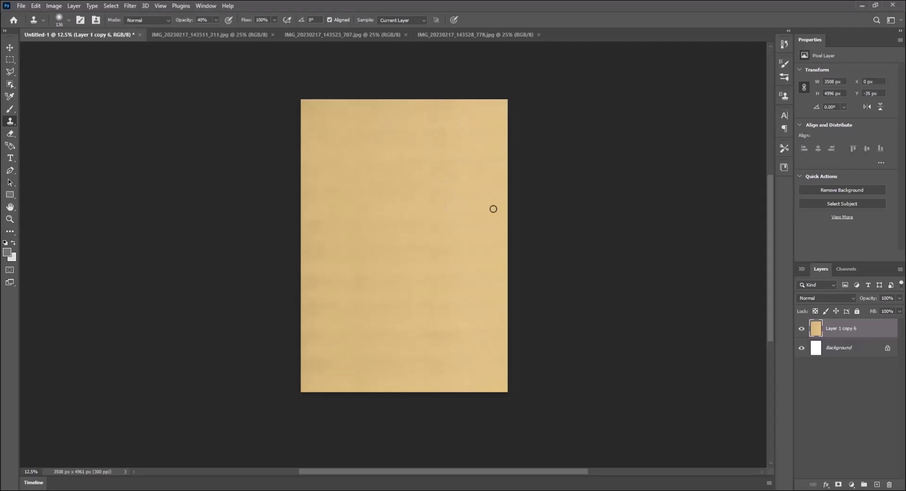
- Enlarge the Clone Stamp brush to 417 px and even out the remaining dark bands across the page
left_click(67, 21)
mouse_move(90, 51)
left_mouse_down()
mouse_move(113, 50)
mouse_move(102, 50)
left_mouse_up()
type("417")
key("Return")
key("Return")
- Merge all visible layers into the background and save the texture as a JPEG named 1 at quality 12
left_click(74, 6)
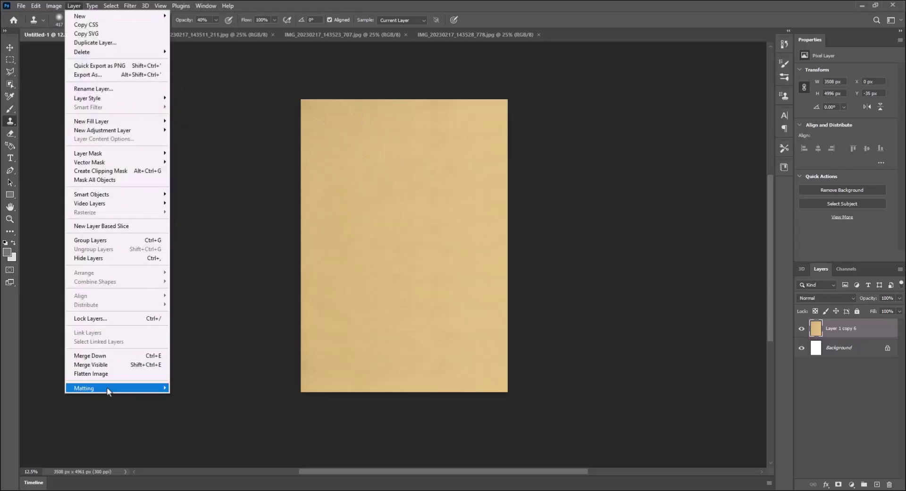
left_click(108, 365)
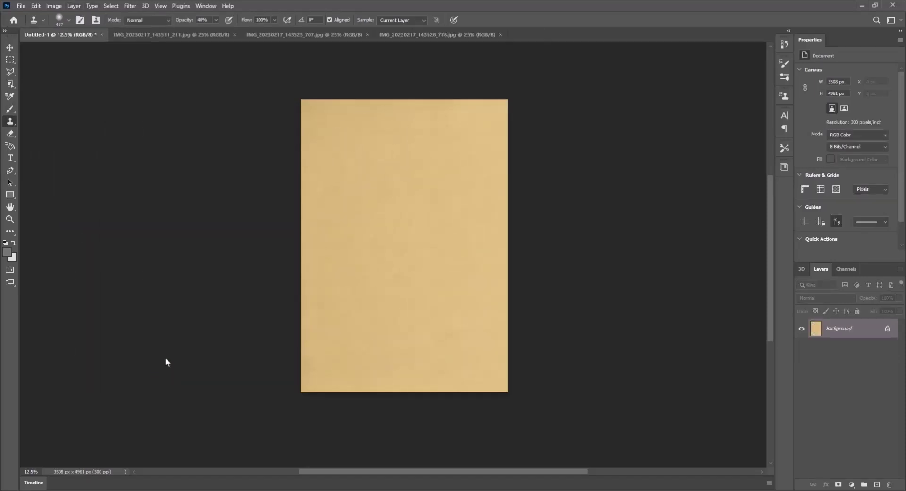
key("ctrl+shift+s")
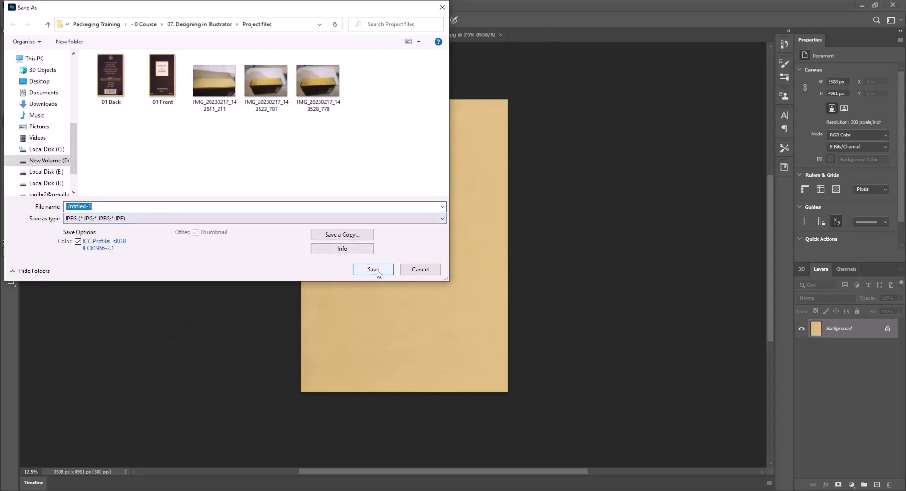
type("1")
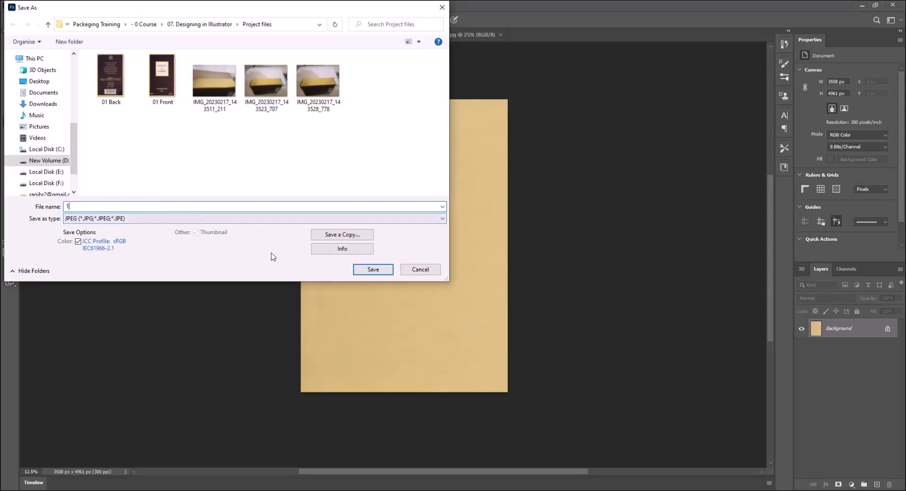
left_click(371, 270)
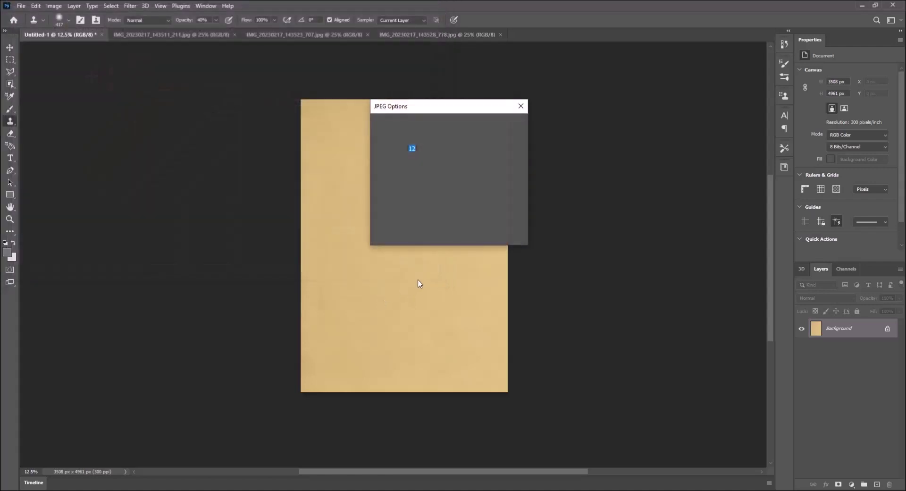
left_click(504, 124)
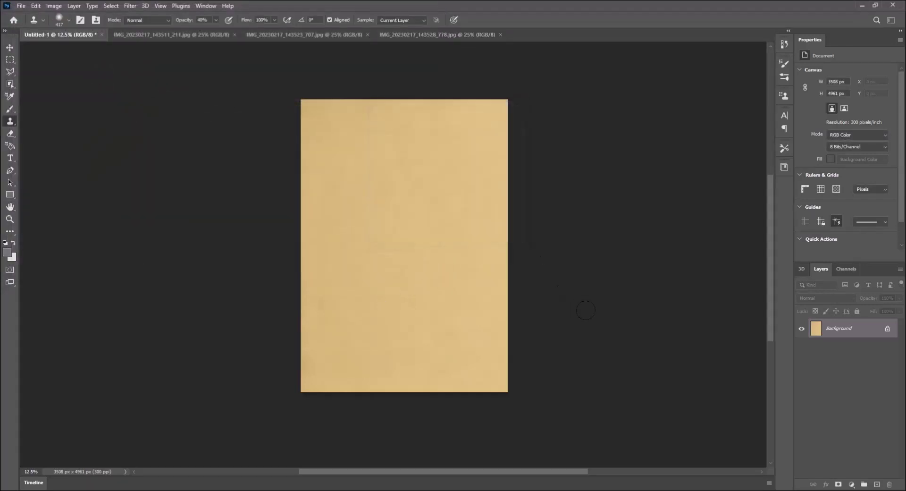
- Close the photos IMG_20230217_143511_211 and IMG_20230217_143523_707 and bring up IMG_20230217_143528_778
left_click(218, 35)
left_click(219, 34)
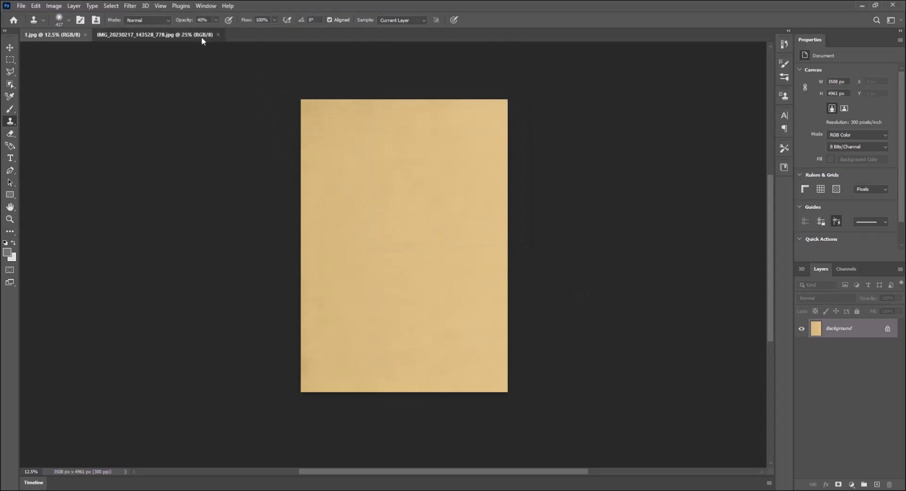
left_click(203, 36)
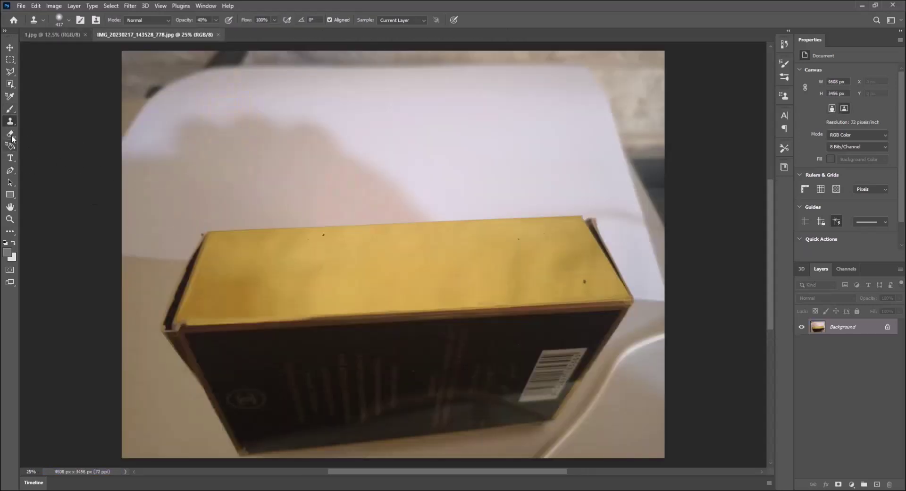
- Copy a rectangular area of the box's gold top face and paste it into 1.jpg
left_click(10, 60)
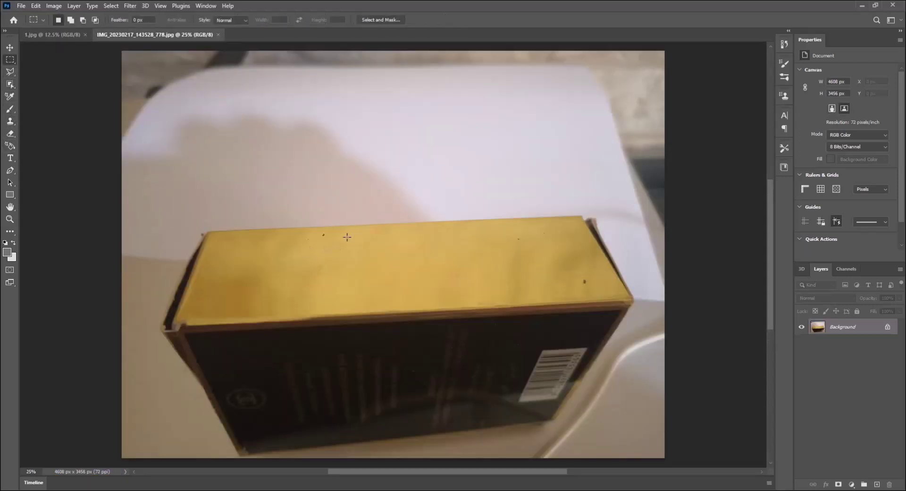
left_click_drag(284, 249, 519, 289)
left_click_drag(489, 288, 493, 288)
key("ctrl+c")
left_click(51, 36)
key("ctrl+v")
- Place the pasted gold patch at the page's upper edge, duplicate it across the width, and merge the patches into one strip
left_click(9, 48)
left_click_drag(370, 248, 402, 112)
left_click_drag(418, 112, 492, 124)
left_click(850, 371, "shift")
right_click(849, 371)
left_click(755, 368)
- Duplicate the new gold strip downward with an overlap and merge the copies into one taller strip
left_click_drag(486, 149, 469, 175)
left_click(861, 368, "shift")
right_click(860, 368)
left_click(756, 370)
- Duplicate the taller gold strip down the page until it is covered and merge all layers into the background
left_click_drag(468, 161, 468, 192)
left_click_drag(468, 199, 470, 241)
left_click_drag(480, 252, 480, 297)
left_click_drag(479, 303, 479, 349)
left_click_drag(479, 349, 480, 381)
left_click(858, 452, "shift")
left_click(857, 462, "shift")
right_click(858, 461)
left_click(842, 419)
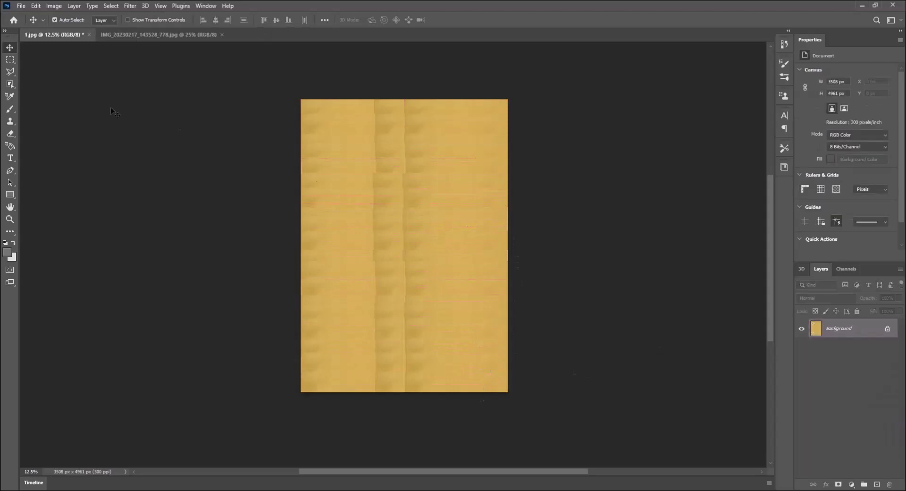
- Clone clean gold over the seams and shadows in the page's upper and middle areas, raising the Clone Stamp opacity to 87%
scroll(361, 153, "up", 5)
left_click_drag(181, 161, 166, 226)
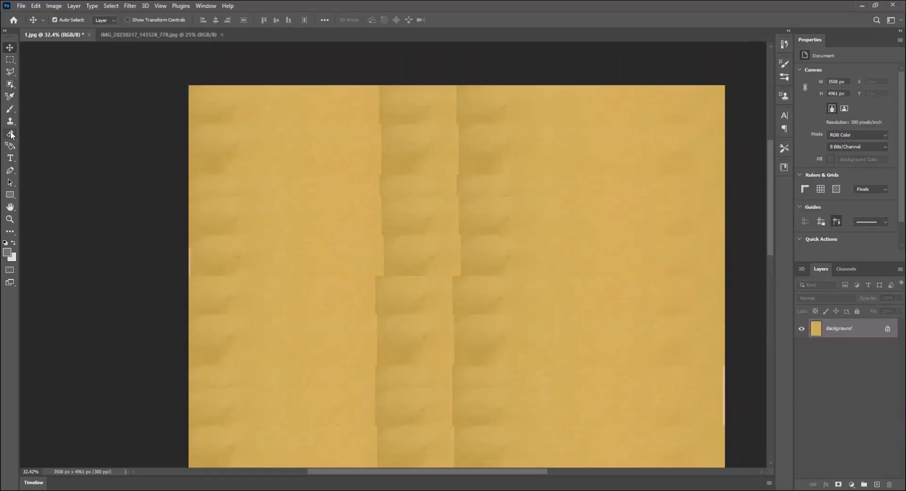
key("s")
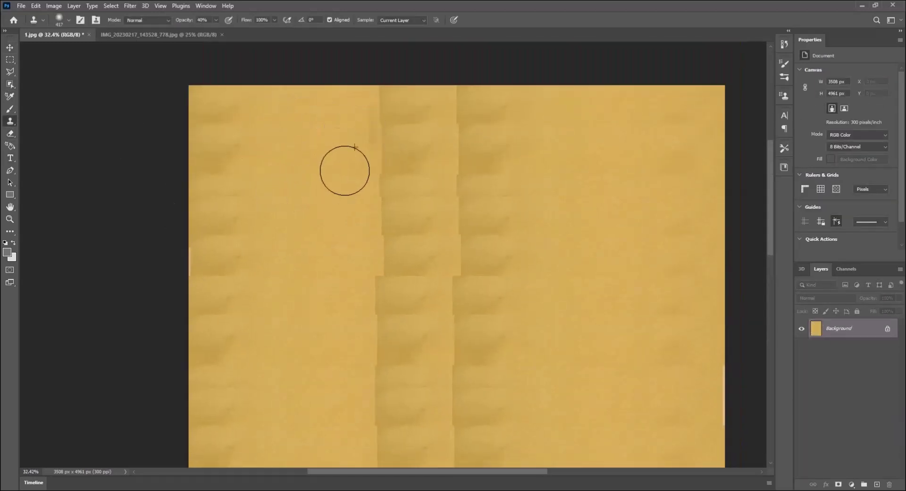
mouse_move(247, 108)
left_mouse_down()
mouse_move(217, 165)
mouse_move(248, 214)
mouse_move(371, 172)
mouse_move(380, 136)
mouse_move(386, 172)
mouse_move(455, 161)
mouse_move(389, 105)
mouse_move(463, 103)
mouse_move(500, 118)
left_mouse_up()
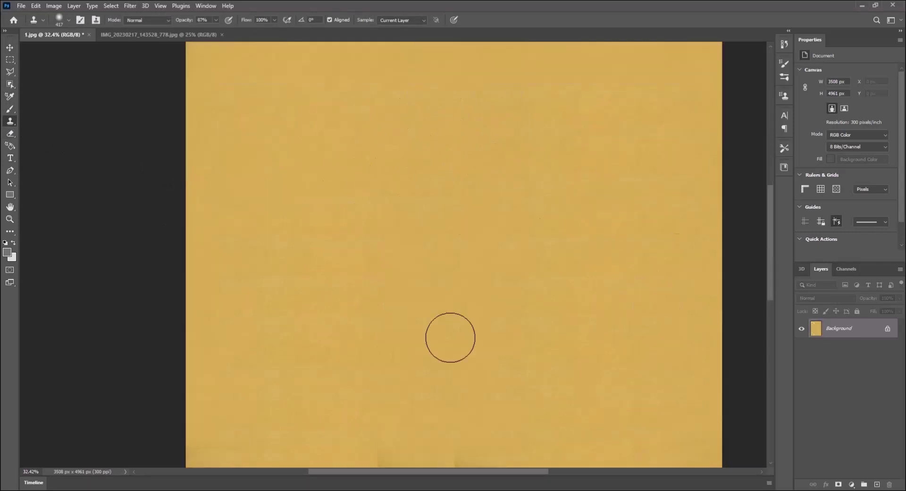
left_click_drag(449, 338, 441, 113)
left_click(627, 226)
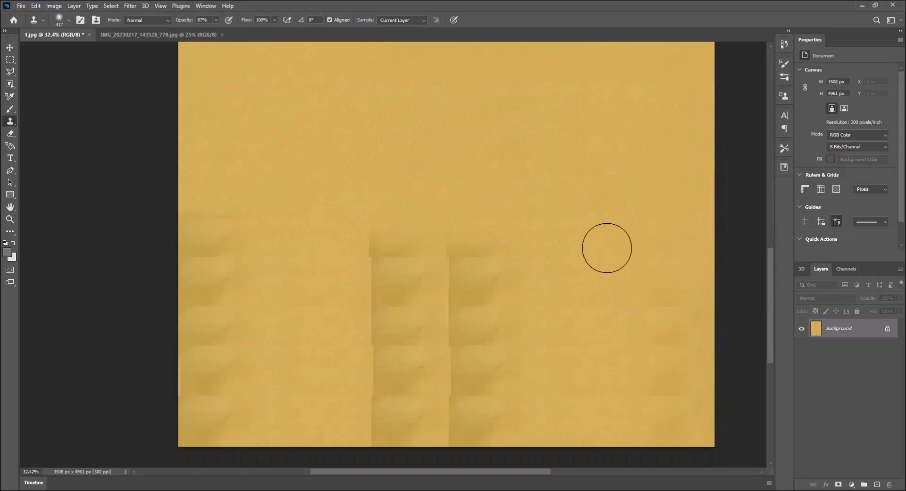
- Clone clean gold over the remaining seams and dark patches in the lower part of the page
mouse_move(606, 248)
left_mouse_down()
mouse_move(390, 265)
mouse_move(198, 189)
mouse_move(192, 329)
mouse_move(341, 245)
mouse_move(514, 366)
mouse_move(390, 358)
mouse_move(231, 396)
mouse_move(392, 424)
left_mouse_up()
left_click(512, 310, "alt")
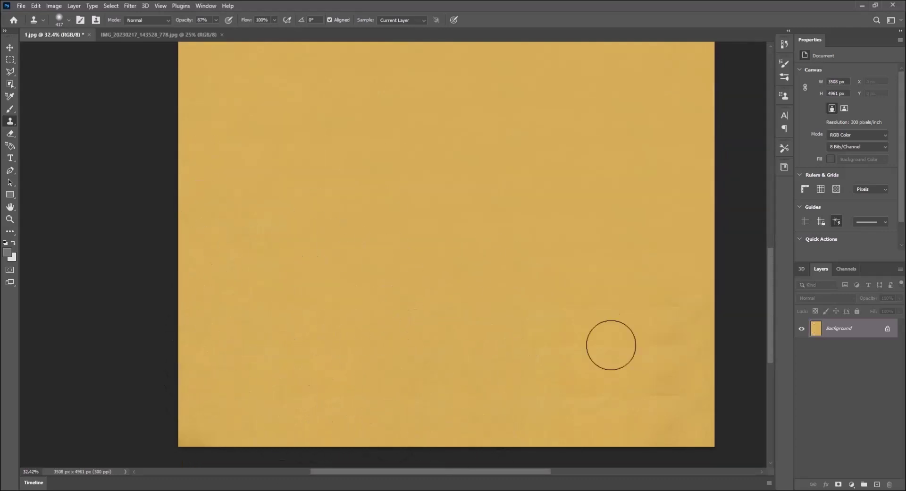
mouse_move(611, 345)
left_mouse_down()
mouse_move(702, 204)
mouse_move(567, 335)
mouse_move(498, 327)
mouse_move(519, 241)
left_mouse_up()
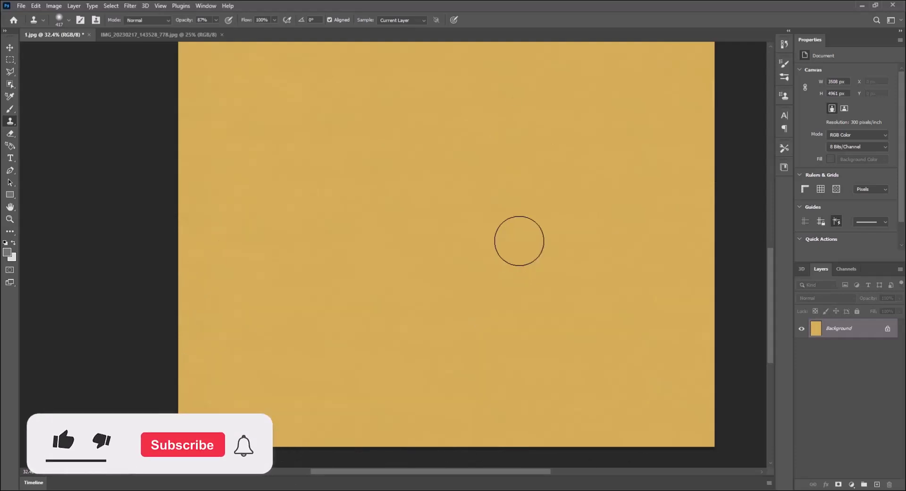
scroll(519, 241, "down", 10)
left_click_drag(613, 146, 535, 230)
- Save the second gold texture as a JPEG named 2 in Project files at quality 12
left_click(26, 6)
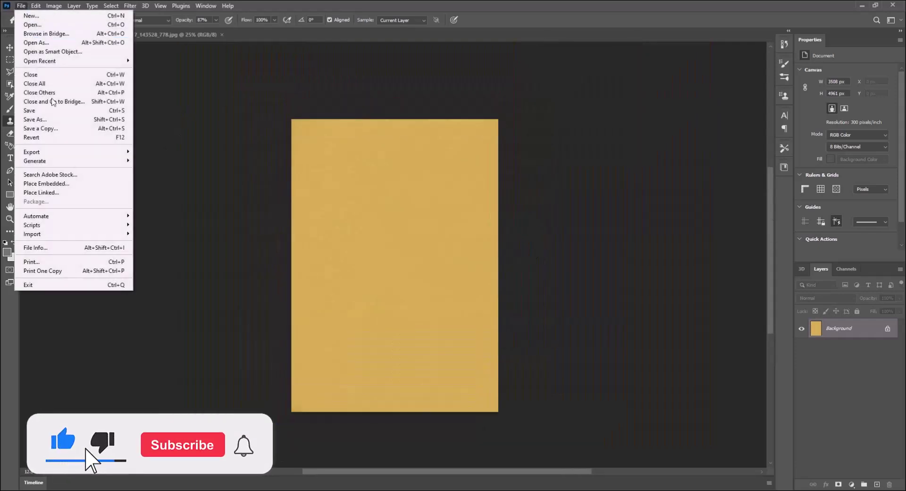
left_click(62, 120)
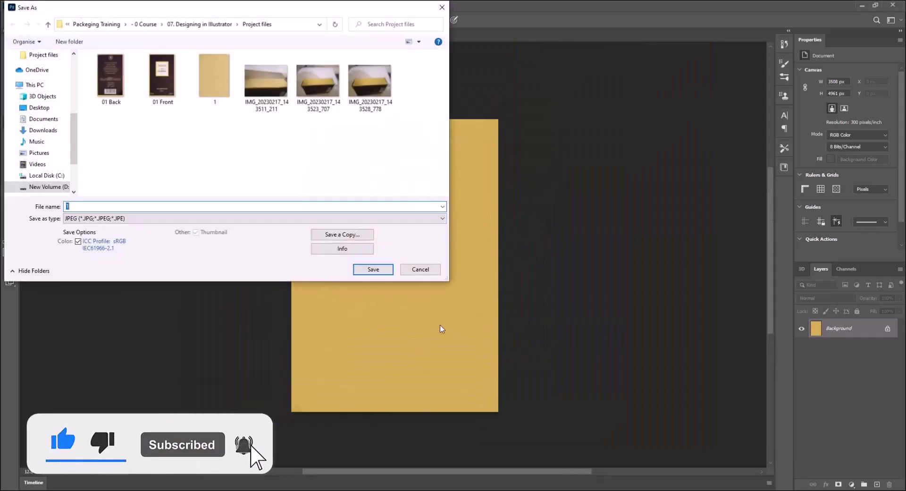
type("2")
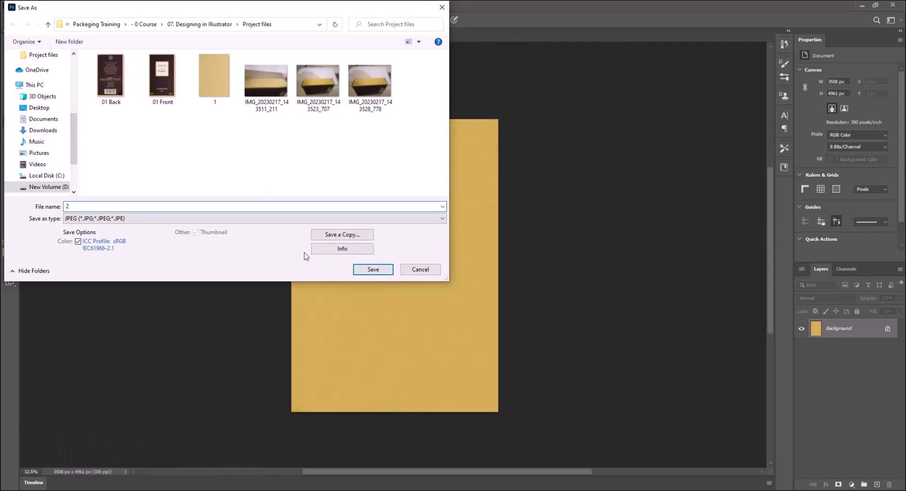
left_click(357, 269)
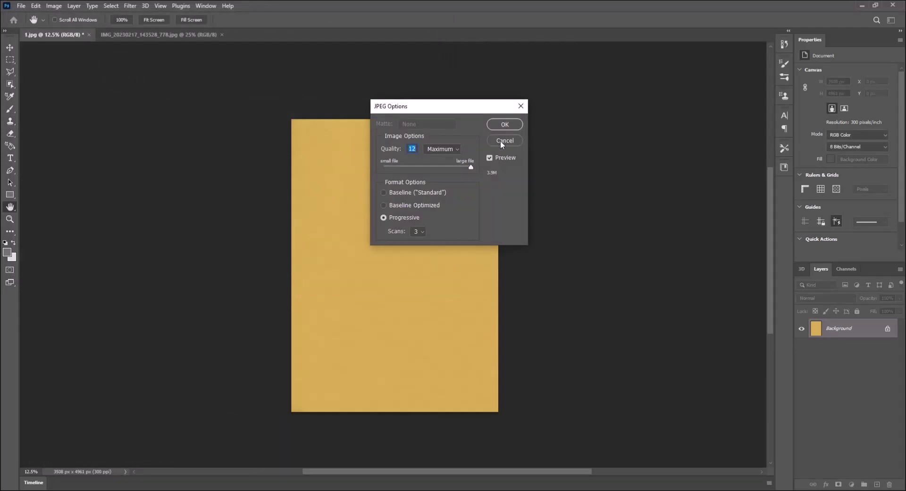
left_click(503, 125)
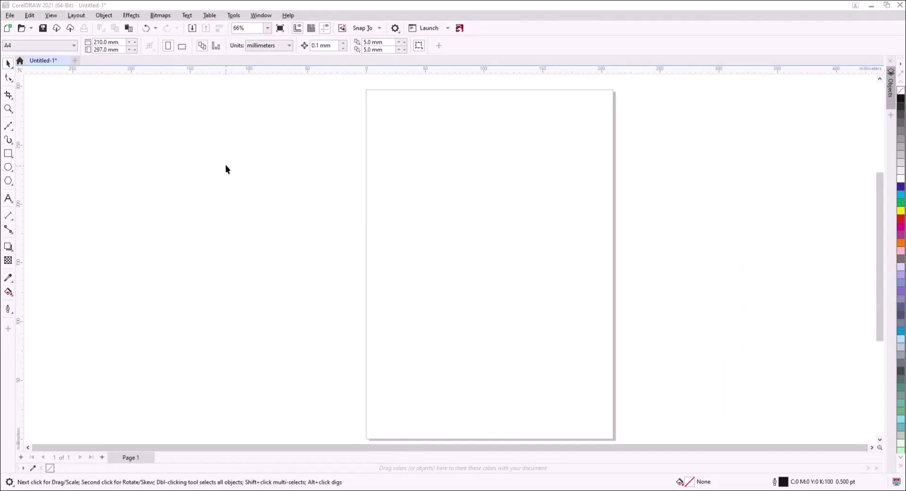
- Switch to CorelDRAW and import the 01 Back and 01 Front images onto the page at their original size
left_click(10, 15)
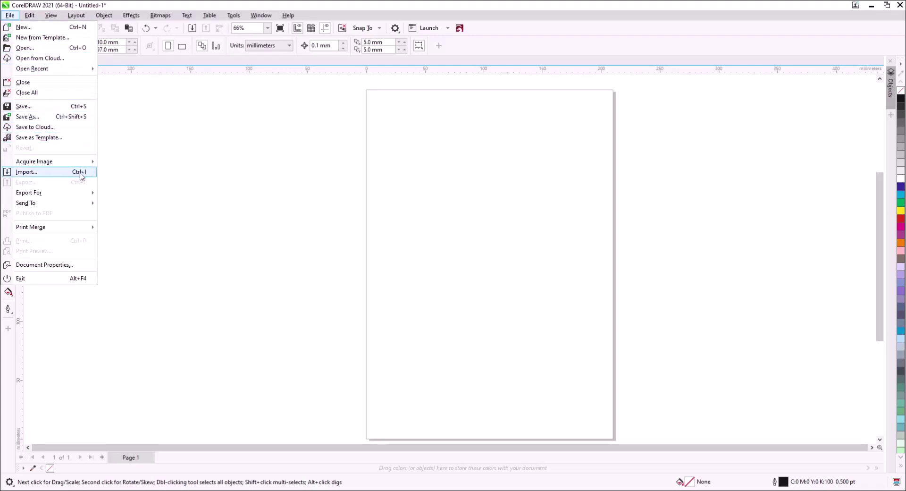
left_click(279, 123)
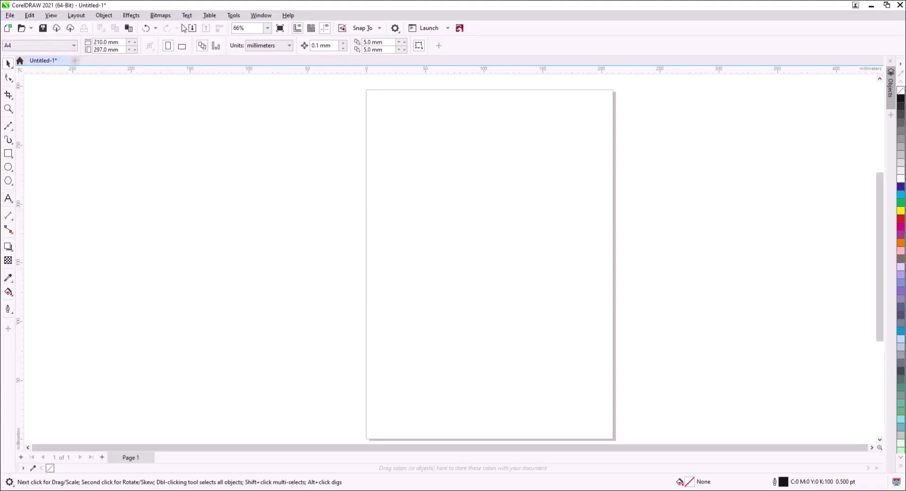
left_click(194, 28)
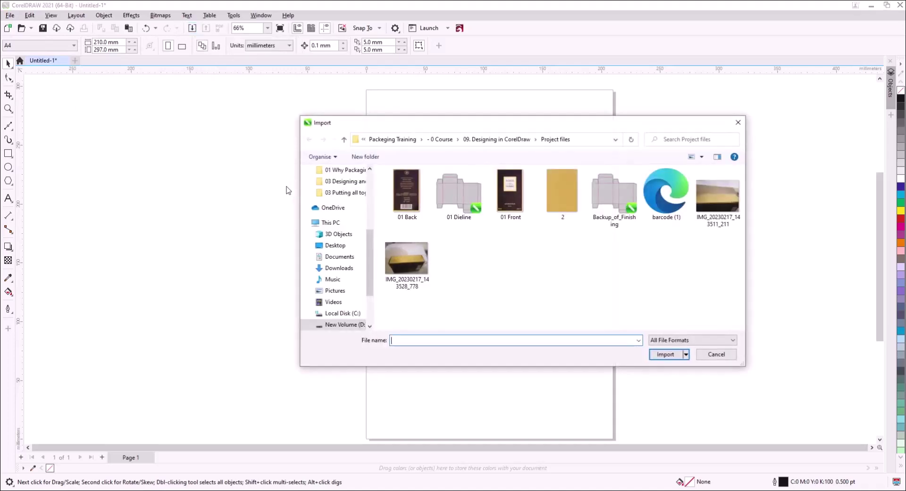
left_click(403, 204)
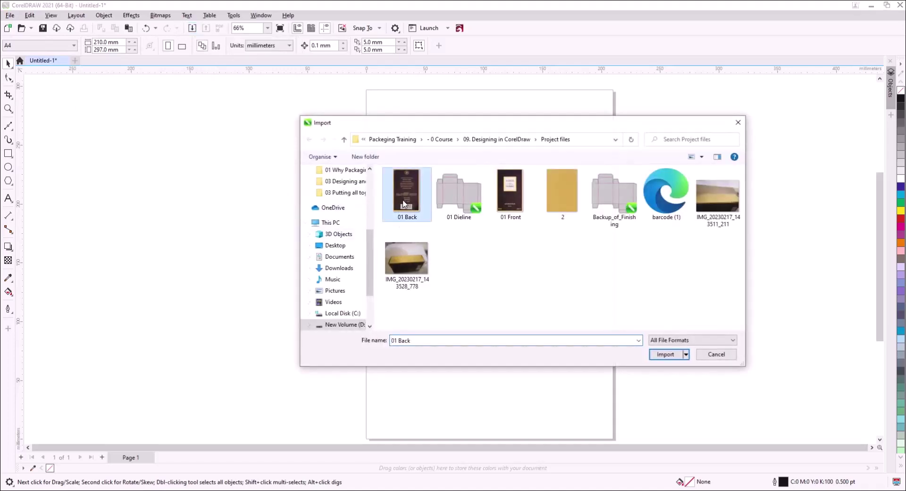
left_click(513, 198, "ctrl")
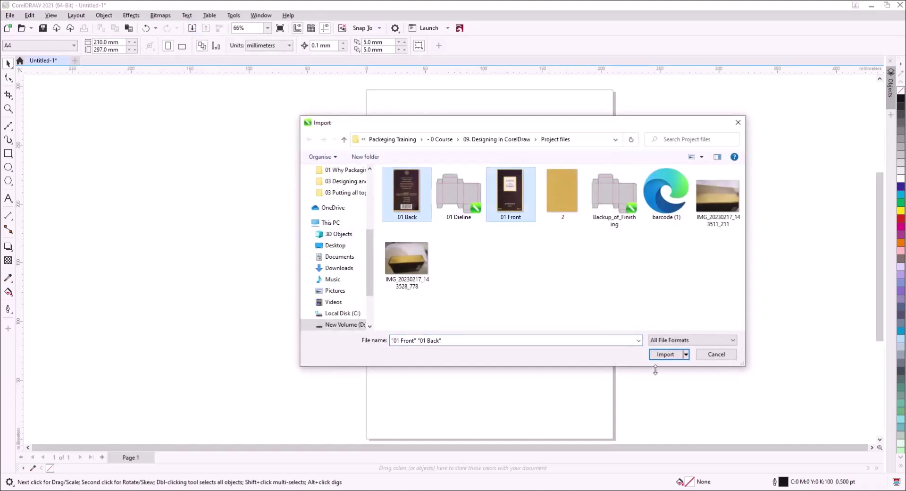
left_click(670, 355)
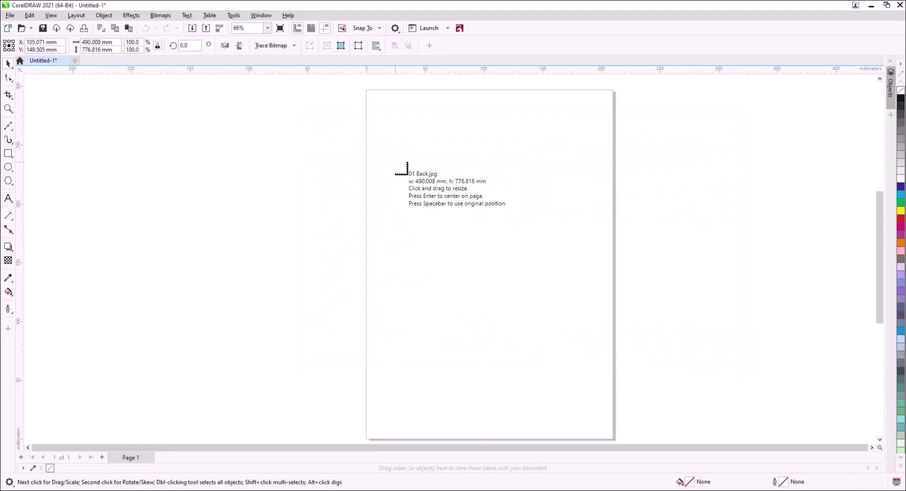
left_click(396, 162)
left_click(396, 163)
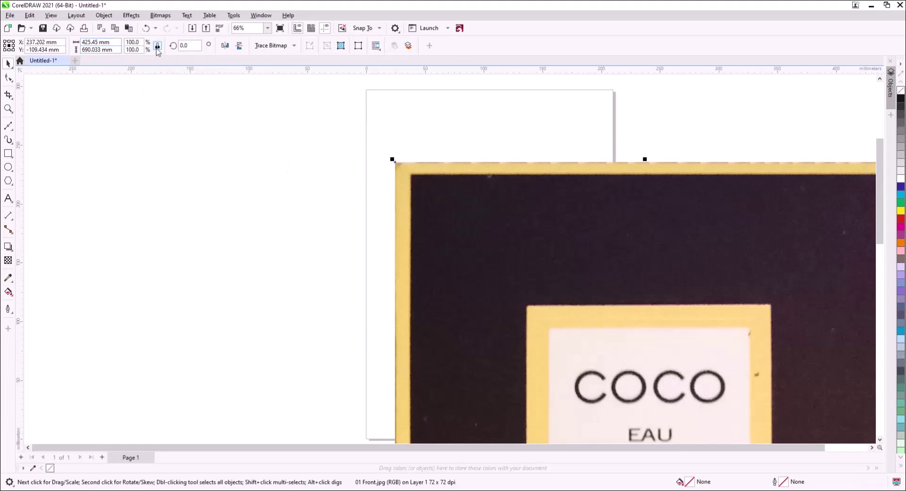
- Resize the 01 Front image proportionally to a height of 100 mm and centre it on the page
double_click(94, 51)
type("100")
key("Return")
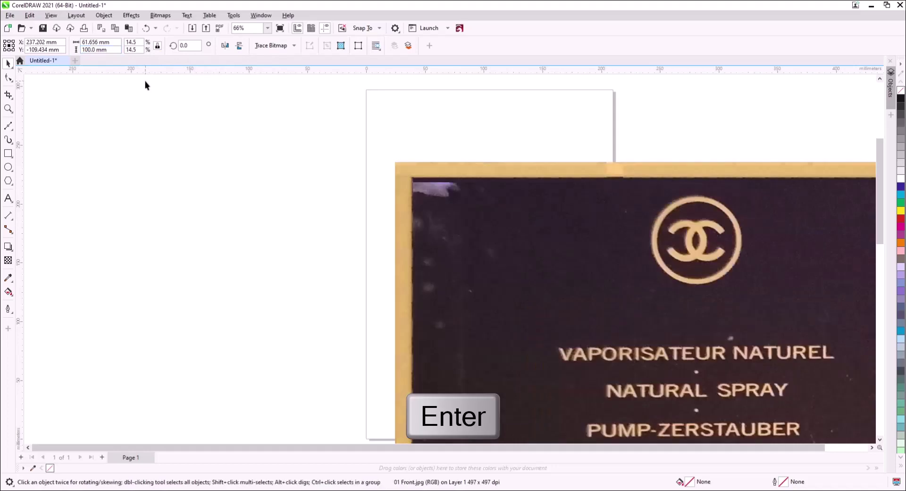
key("p")
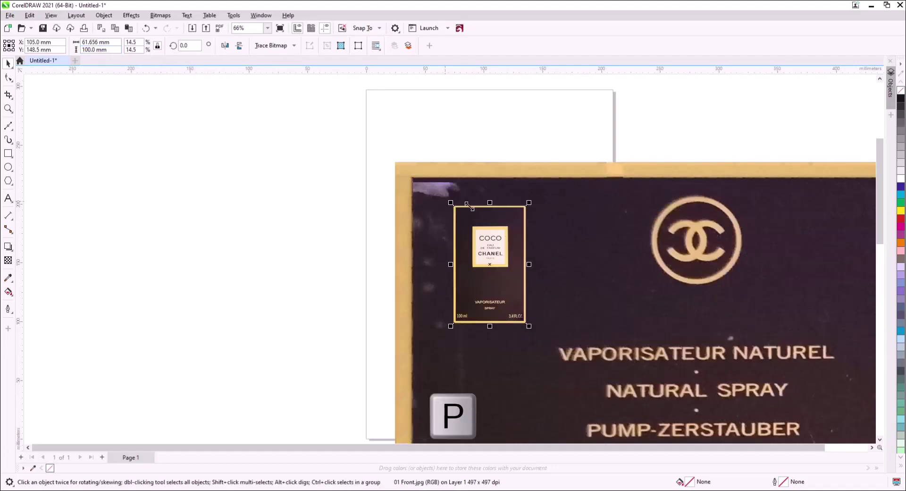
- Resize the 01 Back image proportionally to a height of 100 mm and centre it on the page
left_click(666, 242)
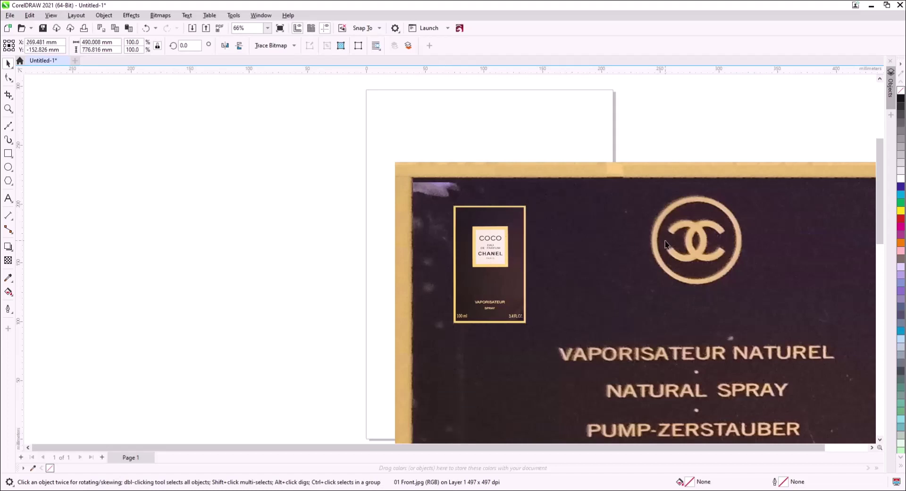
double_click(90, 49)
type("100")
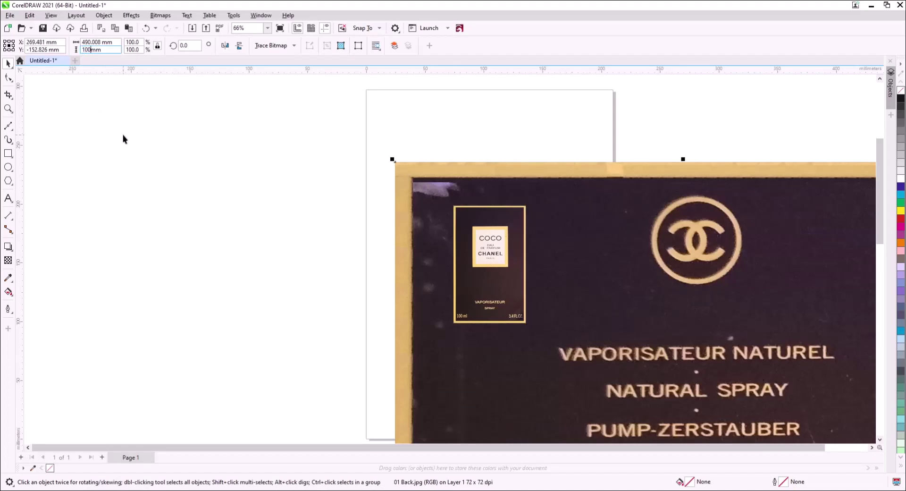
key("Return")
key("p")
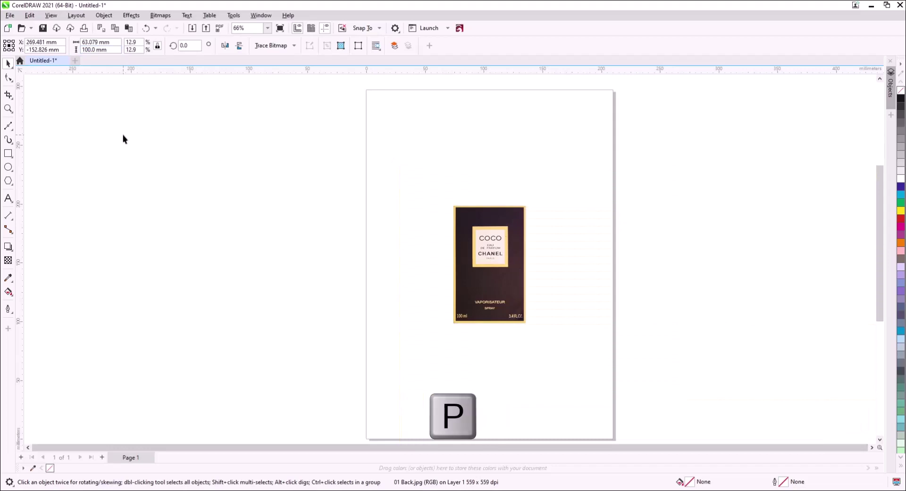
- Arrange the back and front images side by side as one group centred on the page
left_click(427, 269)
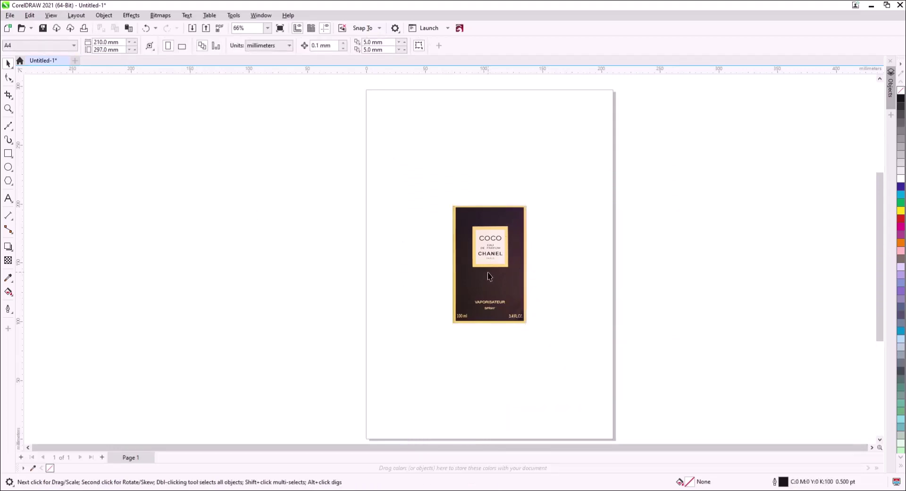
left_click_drag(493, 272, 448, 282)
left_click(530, 288, "shift")
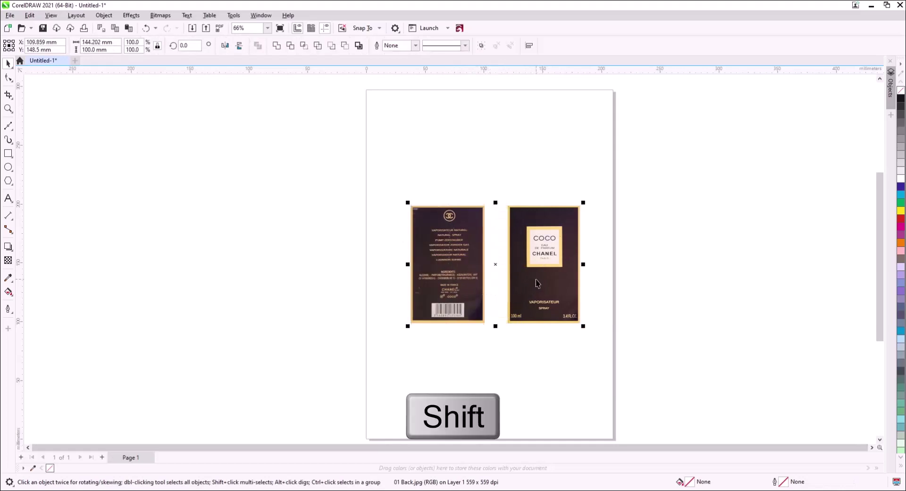
key("ctrl+g")
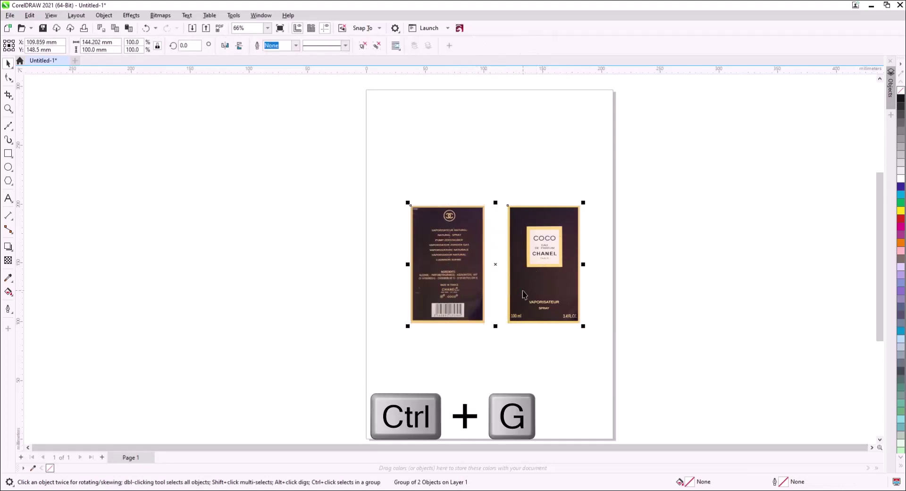
key("p")
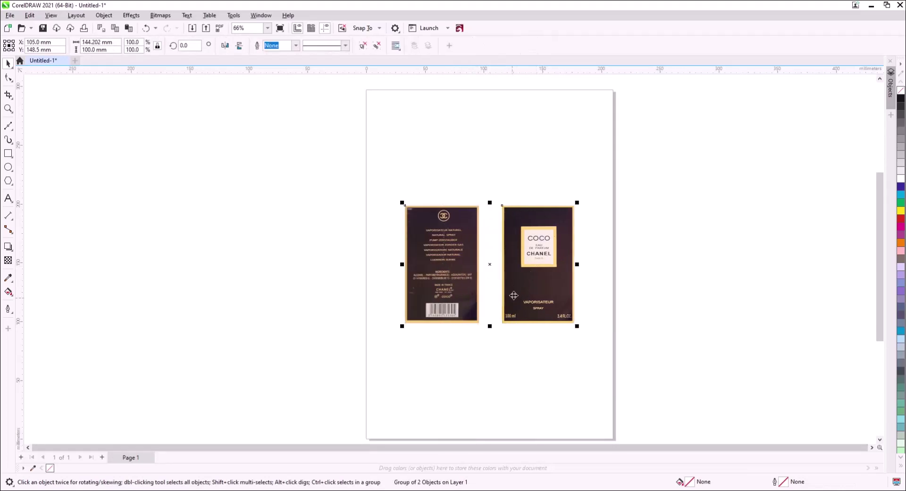
right_click(537, 282)
left_click(558, 103)
left_click(471, 202)
- Set the document's default outline width for new graphic objects to Hairline, ready for tracing the back image's logo
scroll(450, 212, "up", 1)
scroll(451, 213, "up", 12)
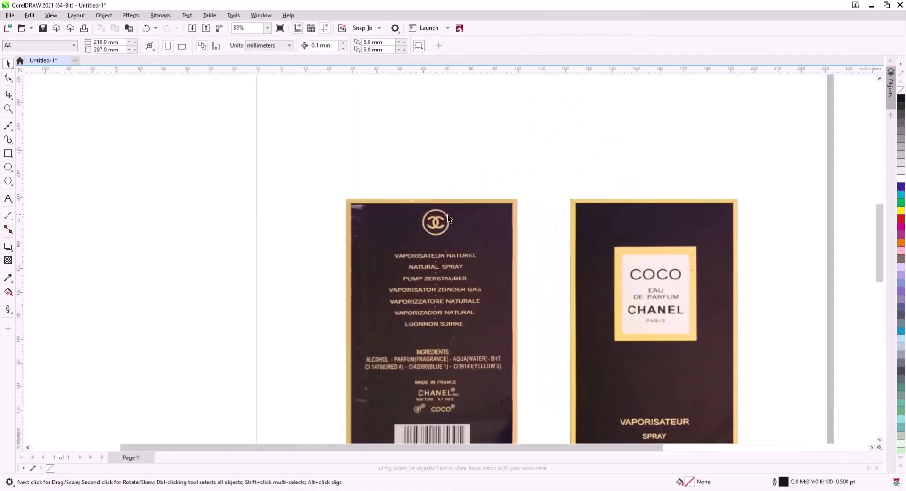
scroll(441, 227, "up", 5)
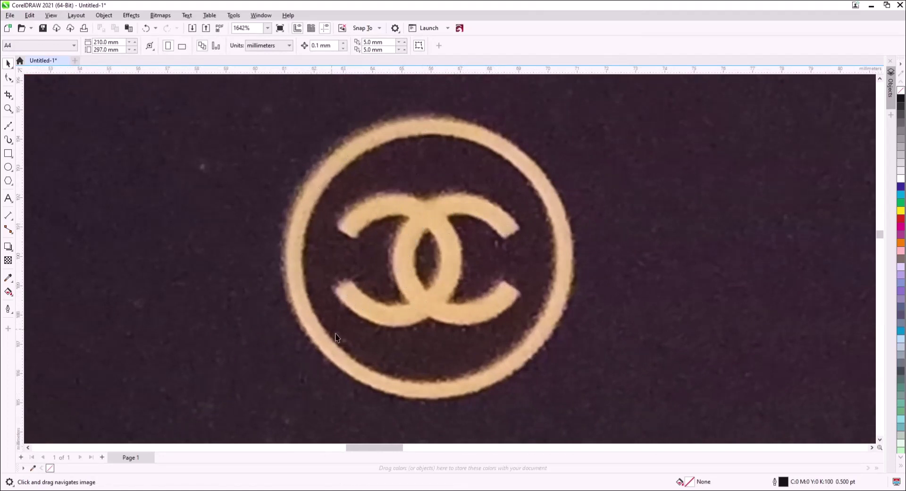
left_click(8, 168)
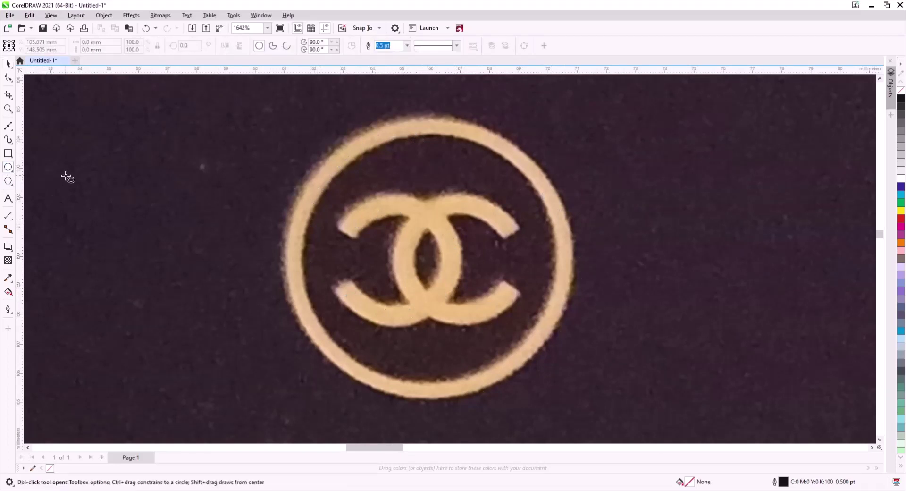
left_click(406, 45)
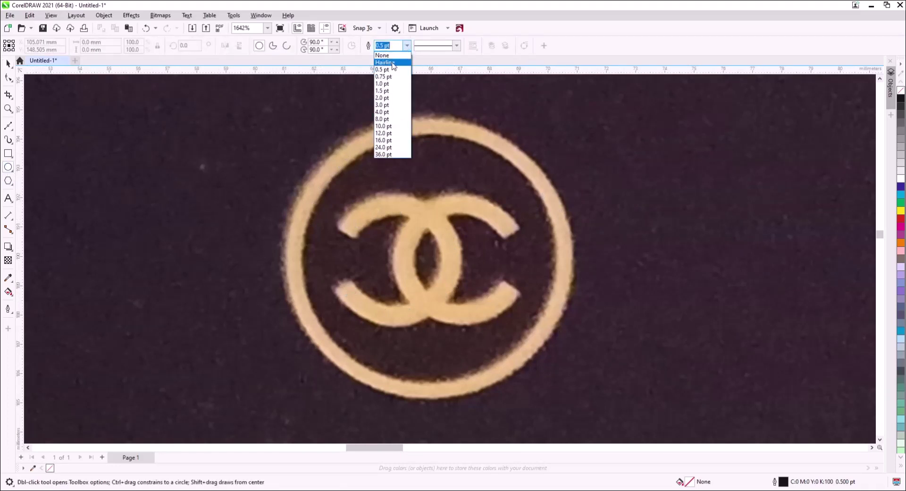
left_click(393, 62)
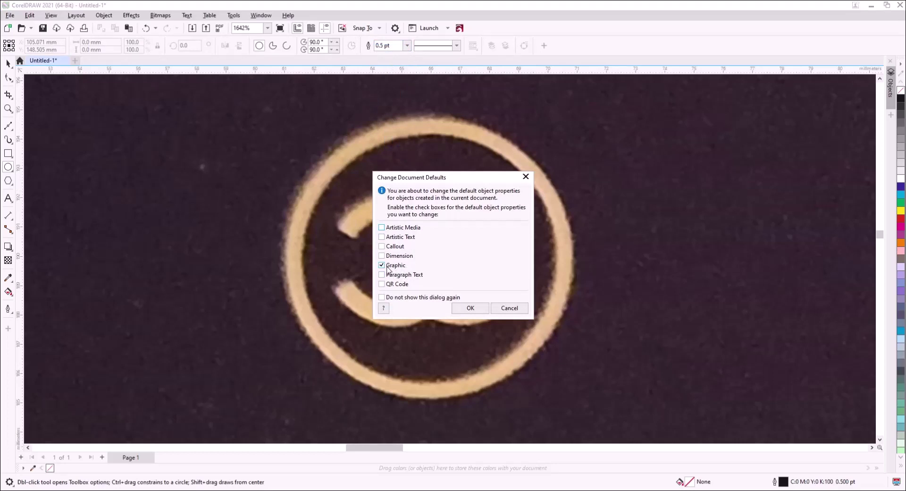
left_click(470, 308)
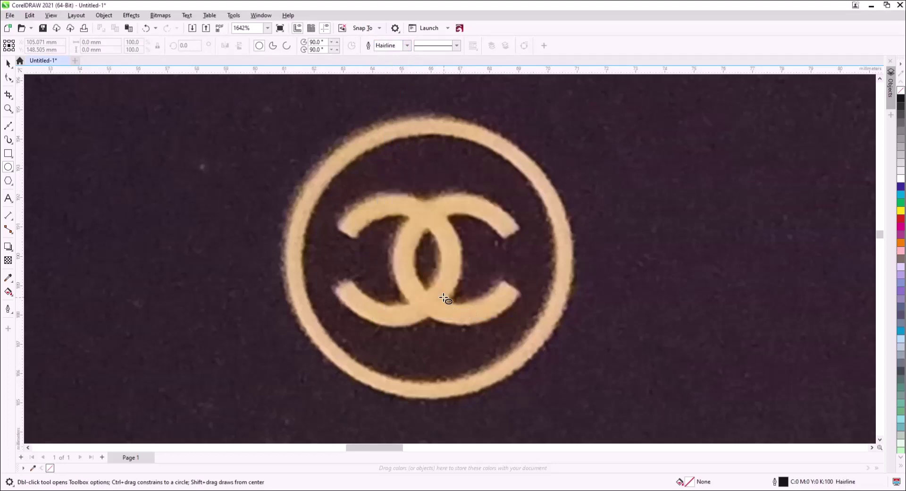
- Draw a circle about 3.03 mm across along the inner edge of the logo's right-hand C
left_click_drag(422, 223, 506, 302)
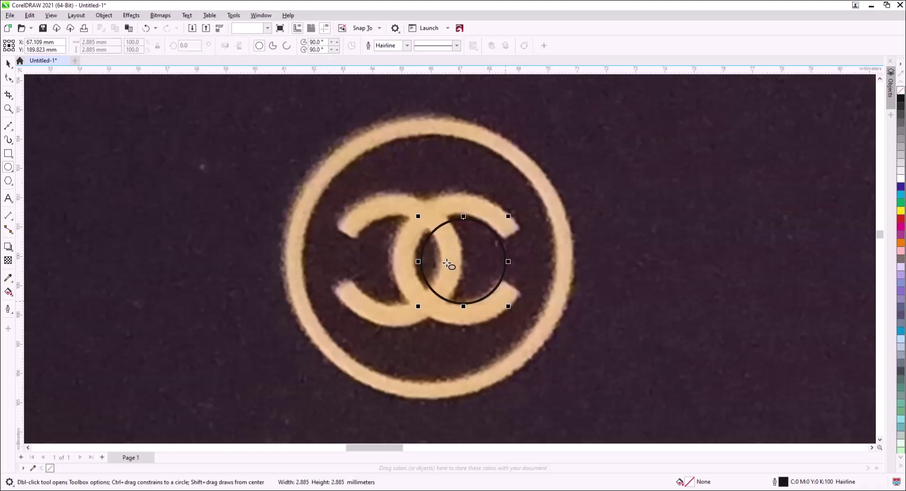
left_click_drag(419, 217, 411, 210)
left_click(7, 65)
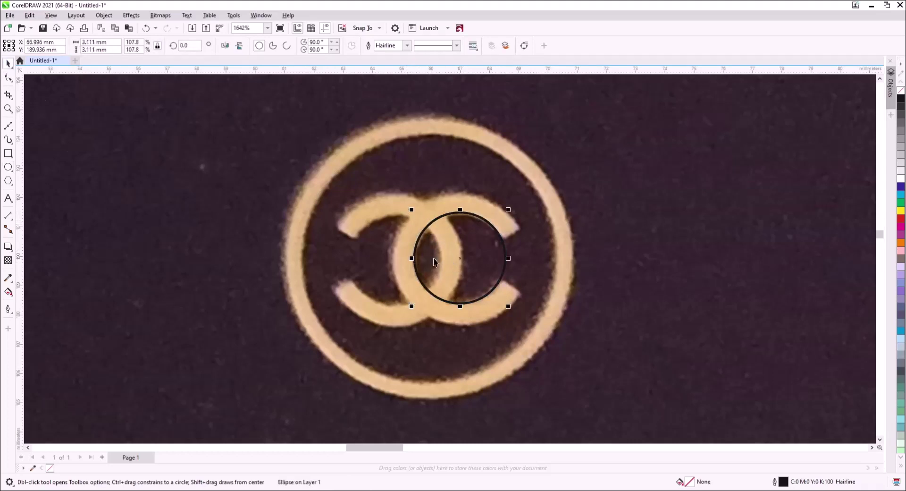
left_click_drag(508, 209, 507, 211)
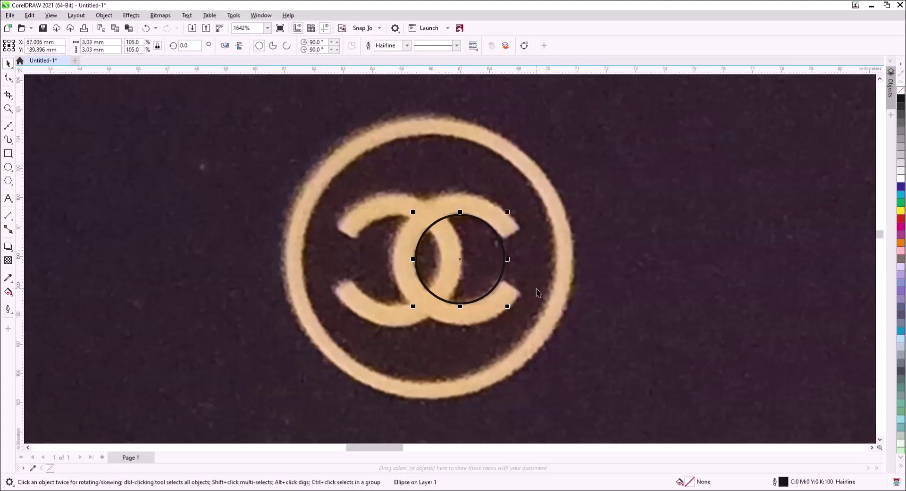
- Duplicate the circle, enlarge the copy to about 4.48 mm for the C's outer edge, and stretch both circles to 4.64 mm overall width
key("plus")
left_click_drag(507, 306, 530, 329)
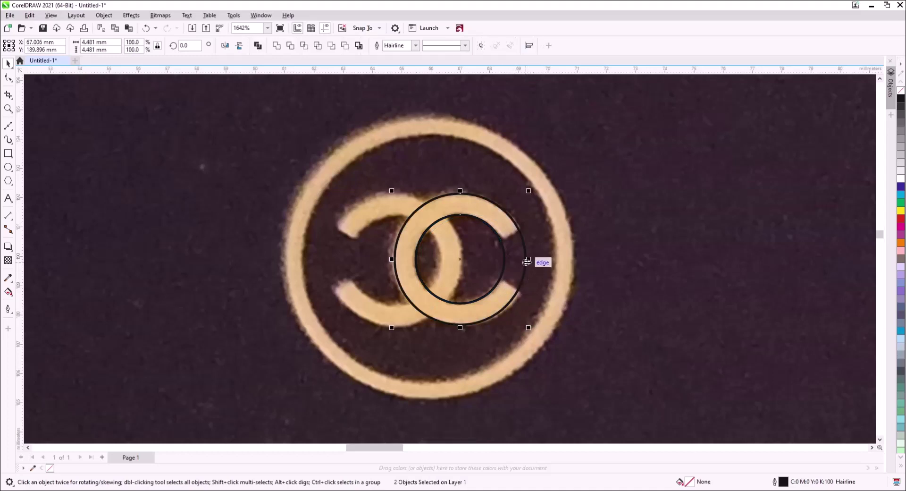
left_click_drag(528, 258, 531, 259)
- Combine the two circles into a red-filled ring and place a copy over the logo's left-hand C
key("ctrl+l")
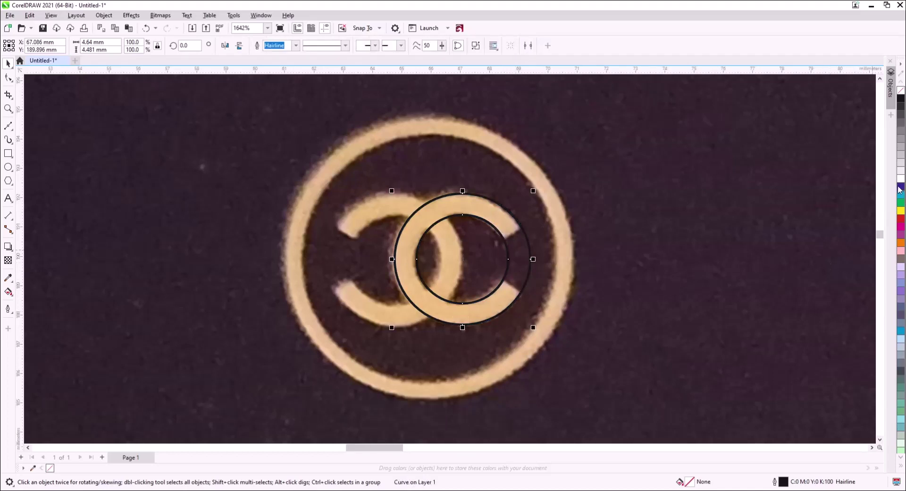
left_click(900, 218)
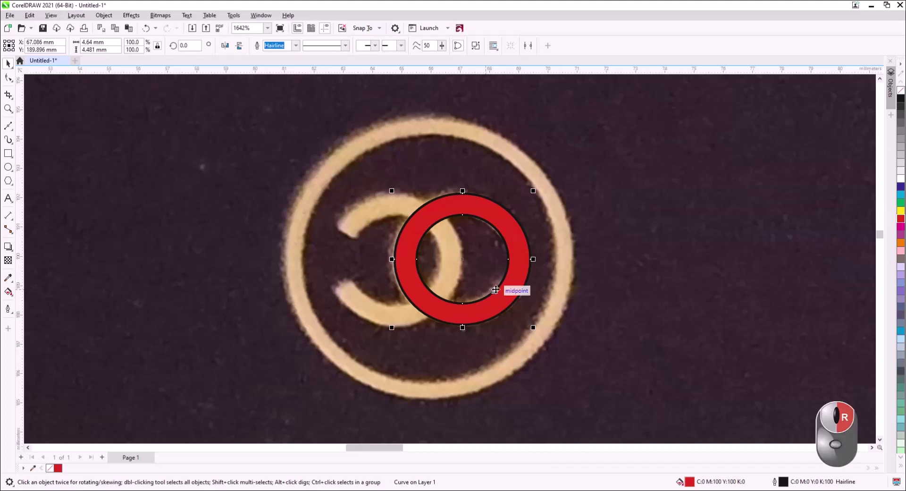
left_click_drag(516, 271, 448, 272)
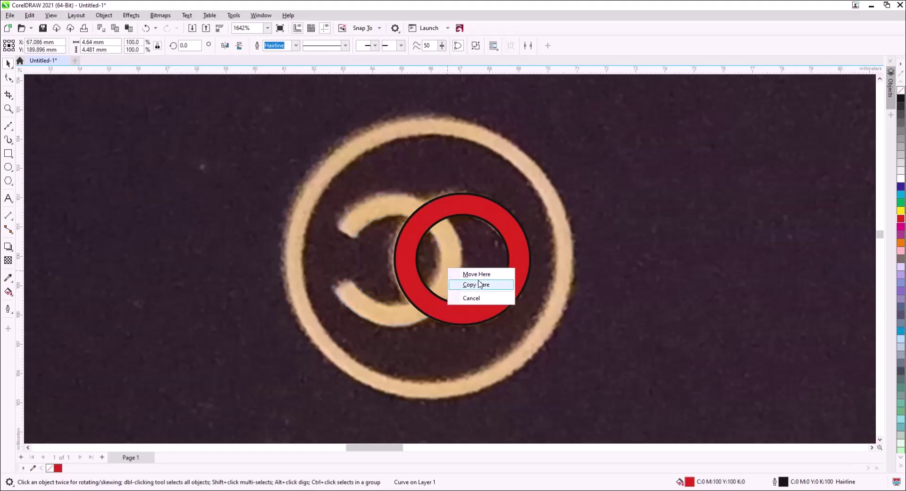
left_click(481, 285)
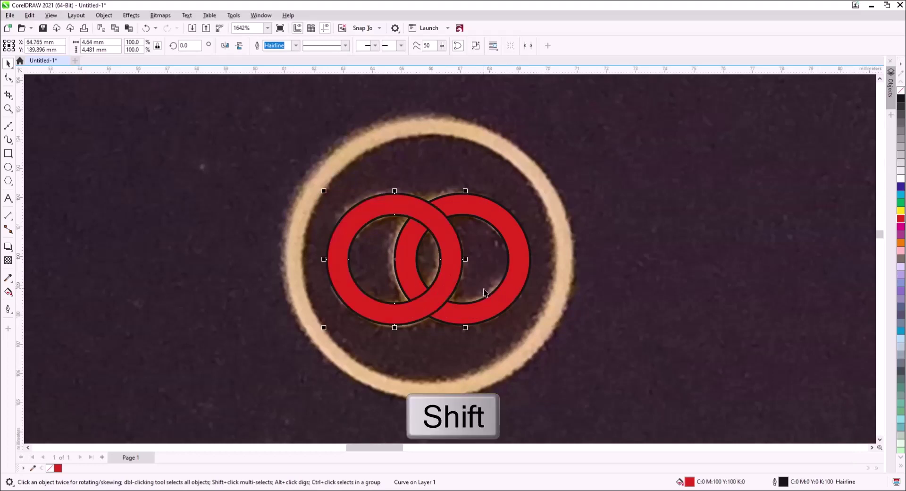
- Weld the two overlapping rings into a single shape and remove its red fill
left_click(500, 217, "shift")
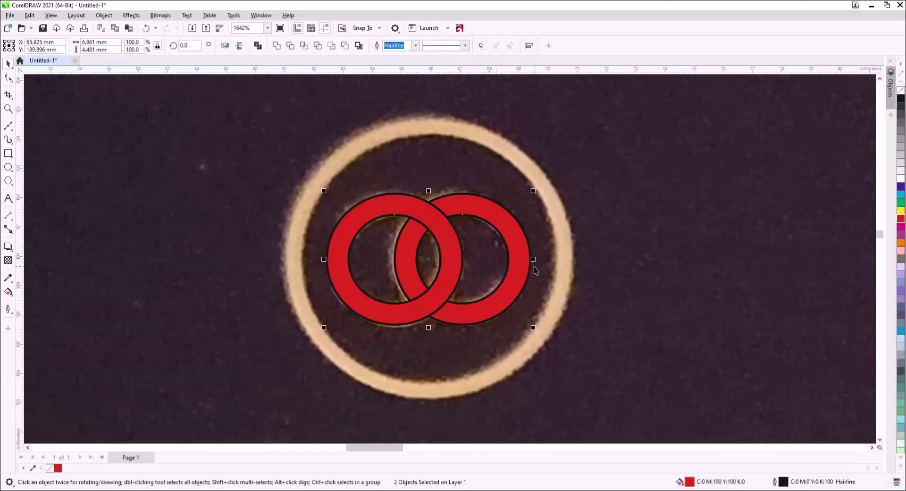
key("w")
left_click(901, 90)
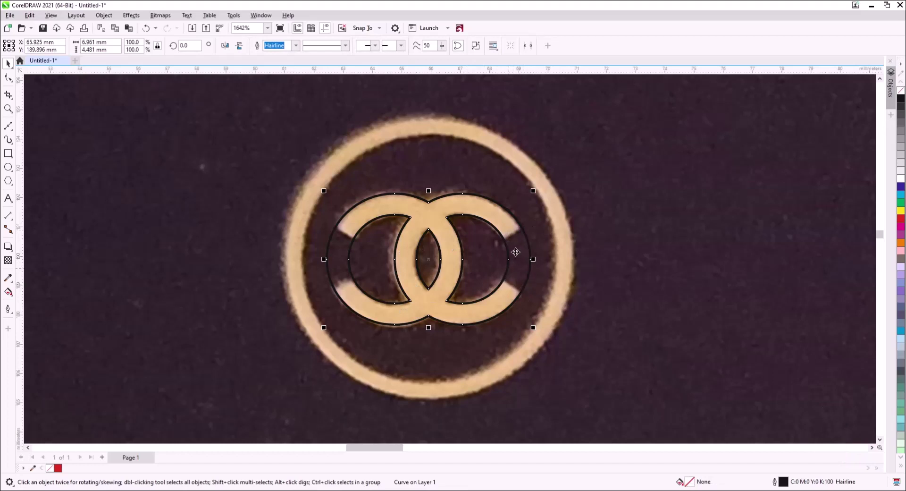
- Draw a closed five-point Bézier shape across the right-hand C's opening, with slanted sides following the ends of the C
scroll(526, 262, "up", 3)
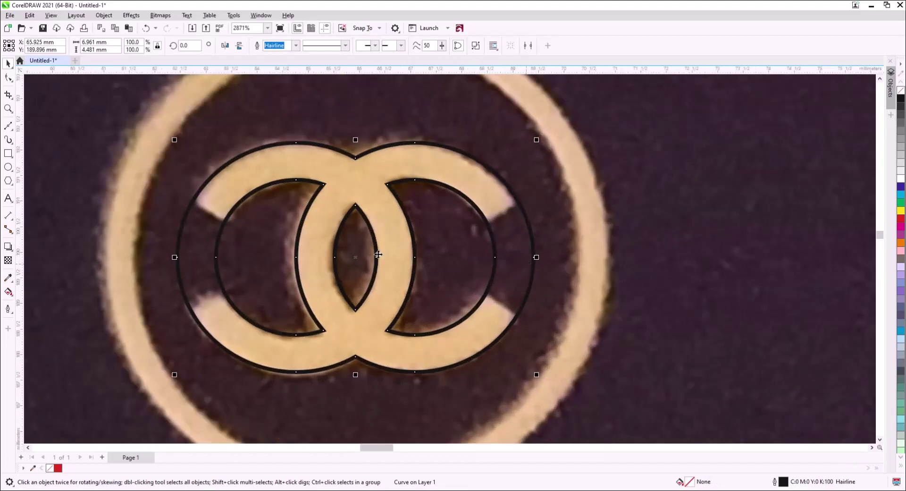
left_click(11, 128)
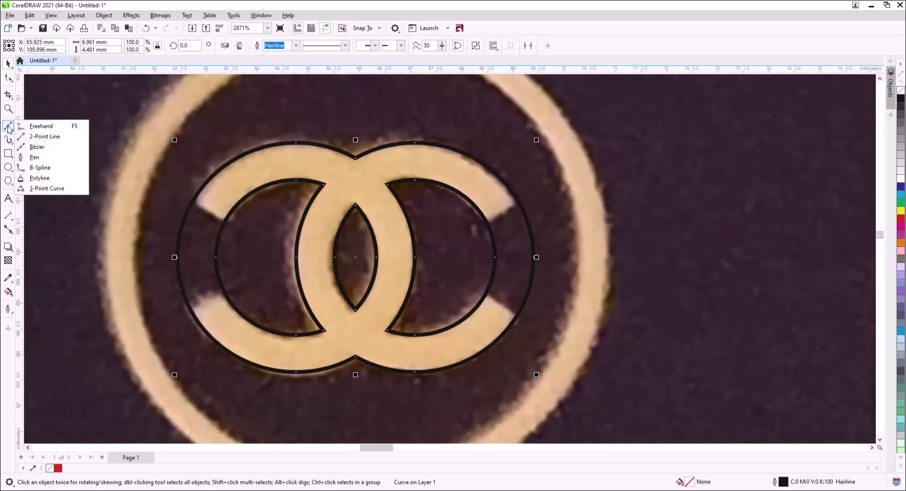
left_click(37, 148)
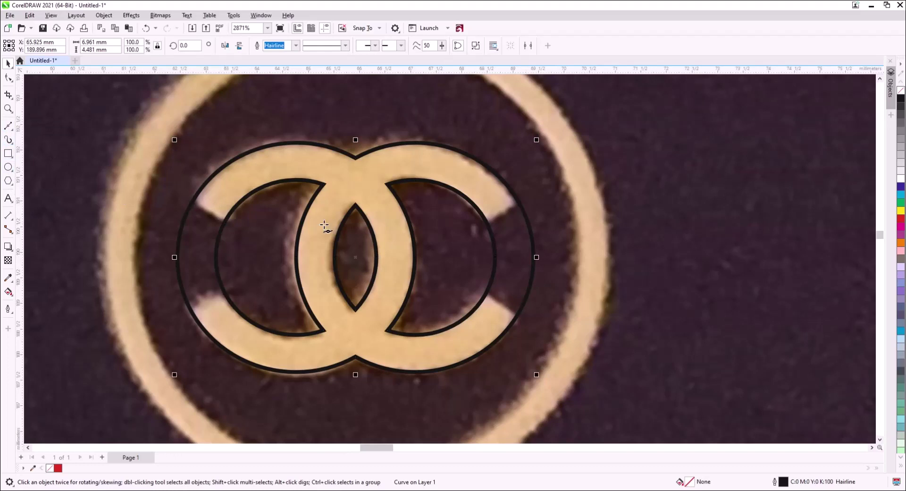
left_click(535, 191)
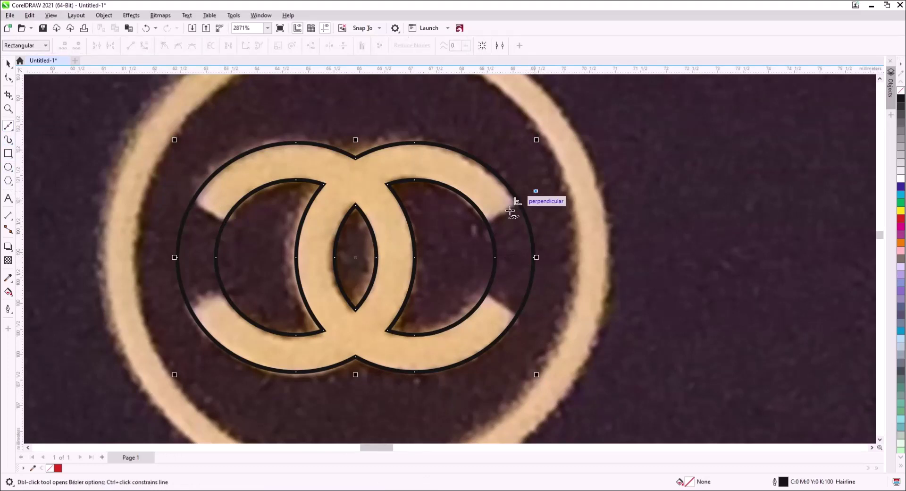
left_click(468, 235)
left_click(473, 288)
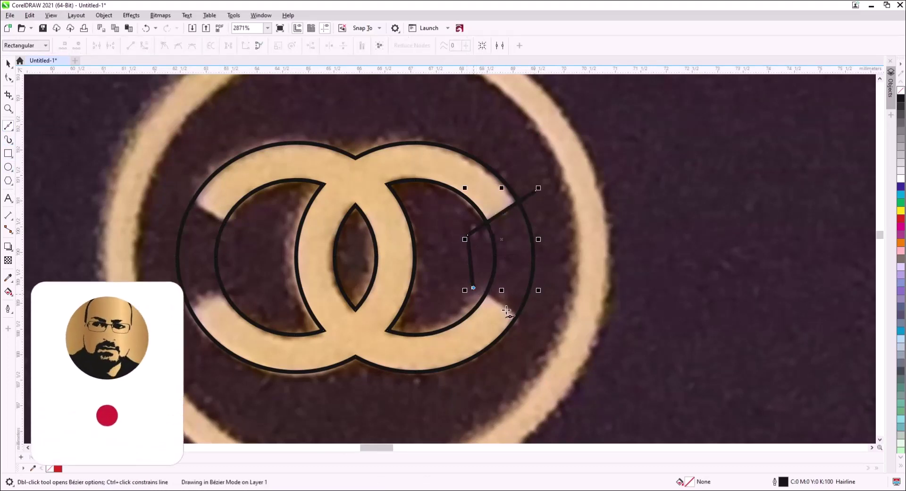
left_click(534, 326)
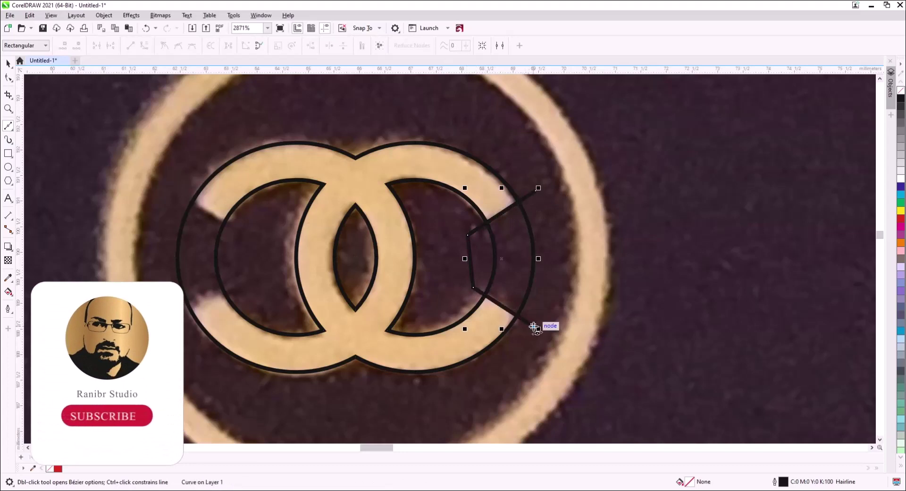
left_click(566, 280)
left_click(536, 191)
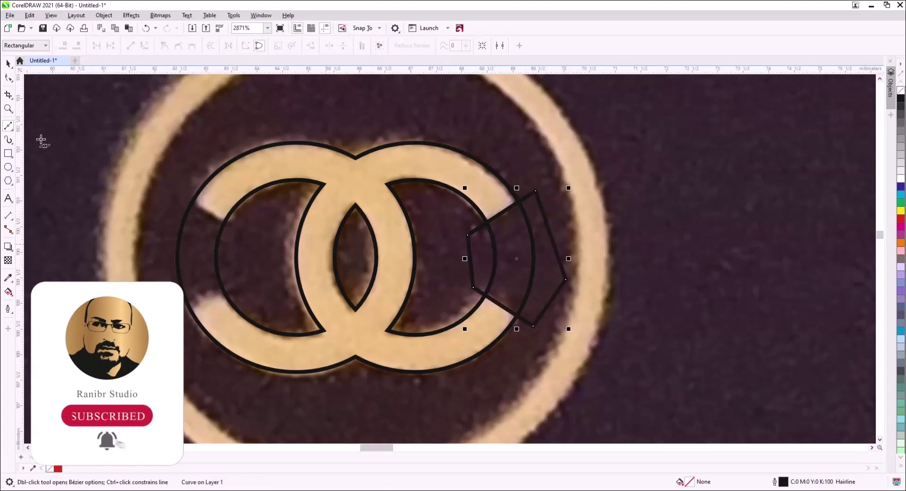
- Make the Bézier shape's inner edge vertical and place a copy level with it over the left-hand C's opening
left_click(7, 78)
left_click(7, 64)
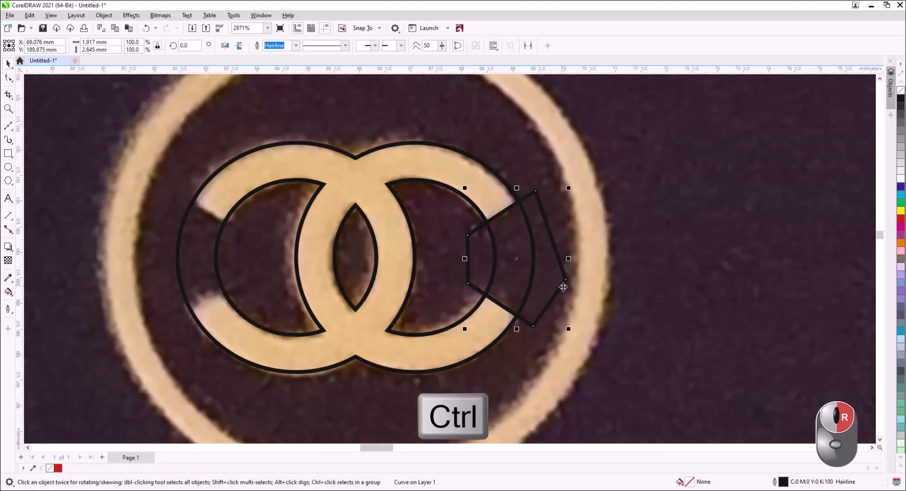
left_click_drag(561, 285, 278, 270)
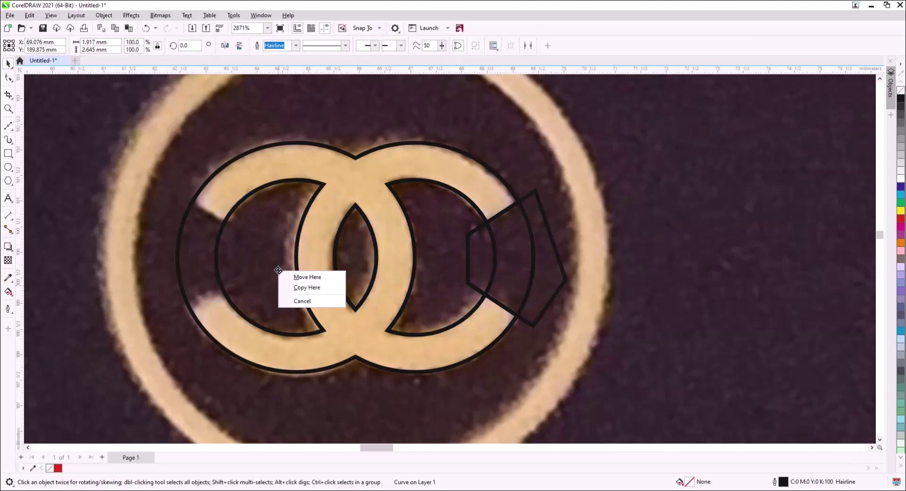
left_click(299, 289)
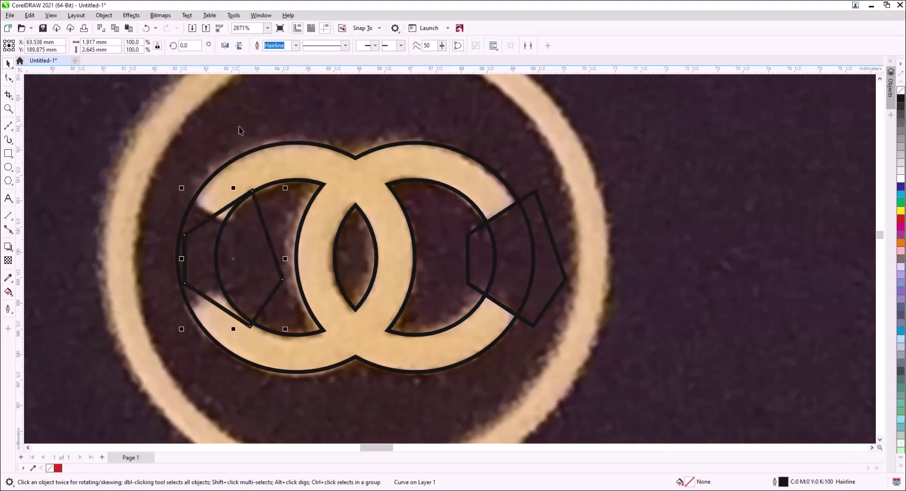
- Mirror the left-hand five-point shape horizontally over the left C's opening and combine it with the right-hand shape into one object
left_click(239, 46)
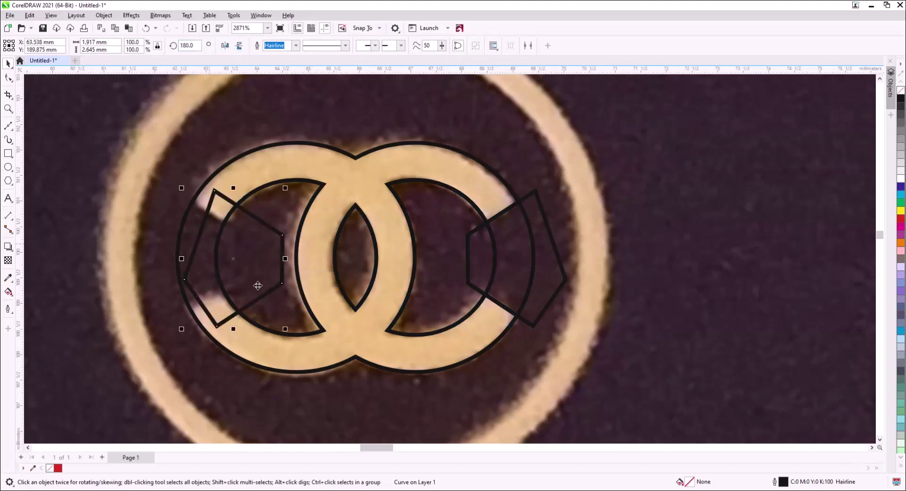
left_click_drag(277, 277, 240, 268)
left_click(562, 284, "shift")
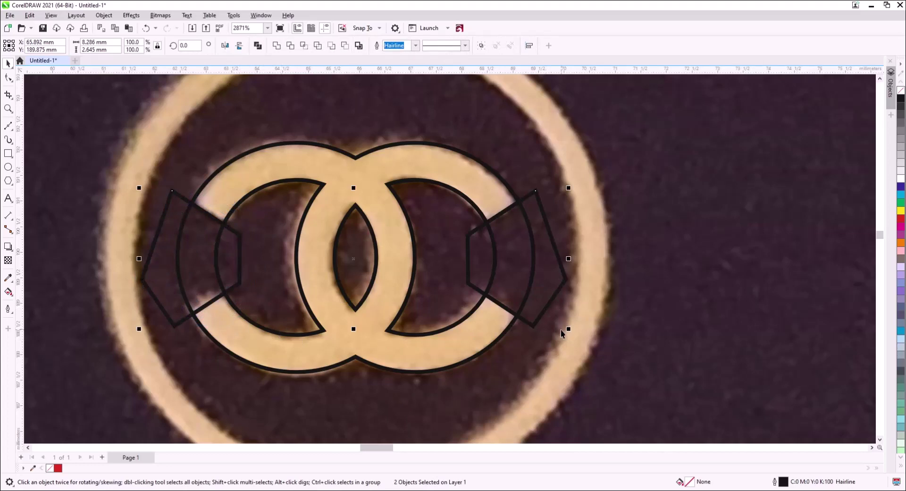
key("ctrl+l")
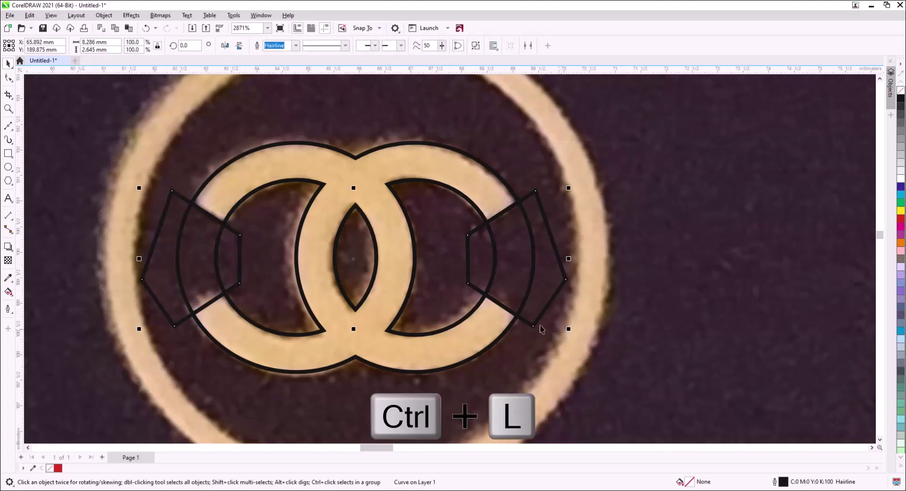
- Center the combined cutting shapes horizontally and vertically on the interlocking rings and trim the rings with them
left_click(378, 261, "shift")
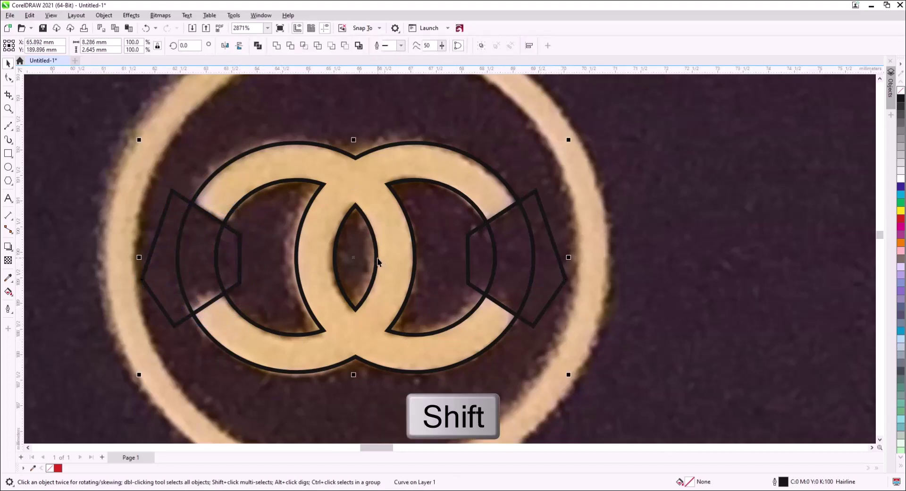
key("c")
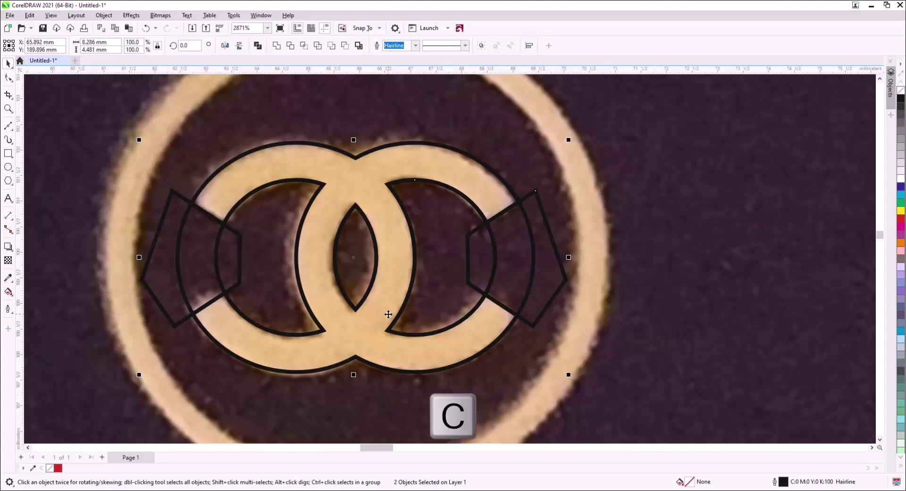
key("e")
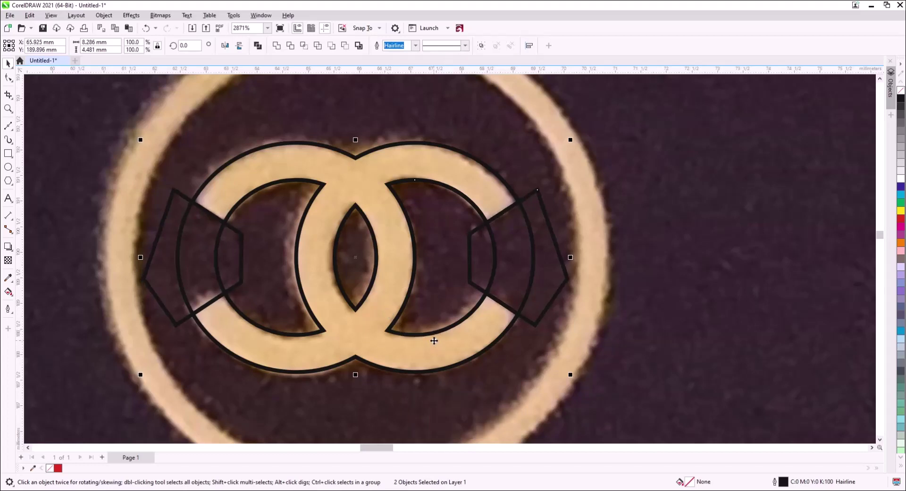
key("m")
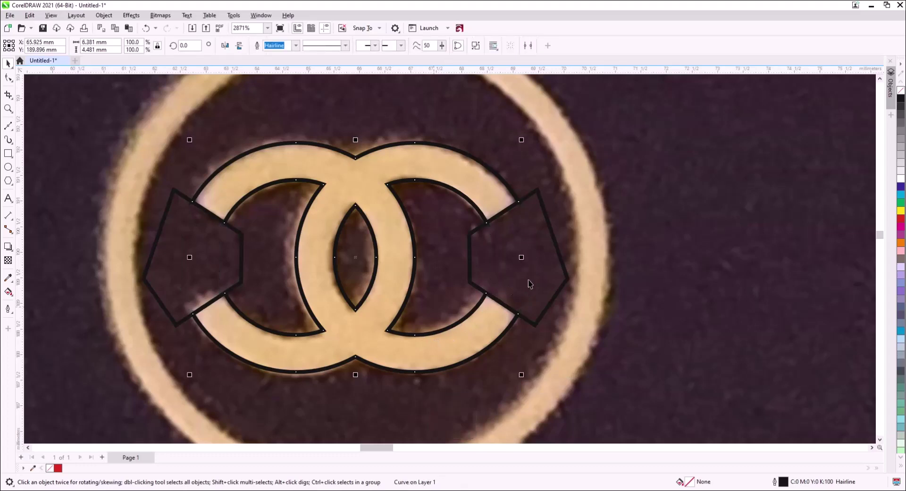
- Delete the cutting shapes and fill the trimmed interlocking-C logo with red
key("Delete")
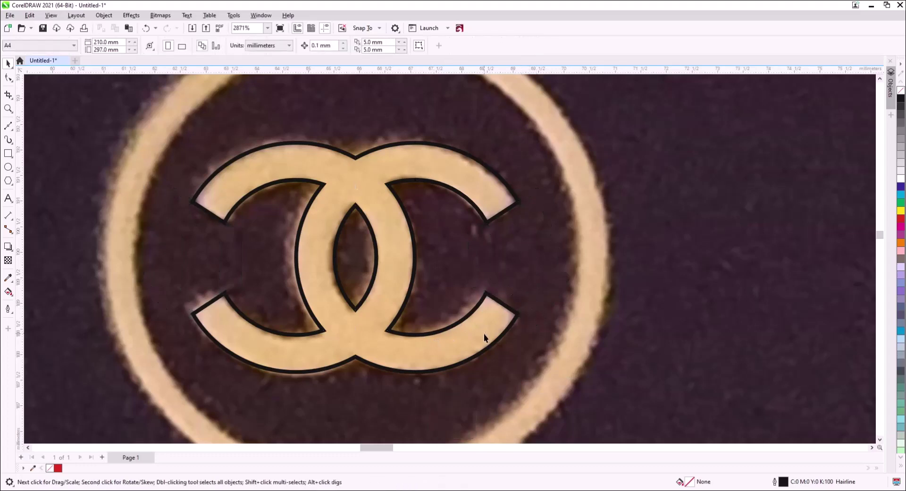
left_click(430, 344)
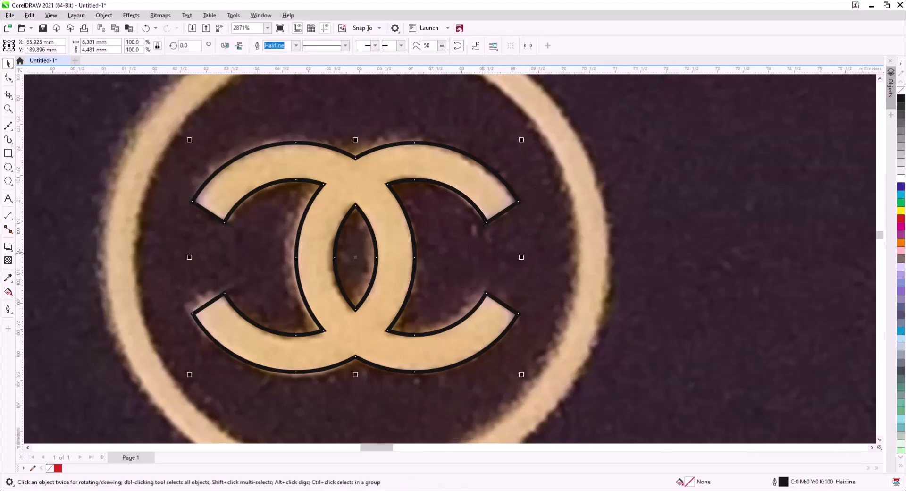
left_click(901, 222)
- Draw a circle around the logo and fit it to the gold ring's inner edge, about 8.5 mm in diameter
scroll(457, 269, "down", 1)
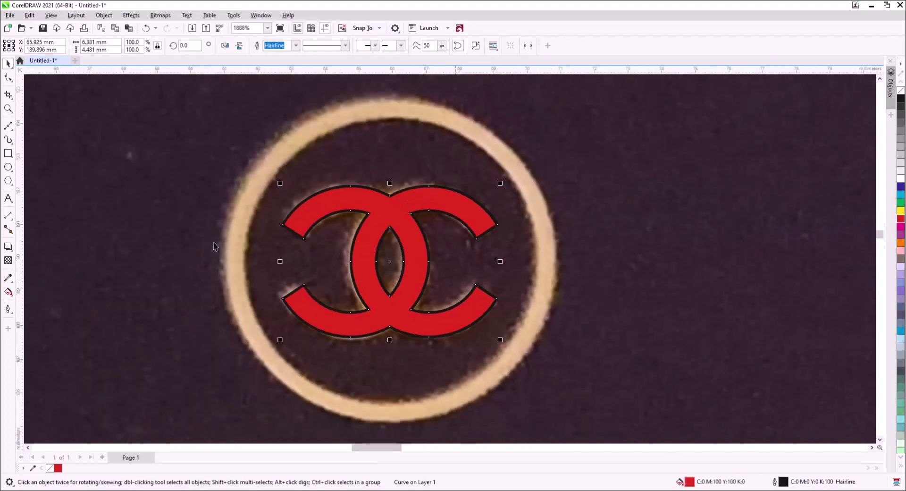
left_click(8, 168)
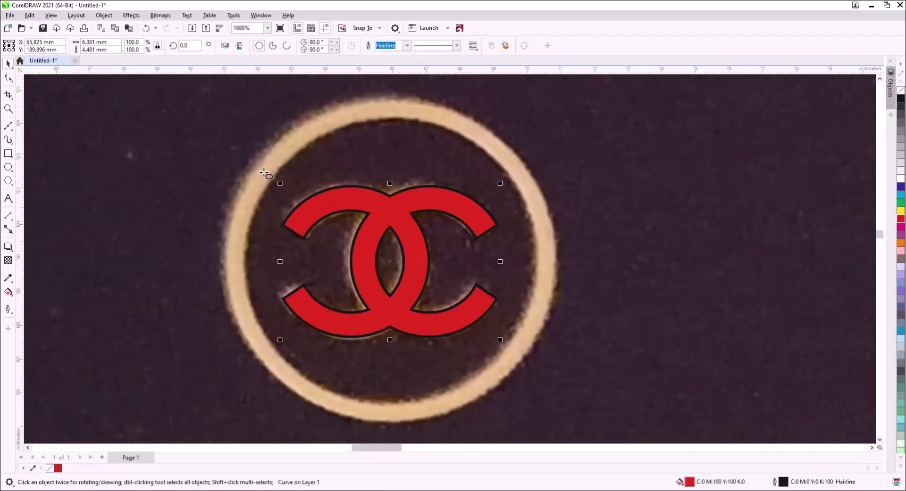
left_click_drag(262, 161, 508, 345)
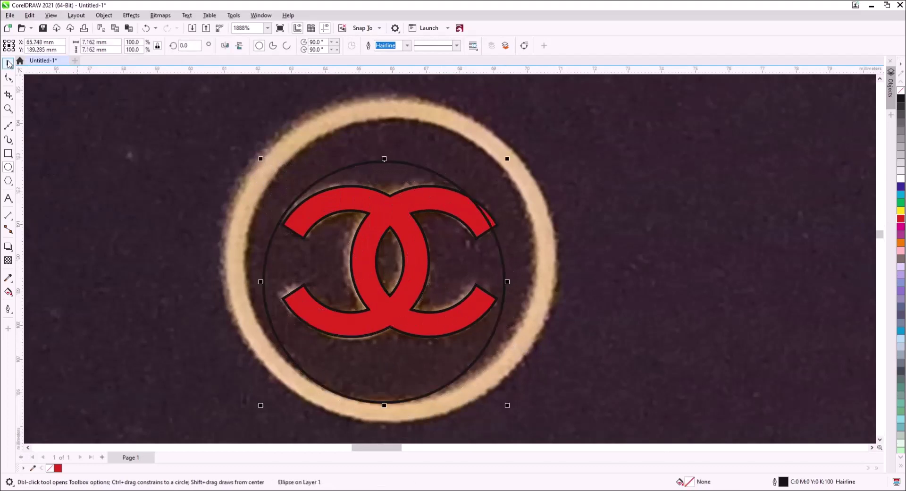
left_click(7, 63)
left_click_drag(507, 159, 536, 130)
left_click_drag(261, 130, 236, 114)
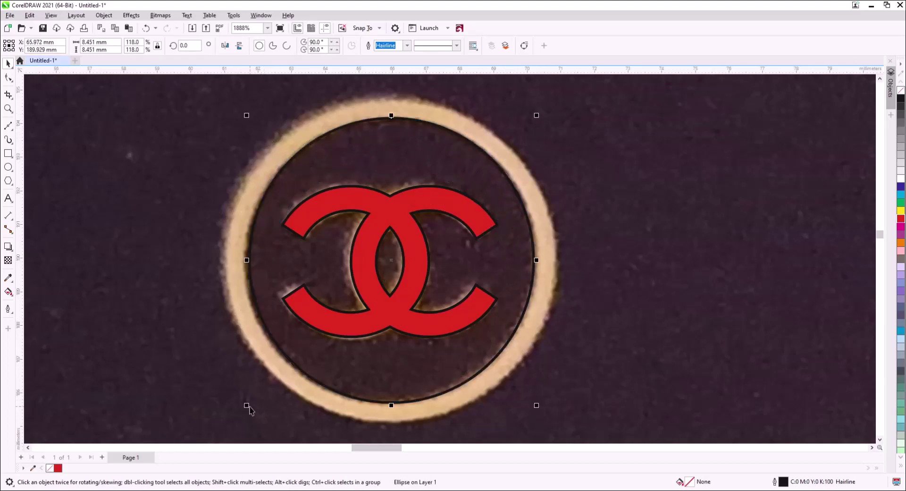
left_click_drag(248, 406, 245, 407)
- Duplicate the circle and enlarge the copy concentrically to the gold ring's outer edge, about 9.66 mm in diameter
key("KP_Add")
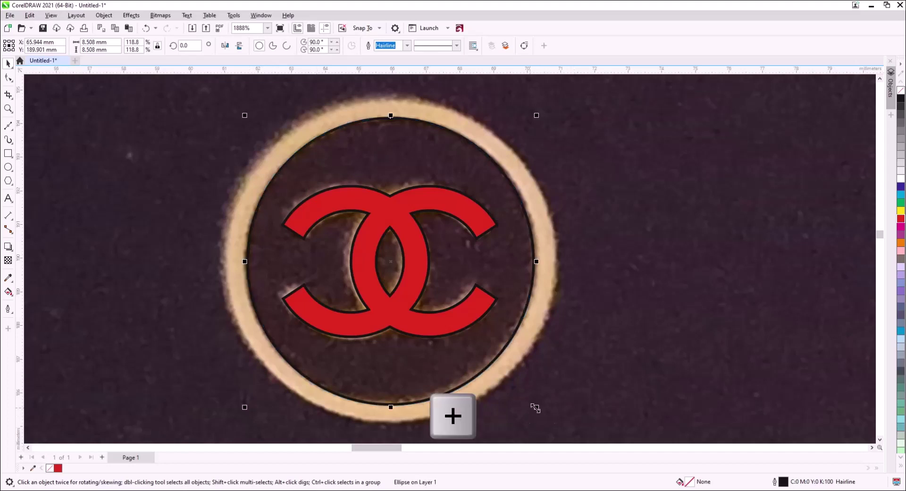
left_click_drag(535, 408, 567, 425)
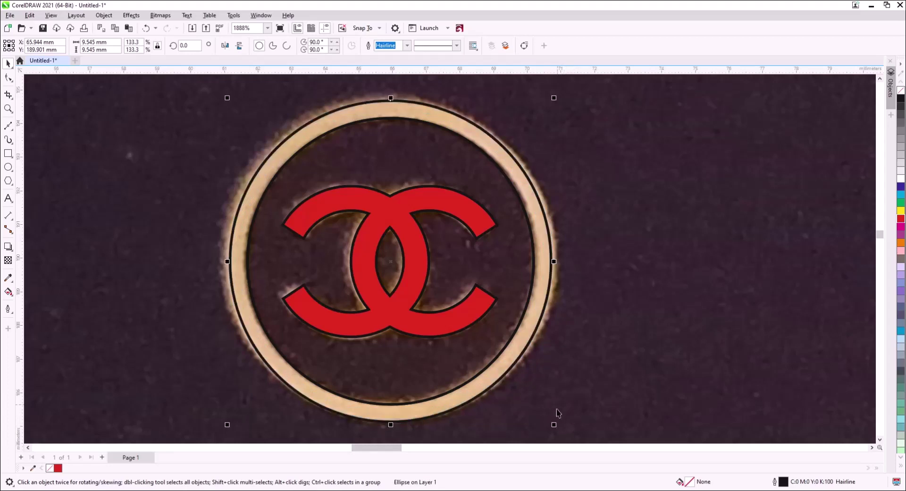
scroll(539, 287, "down", 1)
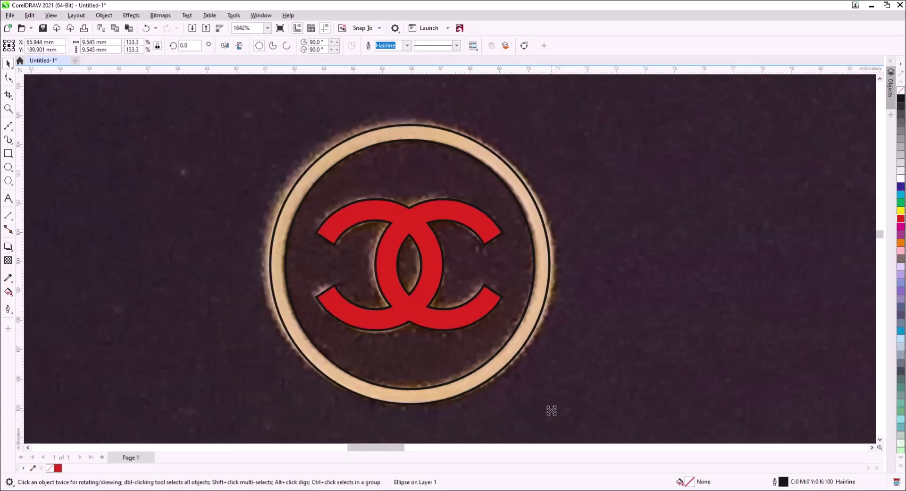
left_click_drag(552, 410, 552, 410)
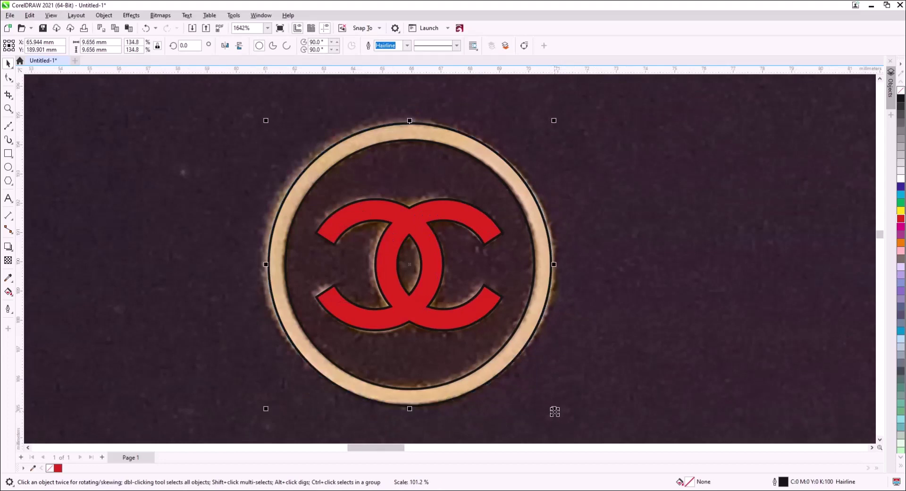
- Combine the two circles and the interlocking C's into a single red emblem
left_click_drag(680, 420, 211, 97)
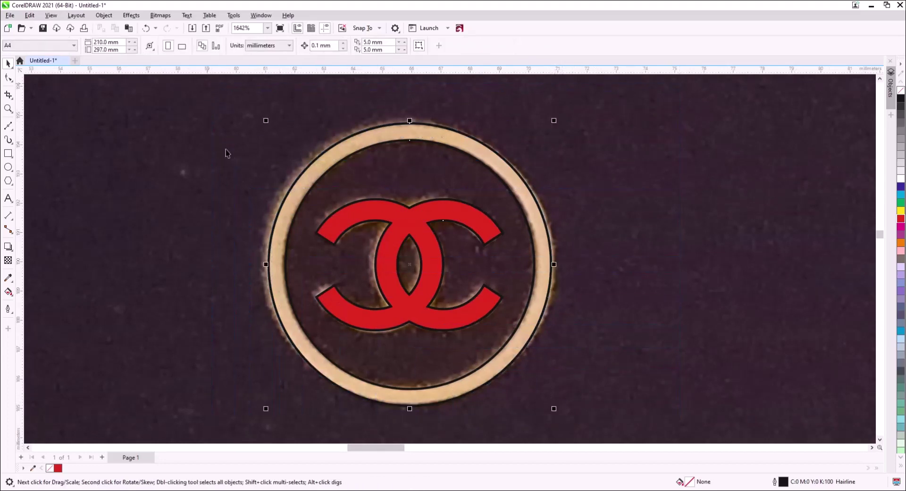
key("ctrl+l")
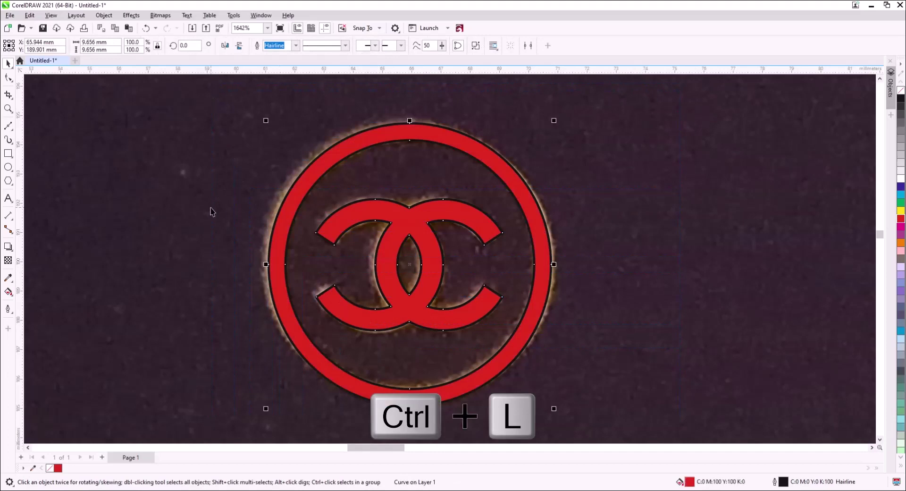
left_click(249, 245)
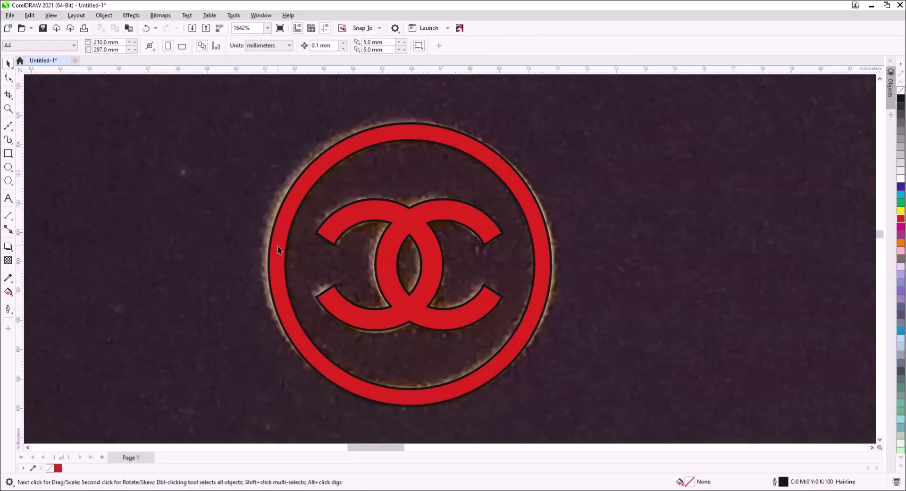
left_click_drag(276, 245, 439, 257)
key("ctrl+z")
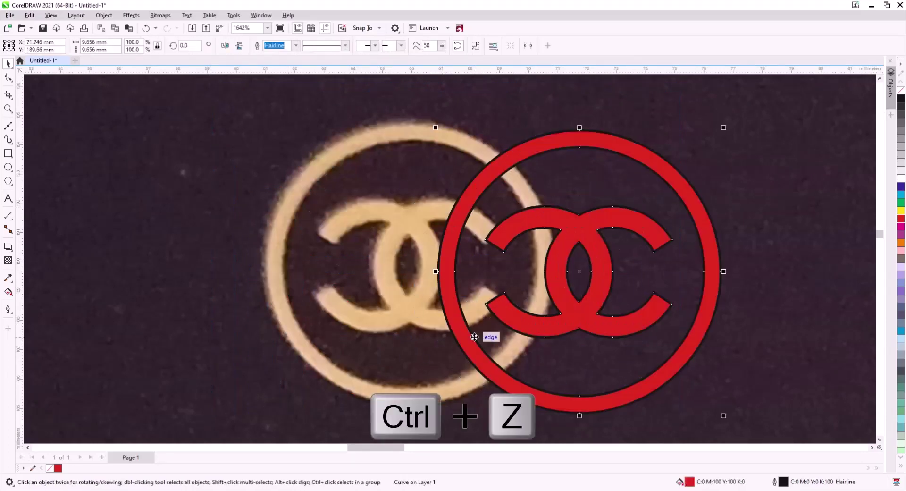
- Place 8 pt Arial text reading "VAPORISATEUR NATUREL" just above the first printed line on the box back
scroll(379, 215, "down", 1)
scroll(385, 228, "down", 5)
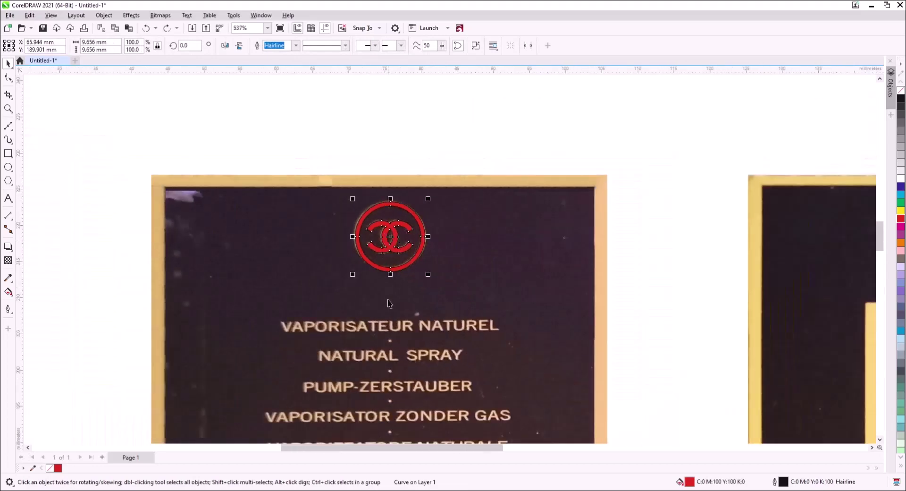
left_click_drag(388, 303, 404, 165)
scroll(403, 169, "up", 1)
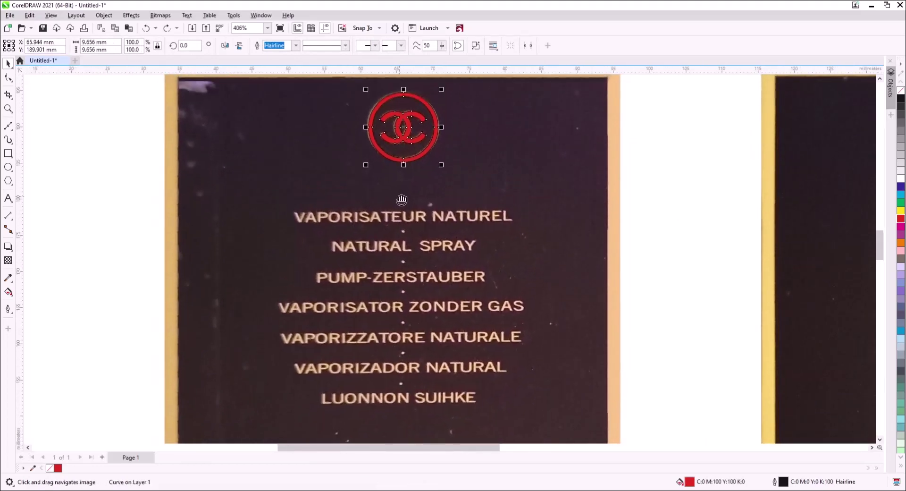
scroll(400, 289, "up", 1)
left_click_drag(397, 296, 468, 246)
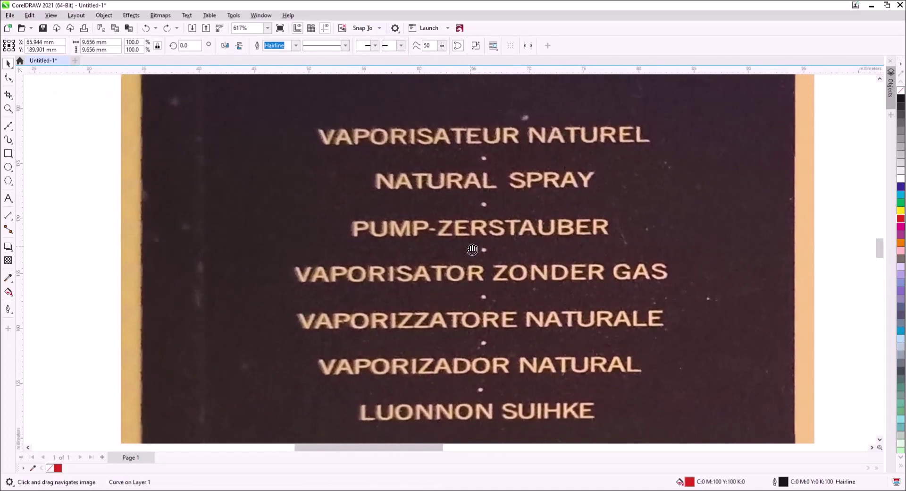
scroll(264, 246, "down", 1)
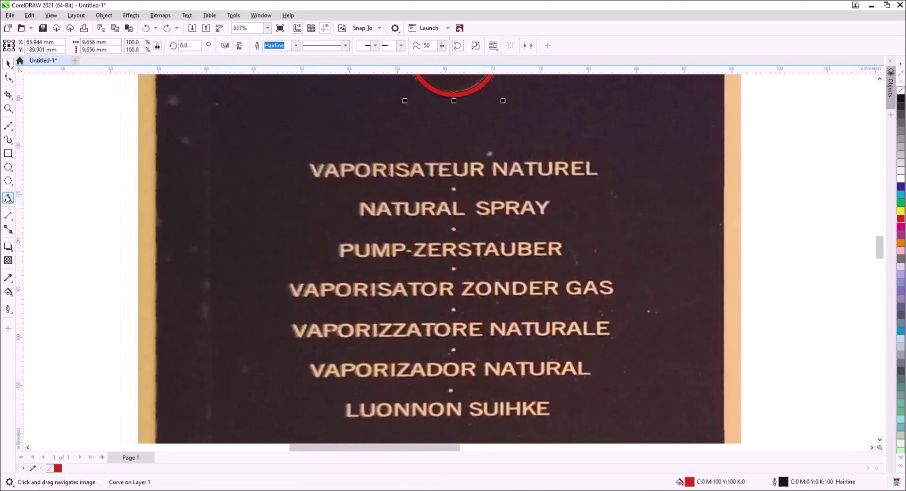
key("F8")
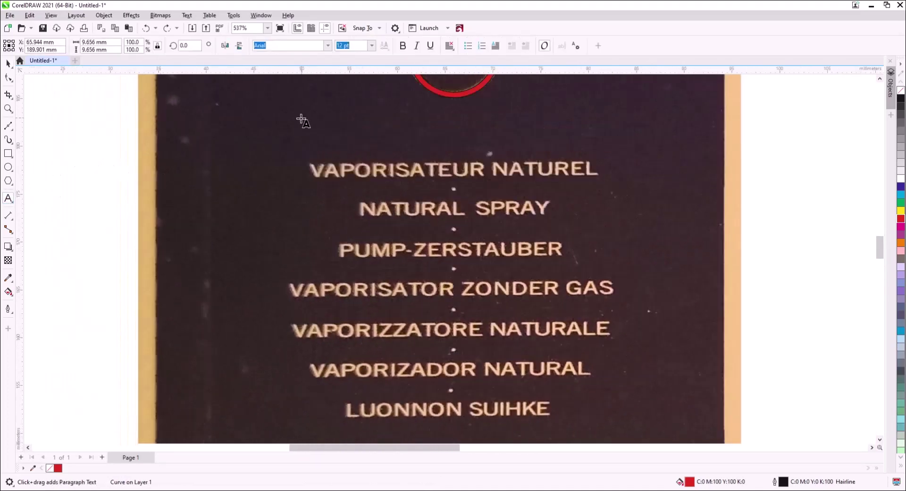
left_click(278, 136)
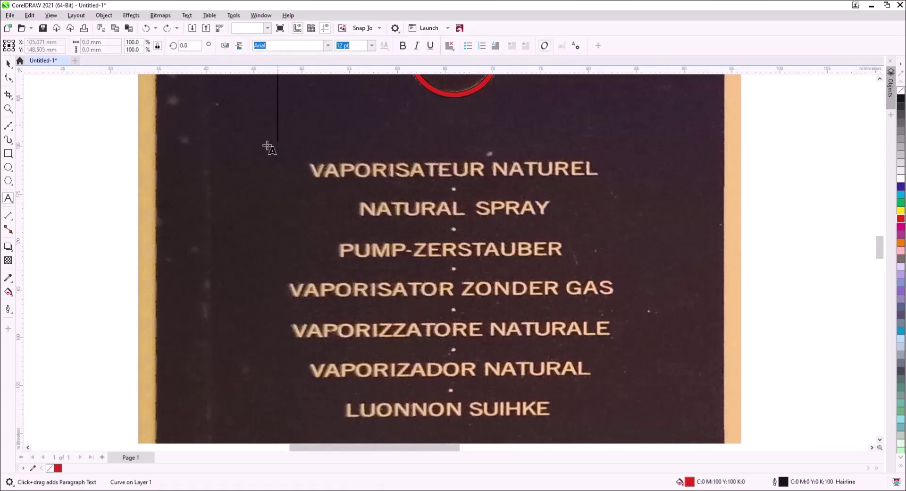
left_click(372, 46)
left_click(356, 78)
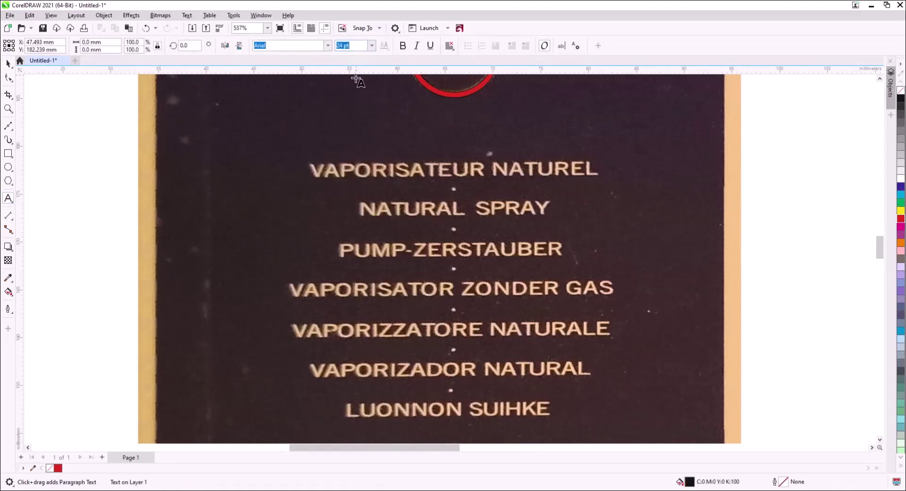
type("VAPORISAT")
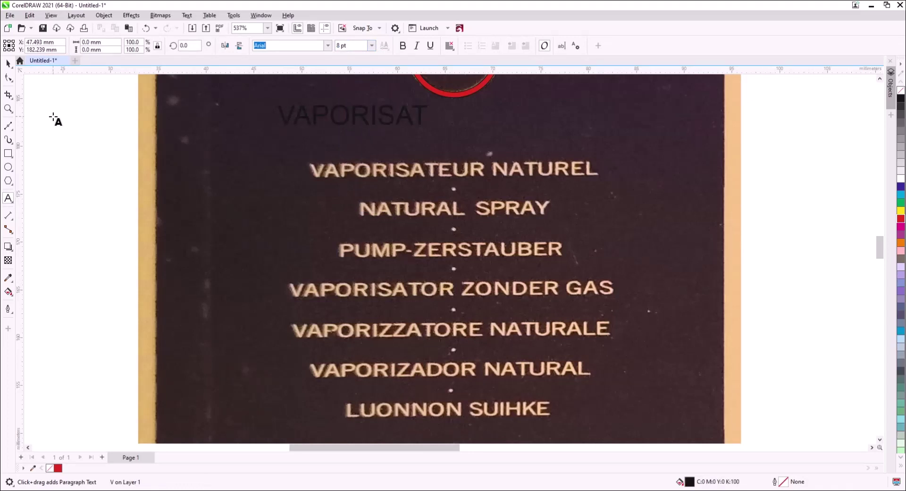
type("EUR NATUREL")
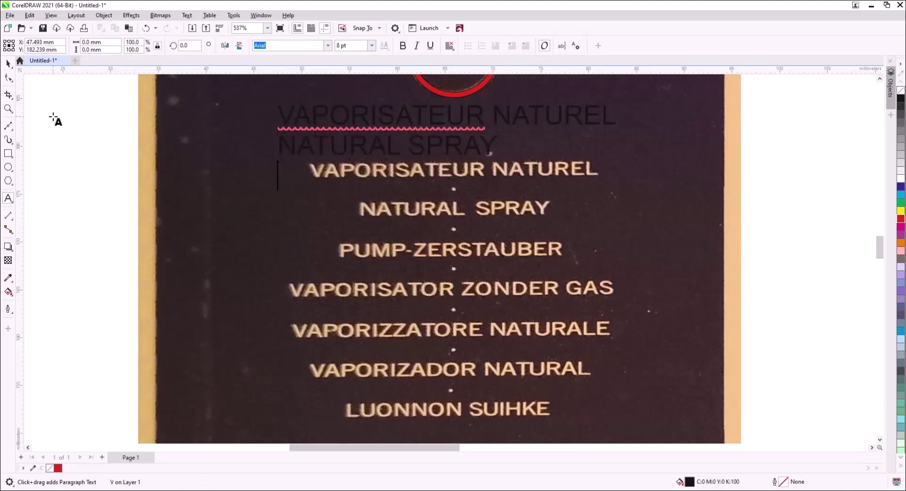
- Add "NATURAL SPRAY" and "PUMP-ZERSTAUBER" as the second and third lines of the text
type(" NATURAL SPRAY PUMP")
type("-ZERST")
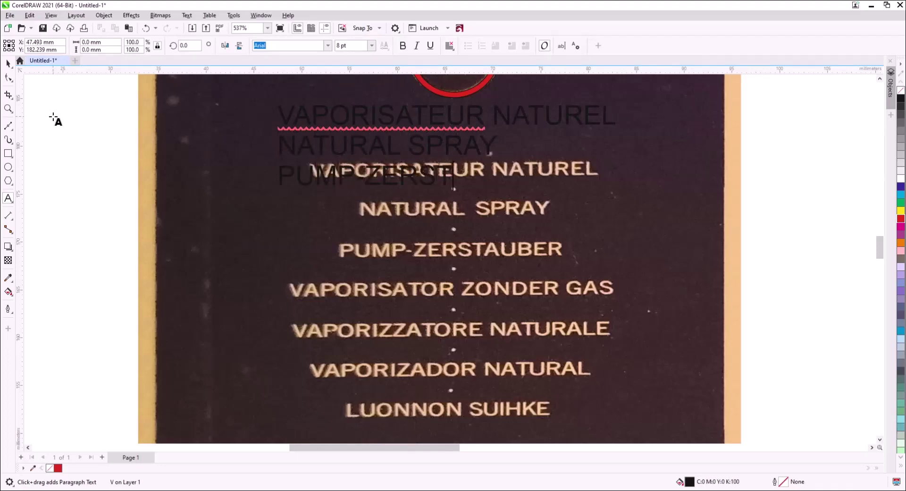
type("AUBER")
key("Return")
- Make the three-line text bold and red, and scale it about 30 mm wide over the printed "VAPORISATEUR NATUREL" line
left_click(9, 64)
left_click(403, 46)
left_click(901, 218)
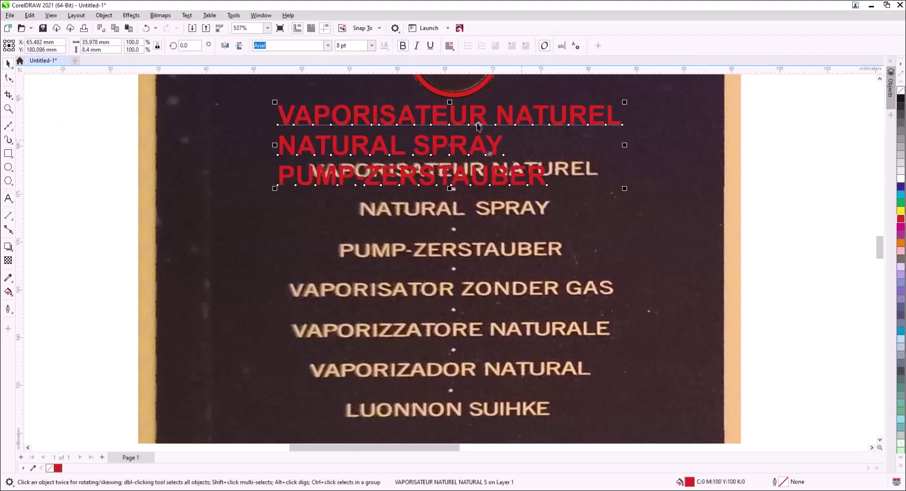
left_click_drag(479, 125, 511, 183)
left_click_drag(656, 246, 601, 233)
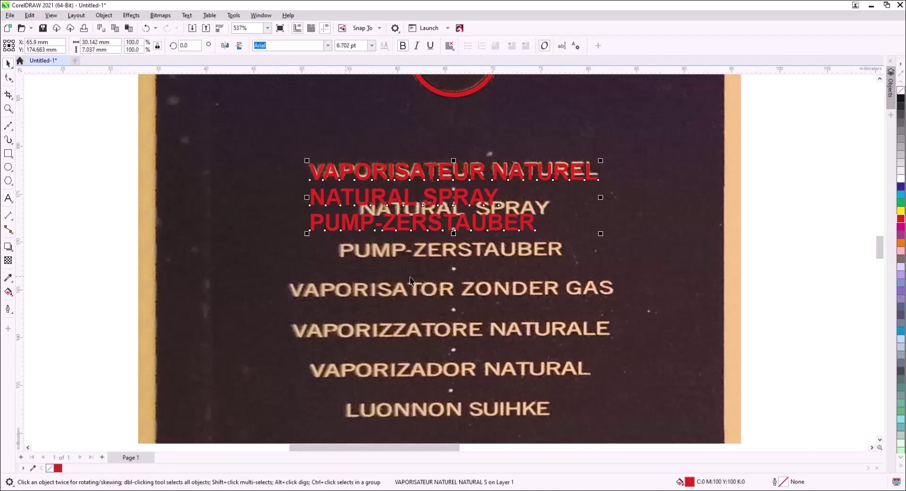
- Center-align the text, reduce its height to 93%, and widen the line spacing to match the three printed lines
key("ctrl+e")
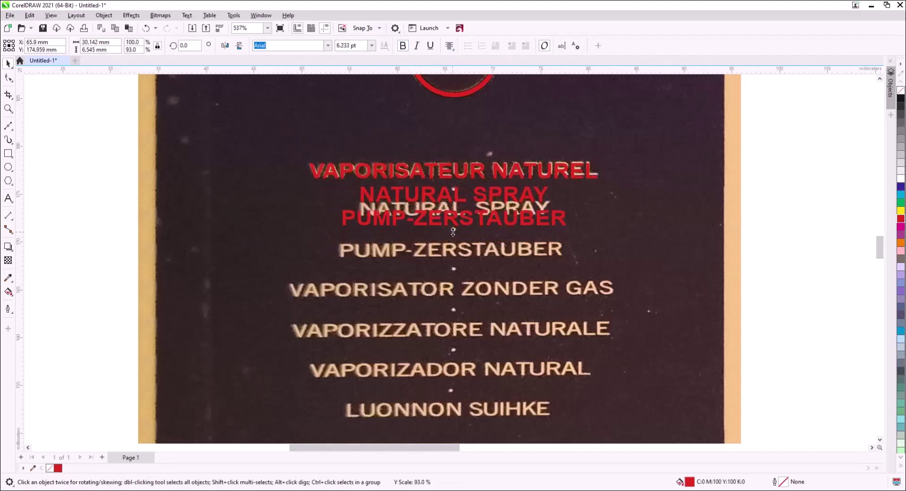
key("F10")
left_click_drag(306, 230, 309, 268)
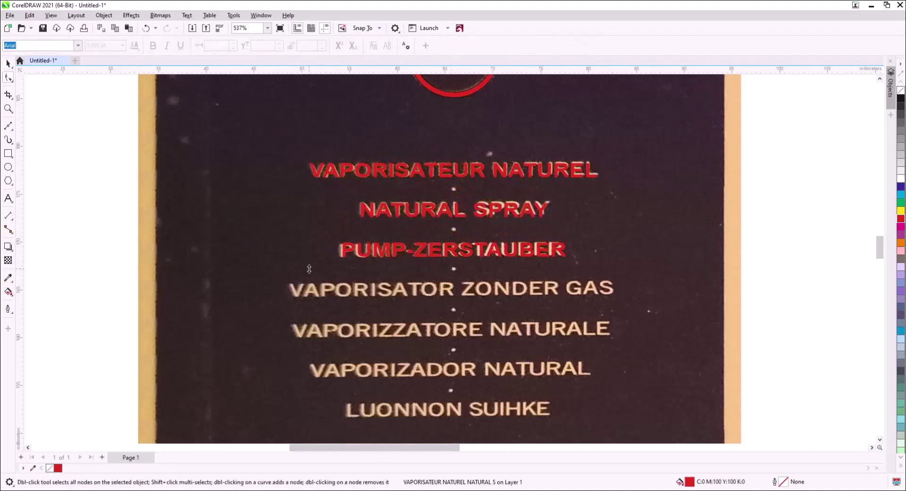
- Continue the red text block with the lines "VAPORISATOR ZONDER GAS" and "VAPORIZZATORE NATURALE" over the matching print
key("space")
key("F8")
type("VAPORI")
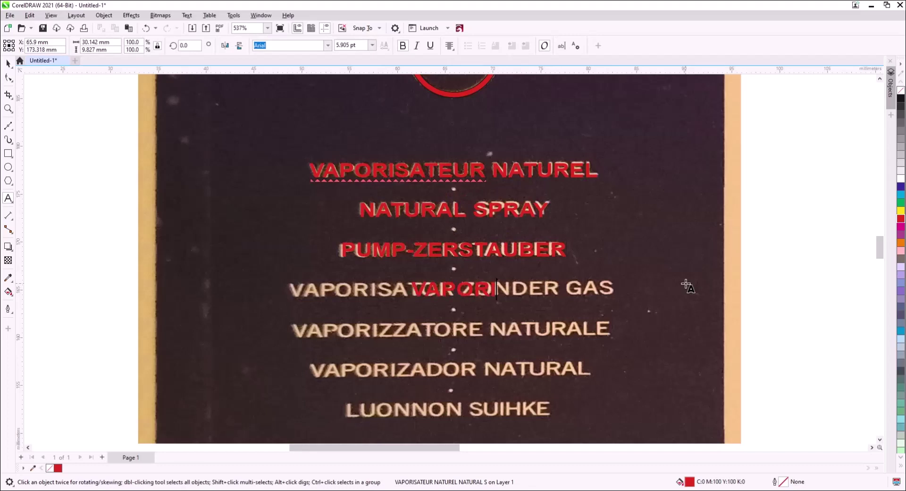
type("SATOR ZON")
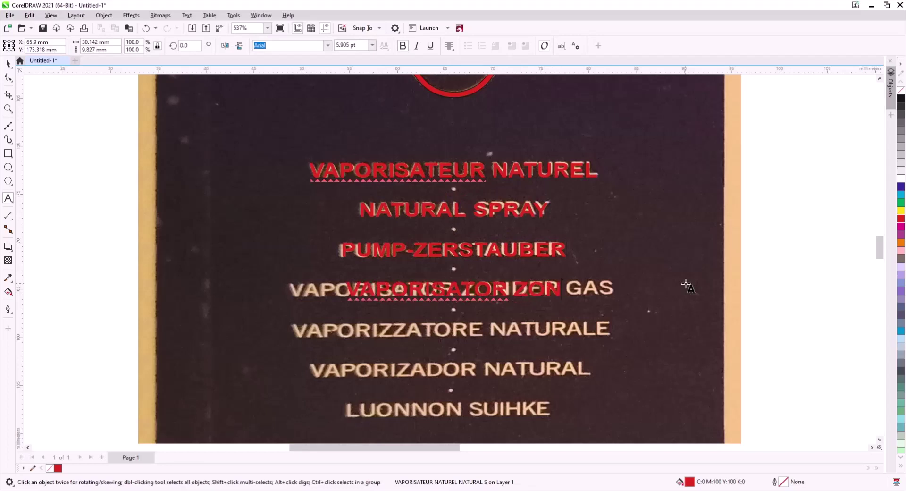
type("DER GAS VA")
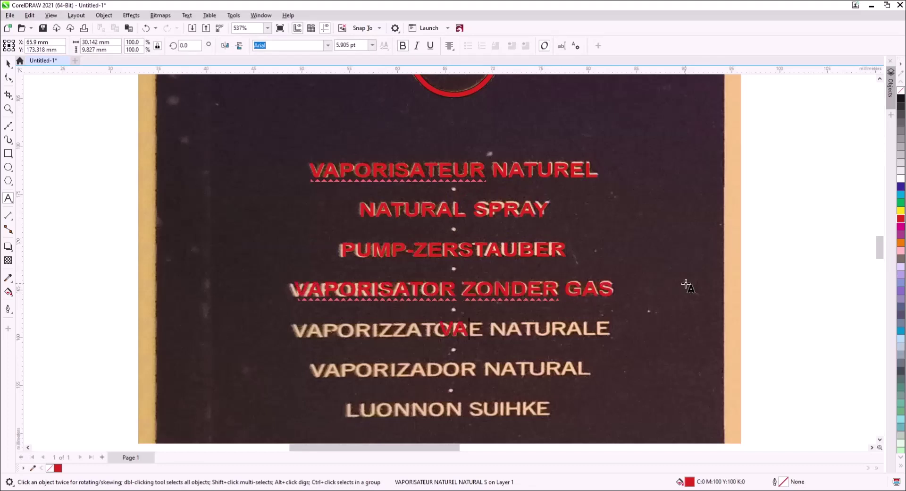
type("PORIZZATORE N")
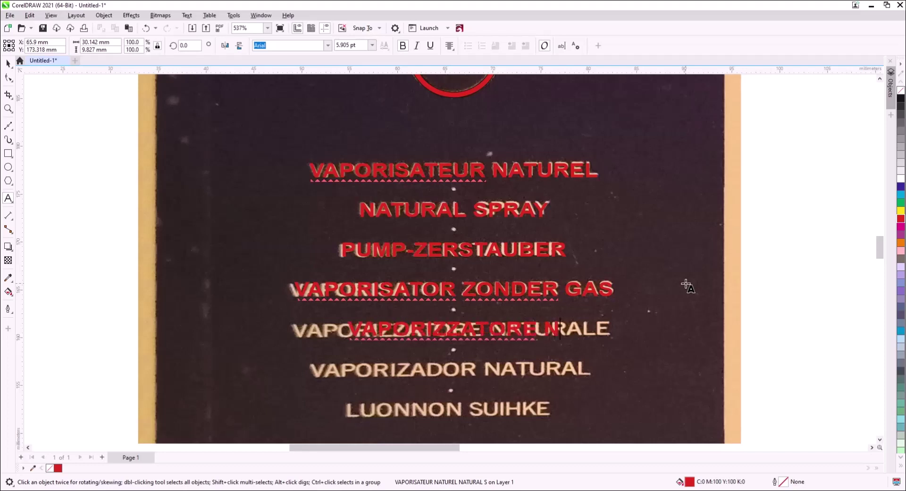
type("ATURALE")
- Complete the text block with the lines "VAPORIZADOR NATURAL" and "LUONNON SUIHKE"
key("Return")
type("VAPOR")
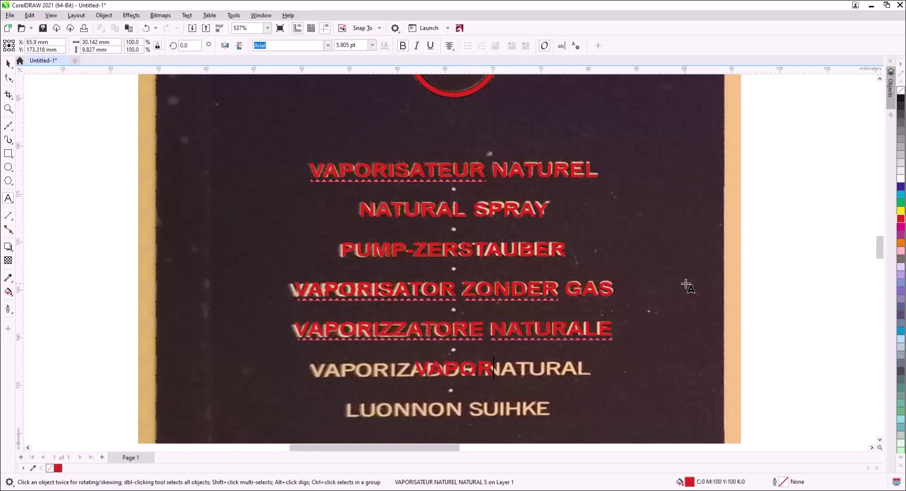
type("IZADOR NATURAL")
key("Return")
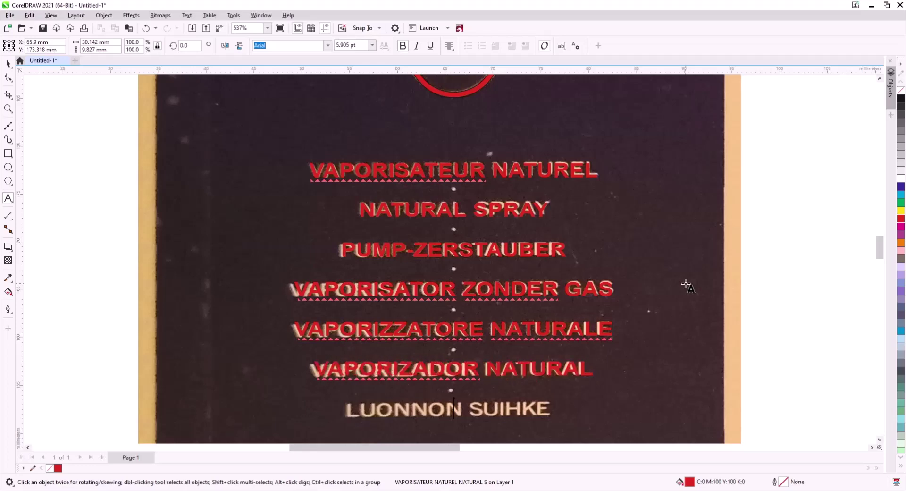
type("LUONNON SUIHKE")
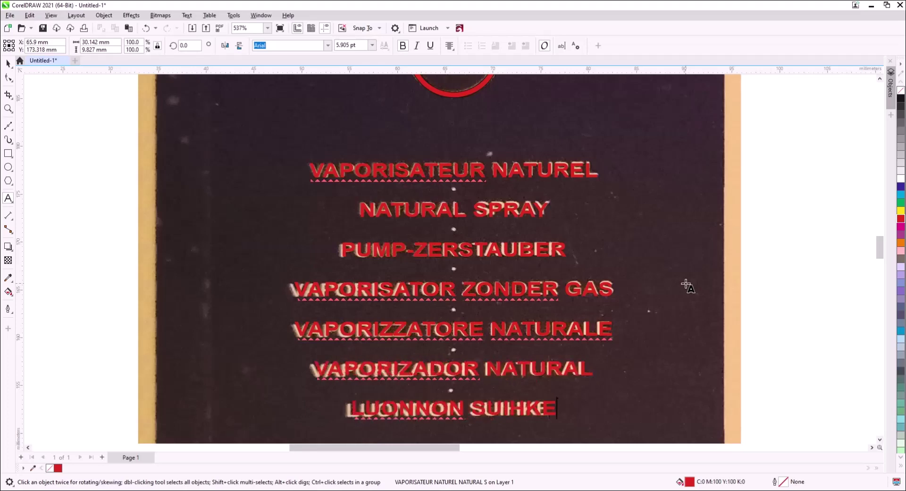
left_click(8, 64)
- Copy the seven-line text block straight down over the printed ingredients area
scroll(427, 301, "down", 3)
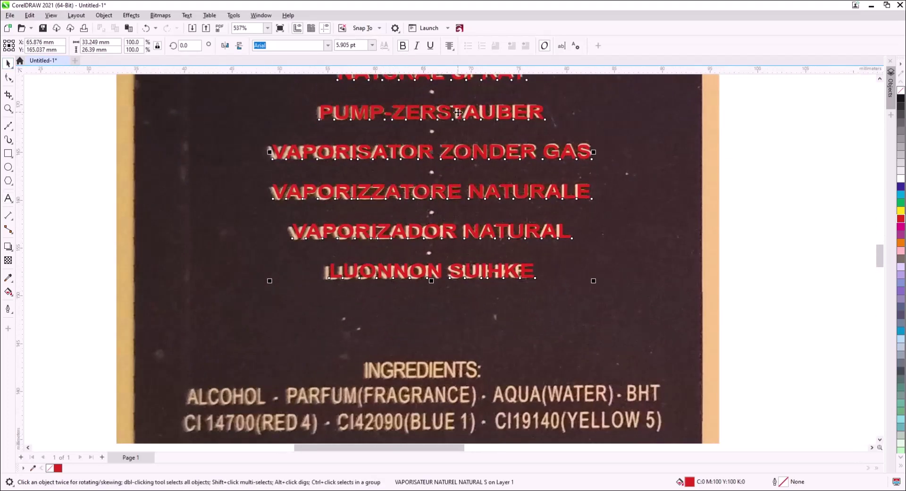
left_click_drag(459, 207, 444, 361)
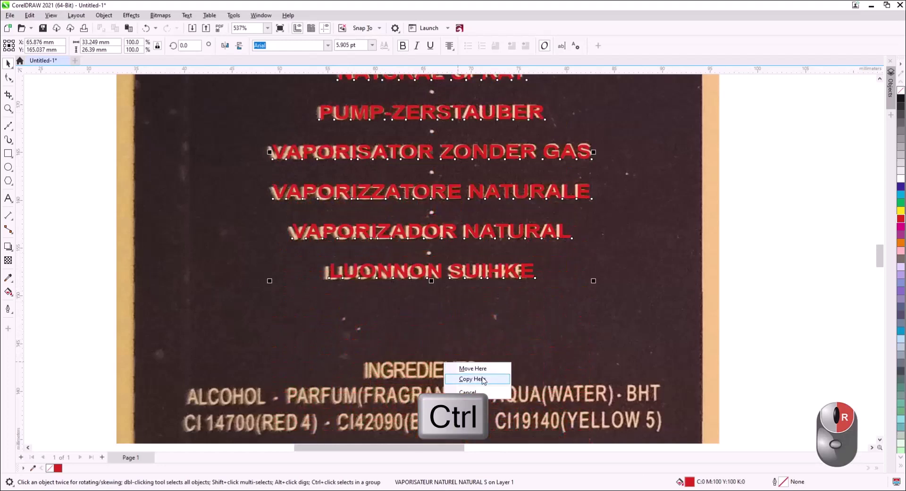
left_click(483, 381)
left_click_drag(527, 288, 466, 348)
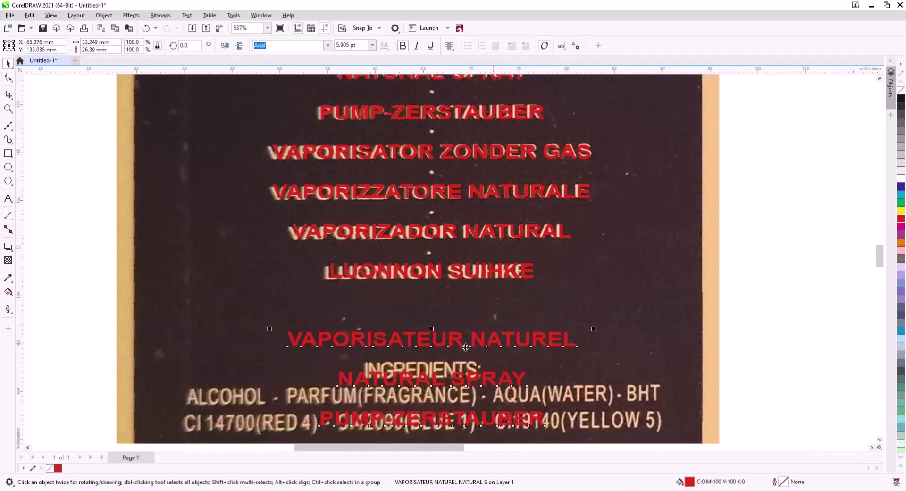
- Replace all the text in the copied block with "INGREDIENTS:"
double_click(355, 341)
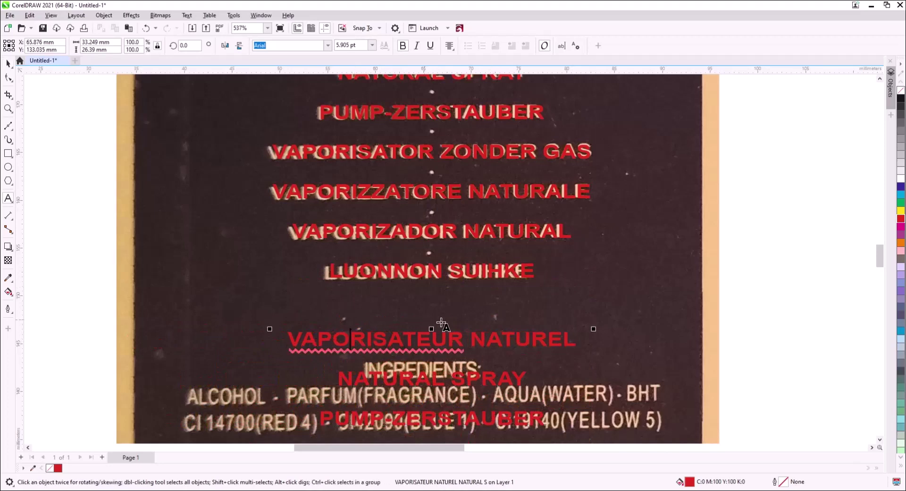
scroll(441, 323, "down", 5)
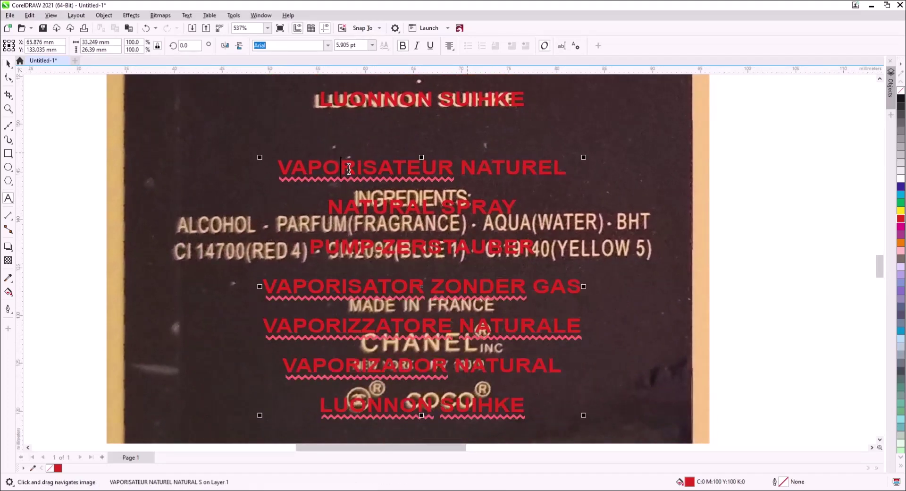
key("ctrl+a")
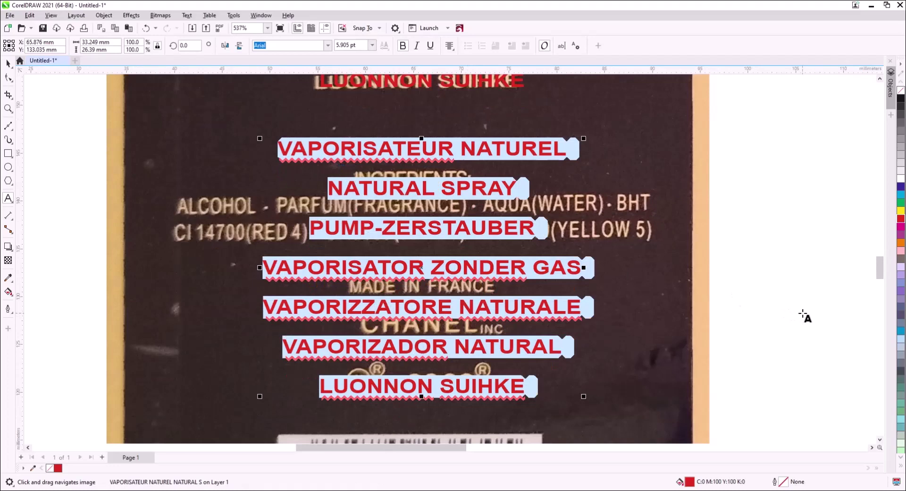
type("INGREDIE")
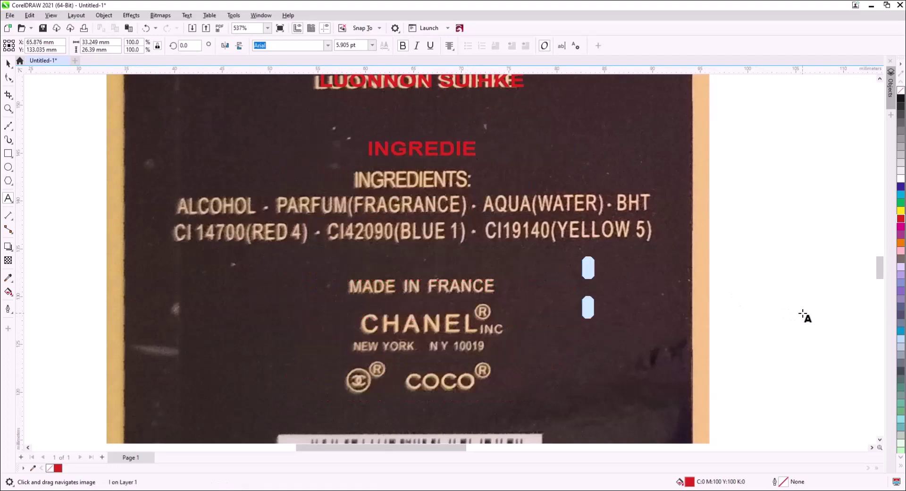
type("NTS:")
key("ctrl+space")
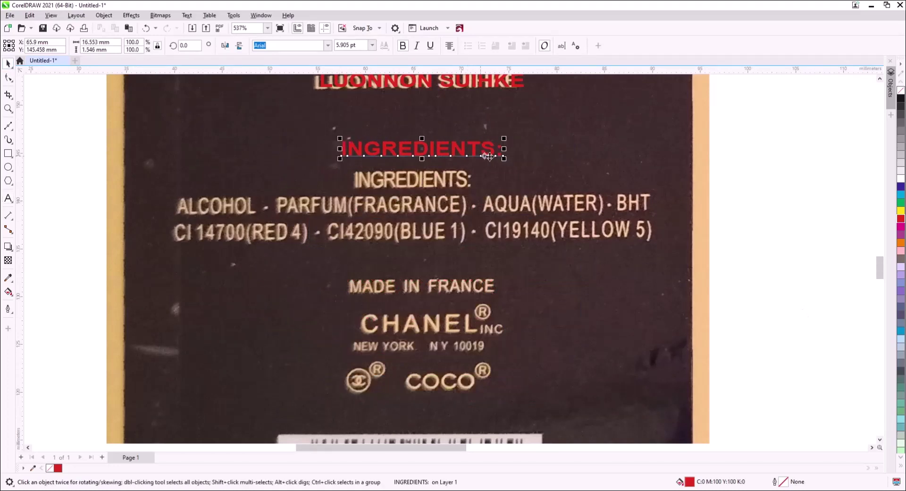
- Fit "INGREDIENTS:" over the printed heading, about 12.1 mm wide and 1.7 mm high
left_click_drag(421, 148, 433, 179)
scroll(437, 160, "up", 1)
left_click_drag(593, 198, 510, 202)
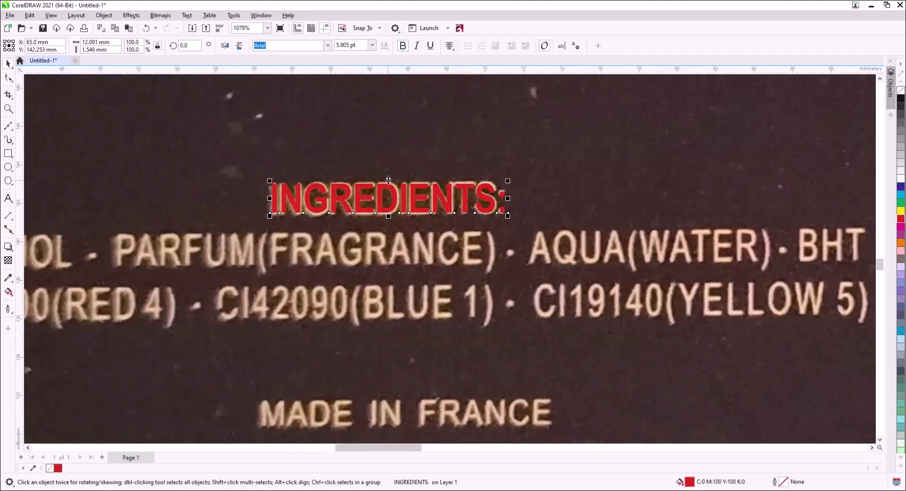
left_click_drag(389, 181, 388, 178)
left_click_drag(388, 216, 388, 218)
- Move the heading just above its print and add the lines "ALCOHOL - PARFUM(FRAGRANCE) - AQUA(WATER) BHT" and "CI 14700(RED 4) - CI42090(BLUE 1) - CI19140(YELLOW 5)"
scroll(494, 204, "down", 3)
left_click_drag(493, 203, 498, 154)
left_click_drag(498, 155, 498, 121)
double_click(498, 121)
key("Return")
type("AL")
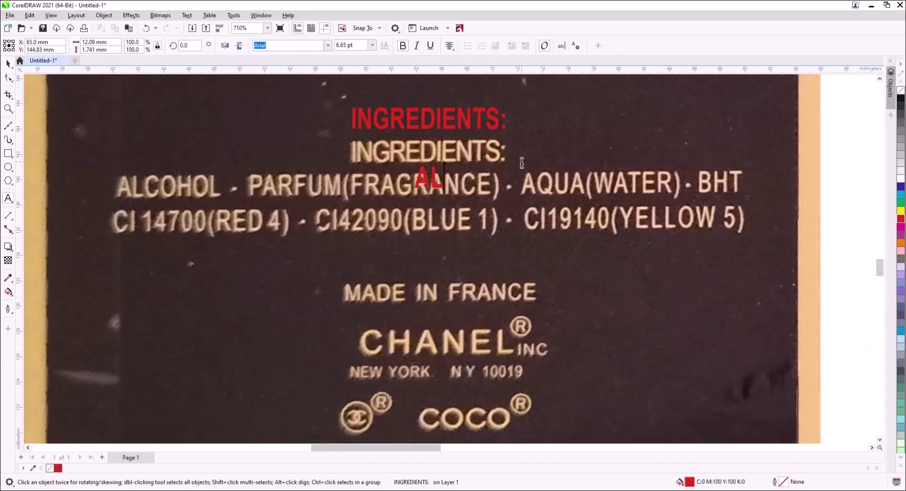
type("COHOL - PARFUM(")
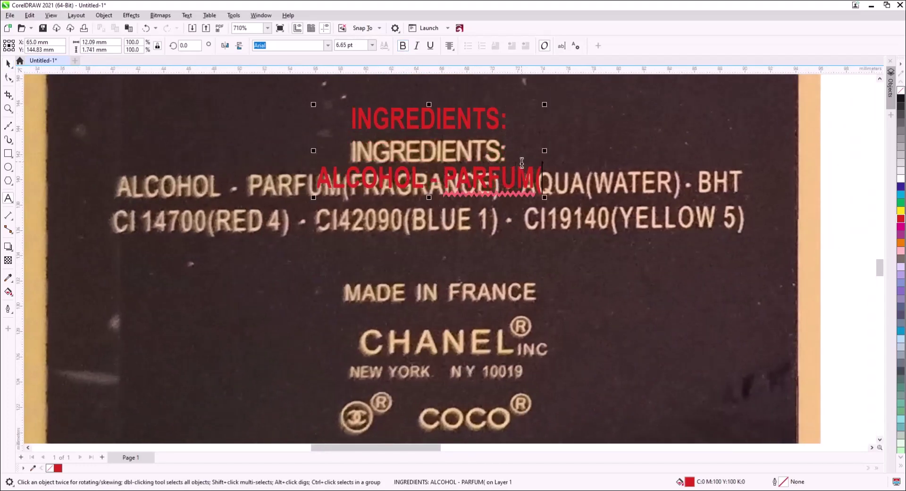
type("FRAGRANCE) - AQUA")
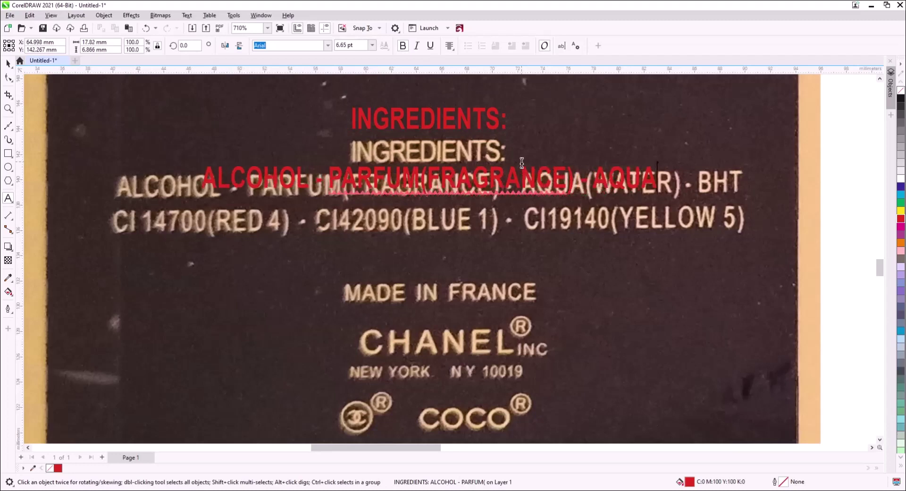
type("(WATER) BHT CI 14")
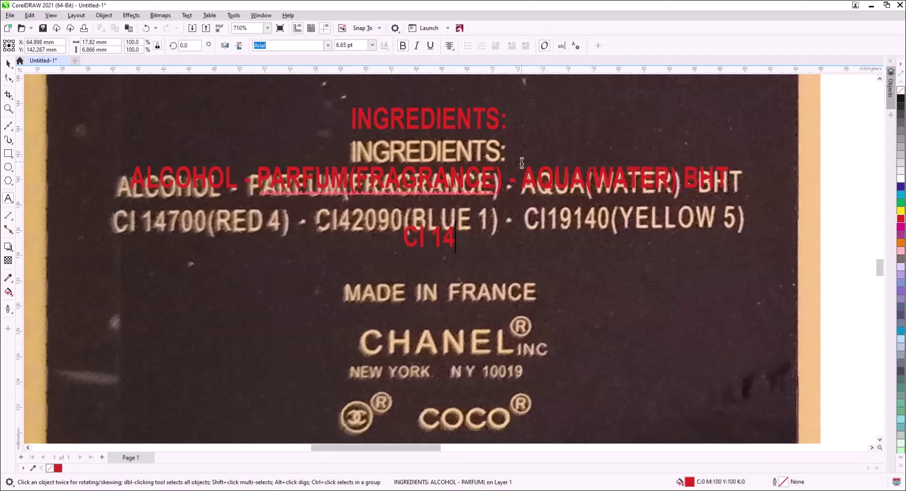
type("700(RED 4) - CI42090(BLUE")
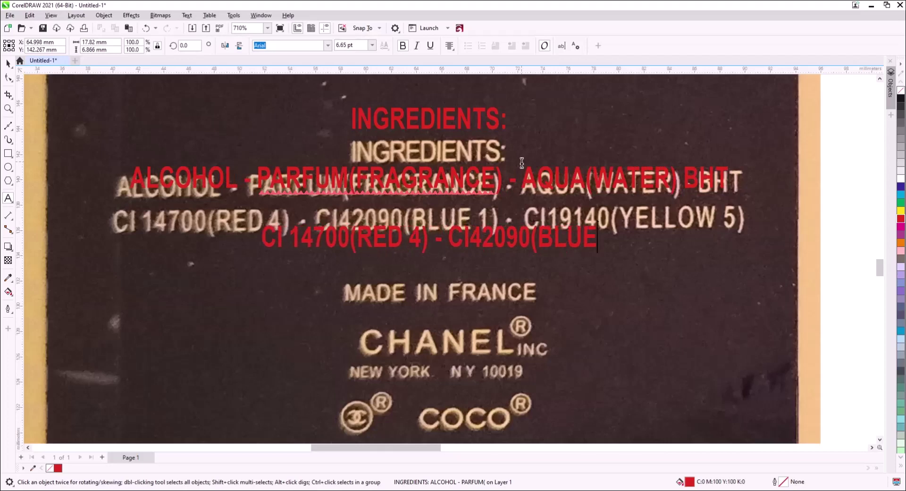
type(" 1) - CI19140(YELLOW 5)")
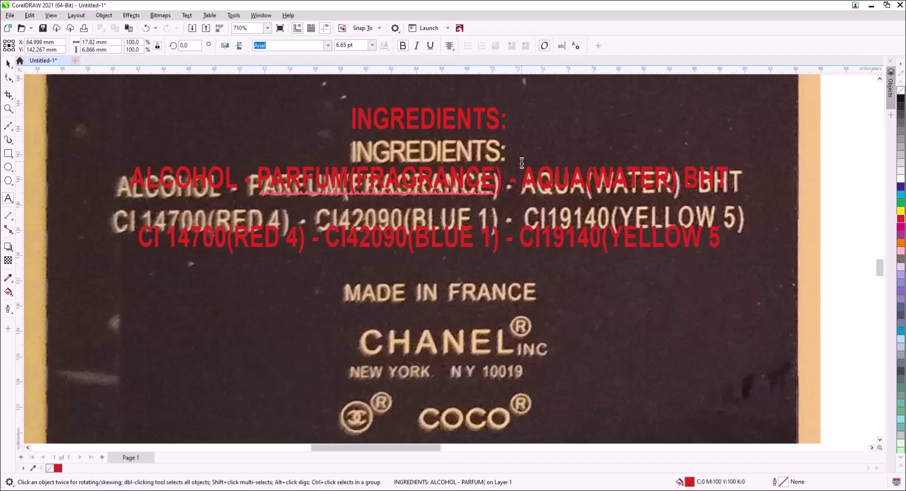
- Tighten the ingredients block's line spacing and move it so all three lines sit on the printed ones
key("F10")
left_click_drag(127, 257, 127, 219)
key("space")
left_click_drag(378, 177, 391, 212)
key("F10")
left_click_drag(131, 246, 132, 236)
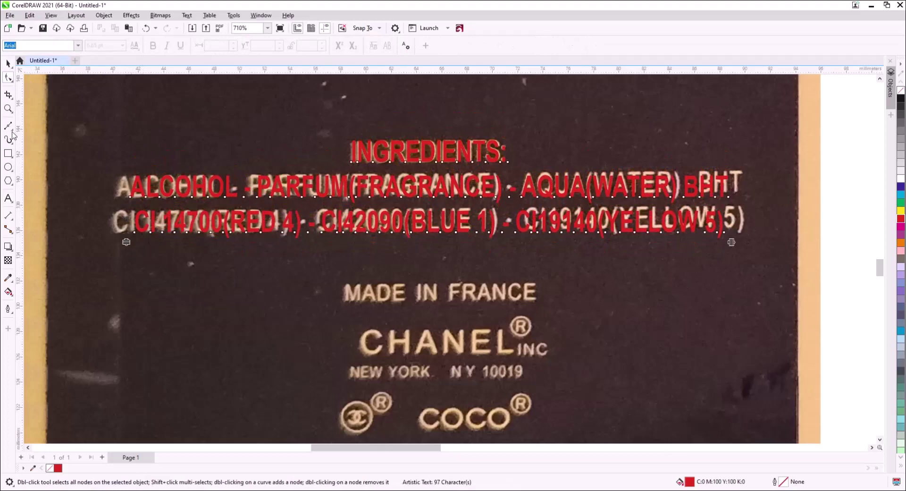
- Break the ingredients block into separate lines and widen the two lower lines to the print, about 50 mm
key("space")
key("ctrl+k")
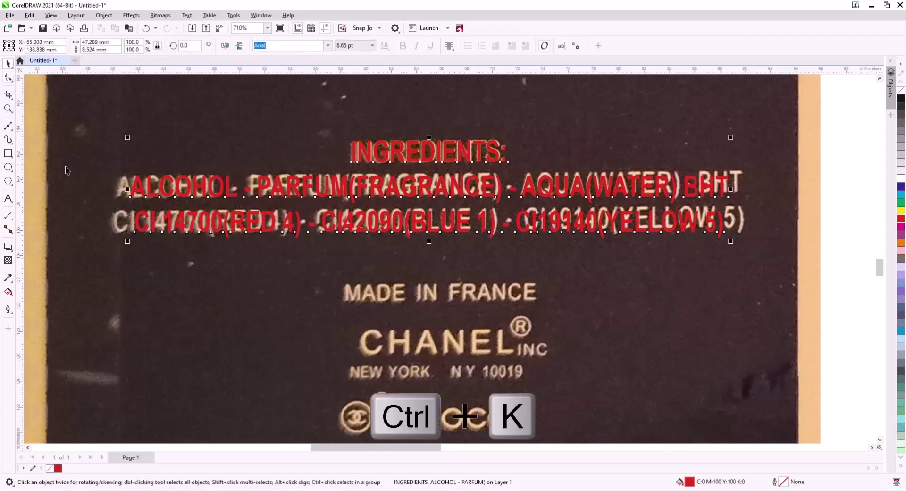
left_click(149, 186)
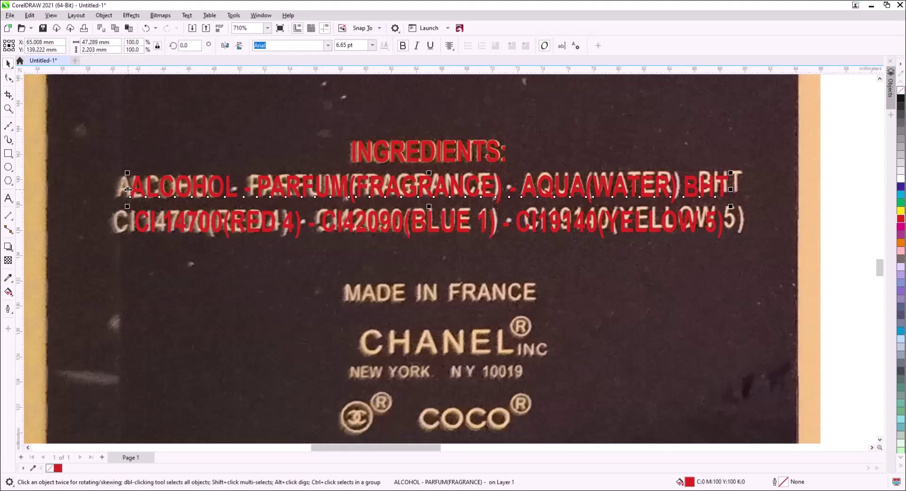
left_click_drag(128, 189, 114, 189)
left_click(138, 222)
left_click_drag(133, 224, 111, 224)
left_click(445, 188, "shift")
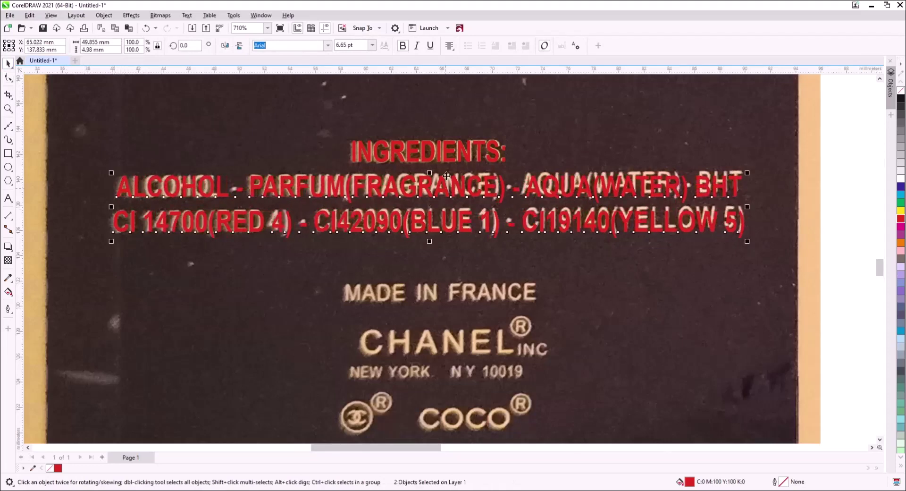
key("Escape")
- Copy the "INGREDIENTS:" heading below the list, retype it as "MADE IN FRANCE", and fit it over the printed line, about 15 mm wide
left_click_drag(475, 204, 472, 144)
left_click_drag(421, 92, 421, 205)
right_click(421, 205)
double_click(388, 212)
key("ctrl+a")
type("MADE IN ")
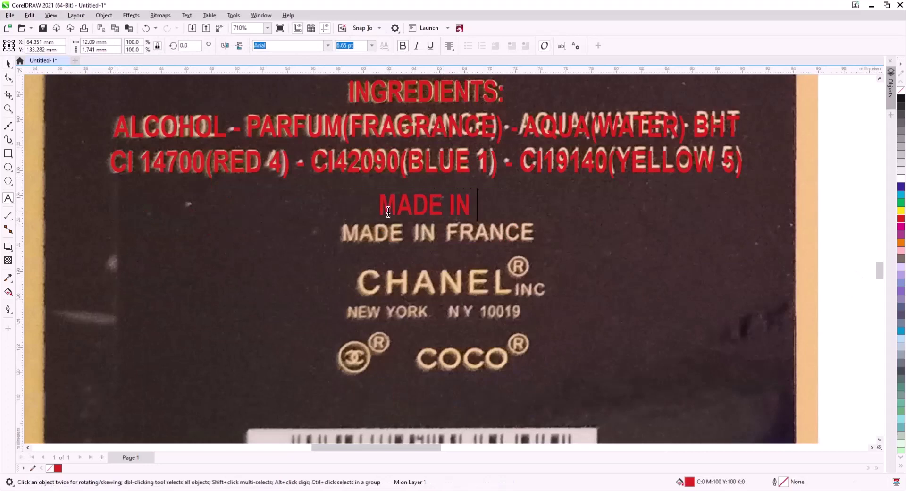
type("FRANCE")
key("ctrl+space")
left_click_drag(426, 218, 436, 244)
- Copy the "MADE IN FRANCE" line straight down and retype the copy as "CHANEL INC"
left_click_drag(461, 311, 461, 230)
left_click_drag(474, 160, 472, 247)
left_click(481, 264)
double_click(374, 242)
key("ctrl+a")
type("CH")
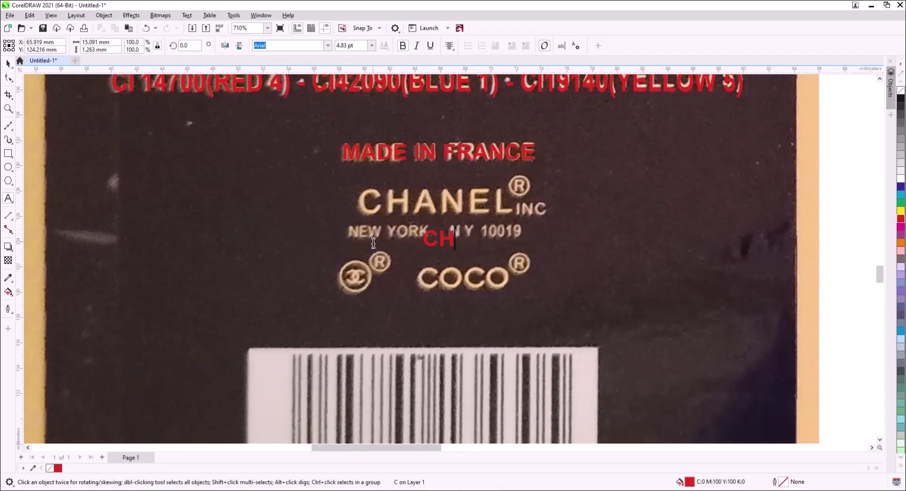
type("ANEL INC")
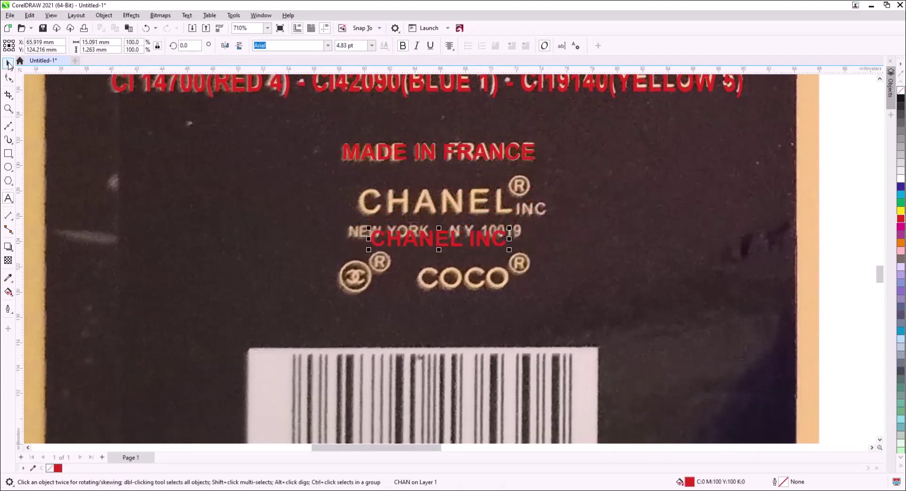
- Move "CHANEL INC" onto the printed brand name and enlarge it to about 17 mm wide
left_click_drag(415, 242, 403, 202)
left_click_drag(499, 210, 543, 254)
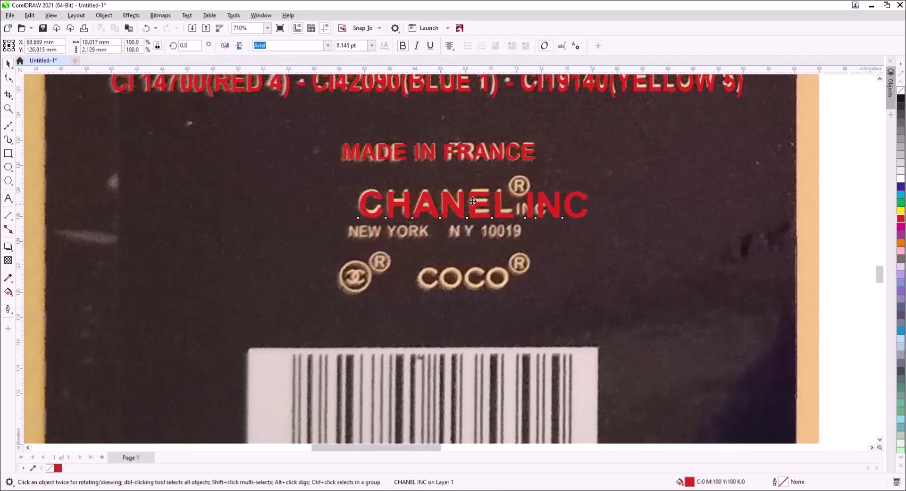
left_click_drag(473, 201, 473, 217)
- Reduce the font size of "INC" and align the line with the printed "CHANEL INC"
key("F8")
key("ctrl+shift+Left")
left_click(372, 46)
left_click(352, 69)
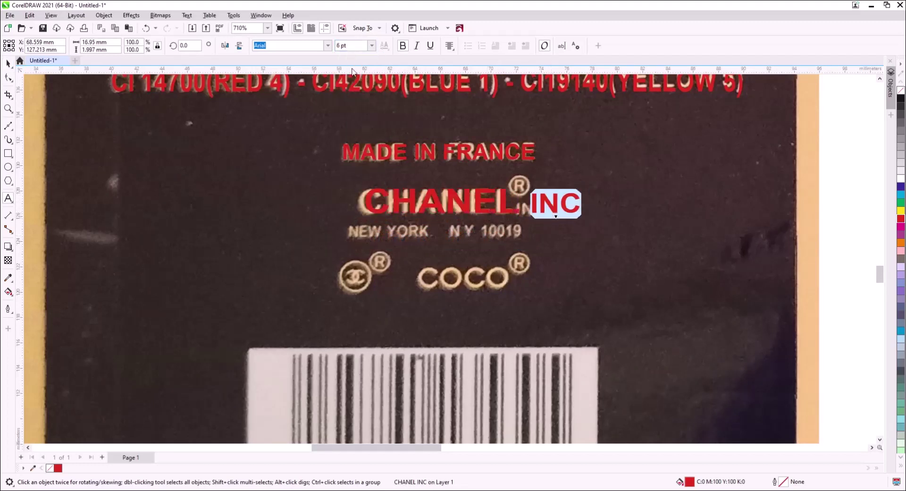
key("Return")
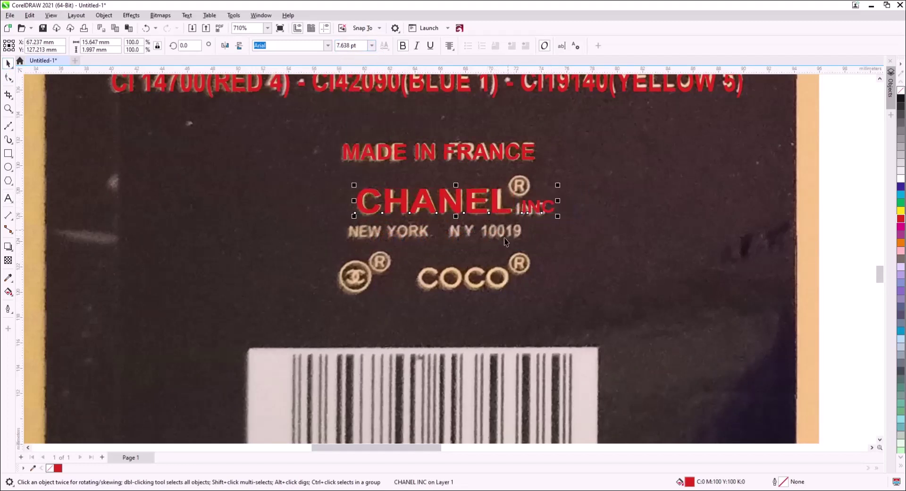
- Copy the "CHANEL INC" line to just above the barcode and retype the copy as "NEW YORK"
left_click_drag(469, 212, 465, 329)
right_click(464, 329)
key("F8")
key("ctrl+a")
type("NEW ")
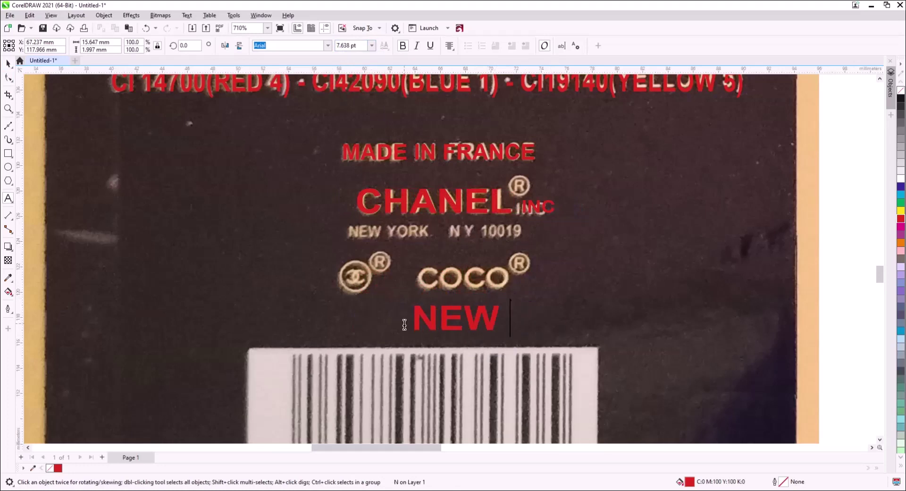
type("YORK")
key("ctrl+space")
- Move "NEW YORK" over its printed counterpart and scale it down to about 6.4 mm wide
left_click_drag(561, 333, 420, 232)
scroll(406, 231, "up", 4)
left_click_drag(488, 233, 451, 232)
- Copy "NEW YORK" sideways along its line and retype the copy as the printed state and ZIP code
left_click_drag(377, 246, 585, 243)
left_click(602, 258)
key("F8")
key("ctrl+a")
type("N")
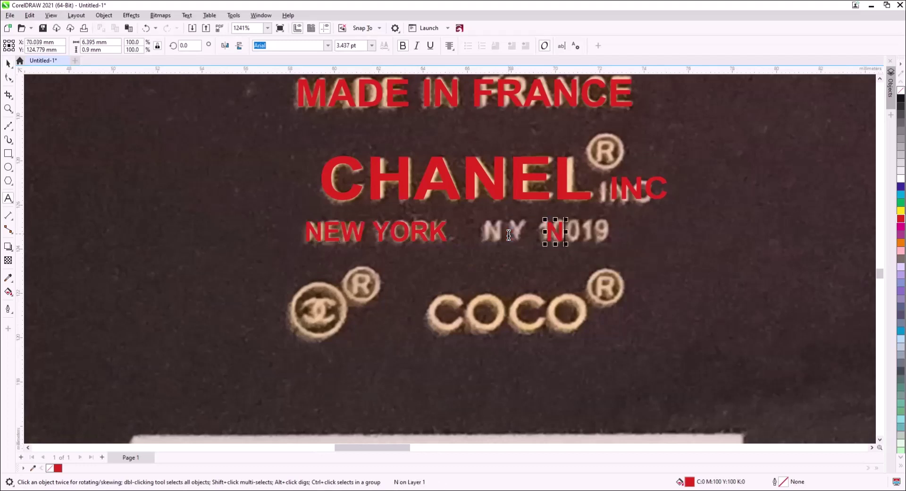
type("Y  10019")
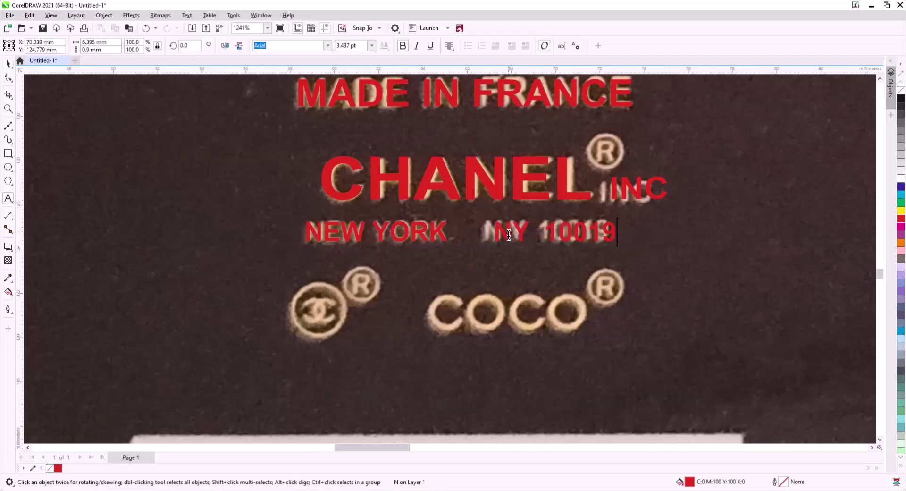
- Draw a circle along the inner edge of the first C in "COCO", sized to about 1.08 mm
key("ctrl+space")
key("F7")
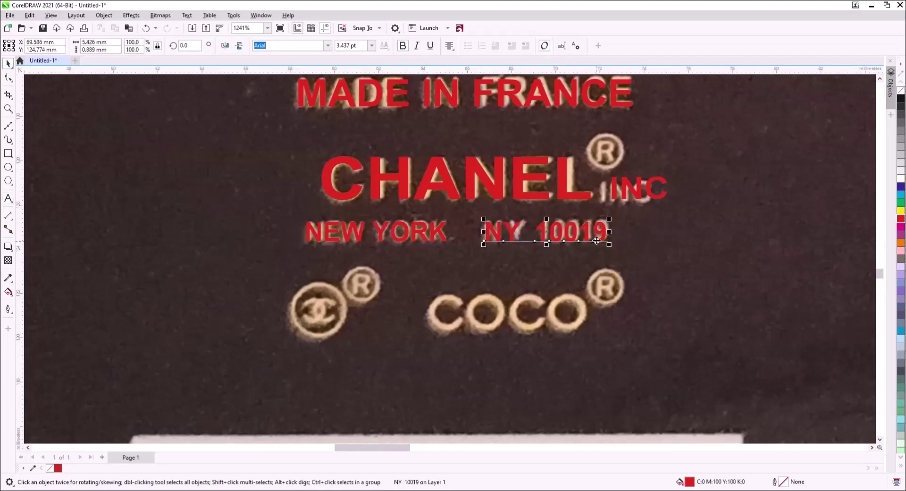
scroll(528, 361, "up", 2)
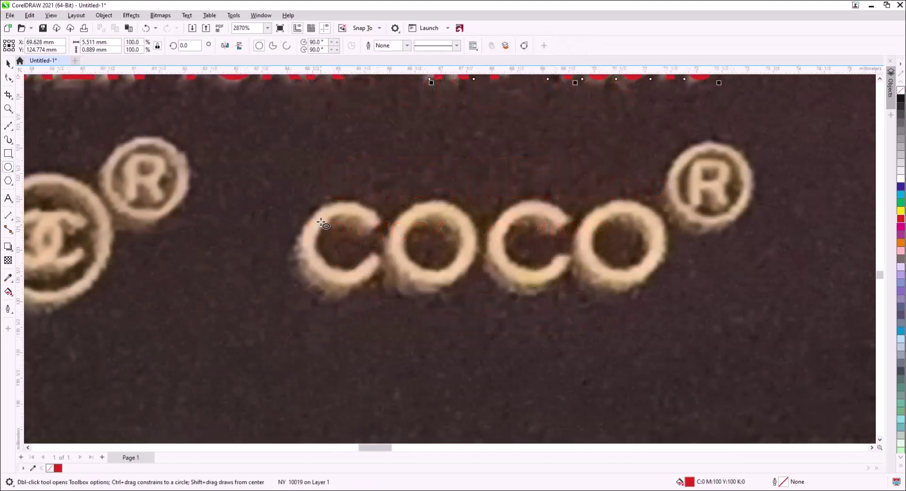
left_click_drag(321, 222, 372, 273)
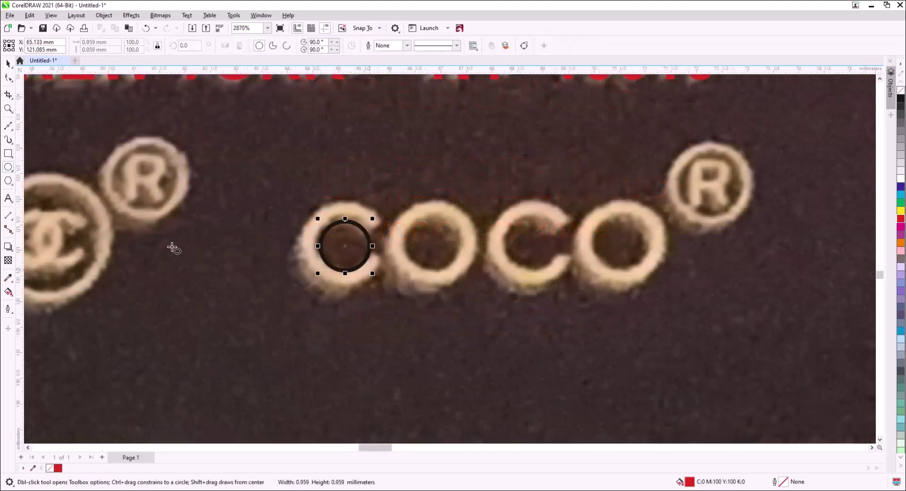
key("space")
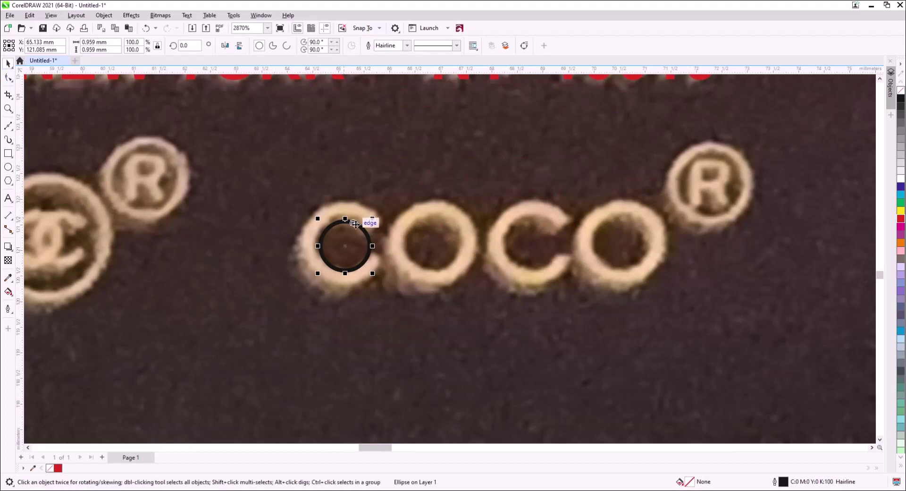
left_click_drag(374, 218, 380, 213)
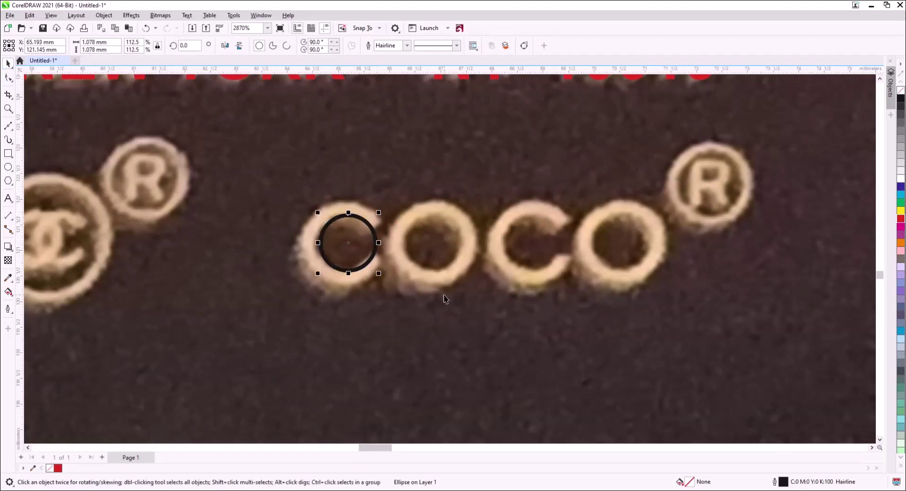
key("Left")
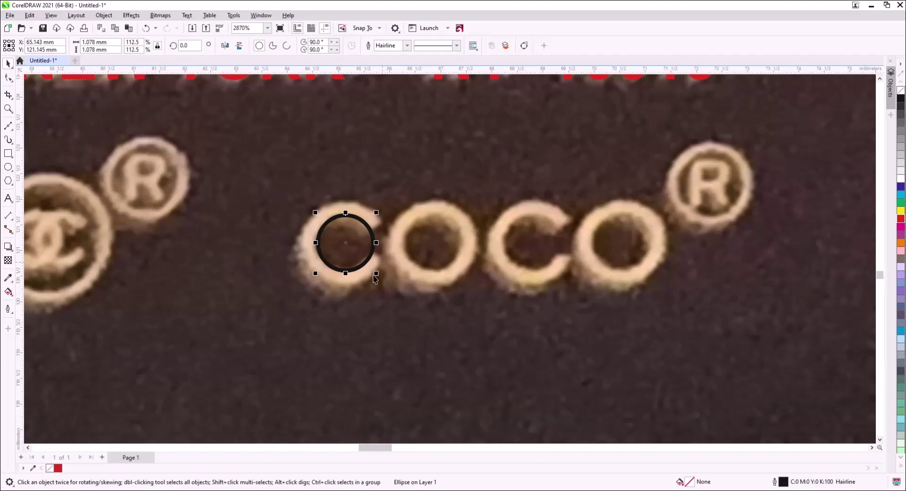
left_click_drag(323, 261, 322, 260)
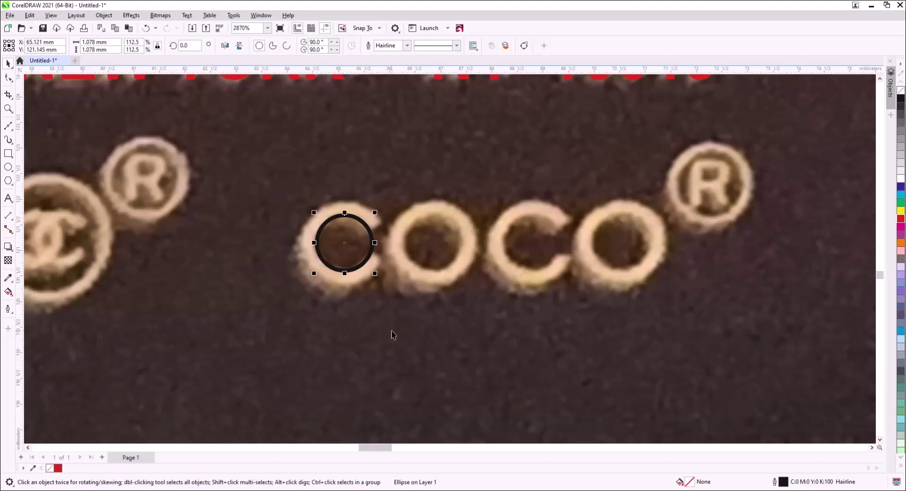
- Add a concentric outer circle about 1.65 mm wide around the first C and copy both circles onto the last O
key("KP_Add")
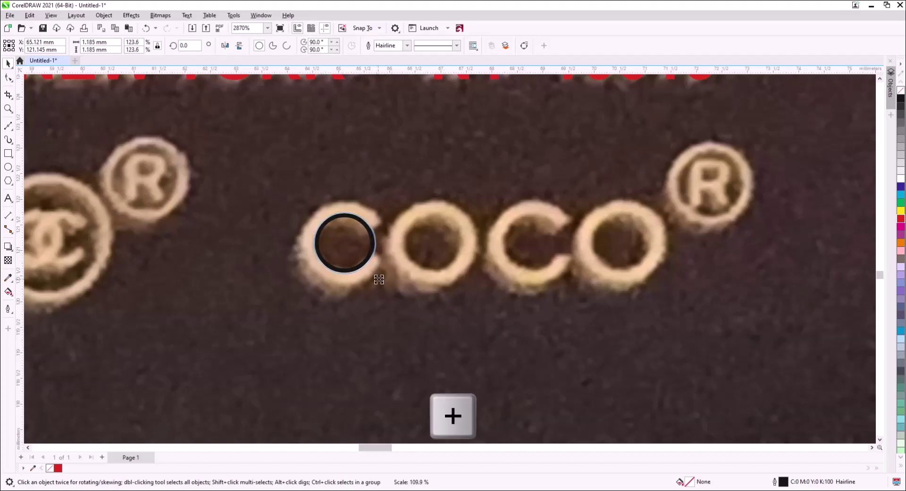
left_click_drag(384, 286, 390, 291)
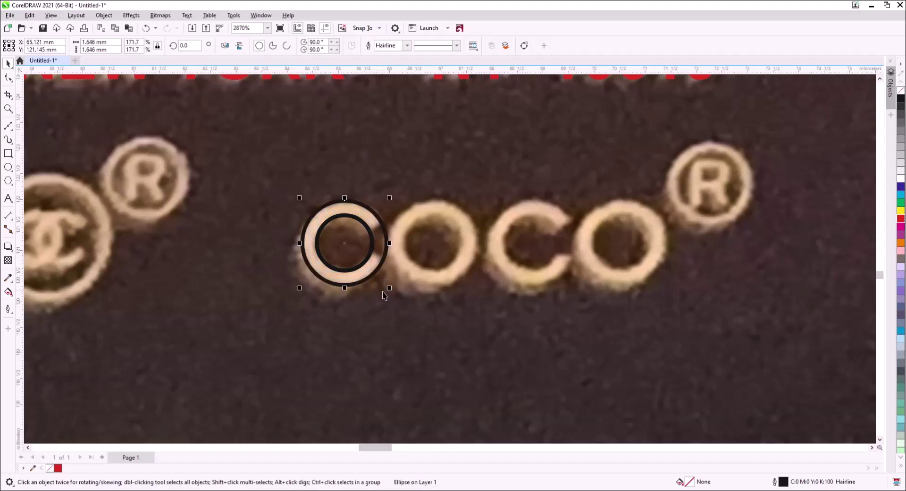
left_click(368, 259, "shift")
left_click_drag(345, 244, 622, 245)
left_click(647, 261)
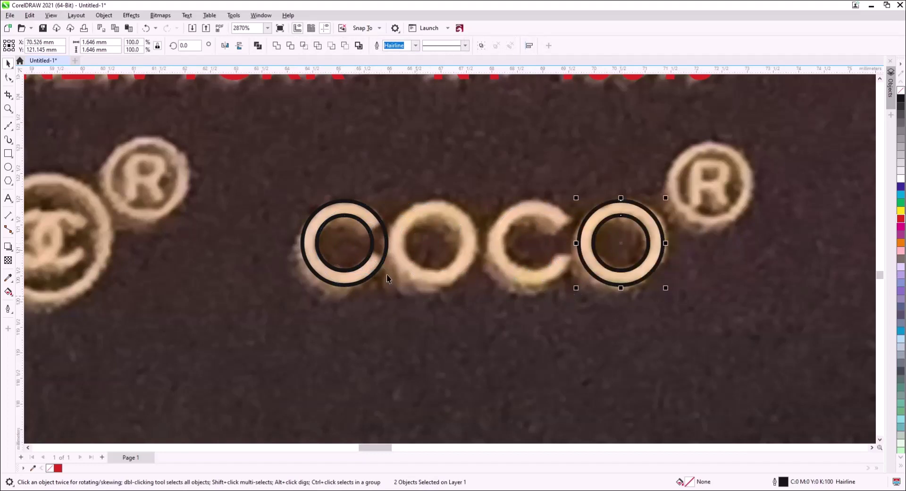
- Combine the two circles over the first C into one ring curve
left_click(368, 267)
left_click_drag(399, 315, 289, 197)
key("ctrl+l")
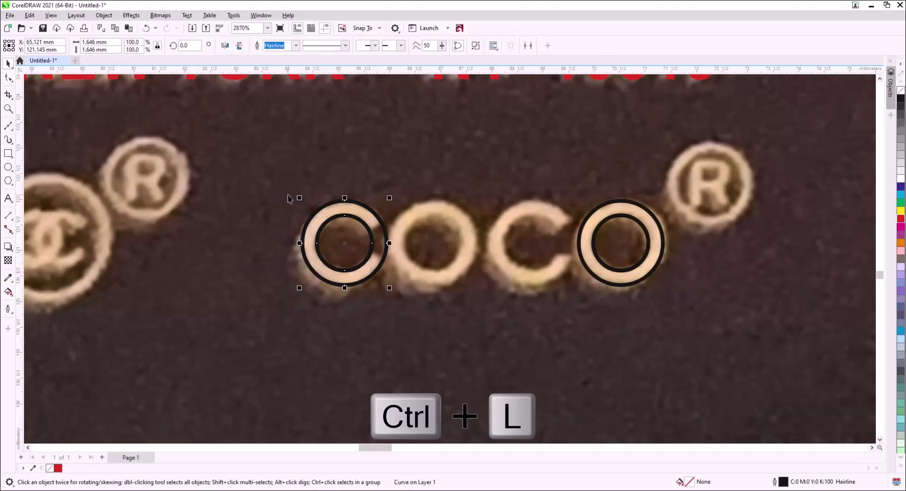
- Draw a closed five-sided Bézier shape across the ring to mark the opening of the first C
left_click(8, 126)
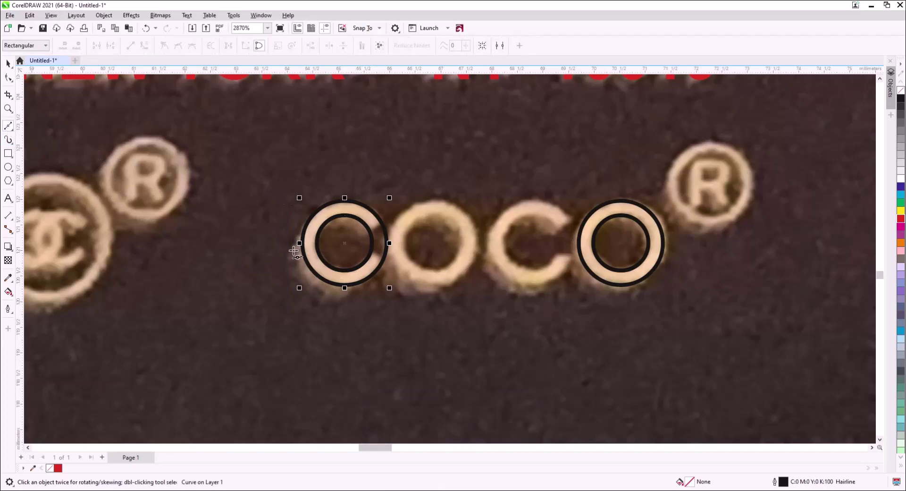
left_click(360, 237)
left_click(360, 249)
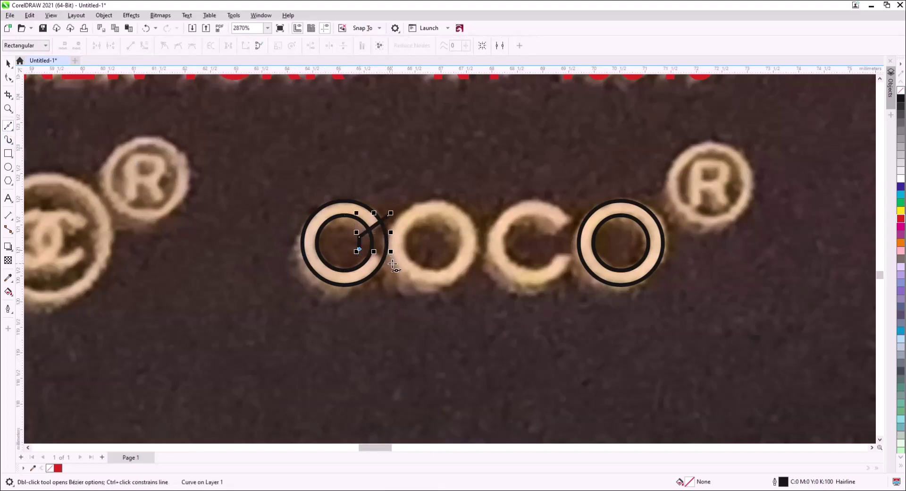
left_click(393, 266)
left_click(406, 234)
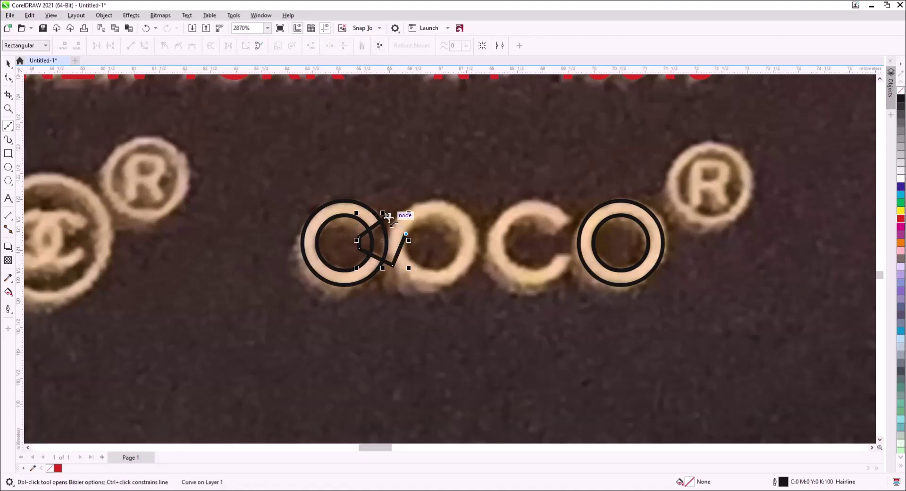
left_click(388, 216)
left_click(9, 62)
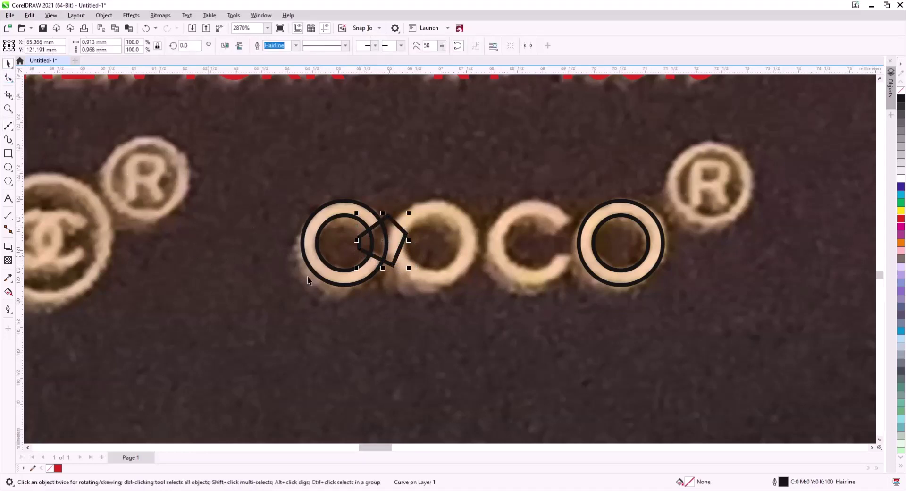
- Trim the ring with the five-sided shape to form the C, and delete the cutting shape
left_click(342, 271, "shift")
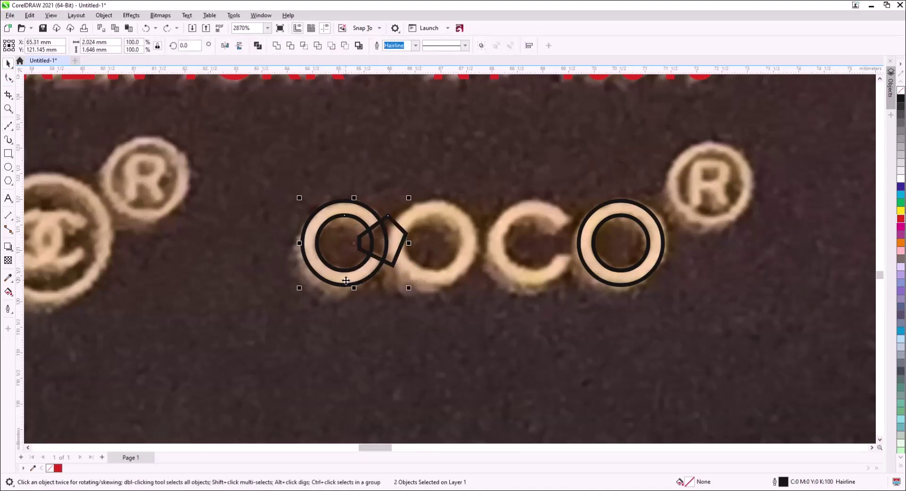
key("m")
left_click(392, 264)
key("Delete")
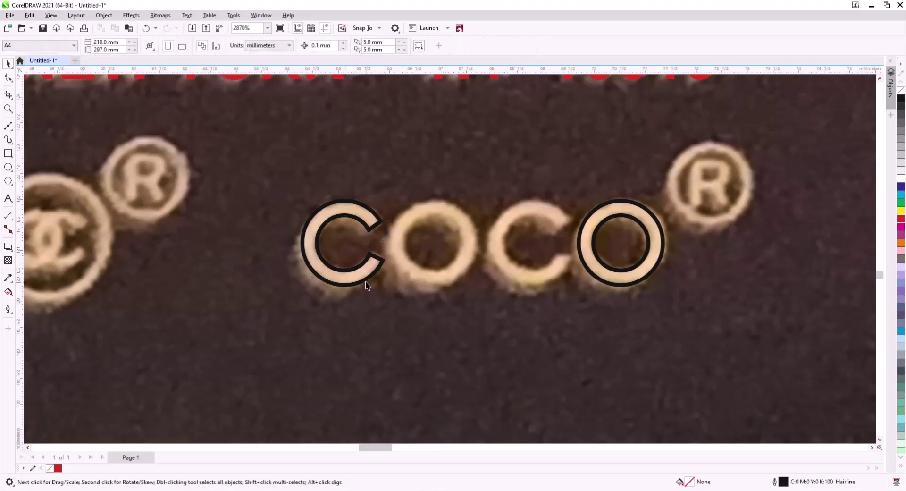
- Copy the finished C onto the second printed C of "COCO"
left_click(369, 280)
left_click_drag(352, 273, 538, 271)
left_click(569, 285)
- Combine the two circles of the last O into one curve and copy it onto the first O
left_click(614, 270)
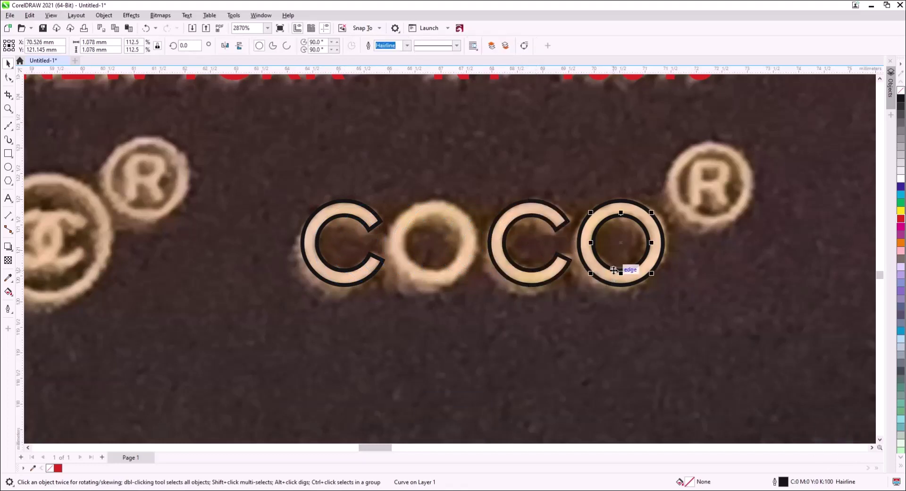
left_click_drag(708, 312, 570, 176)
key("ctrl+l")
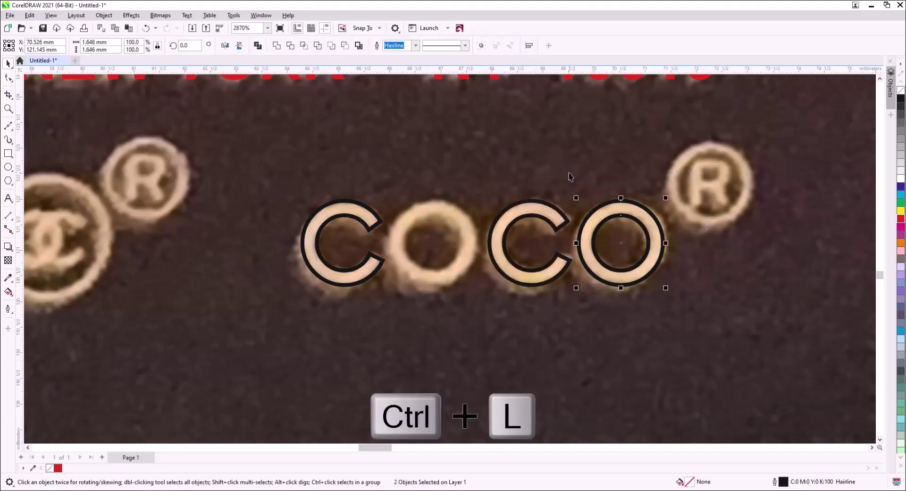
left_click_drag(606, 266, 419, 263)
left_click(440, 280)
- Combine all four "COCO" letters into a single curve and fill it red
left_click_drag(695, 336, 274, 183)
key("ctrl+l")
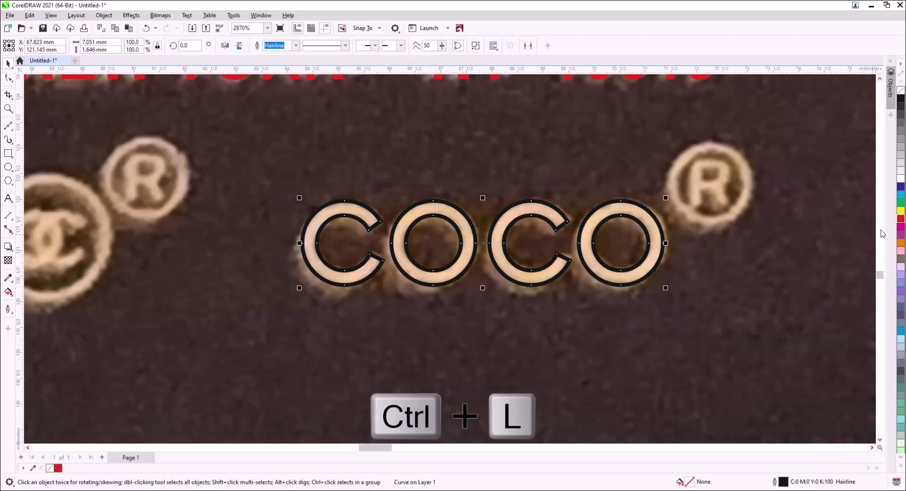
left_click(901, 218)
- Copy the circled CC logo from above the multilingual text down beside the "CHANEL INC" lines
scroll(283, 294, "down", 3)
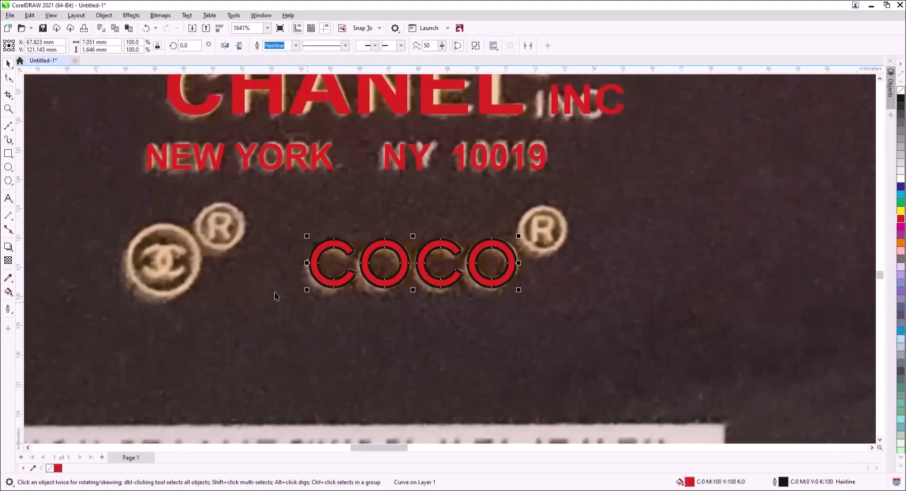
scroll(276, 296, "down", 10)
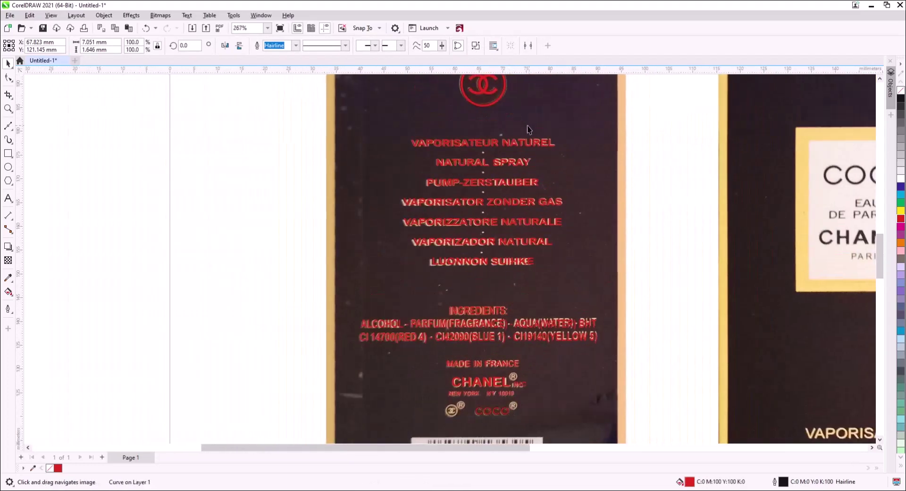
left_click(473, 87)
left_click_drag(476, 102, 404, 410)
left_click(448, 427)
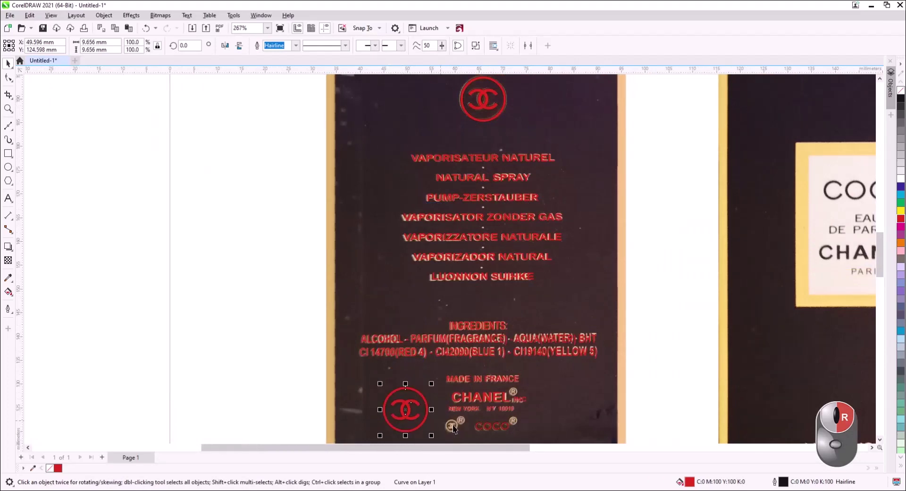
- Scale the logo copy down to about 2 mm wide and move it over the small printed CC emblem
scroll(453, 427, "down", 3)
scroll(434, 250, "up", 8)
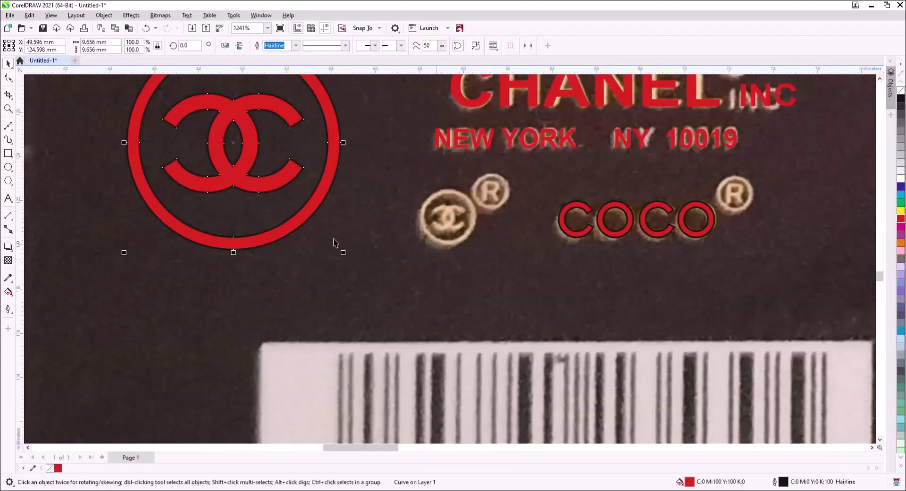
left_click_drag(310, 214, 460, 254)
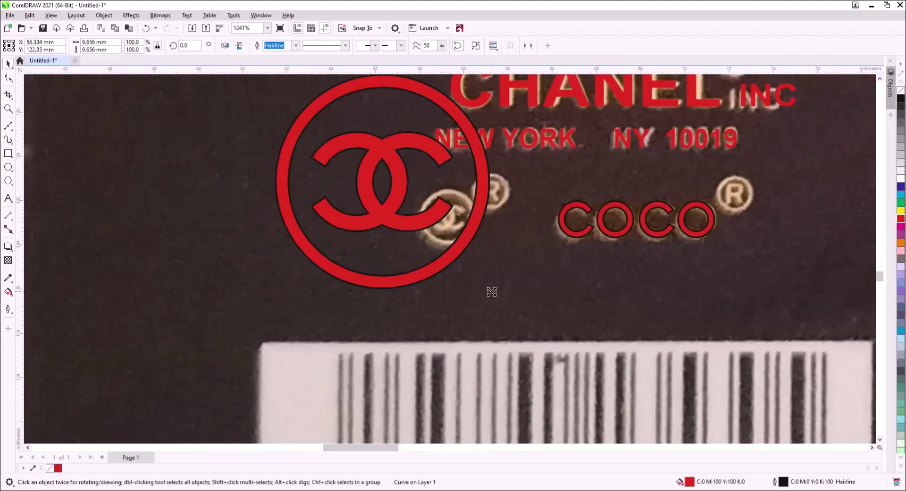
left_click_drag(491, 291, 407, 257)
left_click_drag(391, 192, 440, 225)
- Fit the small logo to the printed emblem at about 2.56 mm wide and remove its outline
scroll(440, 225, "up", 4)
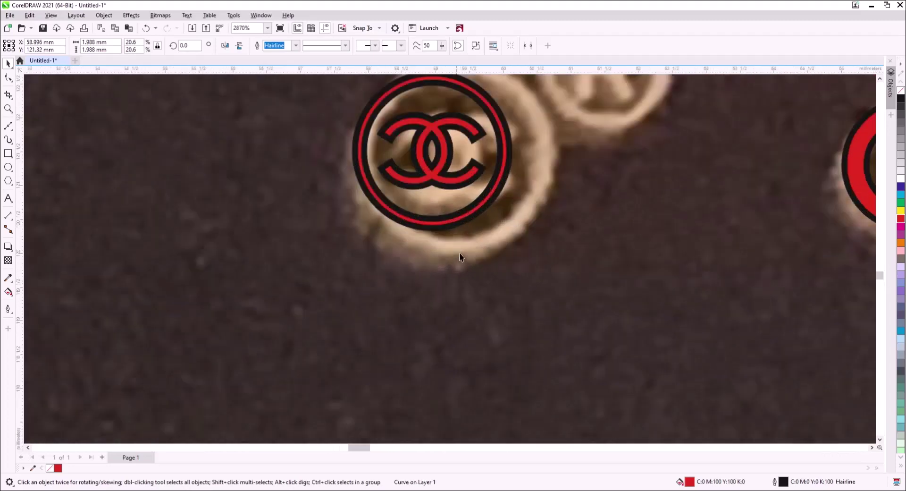
scroll(460, 254, "up", 2)
left_click_drag(499, 278, 526, 306)
left_click_drag(526, 117, 547, 103)
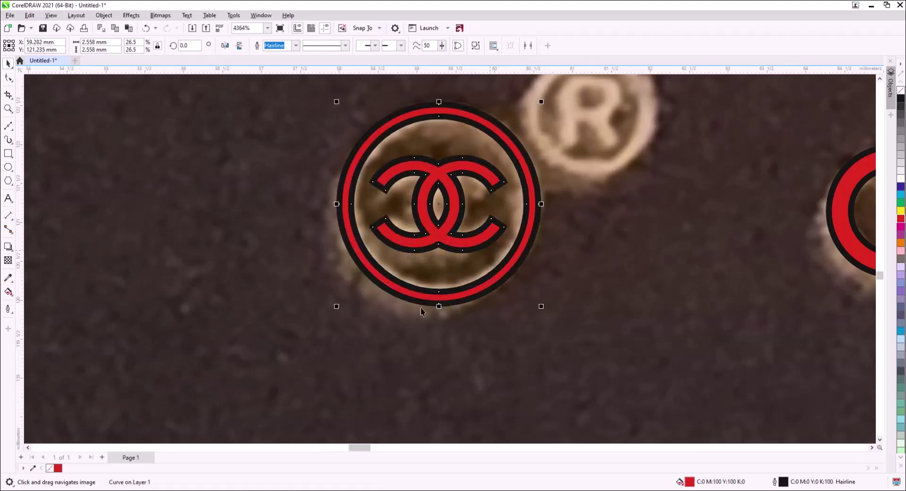
left_click_drag(566, 288, 455, 397)
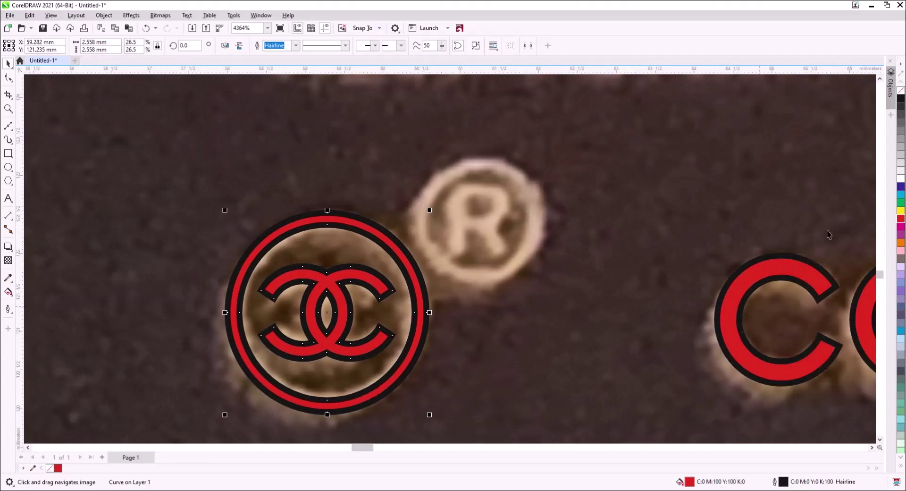
right_click(899, 91)
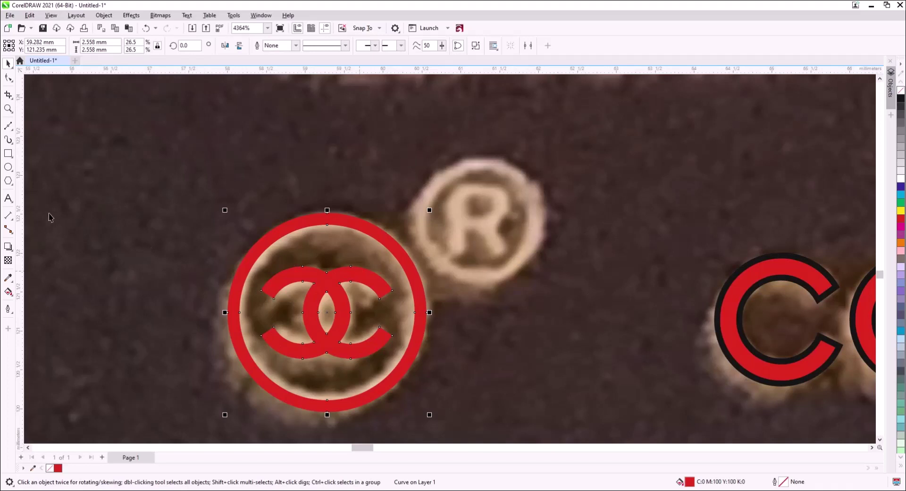
- Add the letter "R" in Arial and fit it at about 3.9 pt inside the printed registered mark beside the emblem
left_click(10, 197)
left_click(369, 209)
type("R")
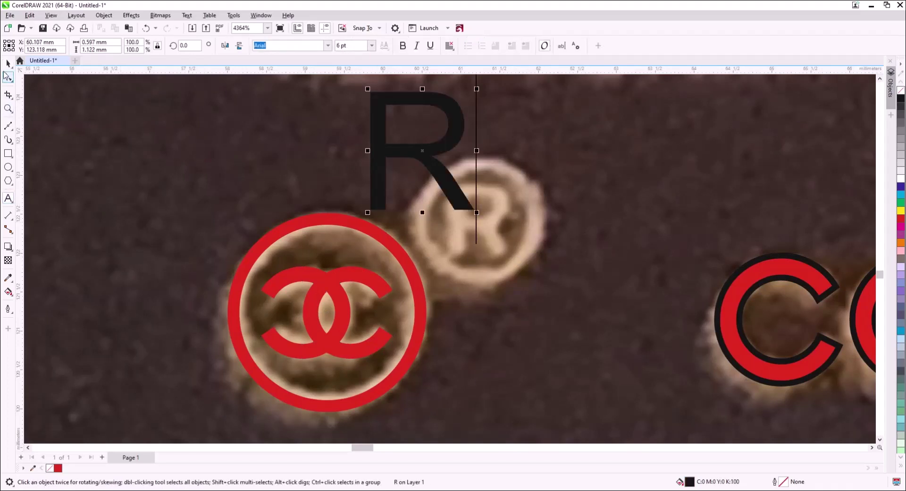
left_click_drag(477, 89, 505, 202)
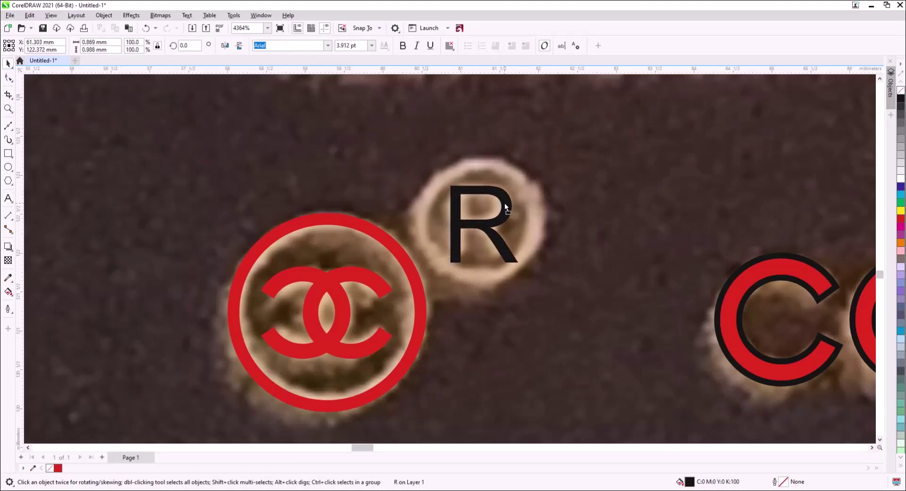
- Make the "R" bold, scale it down to about 0.79 mm wide and convert it to curves
key("ctrl+b")
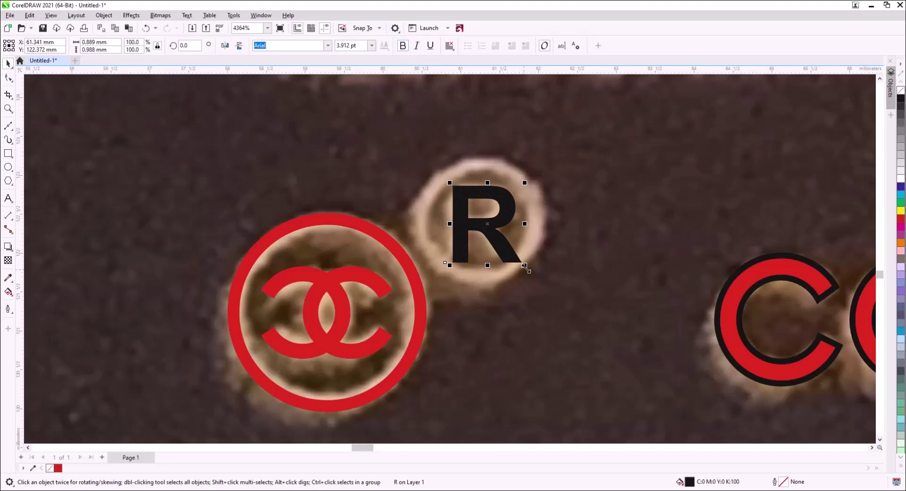
mouse_move(527, 269)
left_mouse_down()
mouse_move(515, 259)
mouse_move(520, 268)
left_mouse_up()
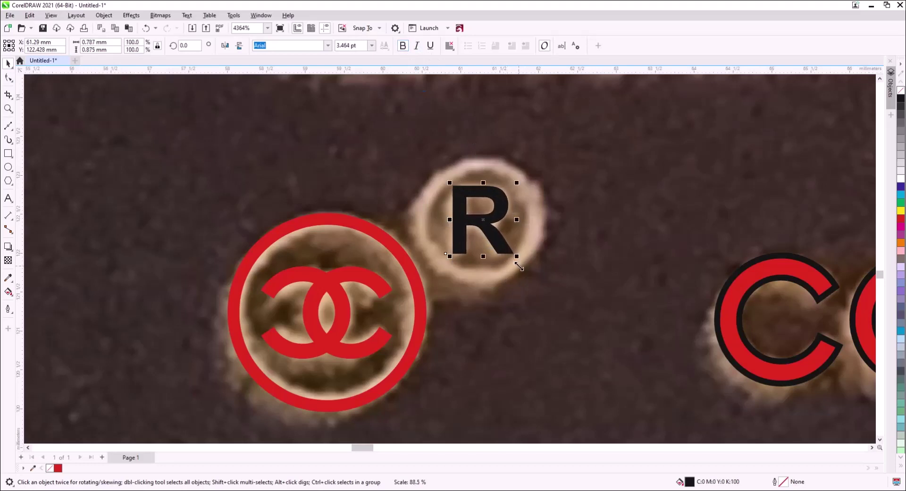
key("ctrl+q")
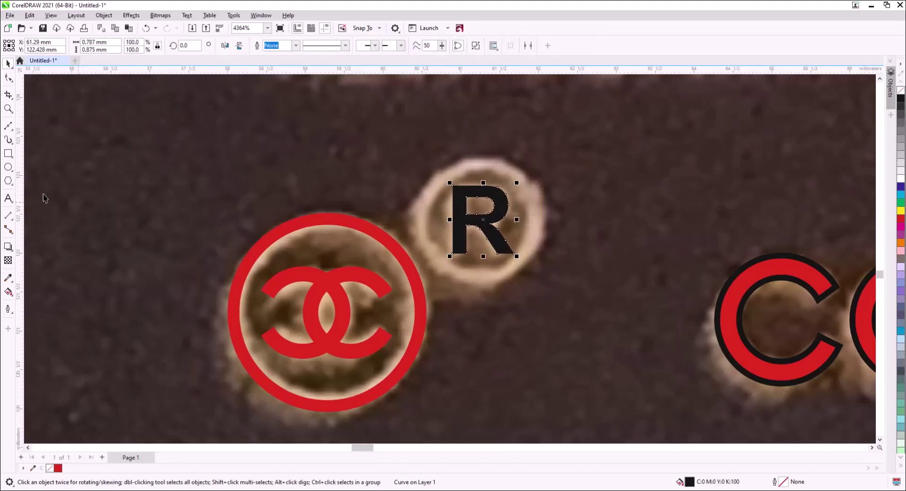
- Draw a circle about 1.3 mm wide around the "R" and add an enlarged concentric copy about 1.64 mm wide
left_click(8, 167)
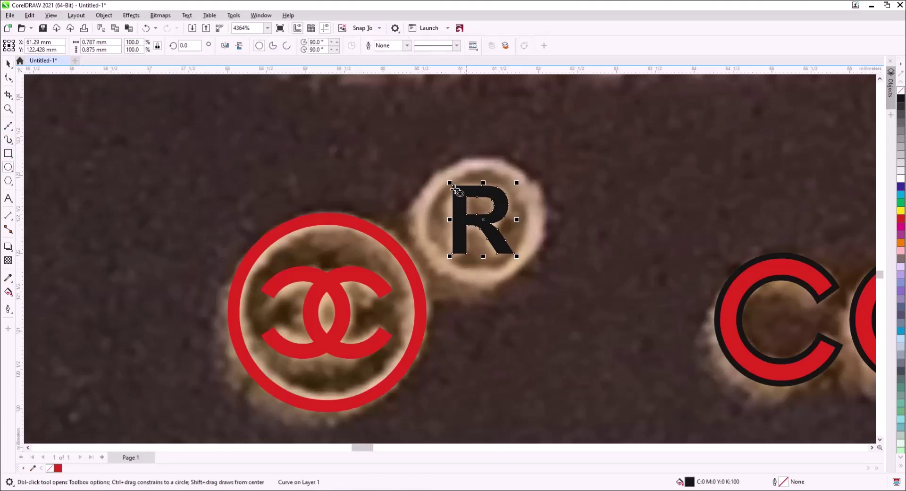
left_click_drag(436, 175, 529, 272)
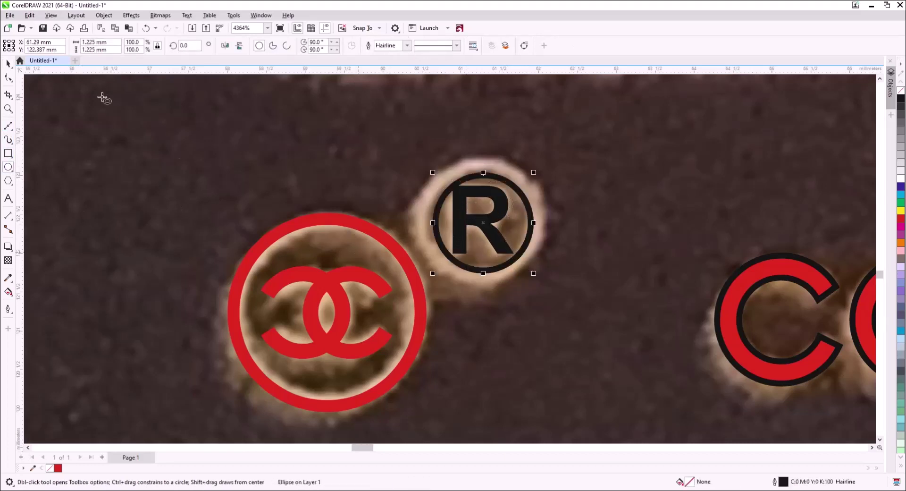
key("space")
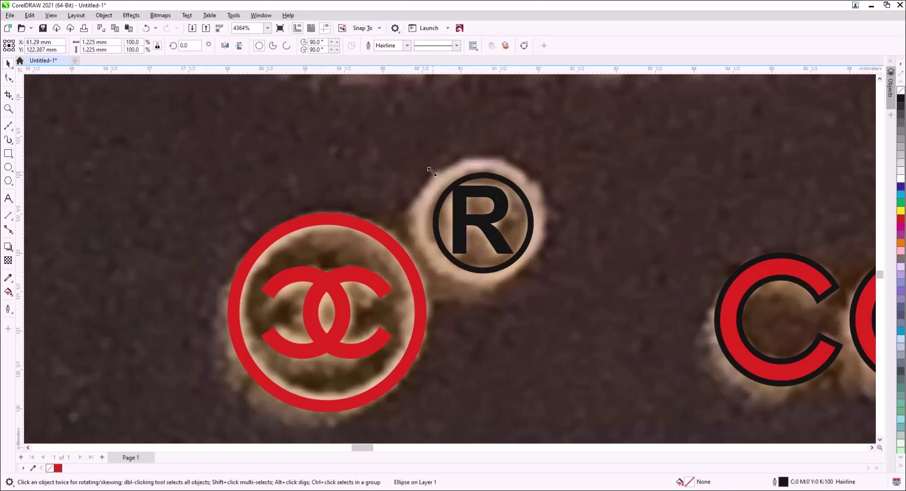
left_click_drag(432, 171, 427, 167)
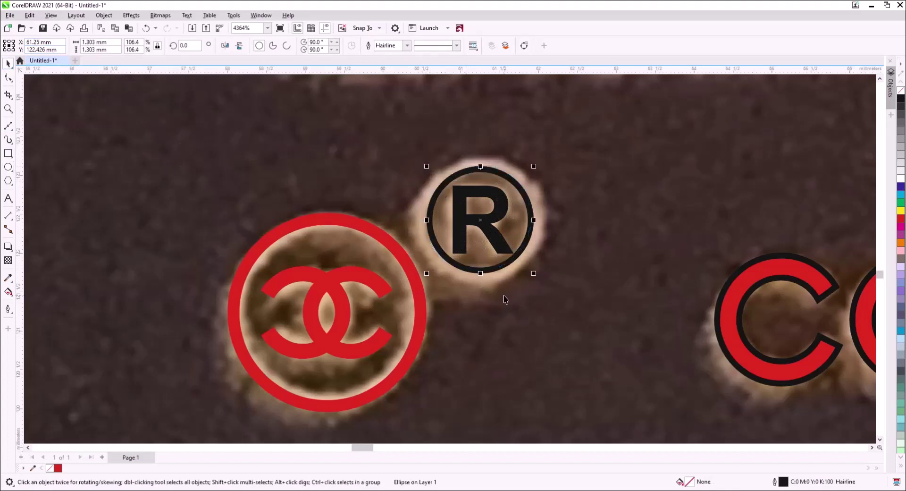
key("plus")
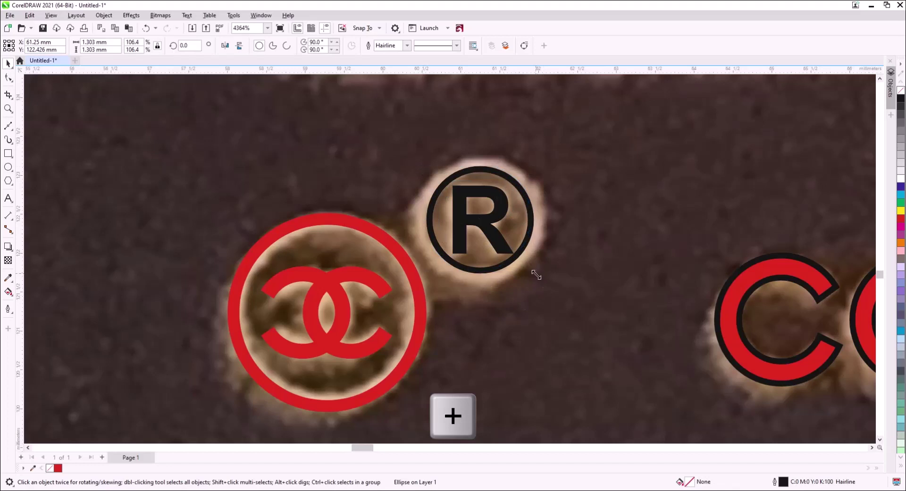
left_click_drag(536, 275, 550, 291)
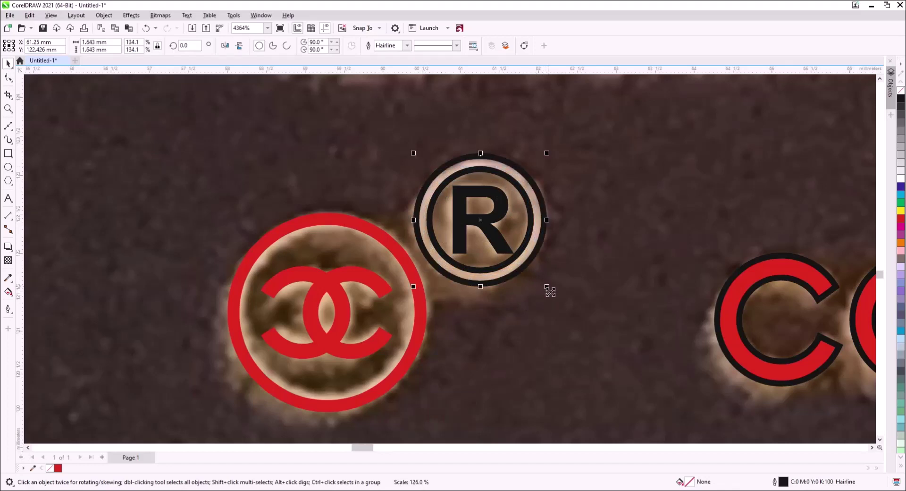
- Centre the "R" and both circles on each other, and combine them into one red-filled curve
left_click_drag(621, 327, 413, 151)
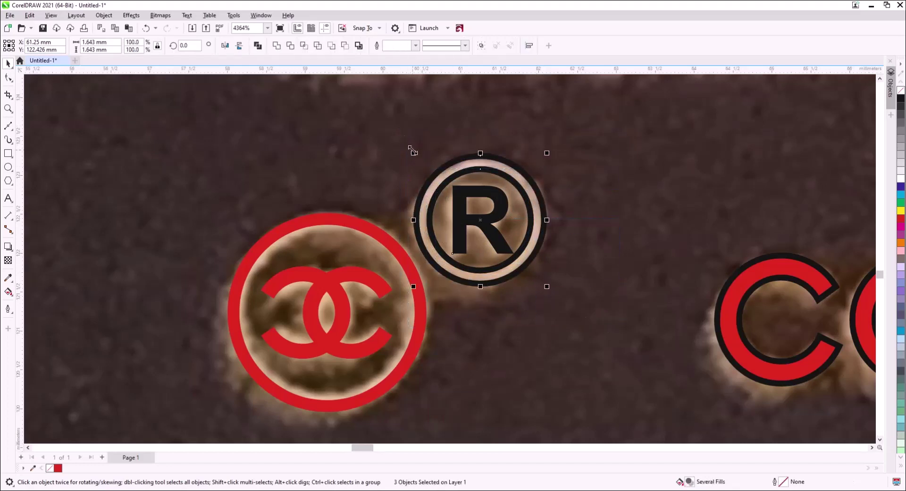
key("c")
key("e")
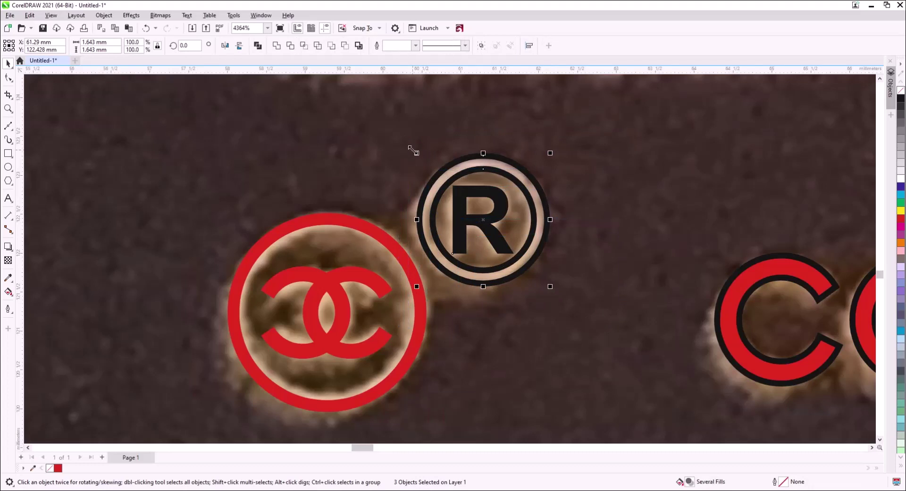
key("ctrl+l")
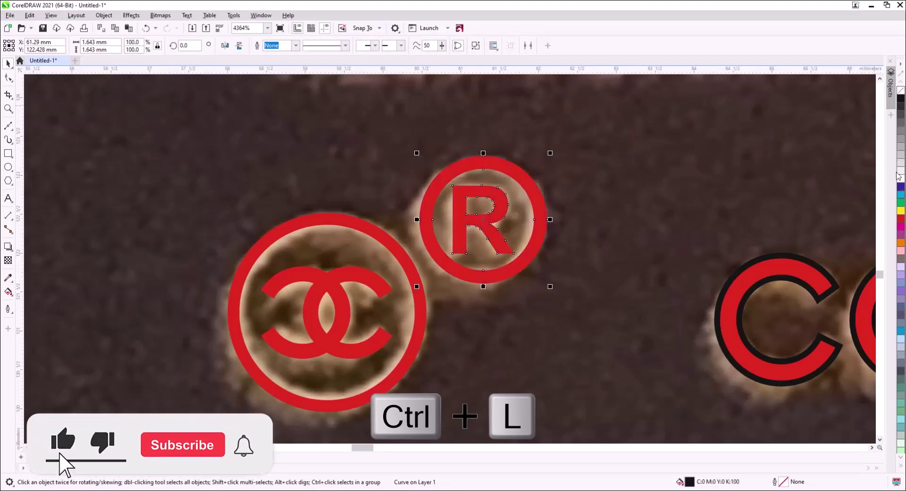
left_click(901, 218)
- Place copies of the red registered mark over the printed marks beside COCO and CHANEL
scroll(516, 193, "down", 2)
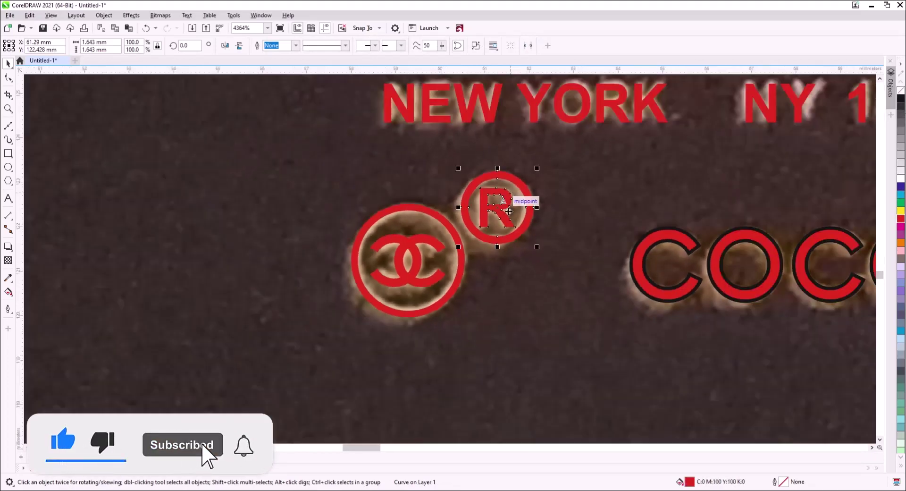
left_click_drag(541, 249, 639, 155)
left_click(760, 267)
scroll(676, 296, "down", 1)
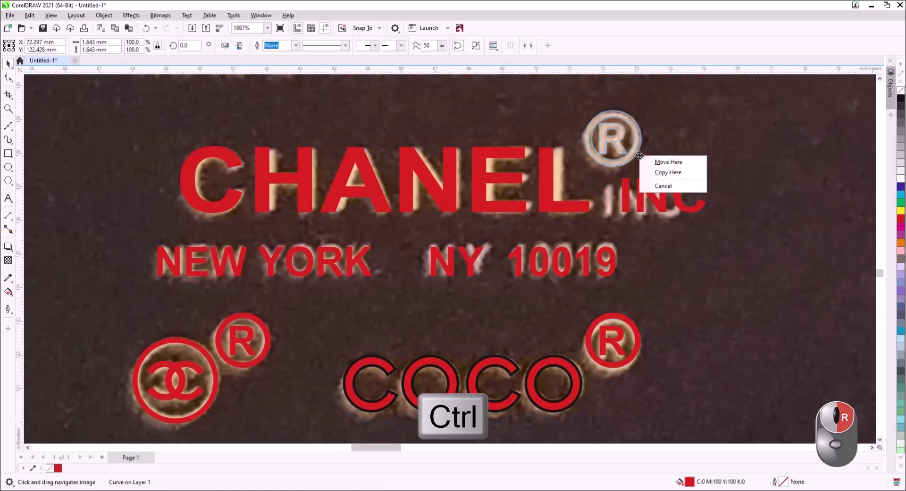
left_click(666, 173)
key("Escape")
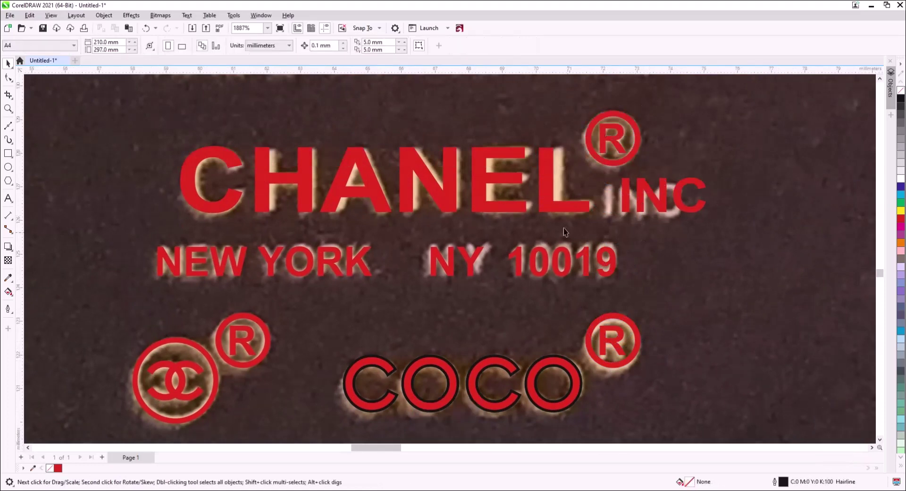
- Convert the CHANEL INC text to curves and scale the nodes of "INC" to fit the printed letters
left_click(547, 204)
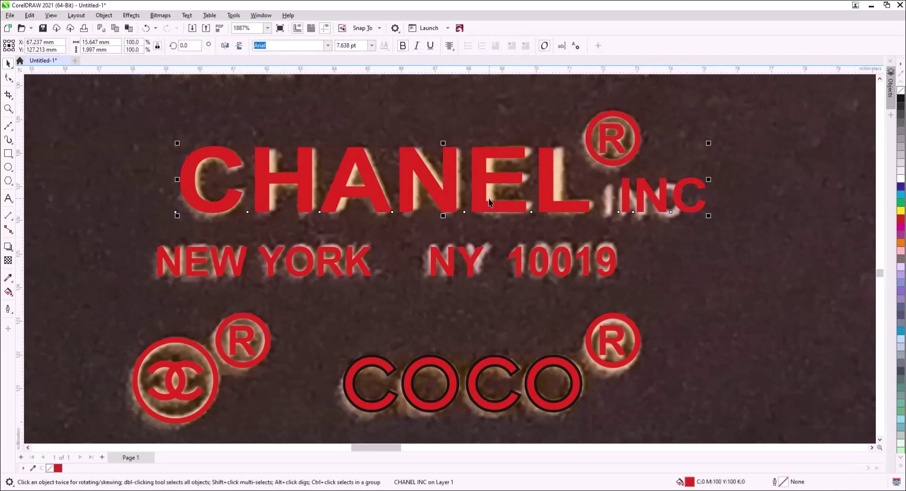
key("ctrl+q")
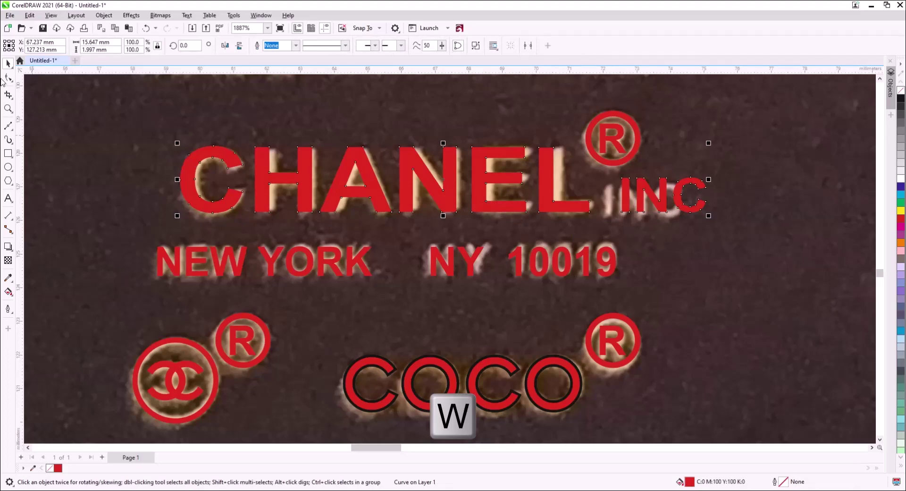
left_click(8, 78)
left_click_drag(744, 240, 589, 218)
scroll(624, 220, "up", 3)
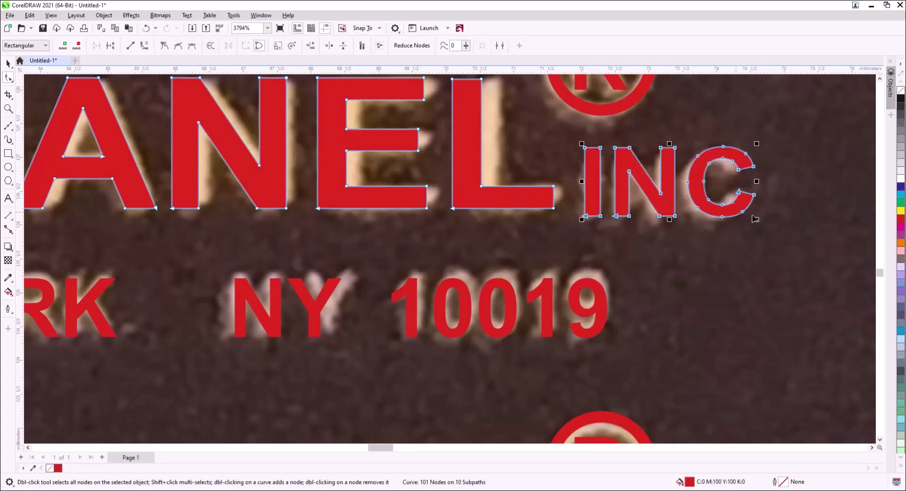
left_click_drag(758, 183, 751, 182)
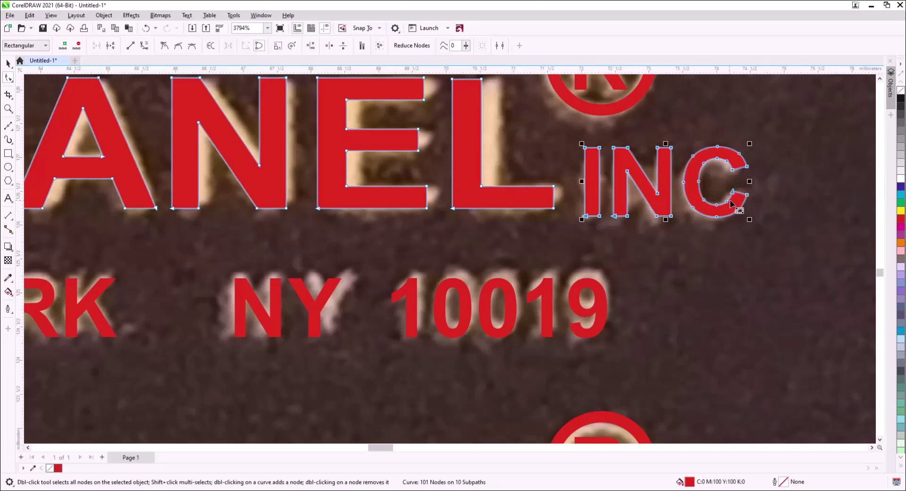
mouse_move(664, 142)
left_mouse_down()
mouse_move(665, 165)
mouse_move(666, 150)
left_mouse_up()
- Shift the nodes of the "L" in CHANEL onto its printed letter and adjust the length of its foot
left_click_drag(535, 218, 624, 141)
scroll(634, 267, "down", 3)
left_click_drag(647, 232, 705, 249)
key("ctrl+z")
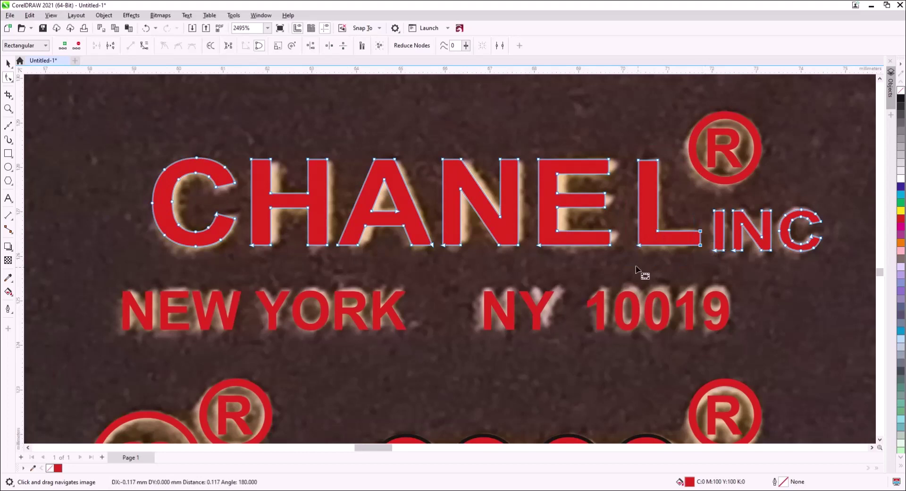
- Move the "E" of CHANEL onto its printed letter and shorten its three arms to match
left_click_drag(619, 262, 542, 155)
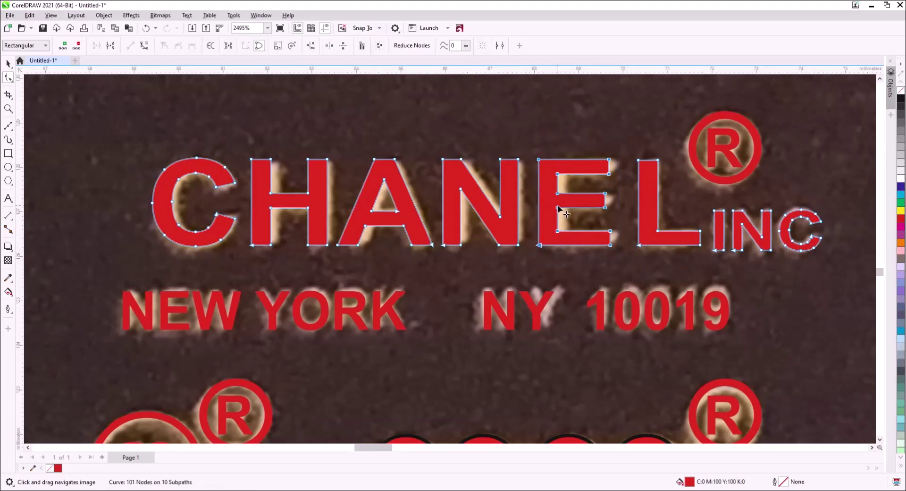
left_click_drag(558, 208, 566, 207)
left_click_drag(627, 266, 595, 137)
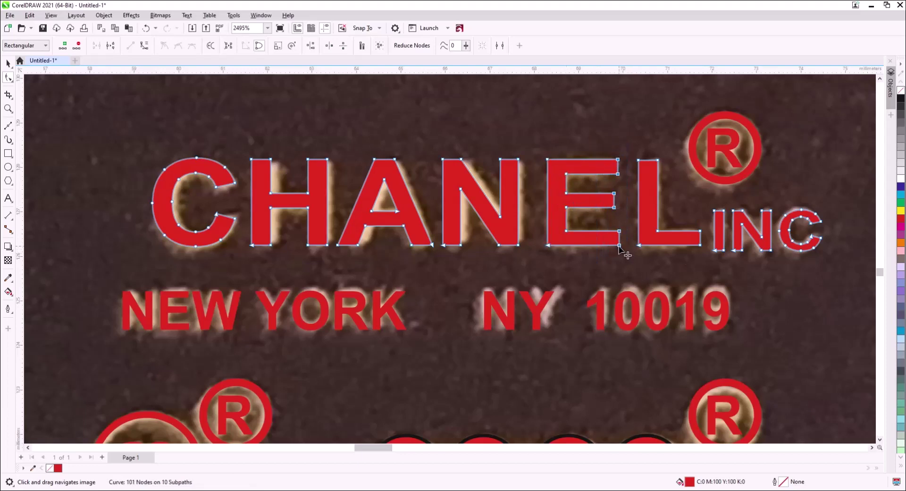
left_click_drag(619, 245, 615, 245)
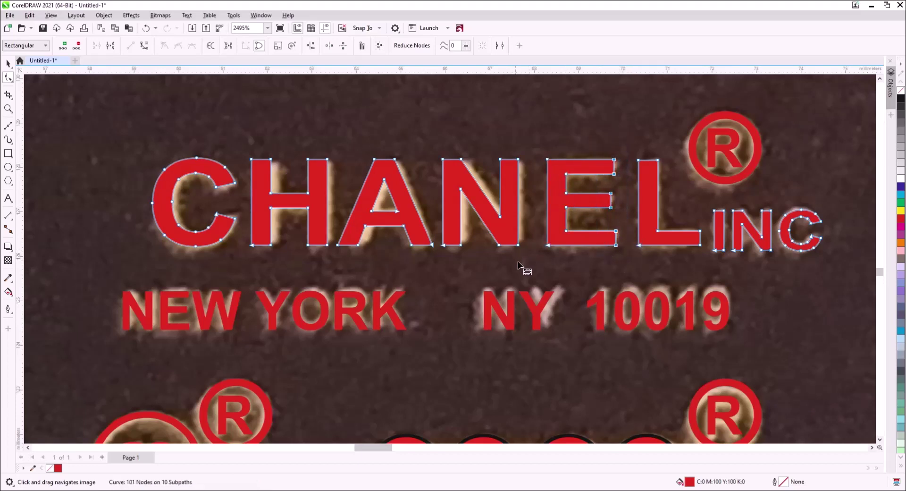
- Shift the nodes of the "N" and "A" in CHANEL horizontally onto their printed letters
left_click_drag(530, 268, 436, 114)
left_click_drag(465, 246, 333, 137)
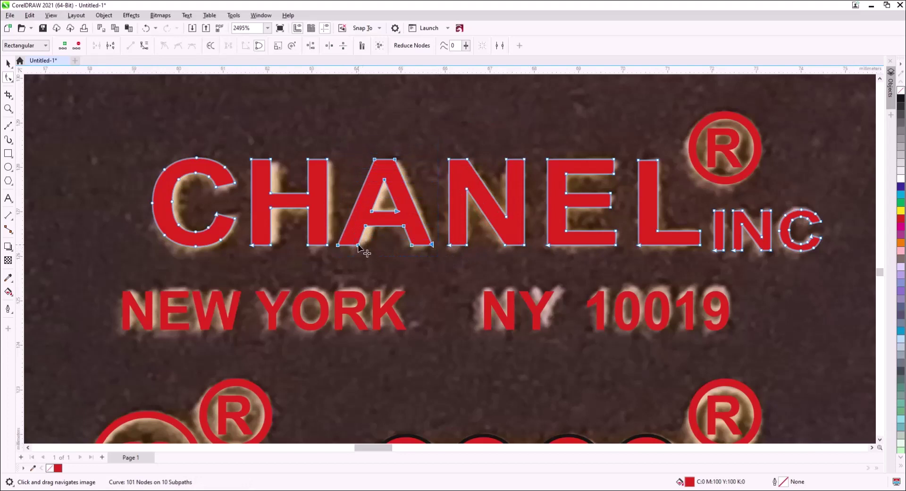
left_click_drag(358, 245, 365, 245)
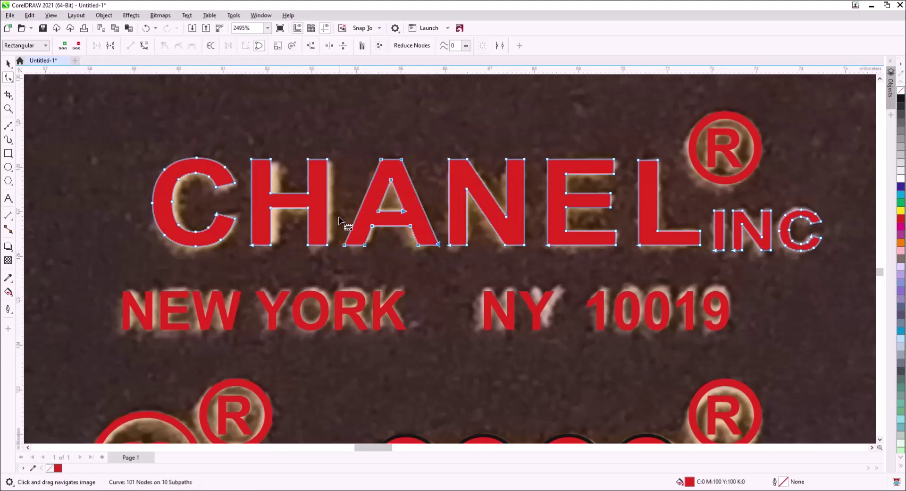
- Shift the letter H in the traced CHANEL wordmark slightly to the right to match the photo
left_click_drag(333, 269, 243, 132)
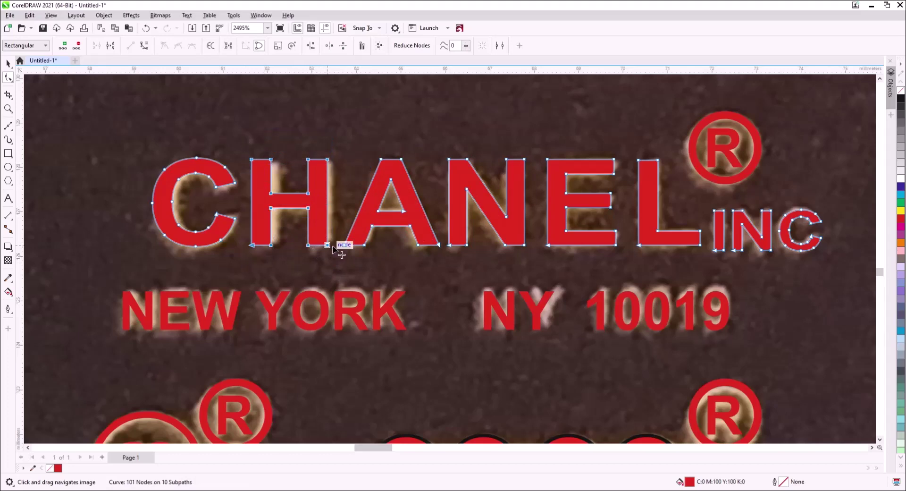
left_click_drag(327, 245, 334, 245)
scroll(374, 337, "down", 2)
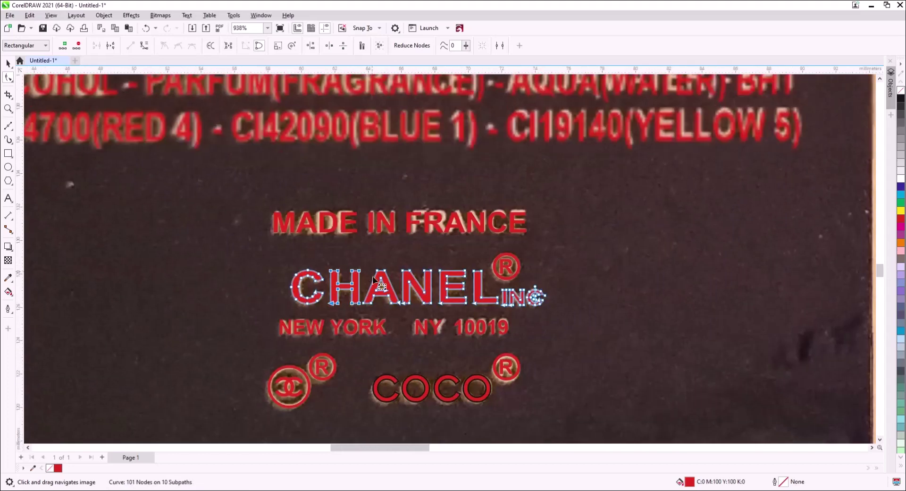
- Narrow the words MADE and FRANCE in the traced MADE IN FRANCE line to match the lettering in the photo
key("space")
left_click(326, 229)
scroll(368, 223, "up", 2)
key("space")
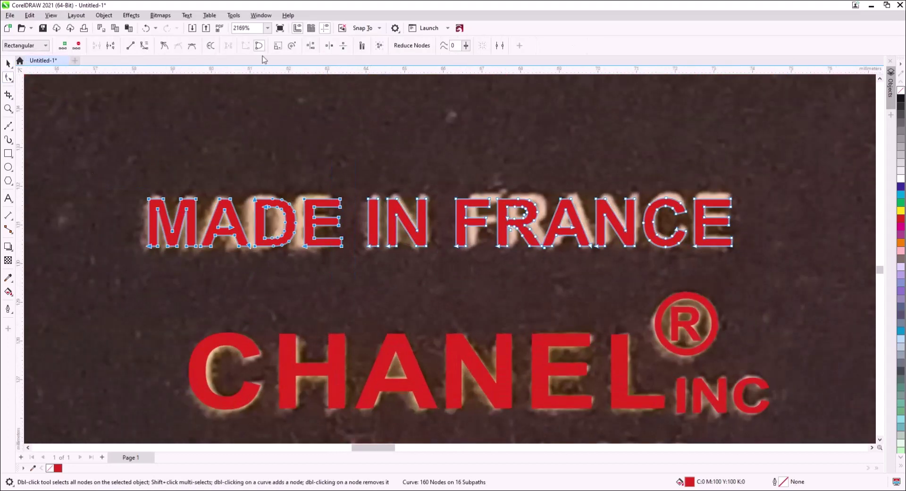
left_click_drag(336, 223, 331, 222)
left_click_drag(447, 166, 754, 260)
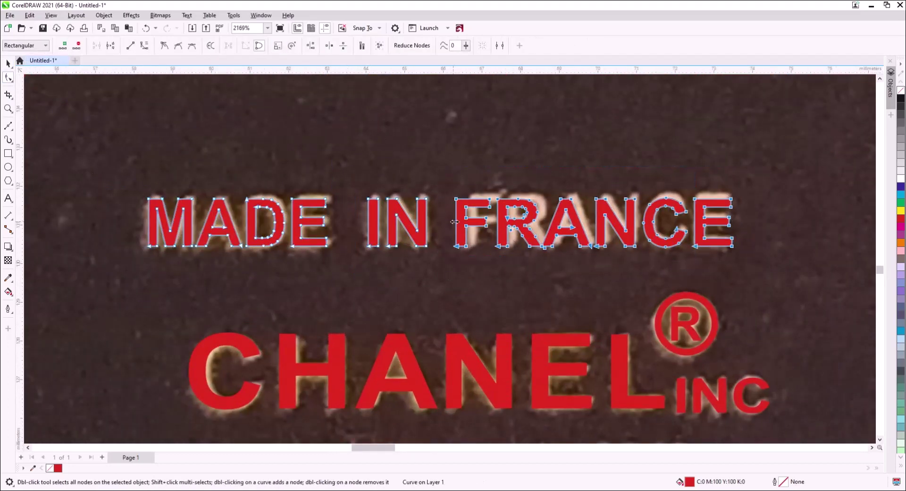
left_click_drag(453, 222, 463, 222)
scroll(467, 245, "down", 5)
key("space")
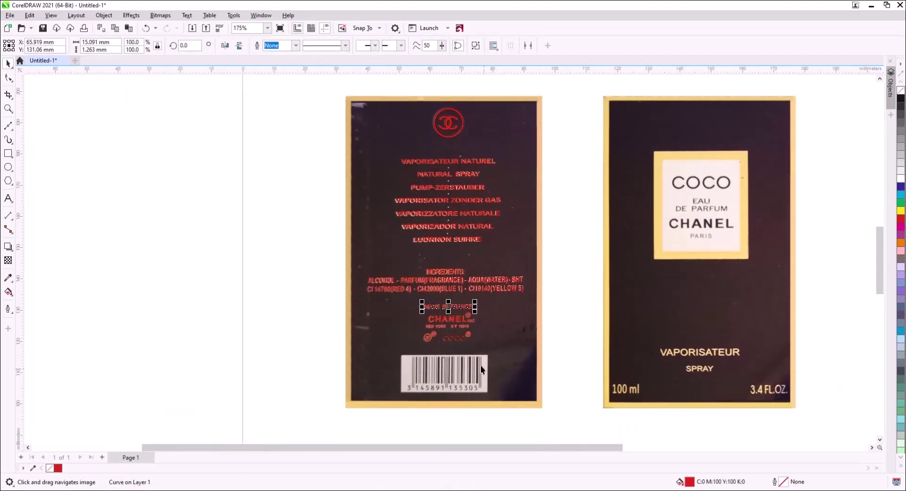
- Remove the black outline from the red COCO lettering above the barcode
left_click_drag(453, 377, 466, 285)
scroll(465, 285, "up", 11)
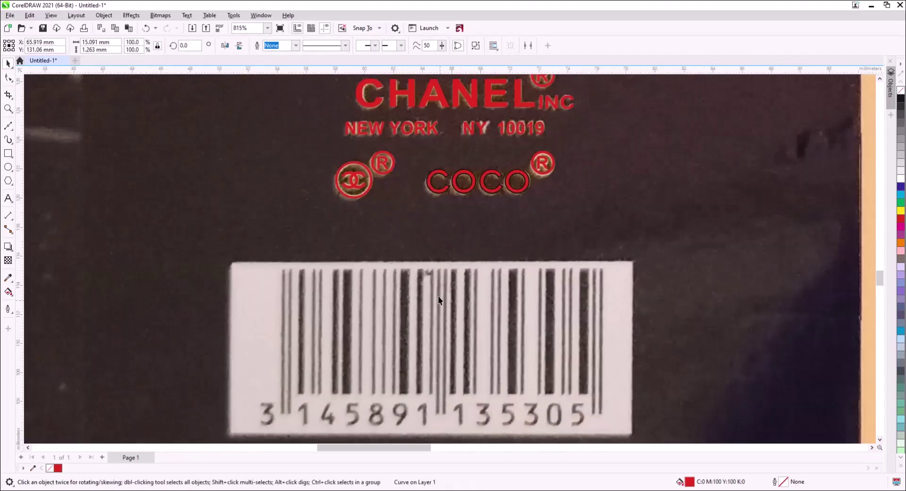
left_click_drag(594, 227, 409, 141)
key("Escape")
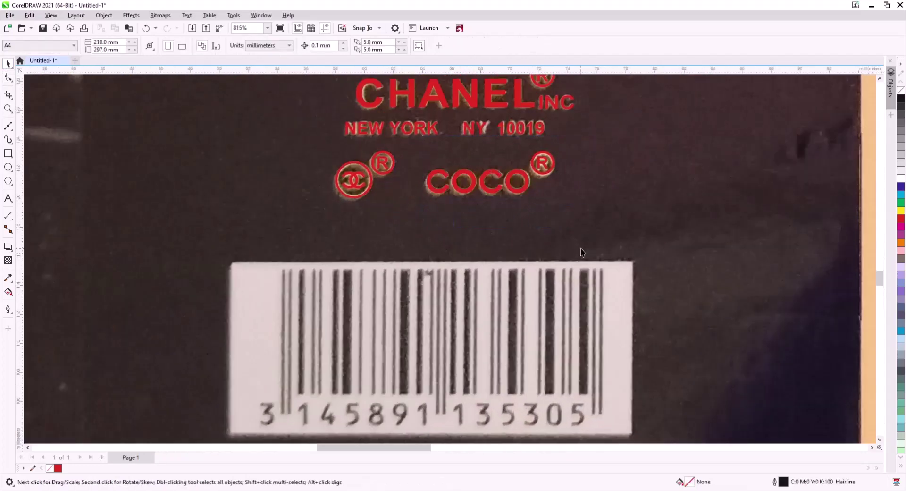
- Draw a rectangle about 27.7 × 12.2 mm over the white barcode label in the back panel photo
left_click(8, 154)
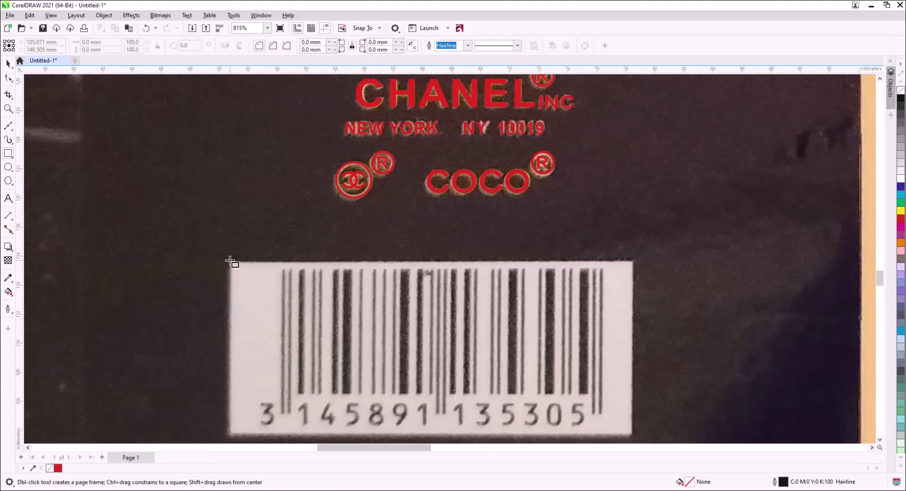
mouse_move(231, 261)
left_mouse_down()
mouse_move(321, 371)
mouse_move(471, 431)
mouse_move(632, 437)
left_mouse_up()
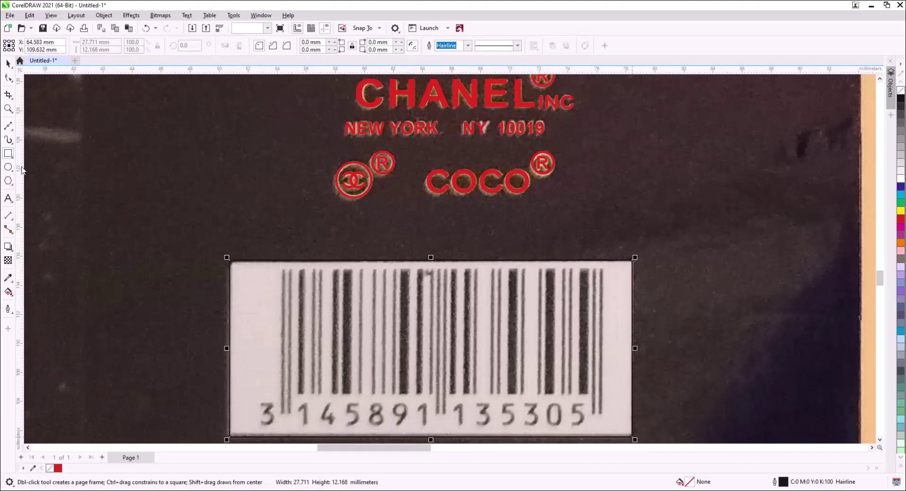
scroll(278, 222, "down", 3)
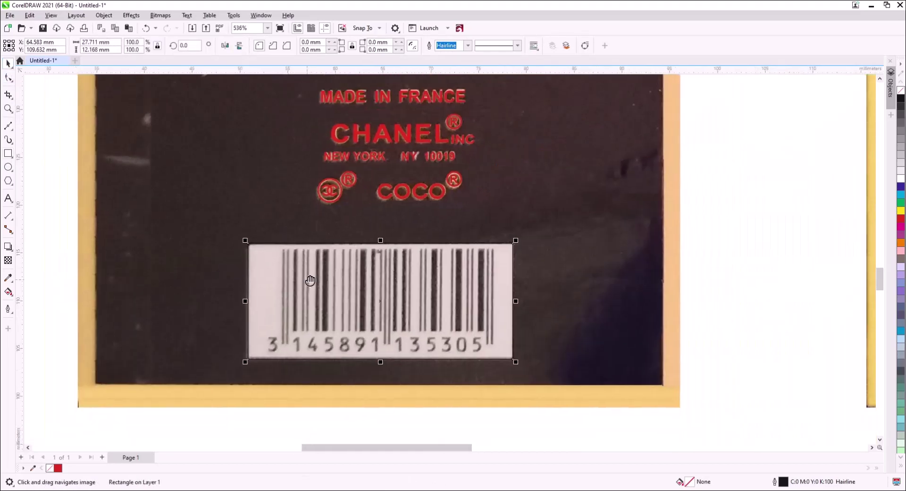
scroll(308, 283, "up", 2)
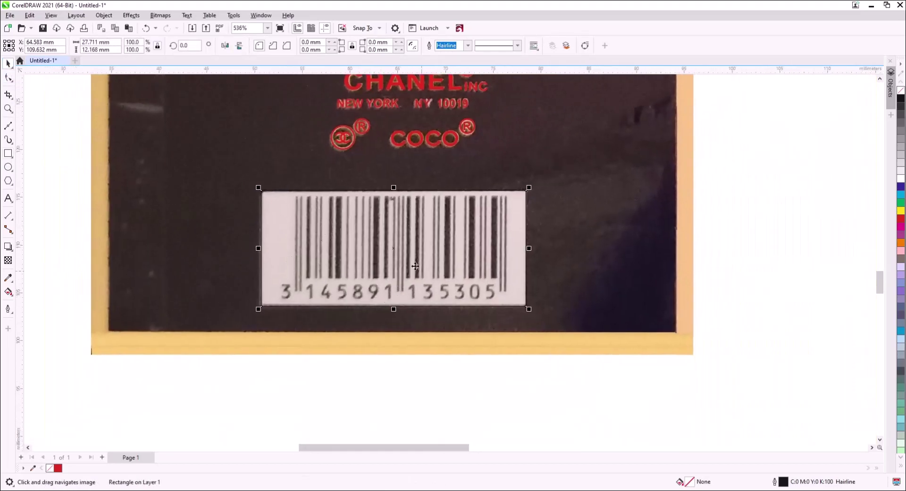
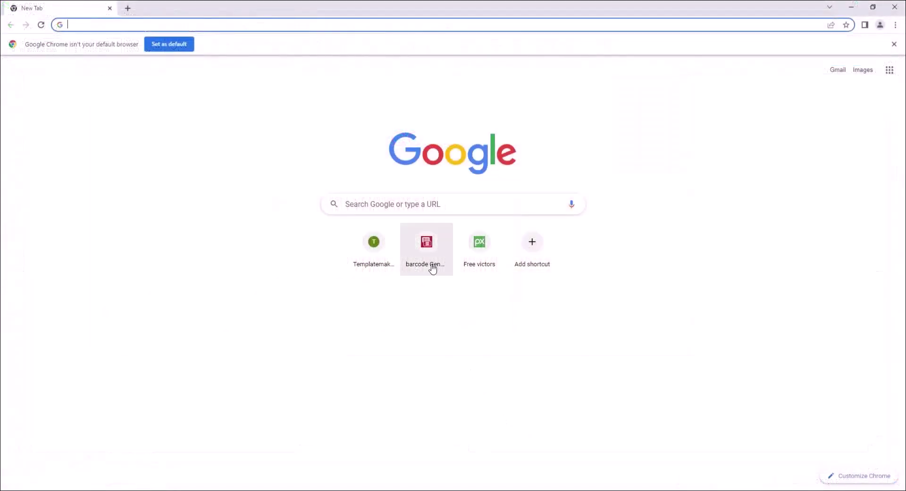
left_click(430, 264)
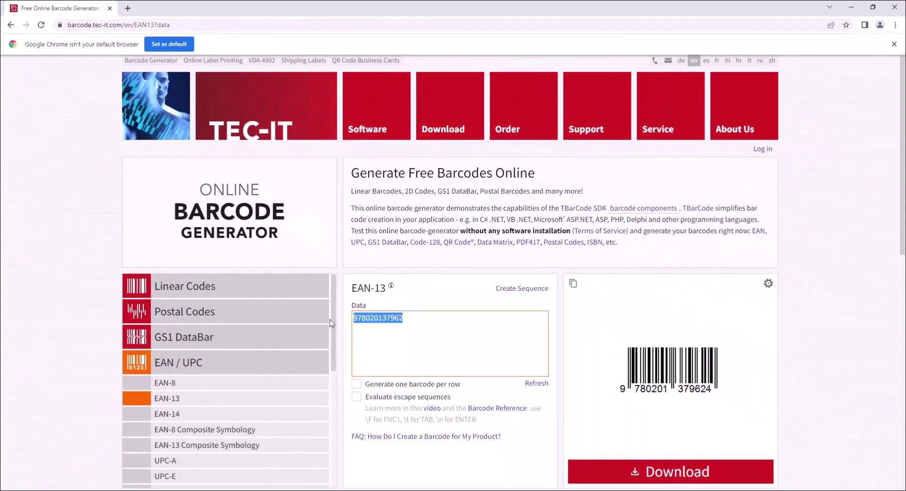
type("3145891135305")
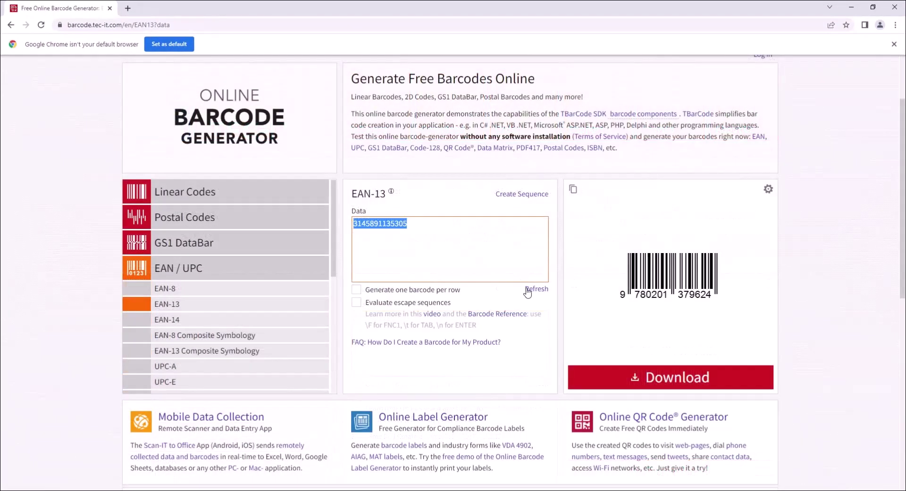
left_click(531, 291)
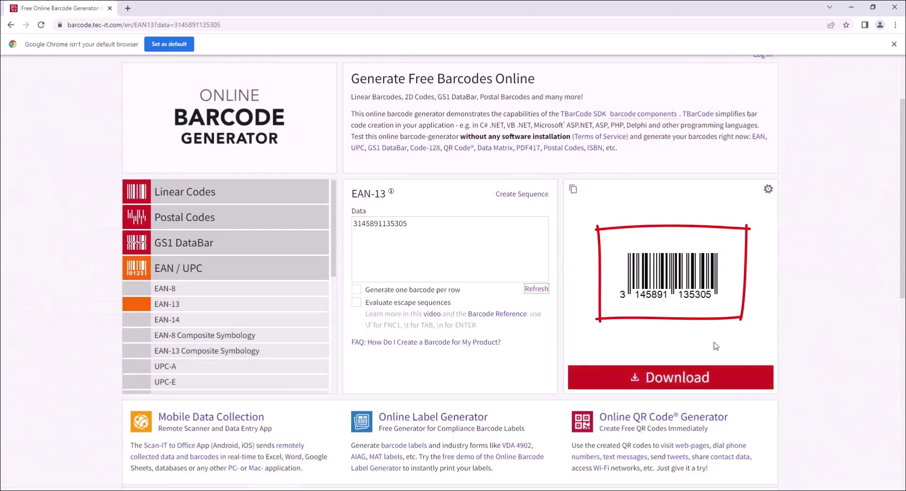
- Set the barcode's image format to SVG and download the barcode
left_click(768, 190)
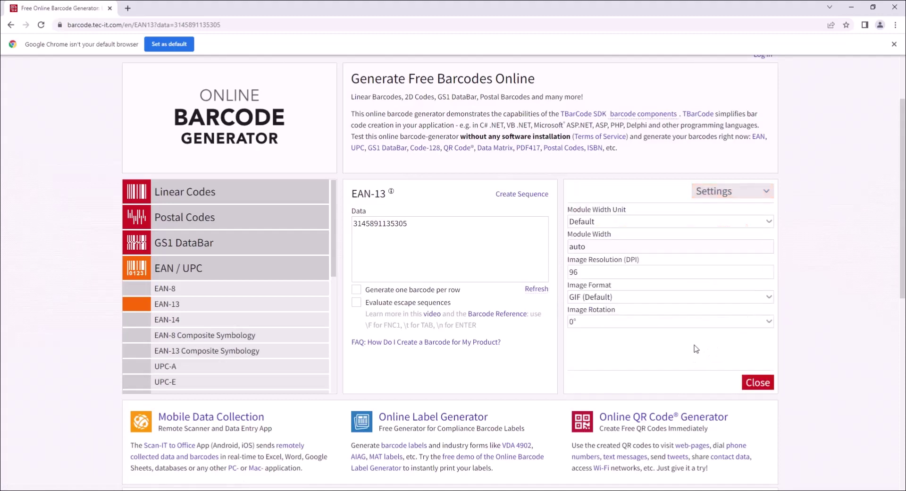
left_click(751, 296)
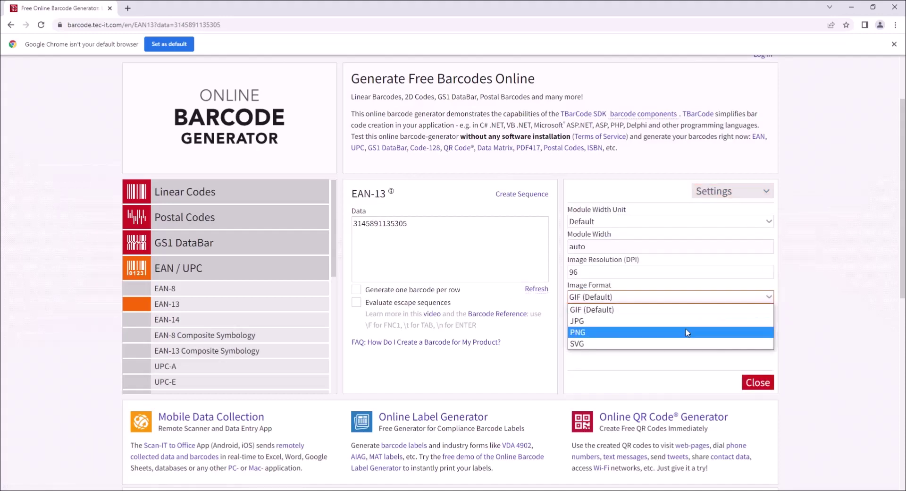
left_click(668, 345)
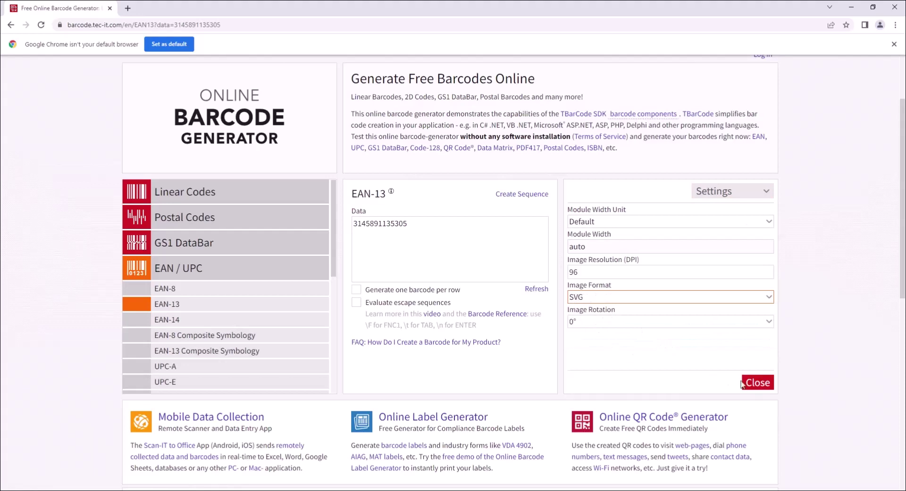
left_click(758, 383)
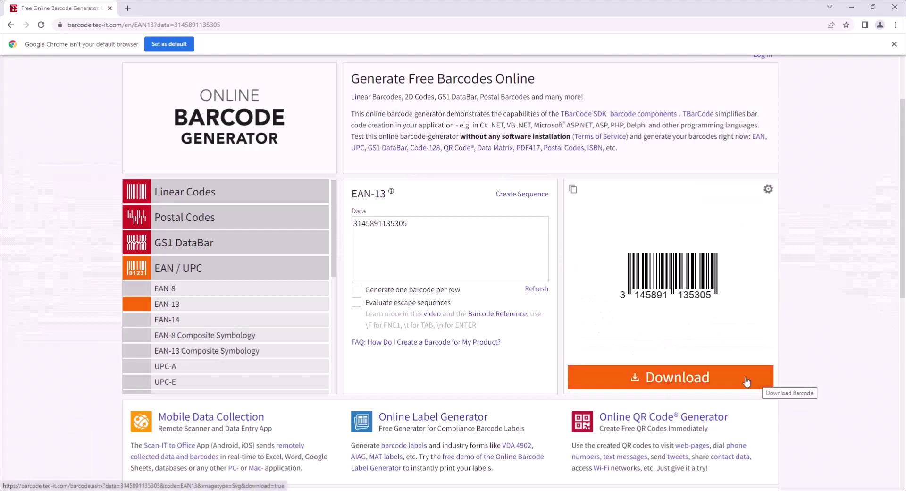
left_click(666, 378)
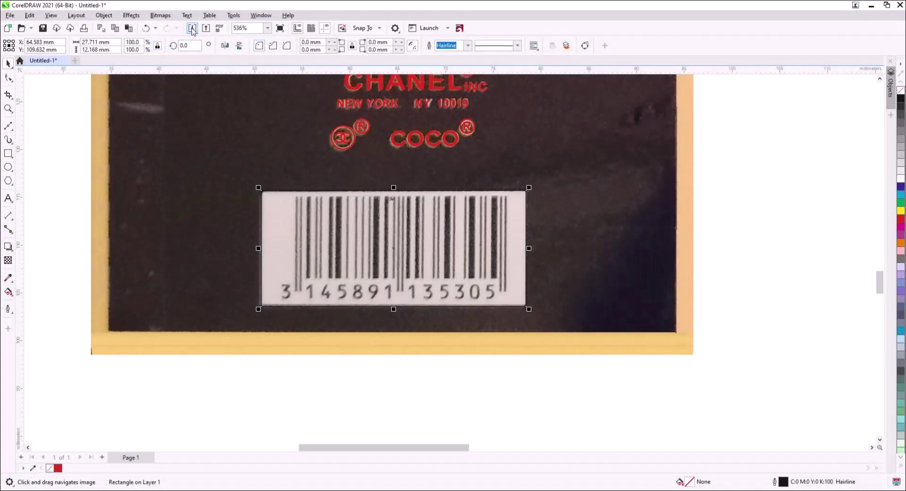
- Back in CorelDRAW, import barcode (1).svg below the back panel photo and scale it down to about 70%
left_click(192, 28)
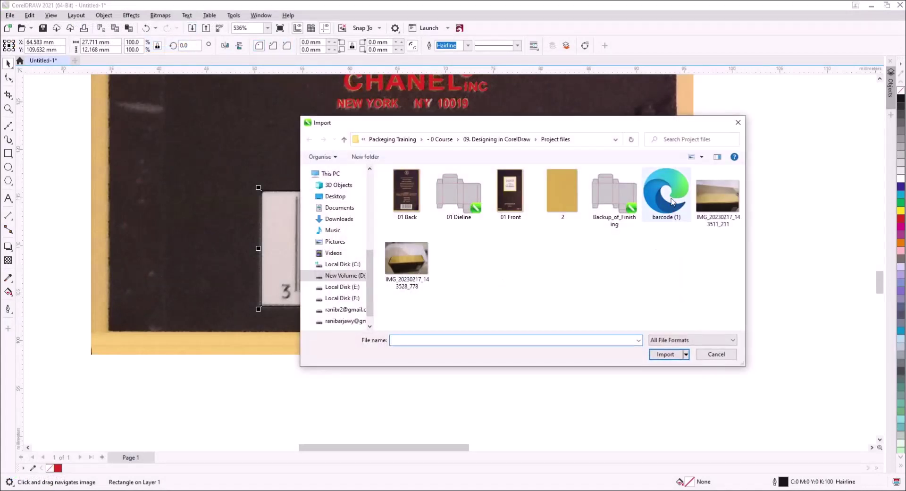
double_click(667, 195)
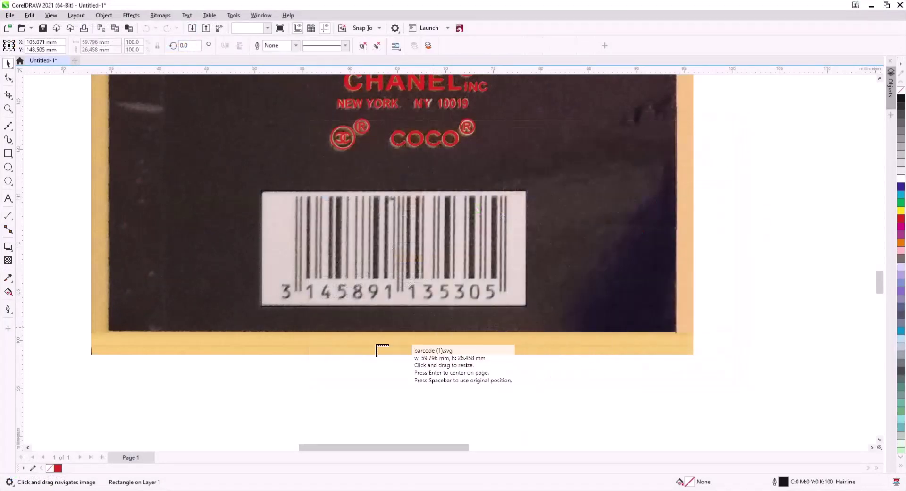
left_click(255, 342)
scroll(323, 361, "down", 1)
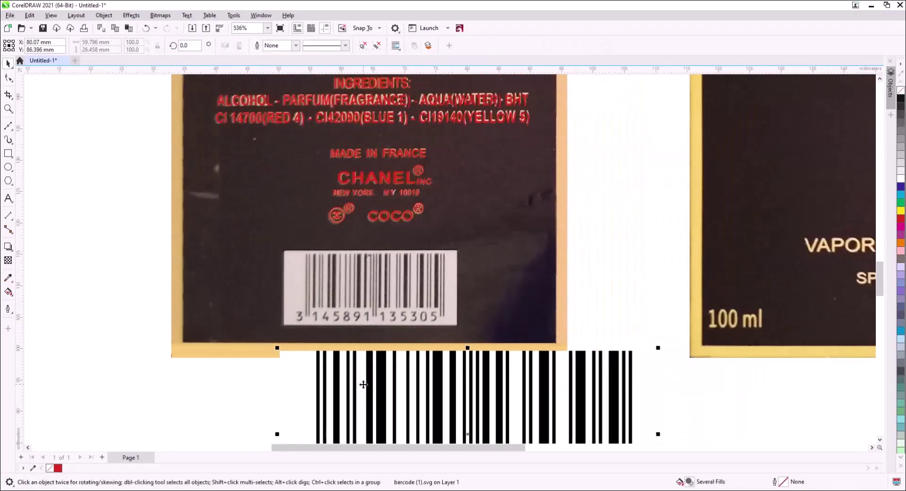
left_click_drag(363, 384, 336, 269)
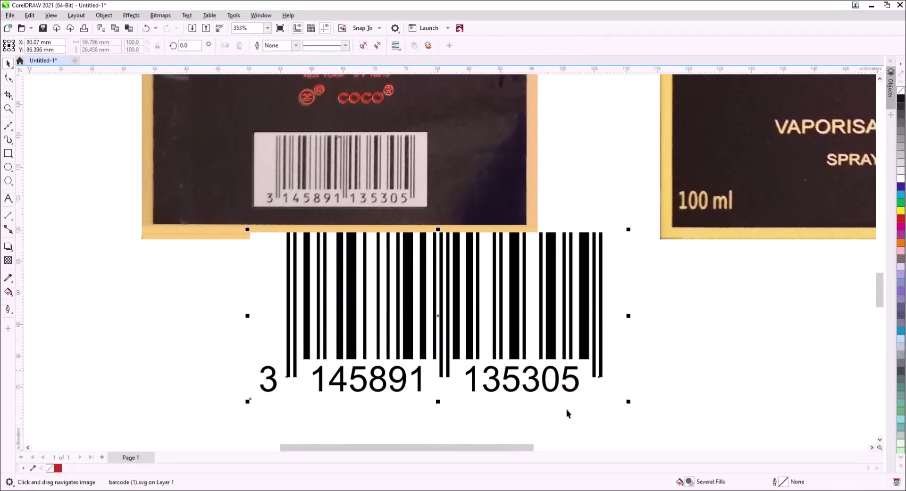
left_click_drag(628, 401, 517, 352)
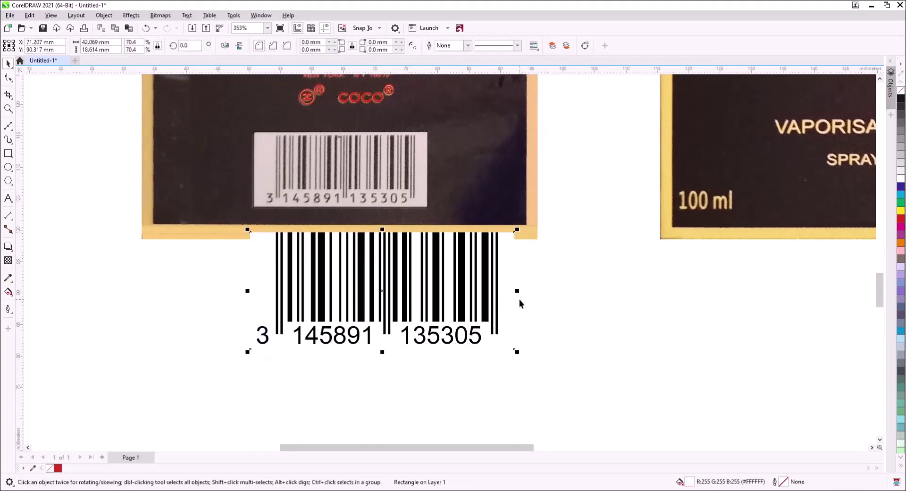
- Delete the imported barcode's white background rectangle and merge its three digit groups into one object
left_click_drag(511, 383, 369, 343)
left_click_drag(228, 309, 228, 310)
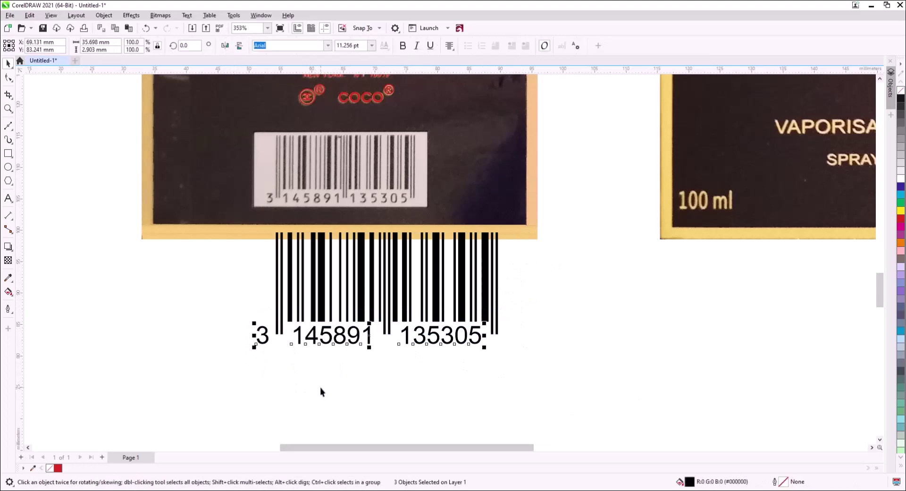
key("w")
left_click(511, 367)
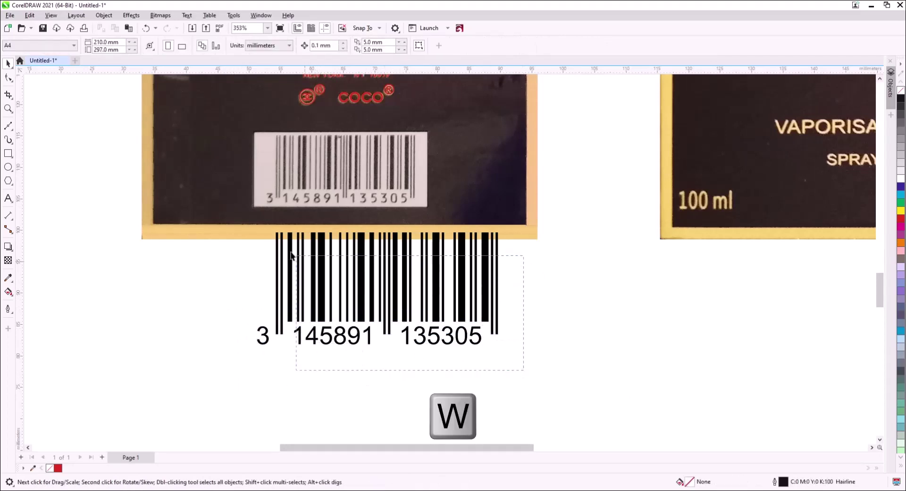
- Move the whole barcode onto the one in the photo and scale it to about 23.8 × 11.1 mm to match
left_click_drag(291, 255, 253, 226)
left_click_drag(278, 260, 290, 137)
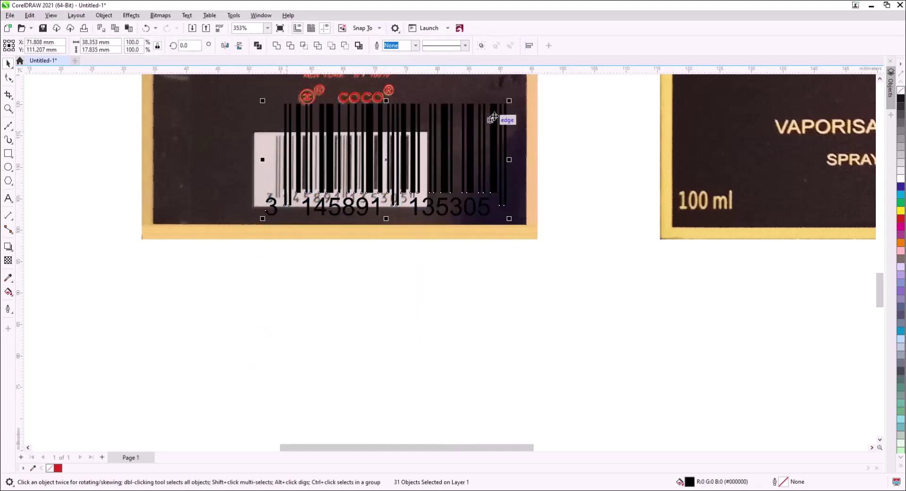
left_click_drag(512, 101, 455, 148)
scroll(455, 148, "up", 4)
left_click_drag(307, 222, 307, 223)
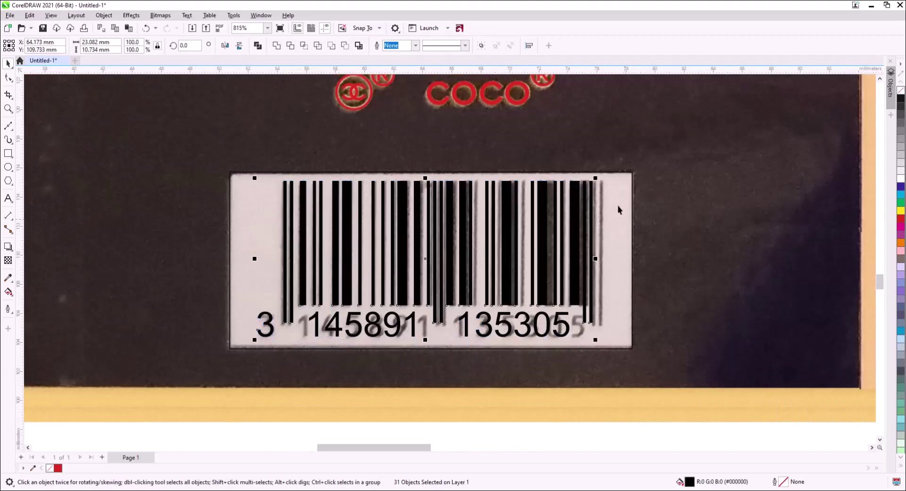
left_click_drag(595, 179, 606, 175)
key("Down")
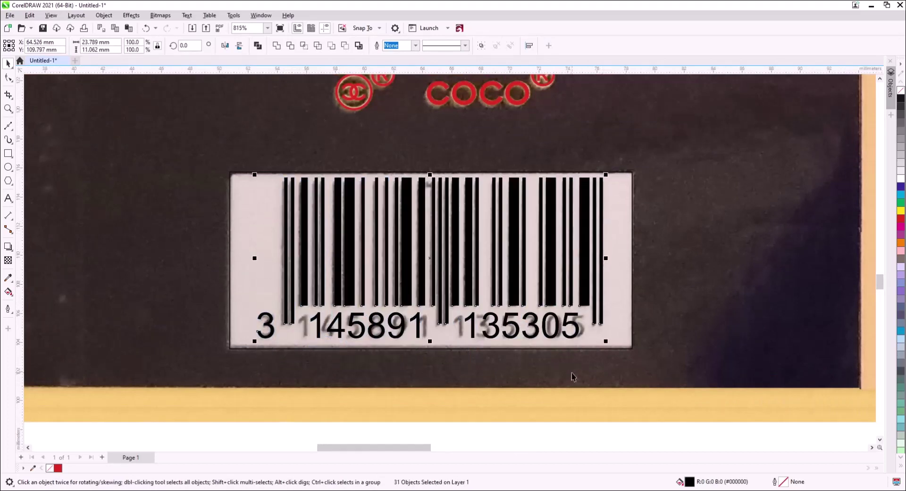
- Draw a helper rectangle about 29.7 × 2.8 mm across the upper ends of the barcode bars
left_click(7, 154)
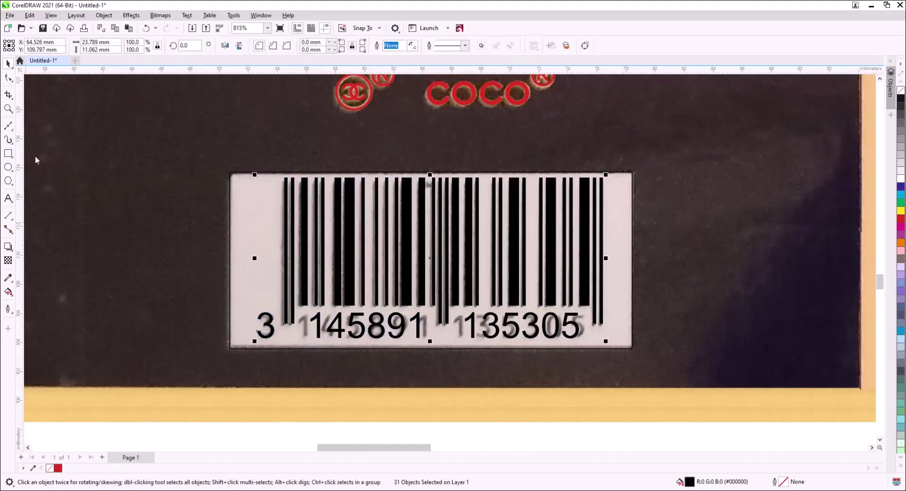
left_click_drag(216, 145, 649, 186)
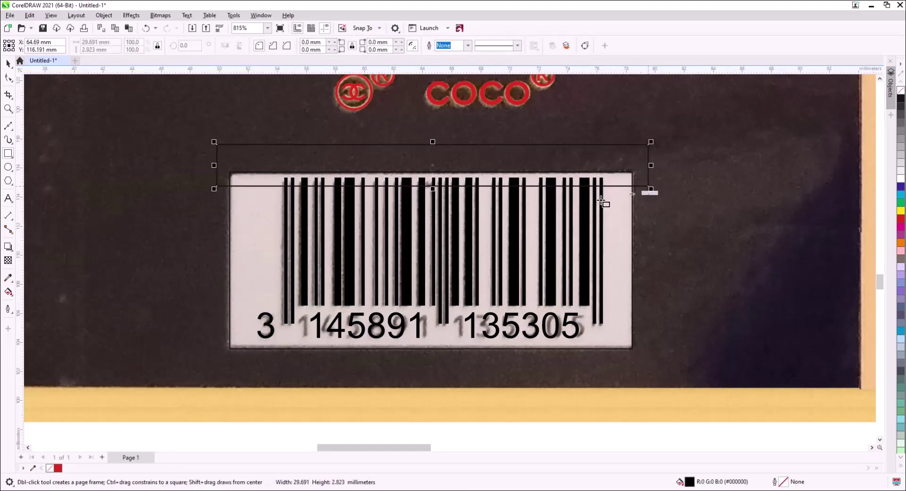
key("space")
key("ctrl+z")
- Shorten the barcode bars from above to the helper rectangle's lower edge and delete the helper rectangle
left_click_drag(654, 326, 244, 173)
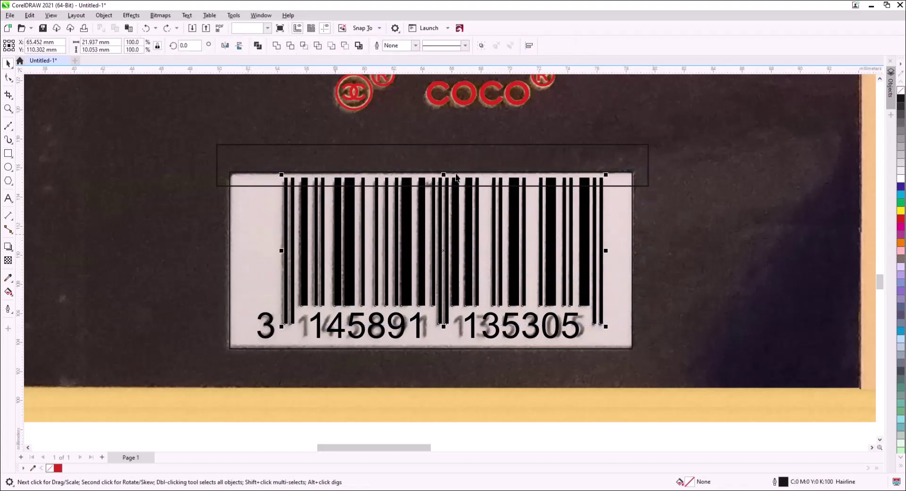
left_click_drag(443, 174, 445, 185)
left_click(604, 158)
key("Delete")
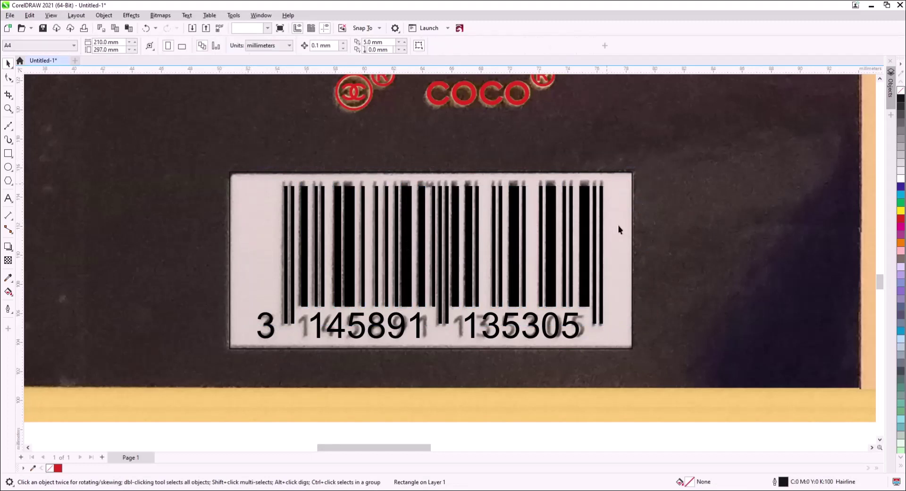
- Fill the rectangle framing the barcode with white and remove its outline
left_click(632, 244)
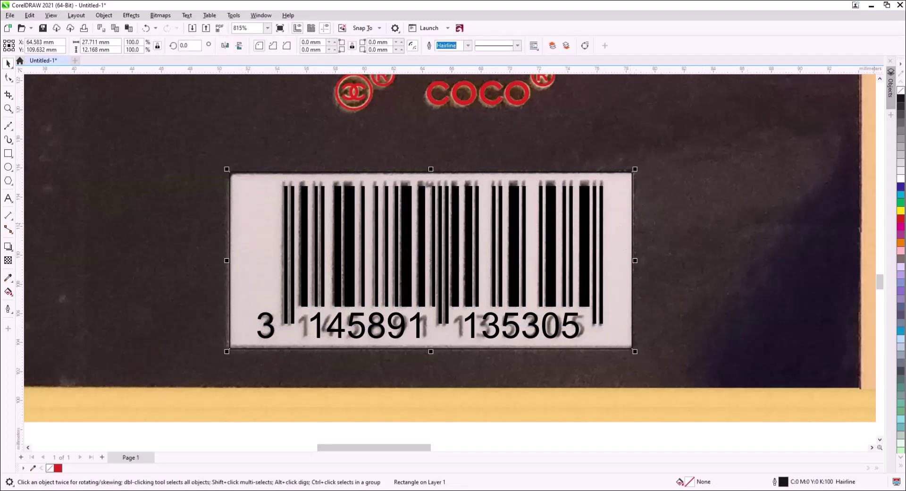
left_click(900, 179)
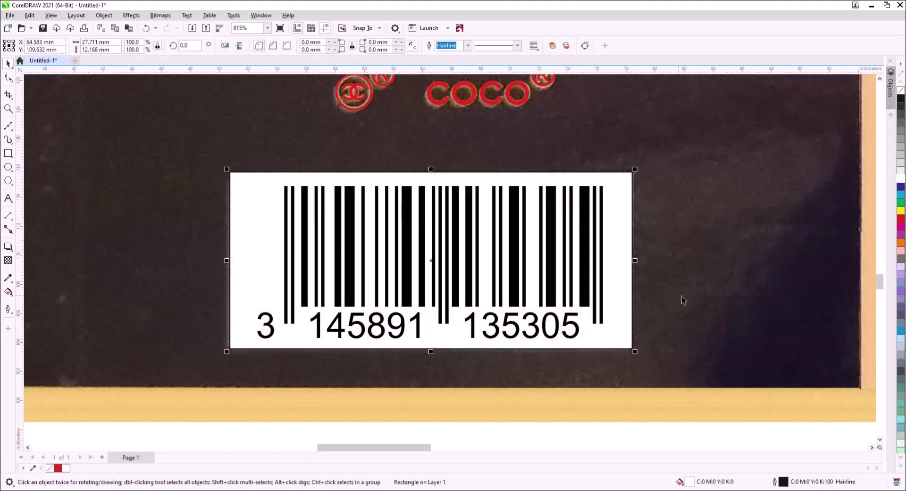
right_click(901, 90)
- Group the barcode bars and digits and centre the group horizontally and vertically on the white rectangle
left_click_drag(676, 393, 245, 179)
key("ctrl+g")
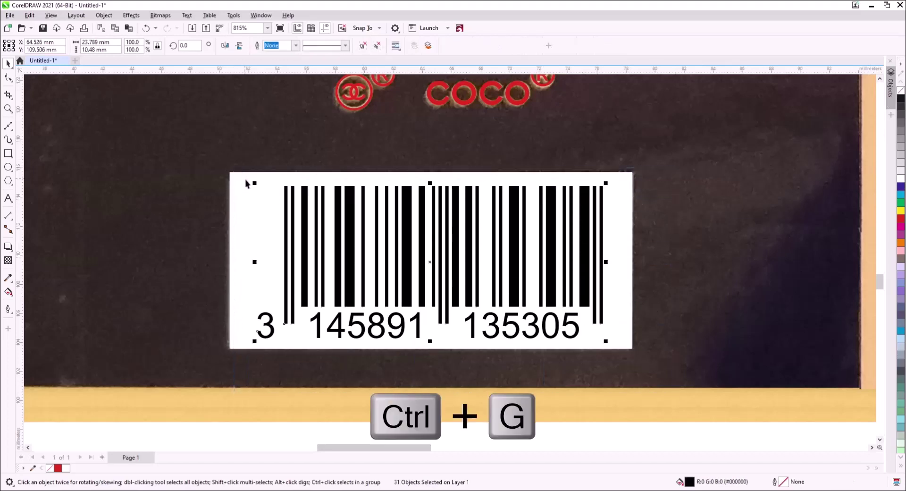
left_click(242, 207, "shift")
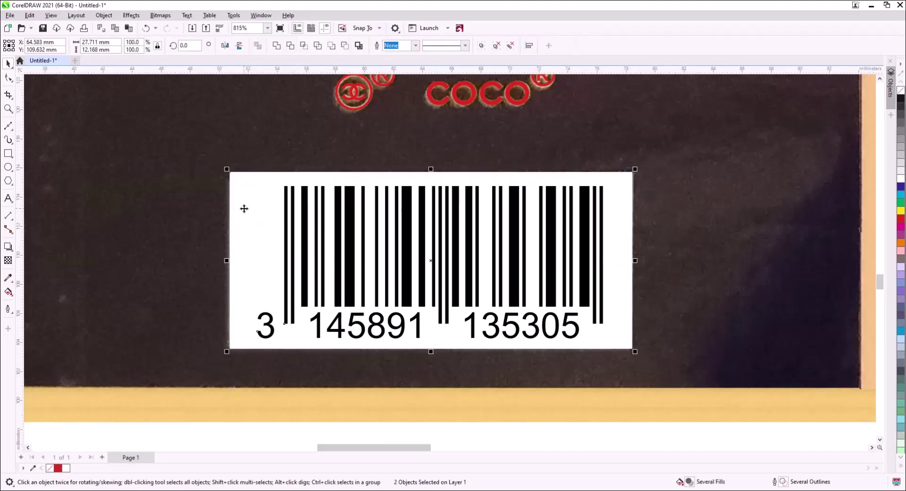
key("c")
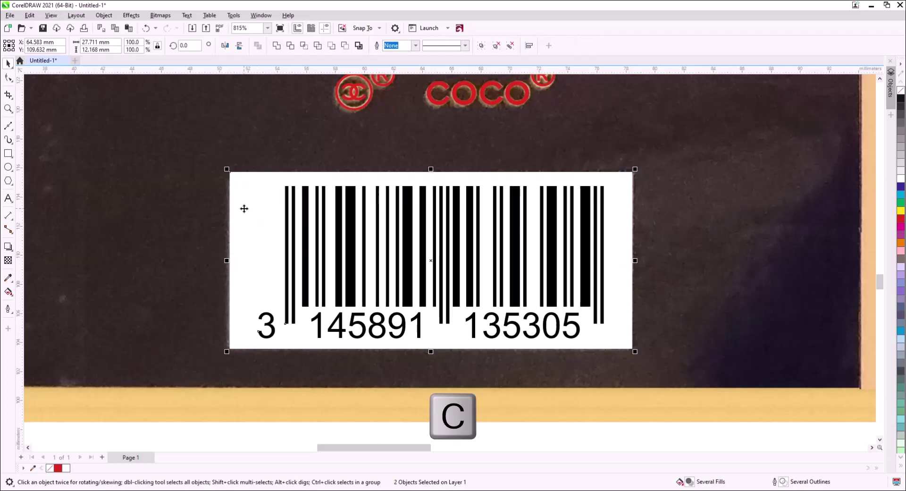
key("e")
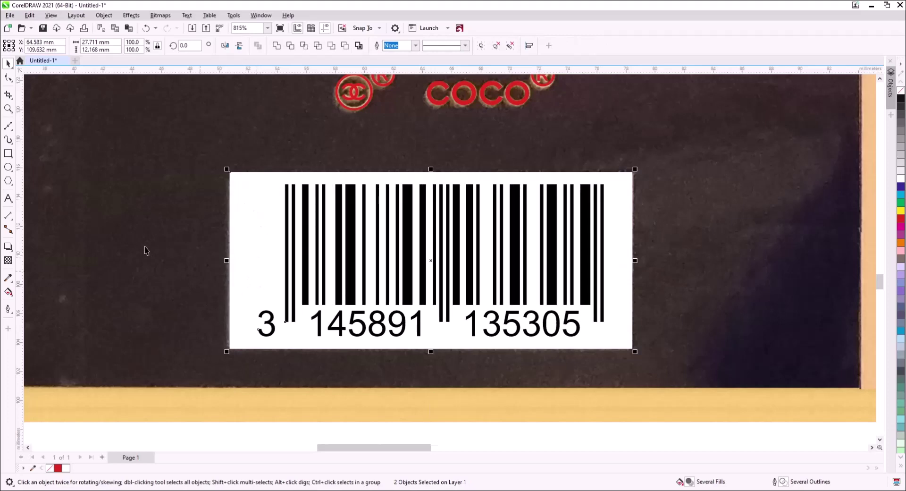
key("Escape")
- Draw a circle about 3.2 mm in diameter along the inner edge of the first C in the front label's COCO lettering
scroll(272, 244, "down", 4)
scroll(301, 282, "down", 3)
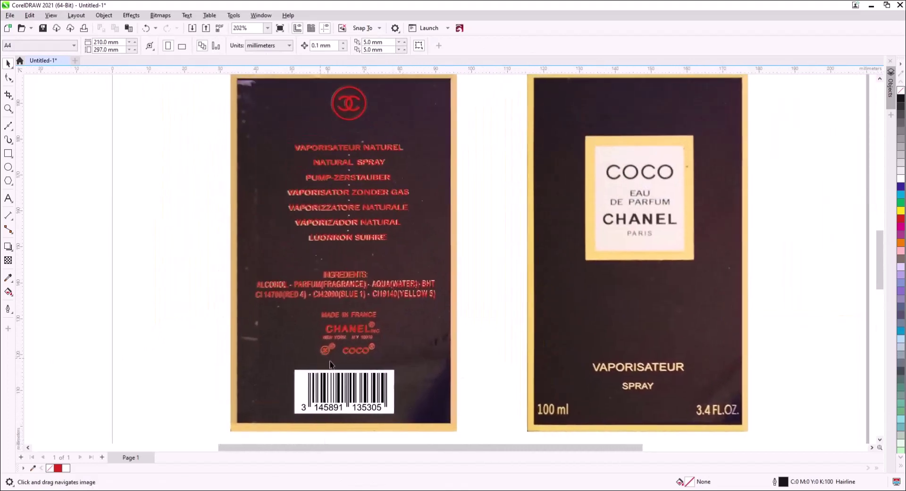
mouse_move(329, 311)
left_mouse_down()
mouse_move(355, 331)
mouse_move(345, 318)
left_mouse_up()
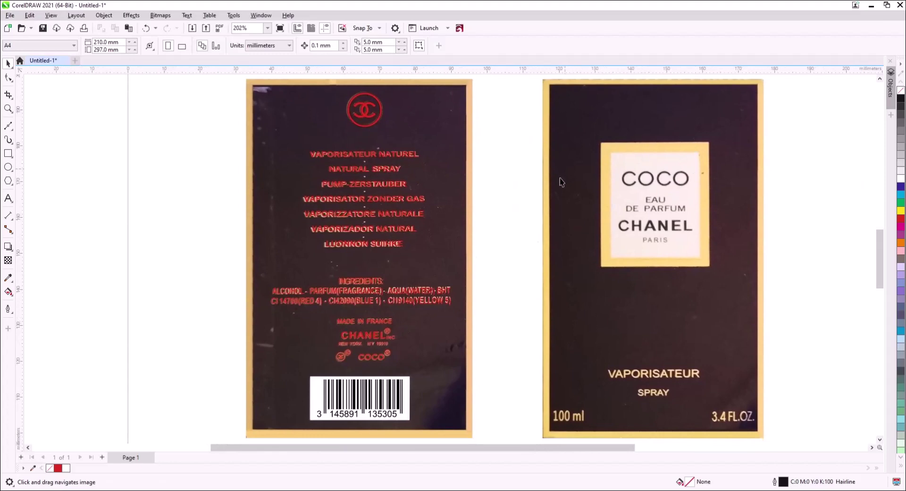
scroll(514, 192, "up", 10)
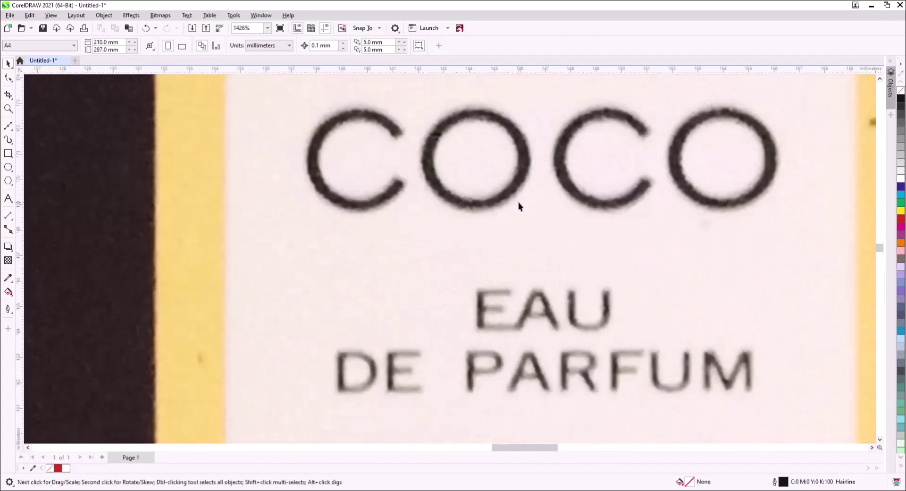
left_click_drag(518, 202, 534, 336)
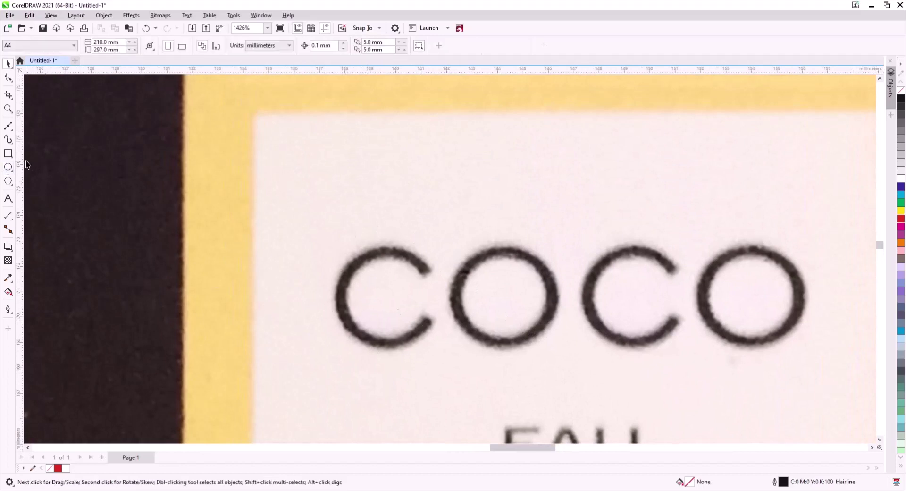
left_click(8, 166)
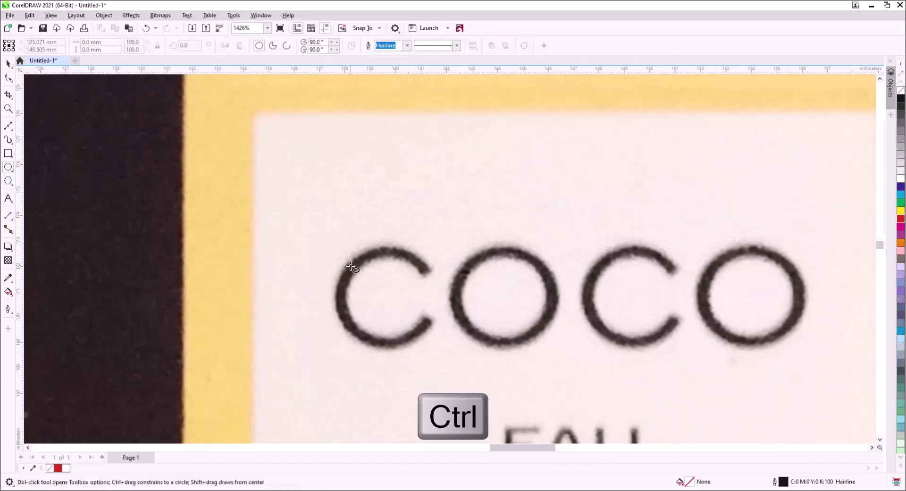
mouse_move(351, 266)
left_mouse_down()
mouse_move(398, 324)
mouse_move(427, 341)
left_mouse_up()
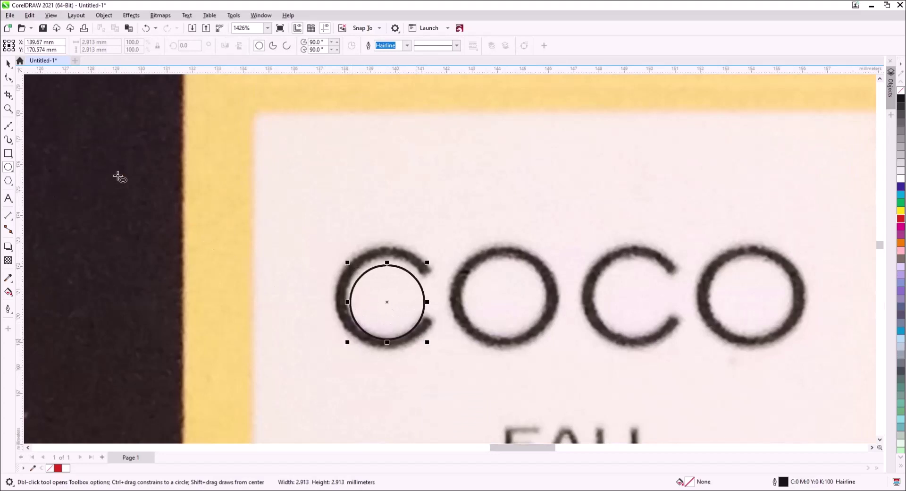
left_click(9, 64)
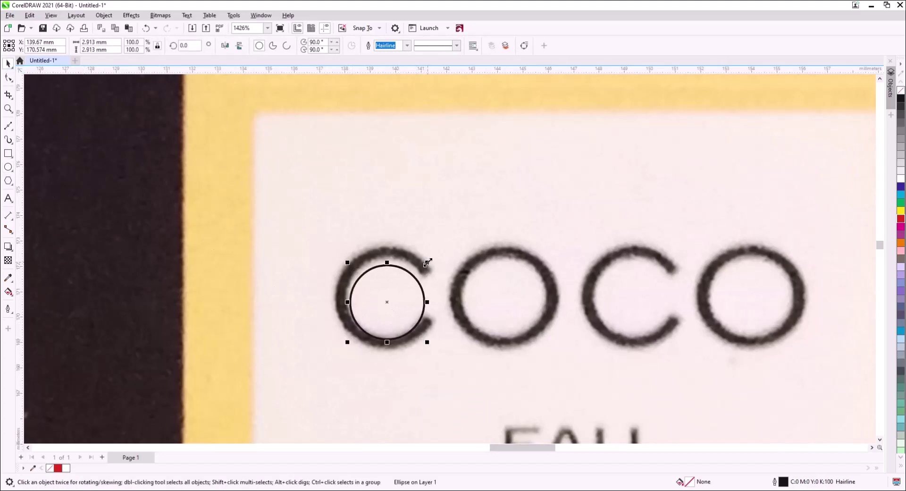
left_click_drag(427, 263, 435, 256)
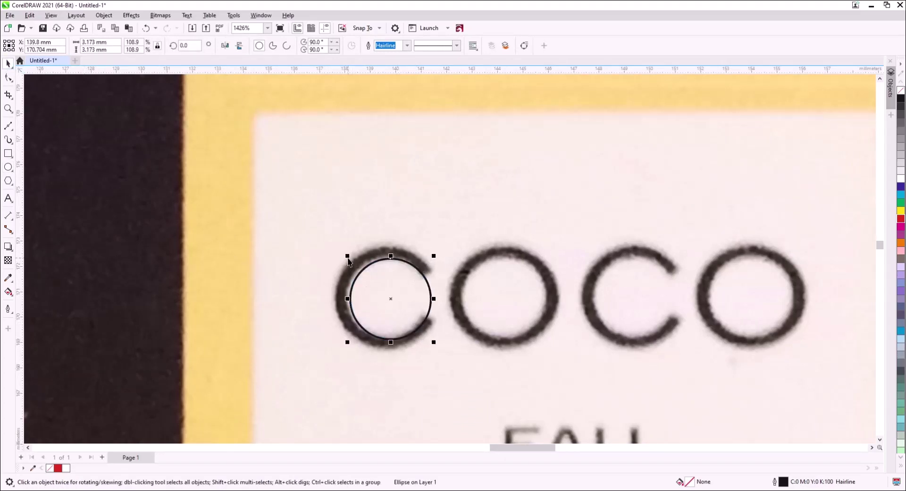
left_click_drag(347, 255, 345, 254)
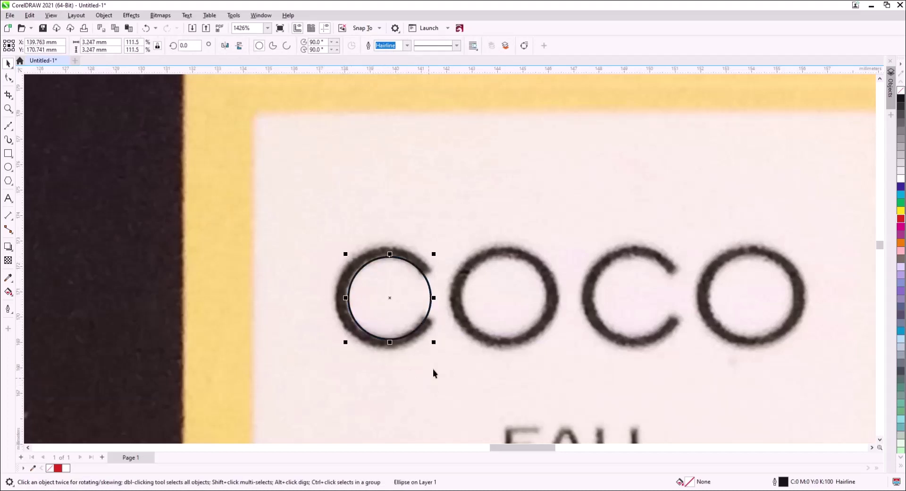
left_click_drag(433, 343, 435, 342)
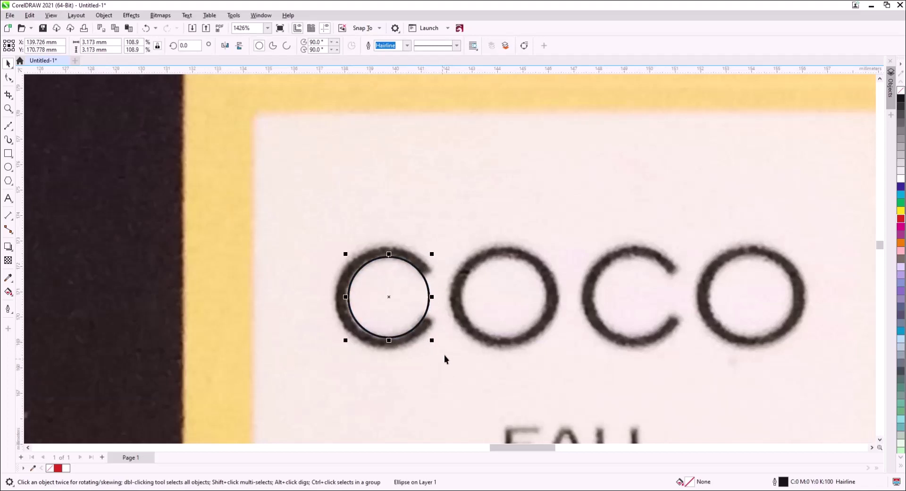
- Duplicate the circle, enlarge the copy concentrically to about 4.1 mm for the letter's outer edge, and combine both circles into a ring
key("plus")
left_click_drag(431, 340, 447, 352)
left_click(458, 376)
left_click_drag(486, 381, 272, 201)
key("ctrl+l")
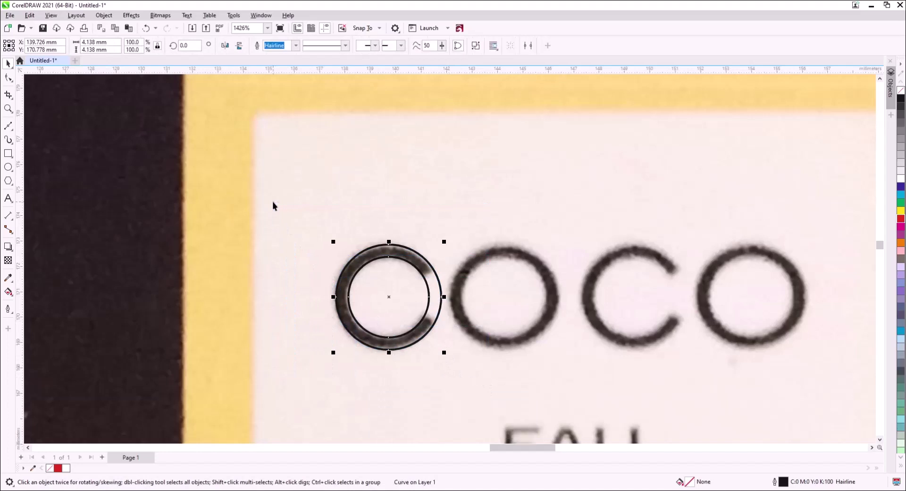
- Copy the ring onto the first O of the COCO lettering
left_click_drag(376, 296, 505, 299)
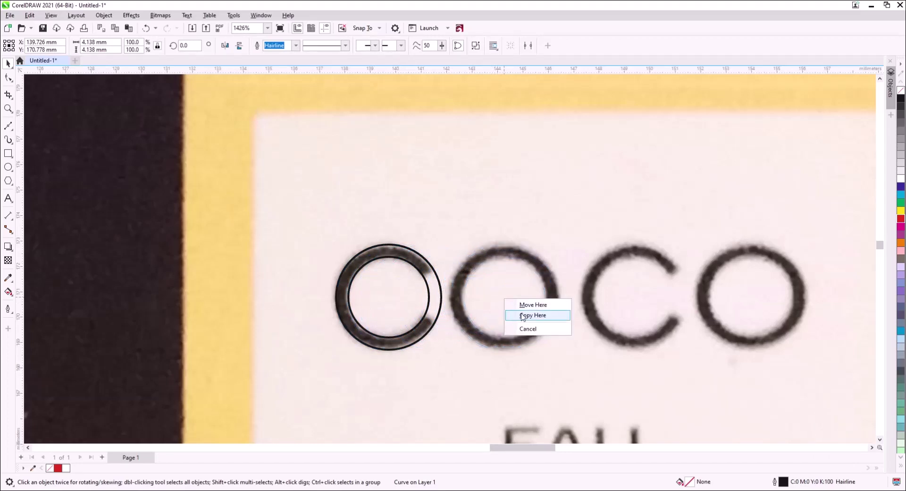
left_click(523, 316)
left_click(94, 217)
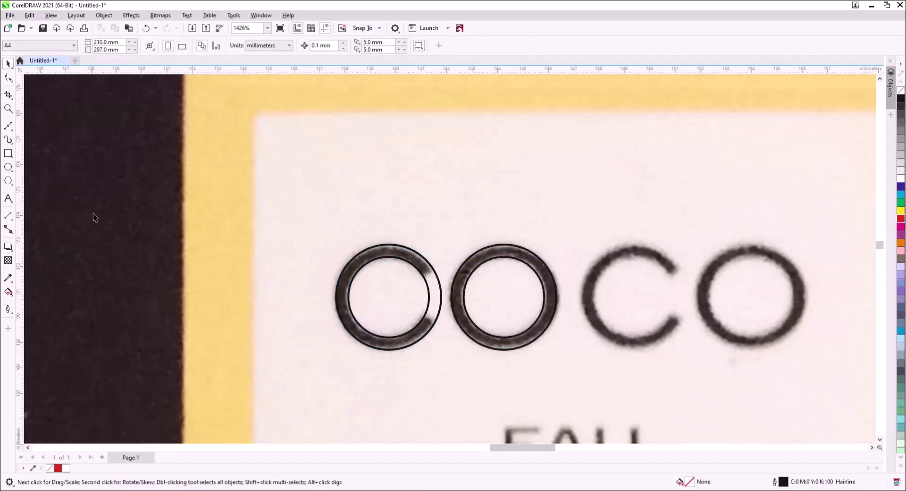
- Draw a closed five-sided shape about 2.5 × 2.6 mm over the opening of the first C, its edges following the letter's cut ends
left_click(8, 126)
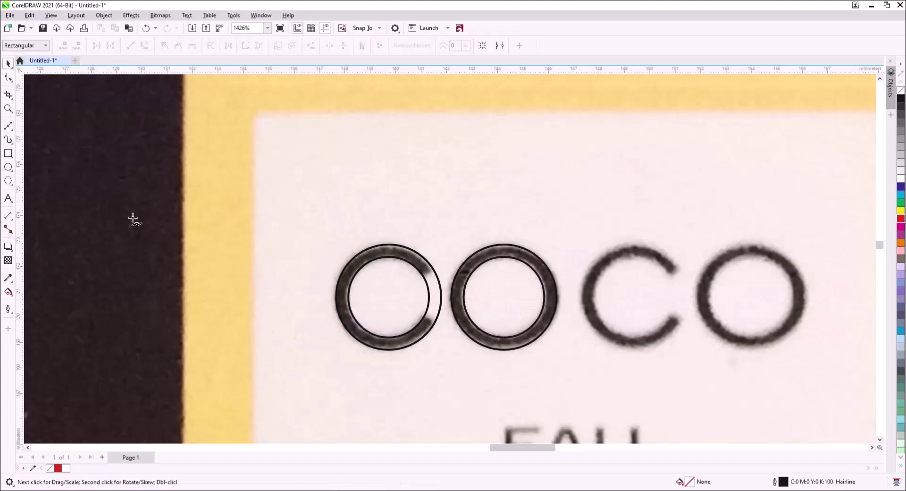
left_click(401, 289)
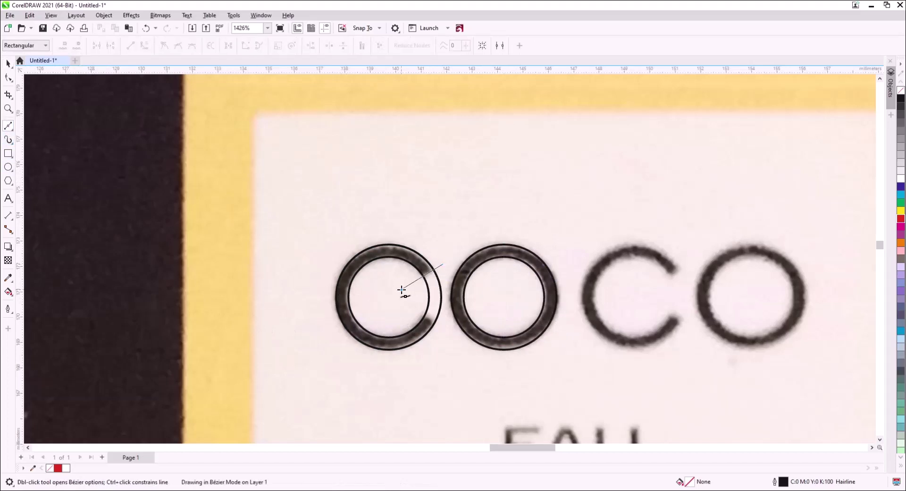
left_click(408, 310)
left_click(447, 329)
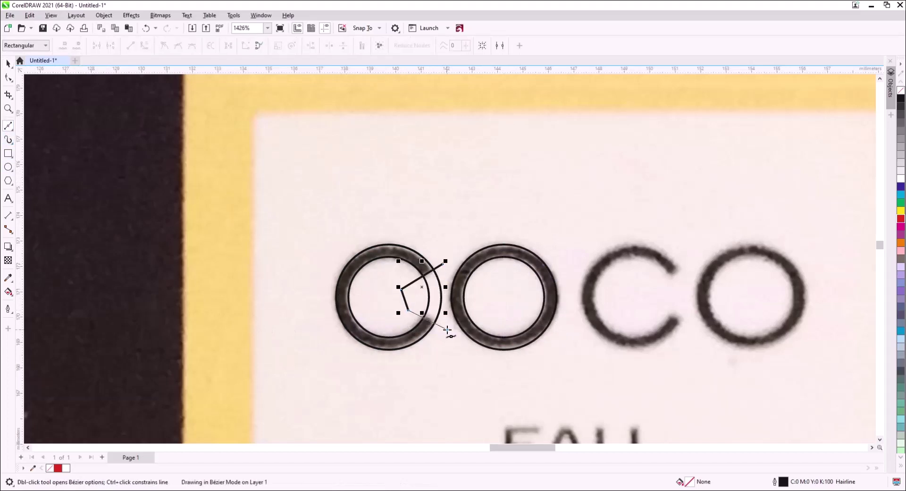
left_click(464, 294)
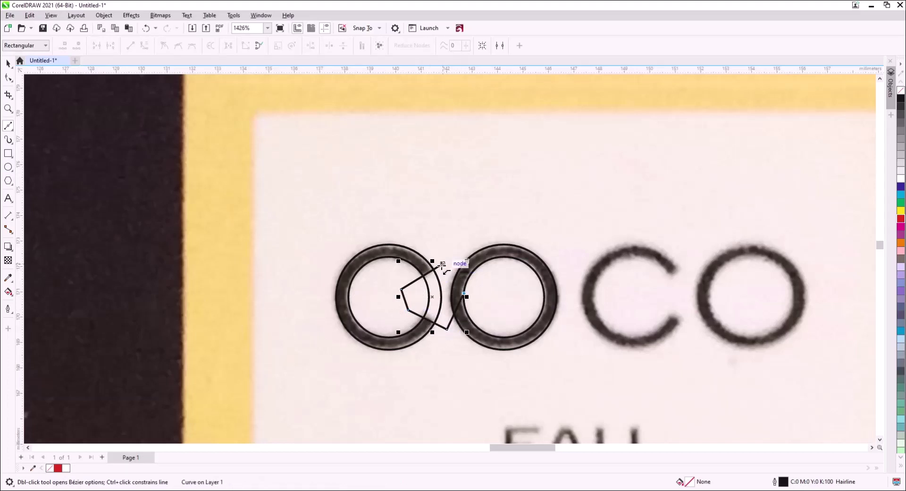
left_click(442, 264)
- Cut the five-sided shape out of the first ring to form the letter C
left_click(8, 63)
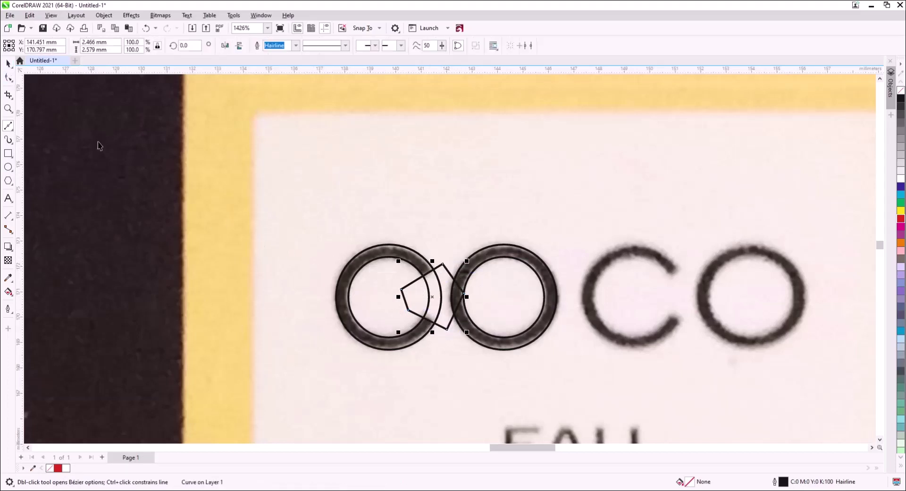
left_click(372, 267, "shift")
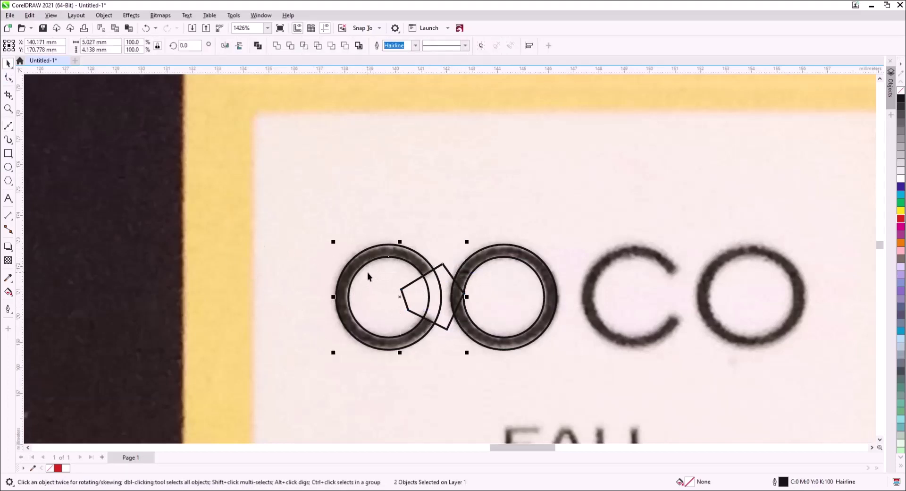
key("m")
left_click(428, 324)
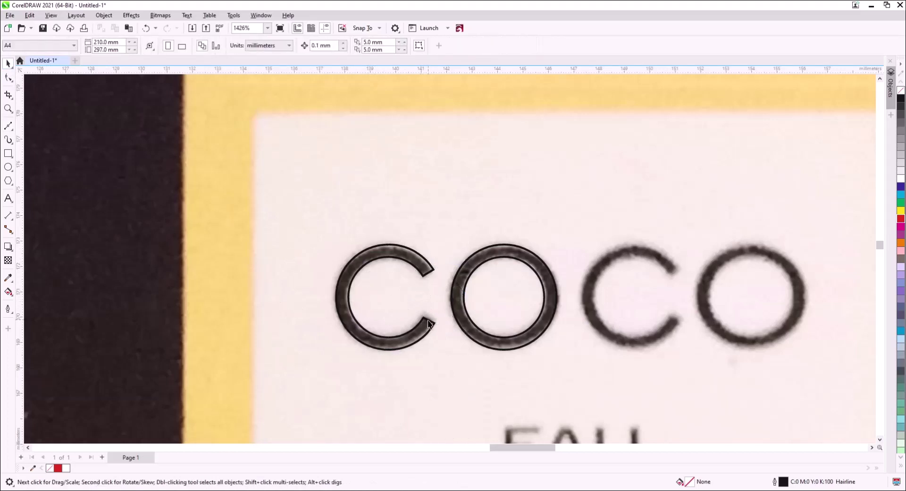
- Copy the finished C and O together onto the second CO of the COCO lettering
left_click(421, 326)
left_click(473, 331, "shift")
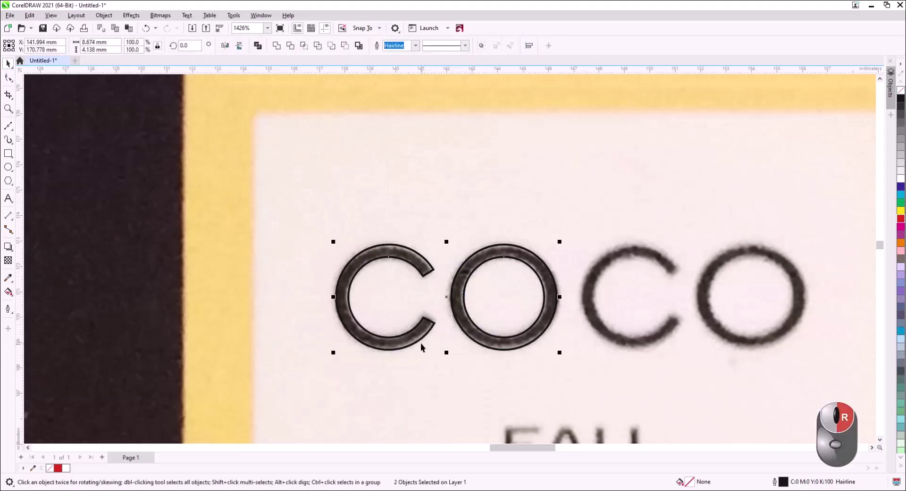
left_click_drag(383, 338, 629, 345)
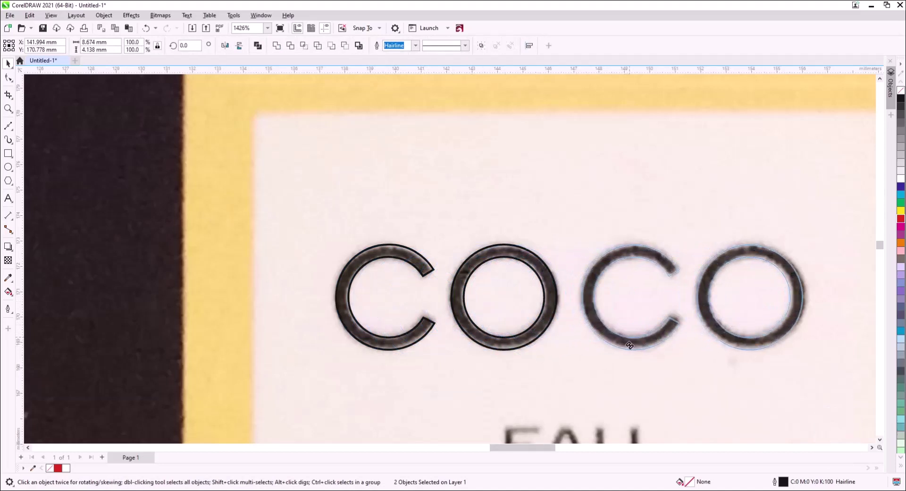
right_click(630, 345)
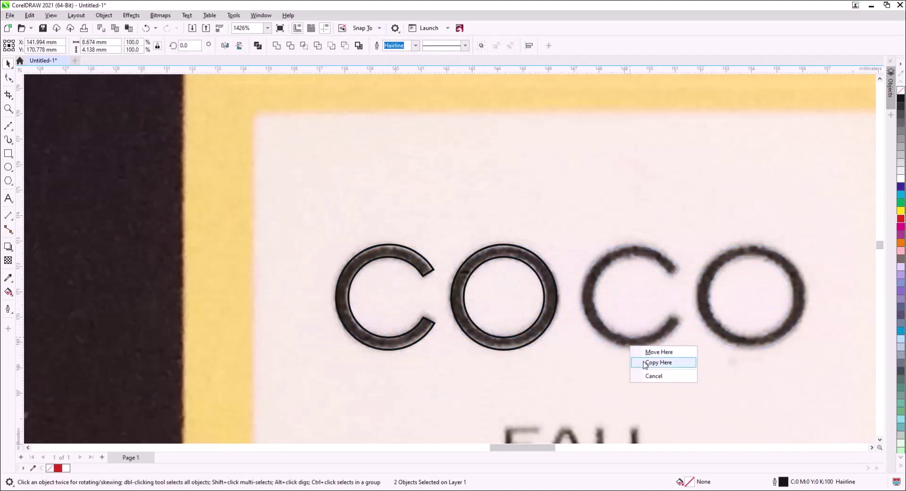
left_click(644, 363)
left_click(840, 392)
- Combine the four COCO letters into one curve and fill it with black (K:100)
left_click_drag(841, 388, 294, 184)
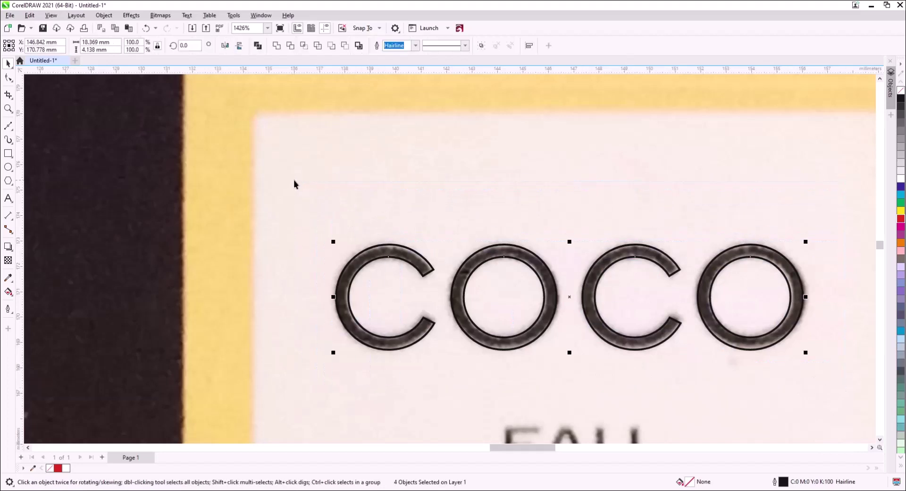
key("ctrl+l")
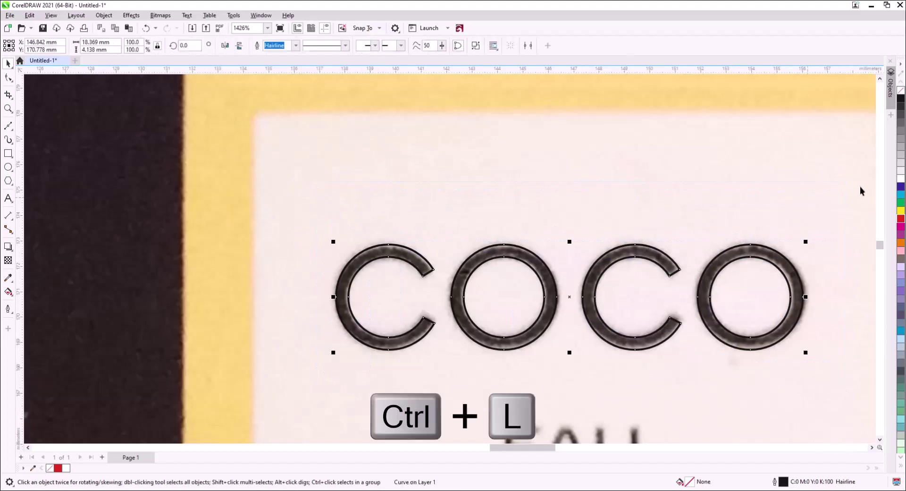
left_click(901, 100)
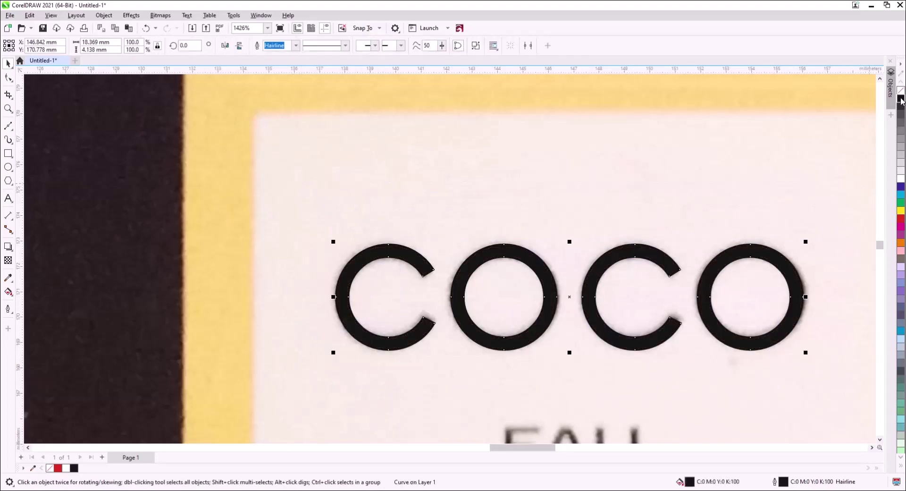
left_click(508, 383)
- Add the artistic text EAU in Arial near the COCO lettering on the front label
left_click_drag(508, 383, 383, 233)
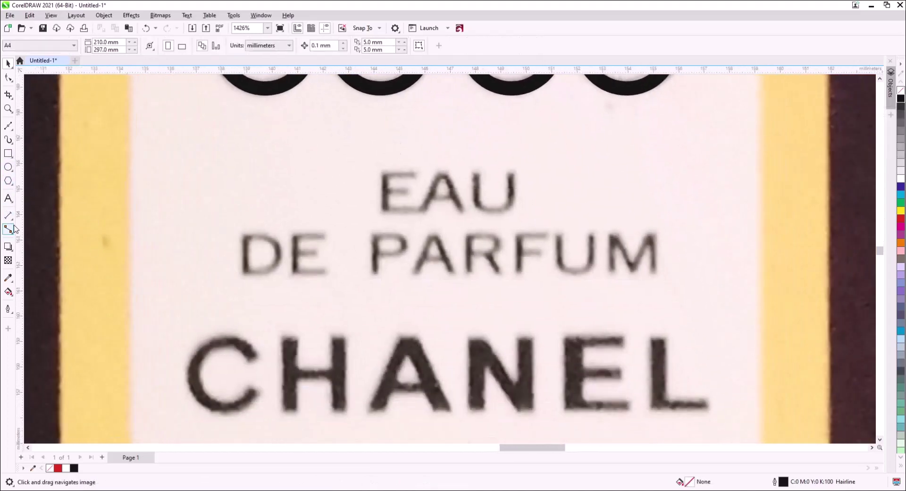
left_click(8, 199)
left_click(173, 117)
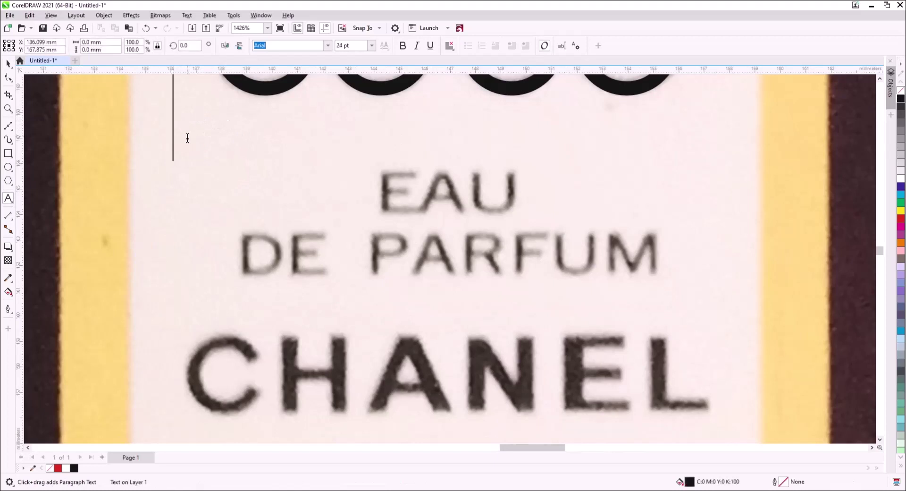
type("EA")
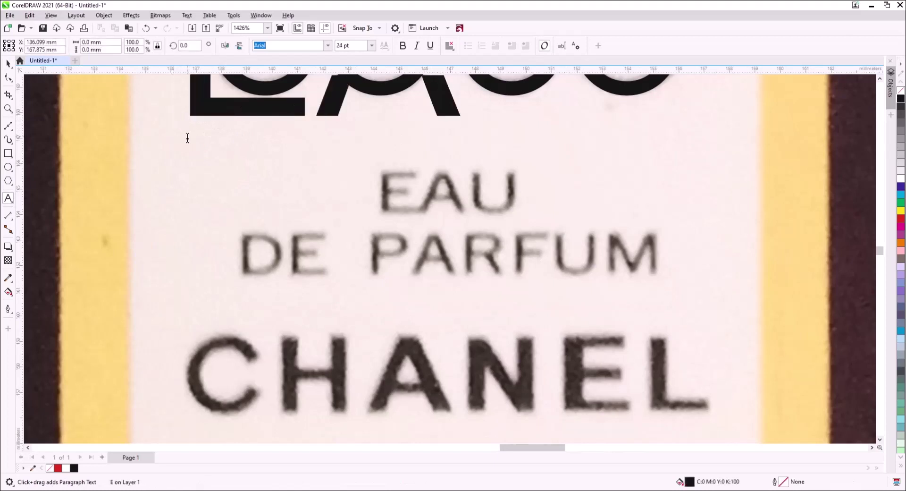
type("U")
key("ctrl+space")
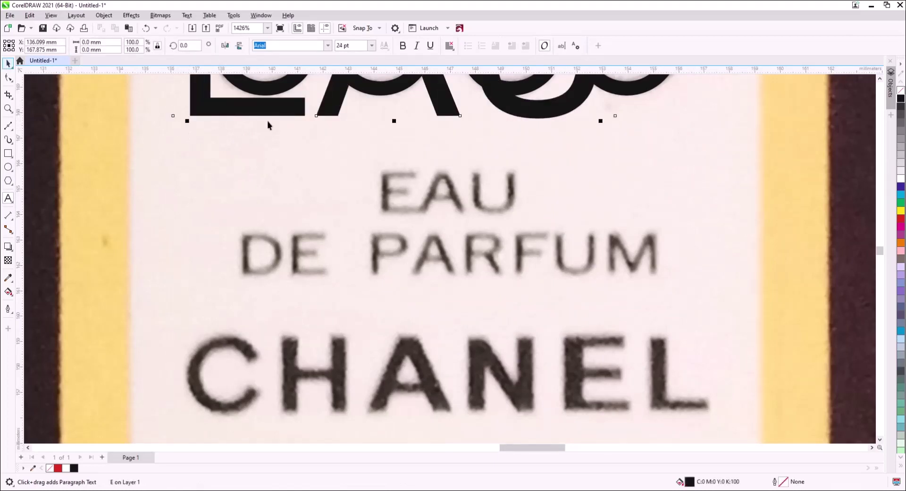
- Shrink the EAU text to about 6.2 pt and place it over the printed EAU on the label
left_click(372, 46)
left_click(362, 59)
left_click_drag(227, 98, 431, 193)
left_click_drag(490, 192, 513, 192)
- Copy the EAU text below the printed lines, color the lettering red, and change the copy to DE PARFUM
left_click_drag(512, 214, 478, 326)
left_click(900, 218)
right_click(478, 326)
double_click(410, 317)
type("DE PARFUM")
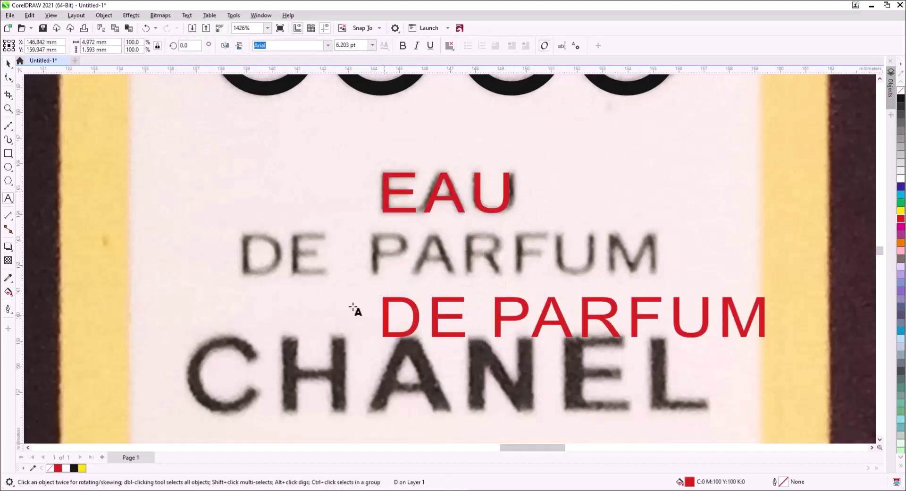
- Place DE PARFUM over its printed line, widen the gap between the words, and stretch the spacing to about 16.2 mm overall
left_click(8, 63)
left_click_drag(415, 324, 275, 260)
double_click(322, 270)
left_click(7, 63)
left_click_drag(645, 254, 656, 255)
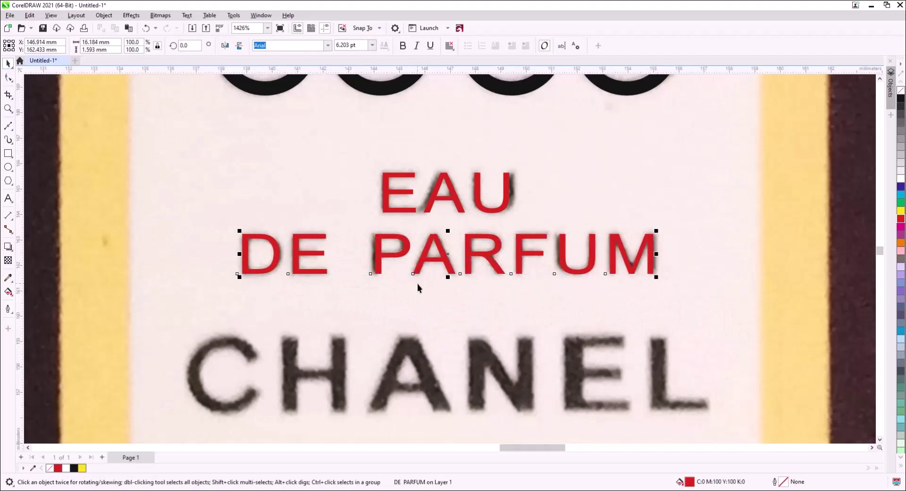
- Widen the EAU text slightly so its letters match the printed EAU
left_click(454, 199)
left_click_drag(514, 193, 517, 193)
left_click(466, 269, "shift")
left_click(481, 312)
- Copy the DE PARFUM text to just below the printed PARIS and change the copy to PARIS
left_click_drag(490, 356, 516, 254)
scroll(516, 254, "down", 2)
left_click_drag(514, 211, 491, 331)
right_click(491, 331)
double_click(471, 330)
key("ctrl+a")
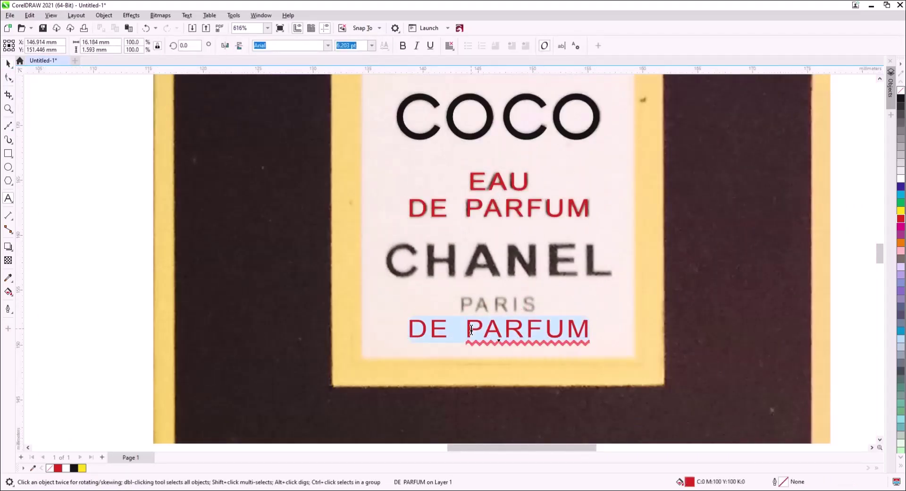
type("PARIS")
key("ctrl+space")
- Scale PARIS to about 4.36 pt over the printed word and widen its letter spacing to match
scroll(517, 329, "up", 5)
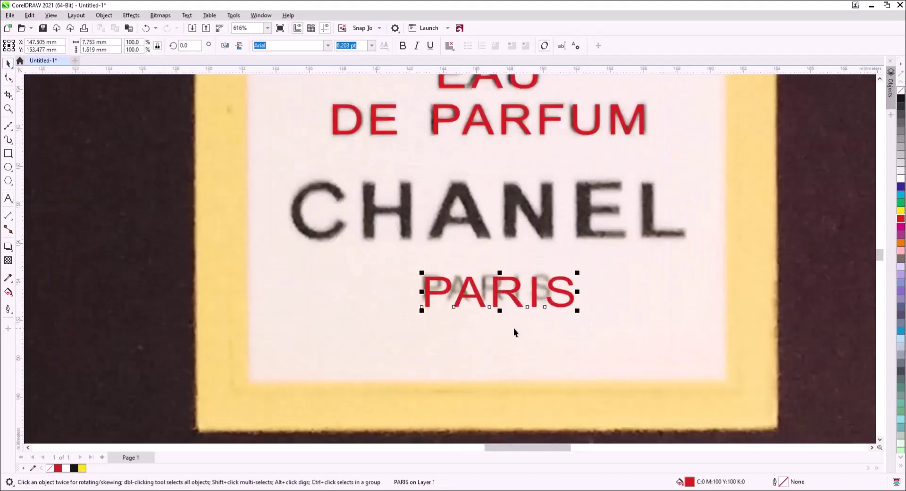
left_click_drag(598, 305, 536, 286)
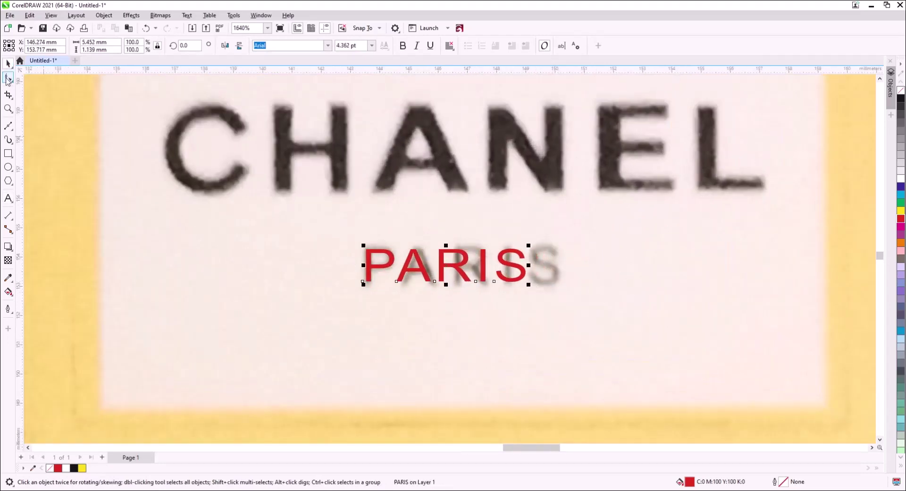
left_click(8, 78)
left_click_drag(528, 286, 560, 287)
left_click(8, 63)
left_click(281, 284)
- Copy the red CHANEL INC lettering from the back panel onto the front label's printed CHANEL
scroll(281, 287, "down", 6)
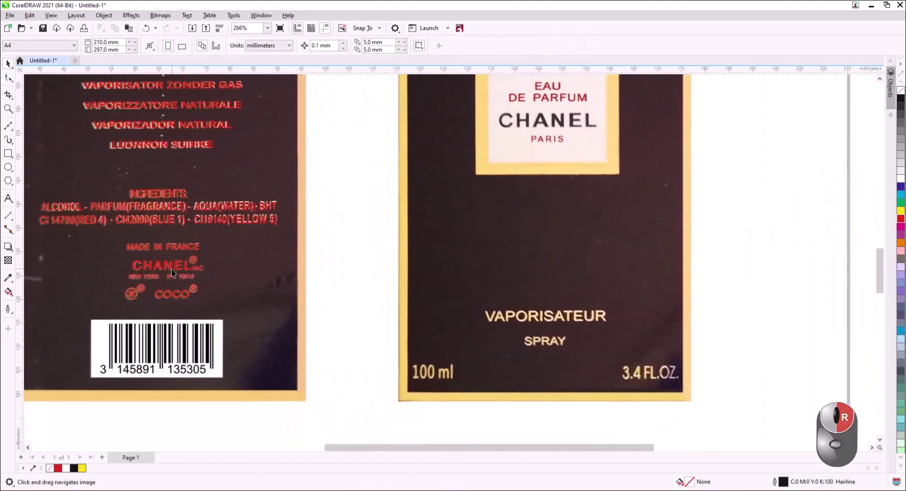
left_click_drag(171, 268, 561, 118)
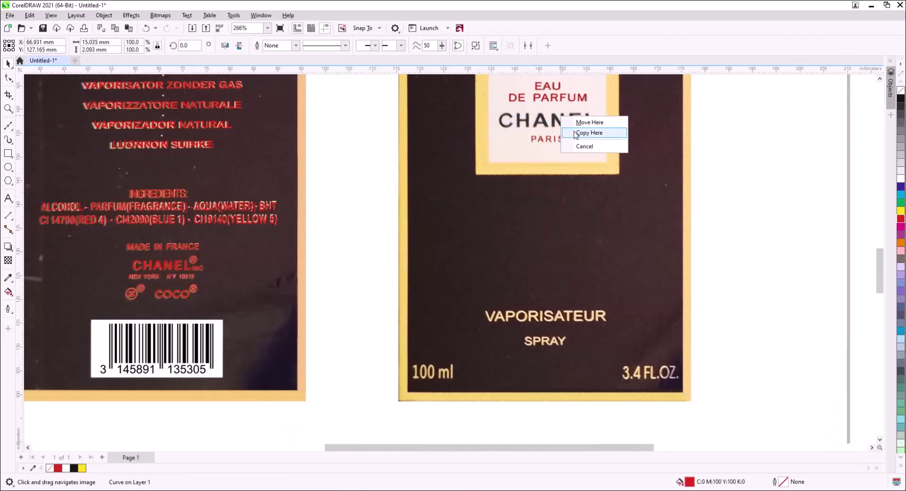
left_click(576, 133)
scroll(497, 283, "up", 4)
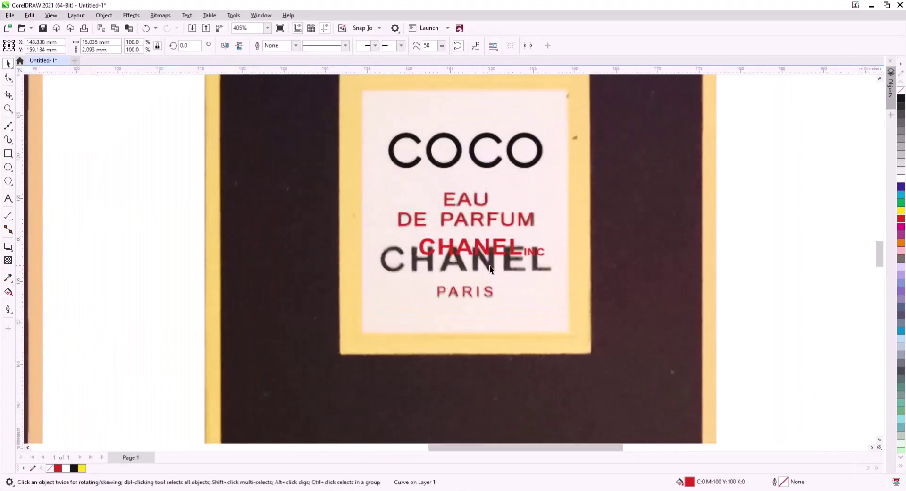
scroll(490, 268, "up", 1)
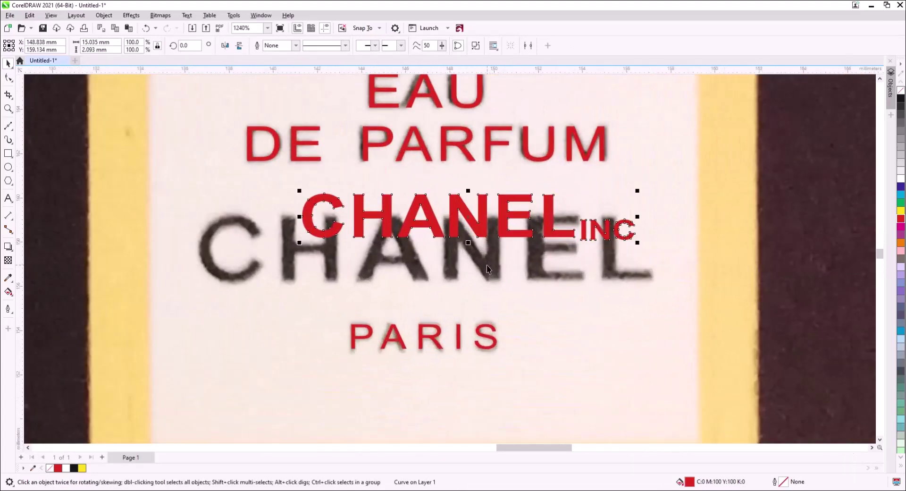
- Delete the INC nodes from the copied curve and scale the remaining CHANEL to the printed letter height, aligned at the C
left_click(6, 78)
left_click_drag(711, 292, 580, 193)
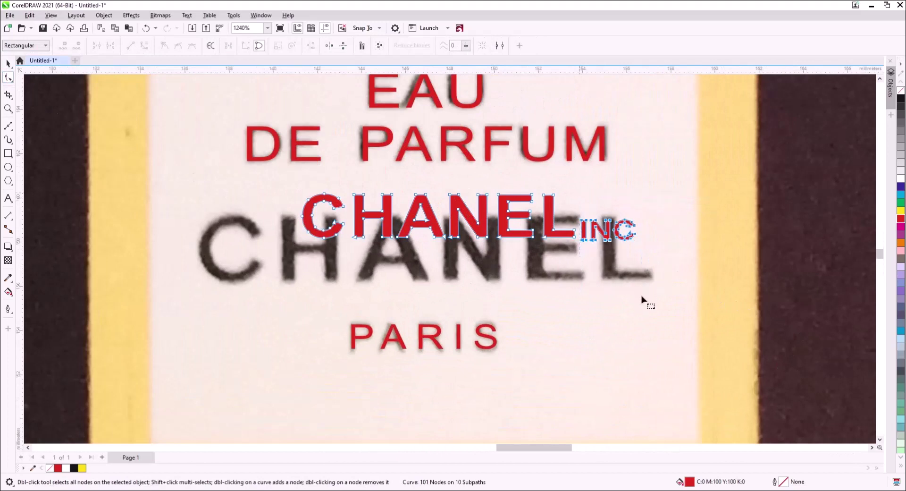
key("Delete")
left_click(8, 61)
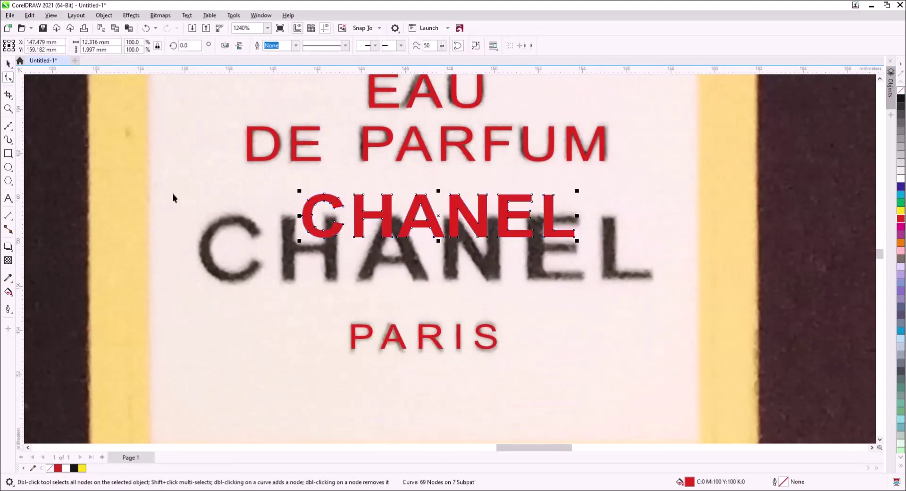
left_click_drag(355, 219, 252, 239)
left_click_drag(478, 266, 553, 190)
- Shift the node groups of the letters L, E and N in CHANEL onto their printed counterparts
key("F10")
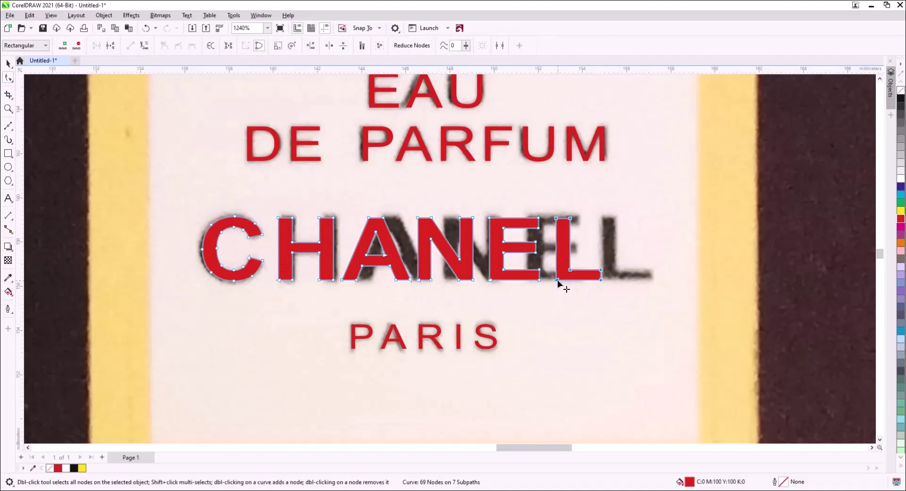
left_click_drag(557, 281, 604, 281)
left_click_drag(554, 296, 485, 196)
left_click_drag(490, 281, 411, 198)
left_click_drag(432, 280, 460, 281)
- Shift the nodes of the letters A, C and H in CHANEL to line up with the printed letters
left_click_drag(414, 295, 342, 193)
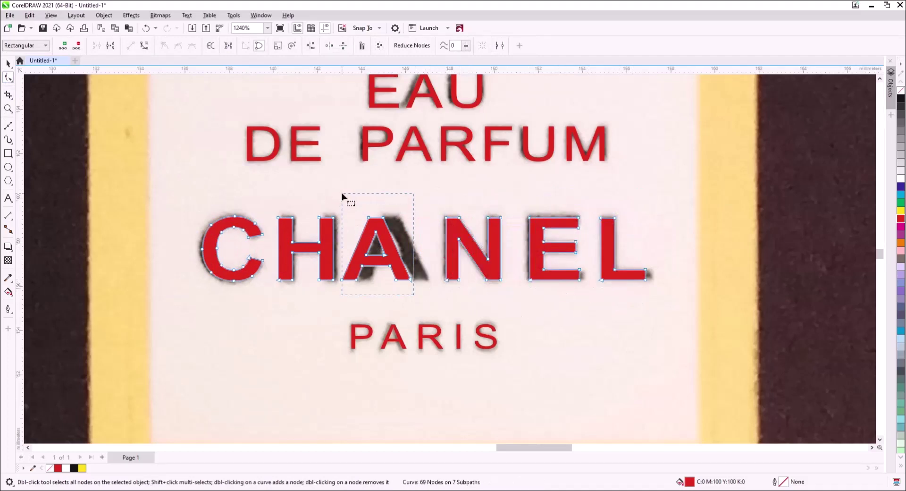
left_click_drag(411, 280, 428, 280)
left_click_drag(270, 289, 194, 195)
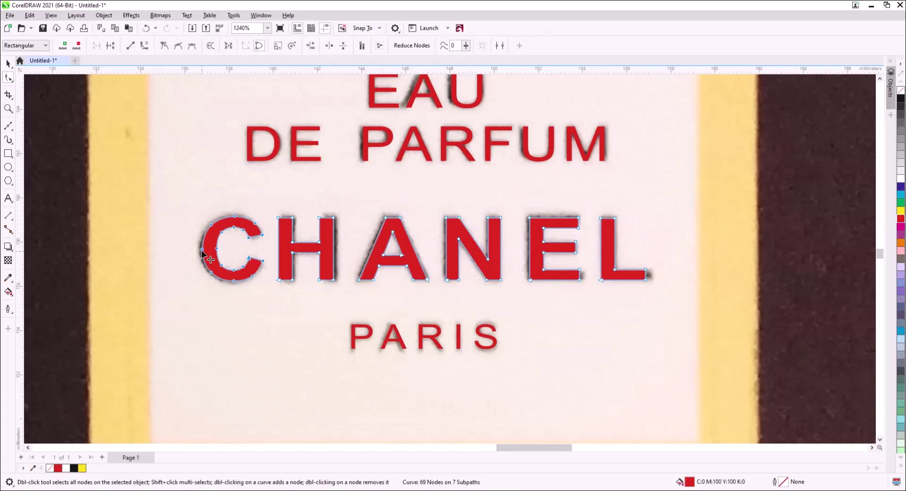
mouse_move(202, 249)
left_mouse_down()
mouse_move(120, 249)
mouse_move(209, 259)
left_mouse_up()
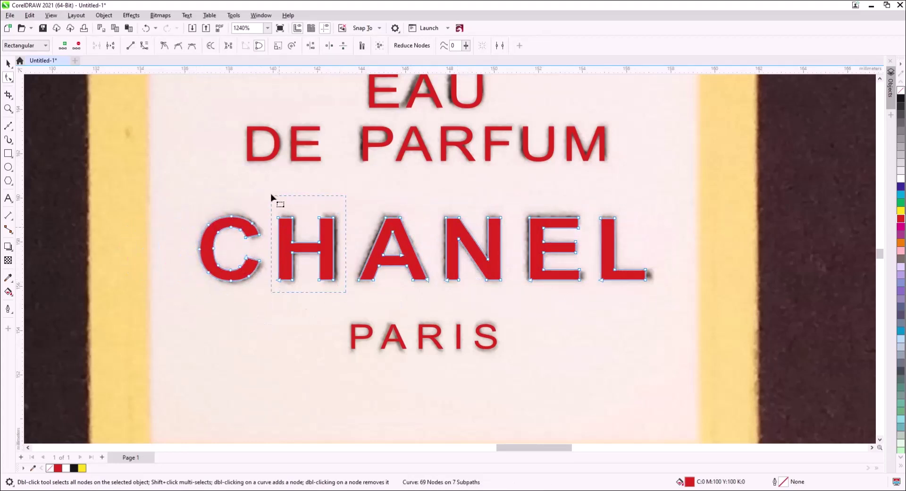
key("Right")
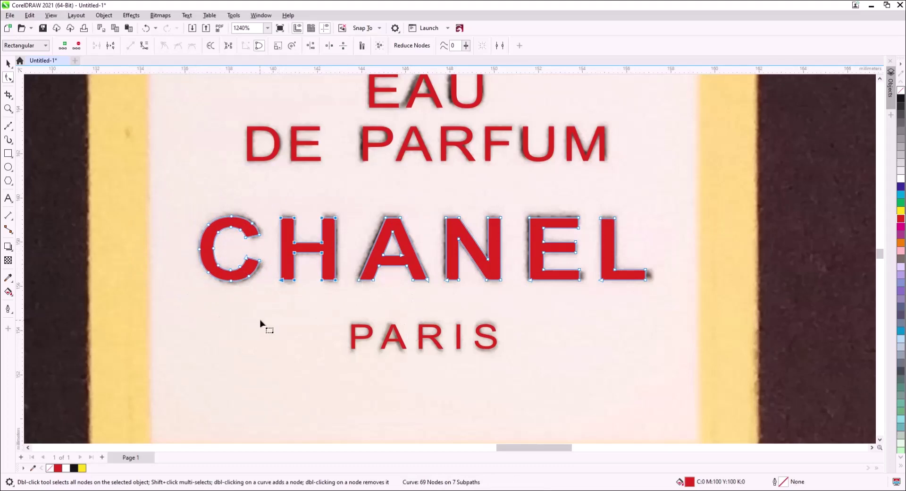
- Fill EAU, DE PARFUM, CHANEL and PARIS together with black
scroll(454, 216, "down", 1)
left_click_drag(463, 264, 462, 335)
key("space")
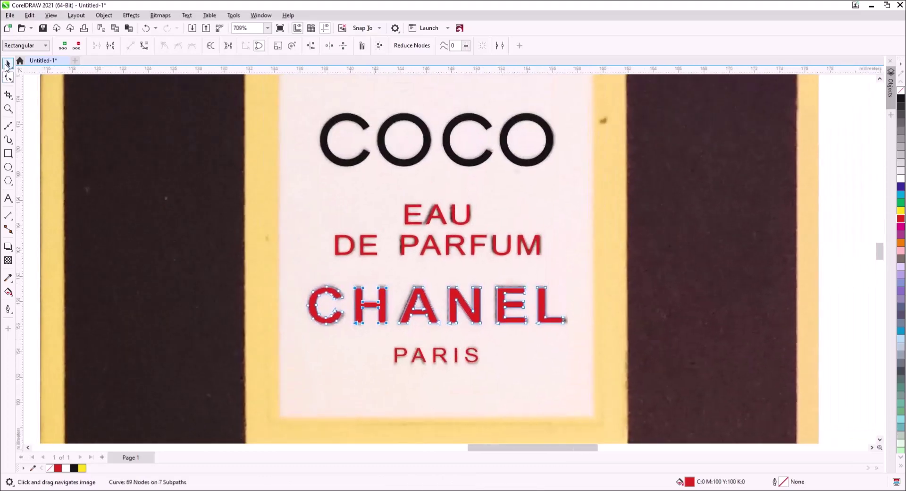
left_click_drag(679, 392, 271, 194)
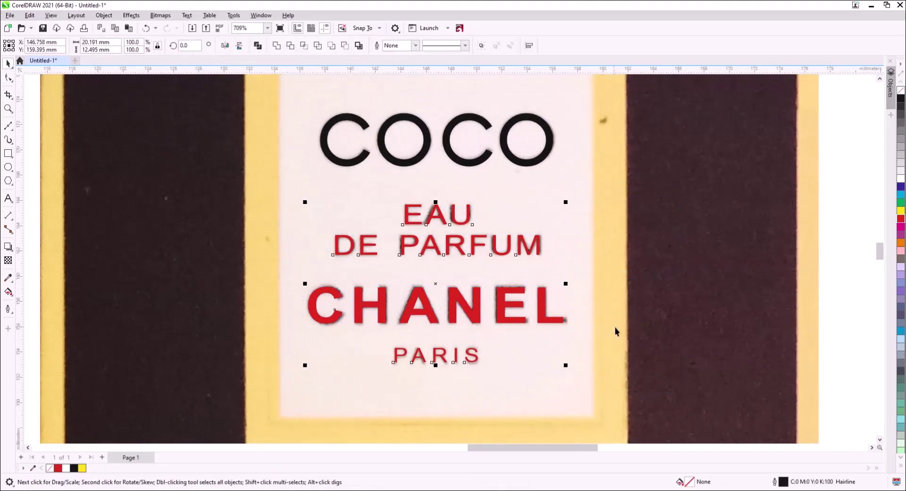
left_click(901, 99)
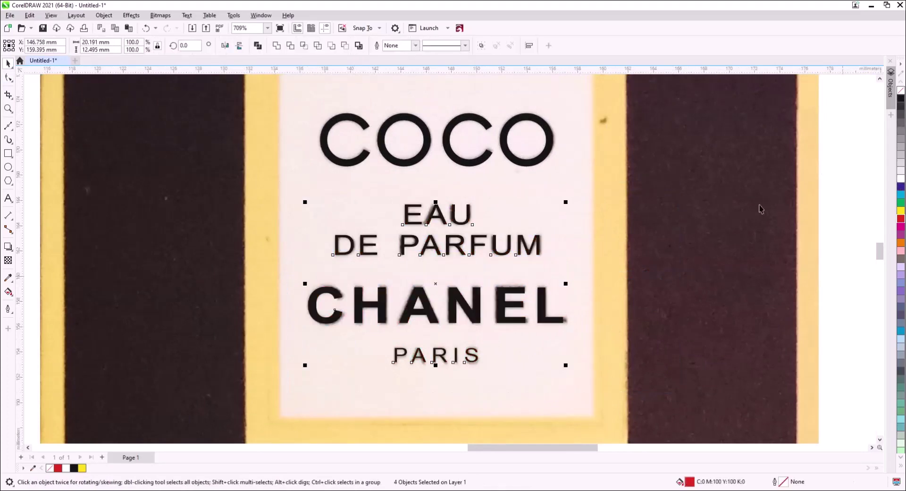
left_click(631, 305)
- Draw a rectangle about 24.9 × 29.5 mm over the label's white area
scroll(651, 362, "down", 2)
scroll(649, 361, "down", 2)
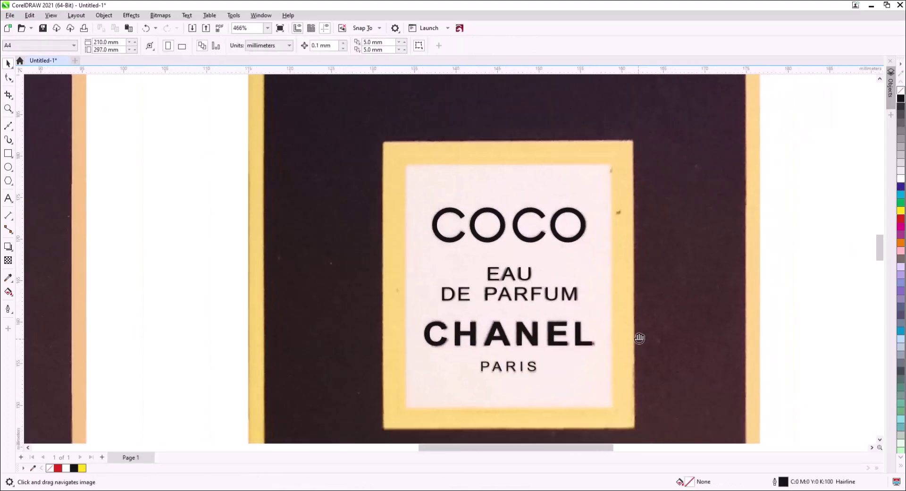
left_click(8, 153)
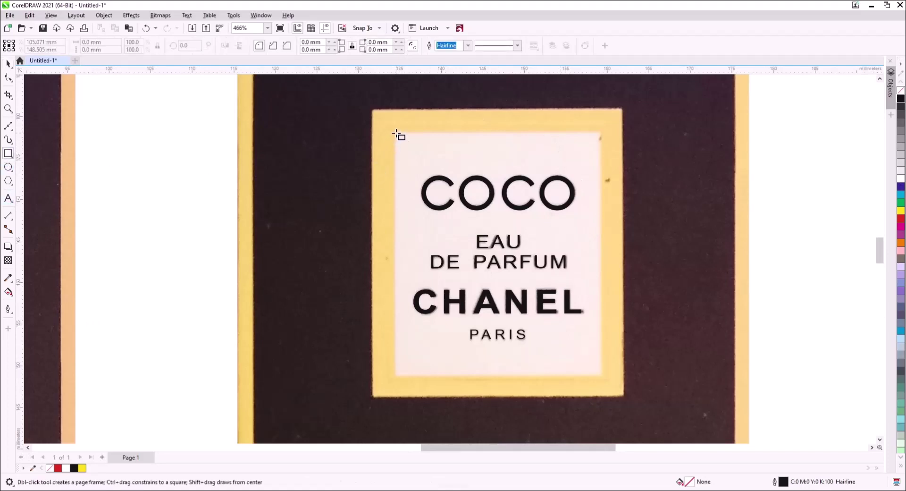
left_click_drag(394, 132, 601, 377)
left_click(8, 63)
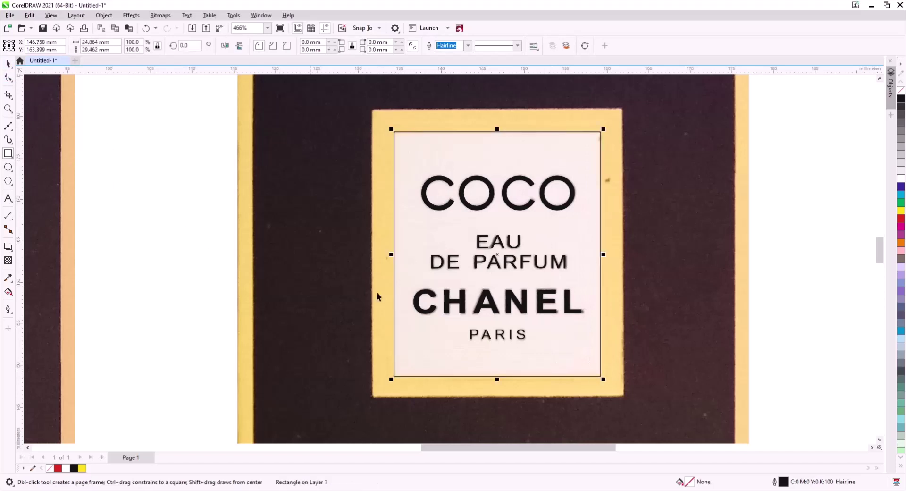
- Apply a one-step outside contour with a 2.0 mm offset to the label rectangle
left_click(10, 249)
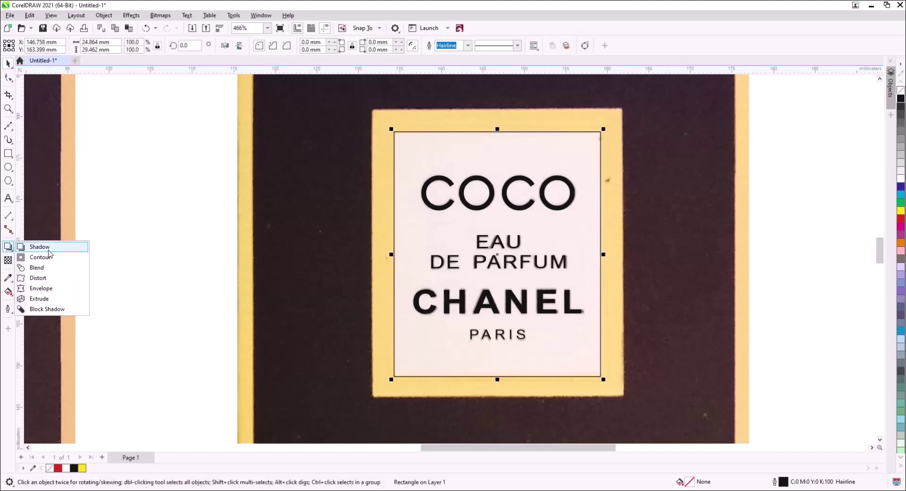
left_click(46, 260)
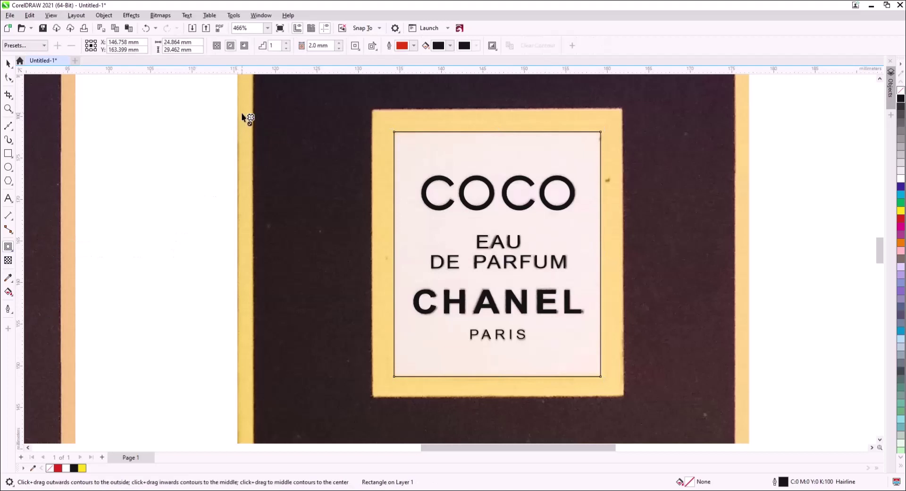
left_click(245, 47)
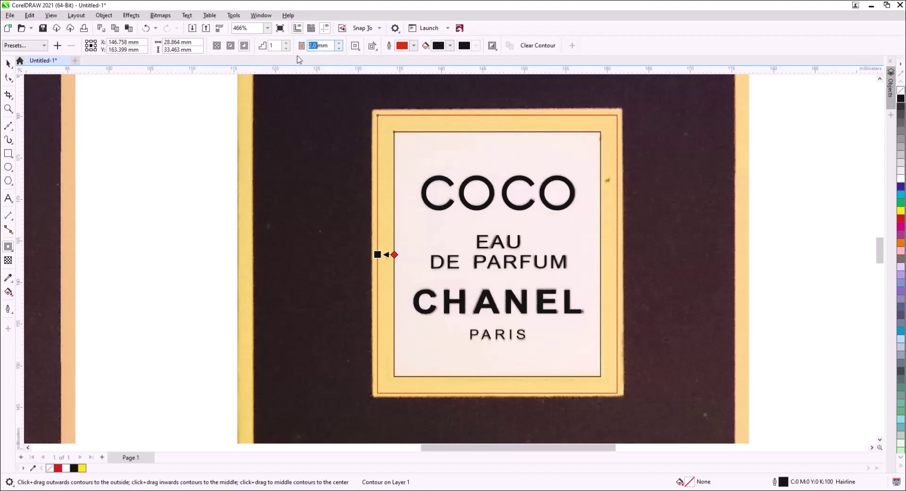
- Increase the contour offset in small increments to 2.6 mm so the outline follows the gold frame's outer edge
type("2")
key("Return")
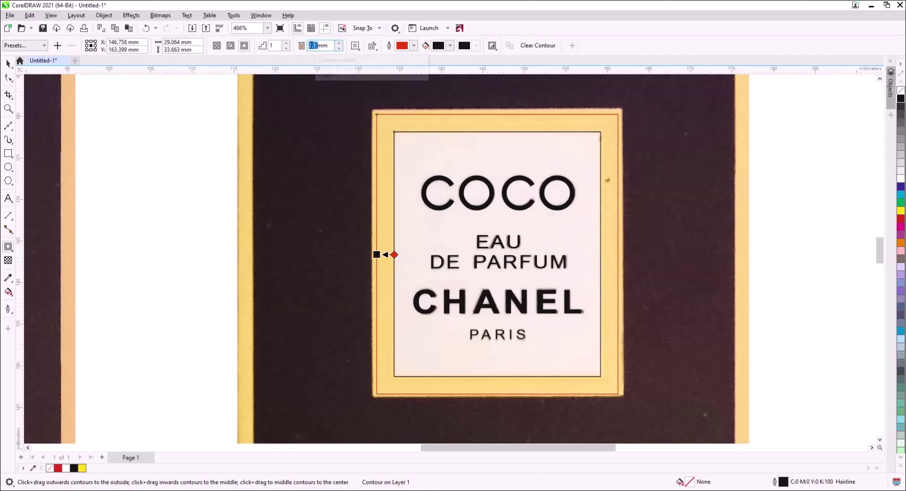
type("2")
key("Return")
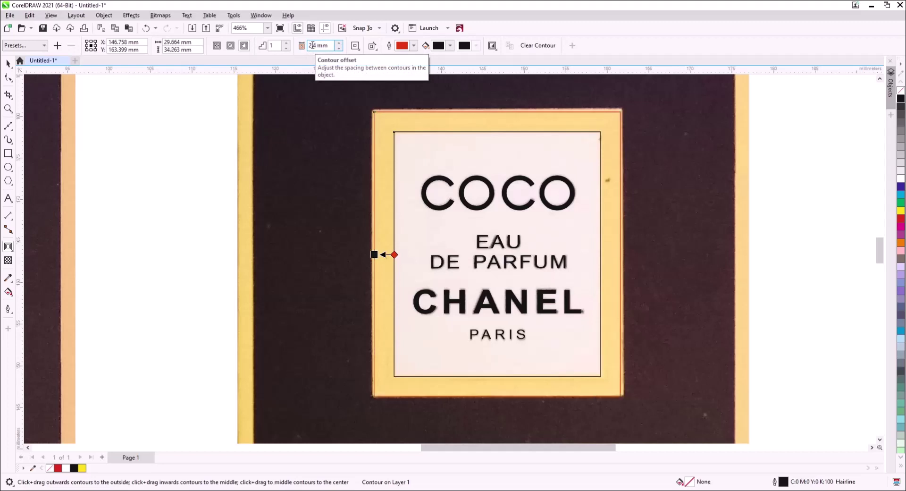
left_click(314, 45)
type("2")
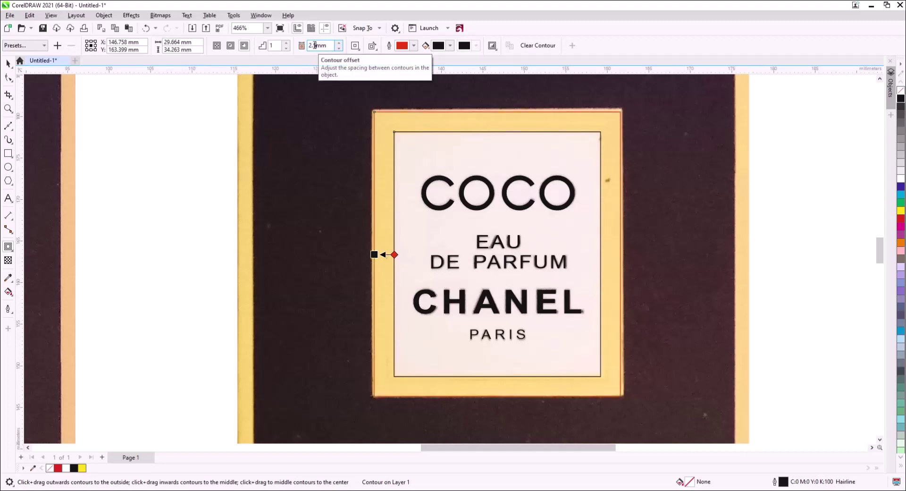
type(".5")
key("Return")
double_click(315, 46)
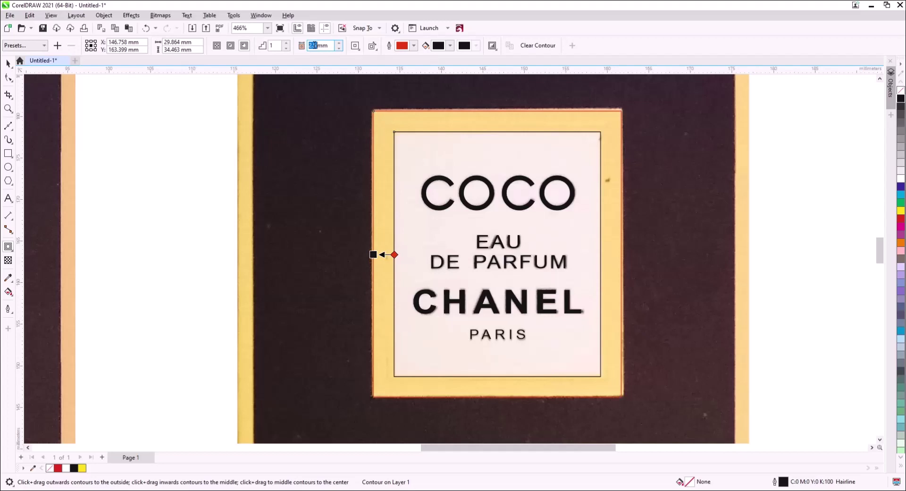
type("2.")
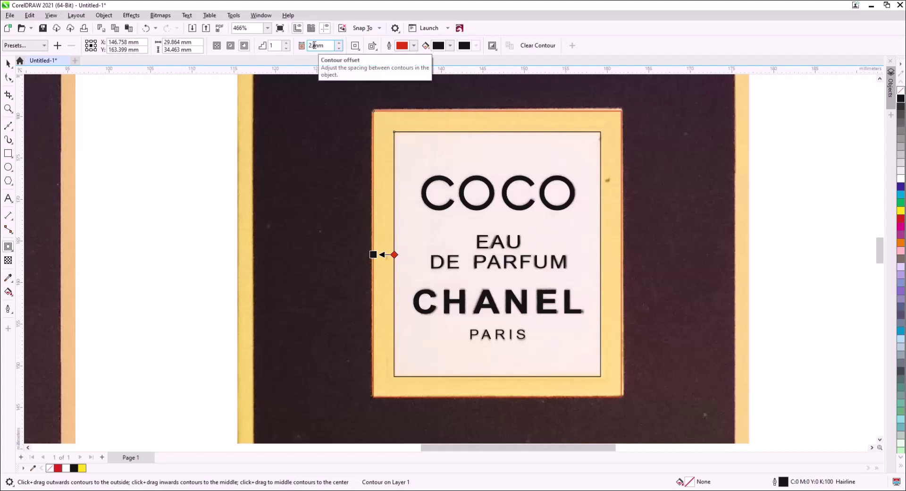
type("6")
key("Return")
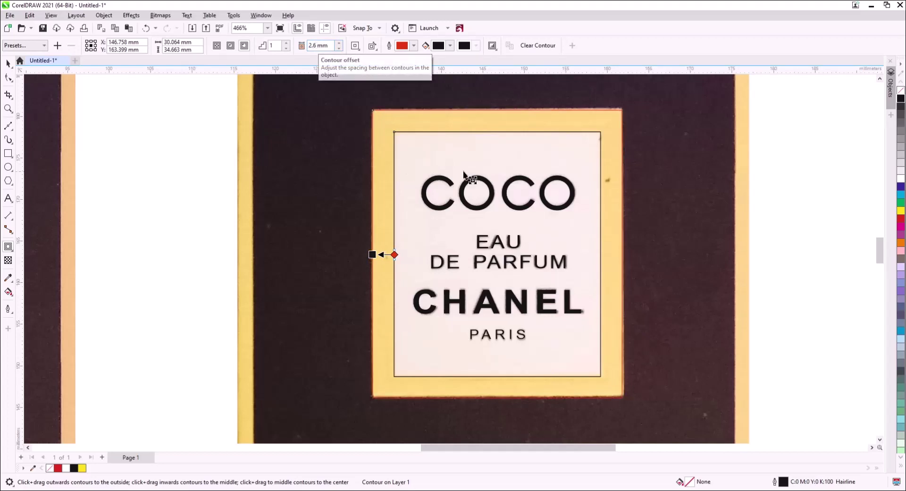
- Break the label's contour apart so its outer outline becomes separate from the inner rectangle
left_click(9, 63)
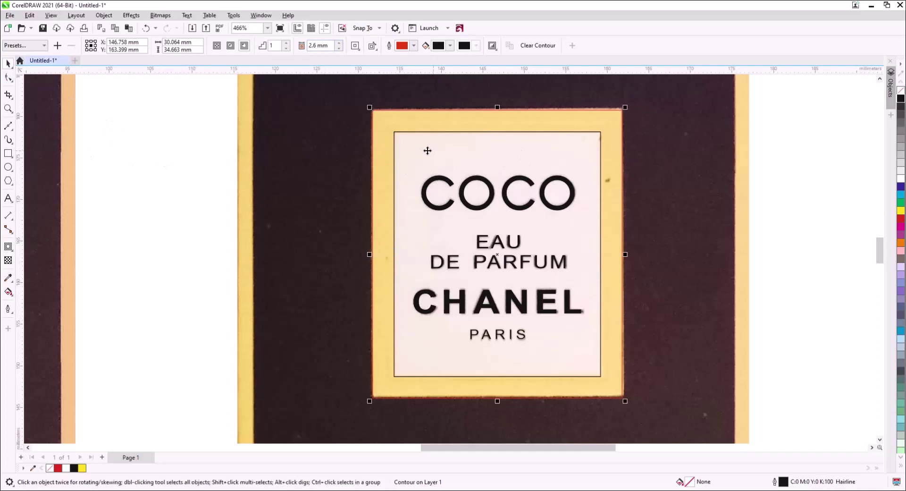
right_click(394, 142)
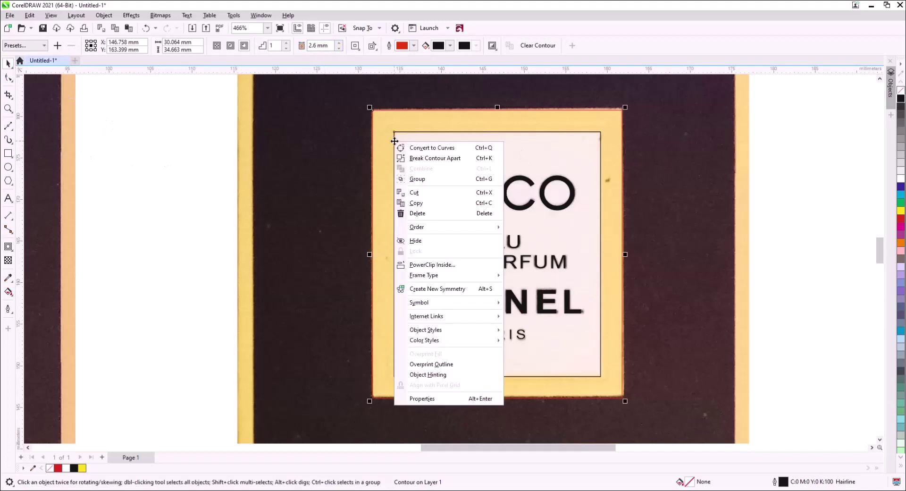
left_click(424, 159)
key("Escape")
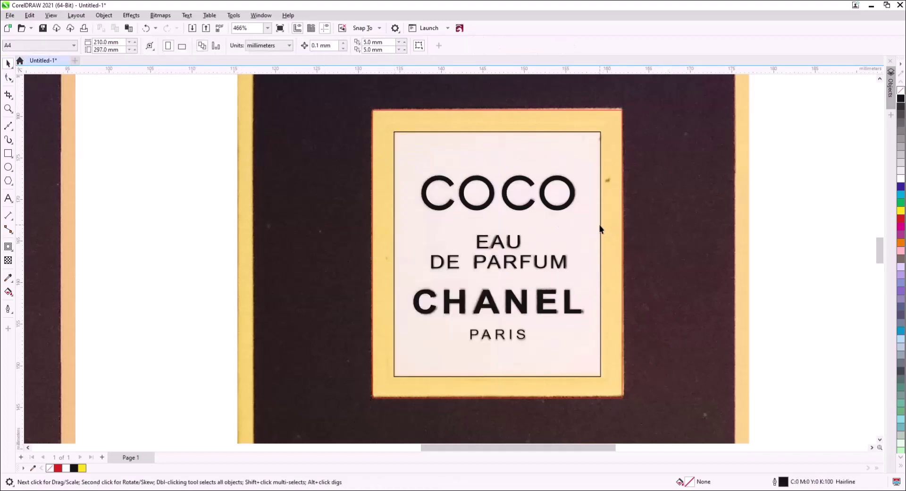
- Duplicate the inner label rectangle in place and combine the copy with the outer outline into one frame shape
left_click(599, 226)
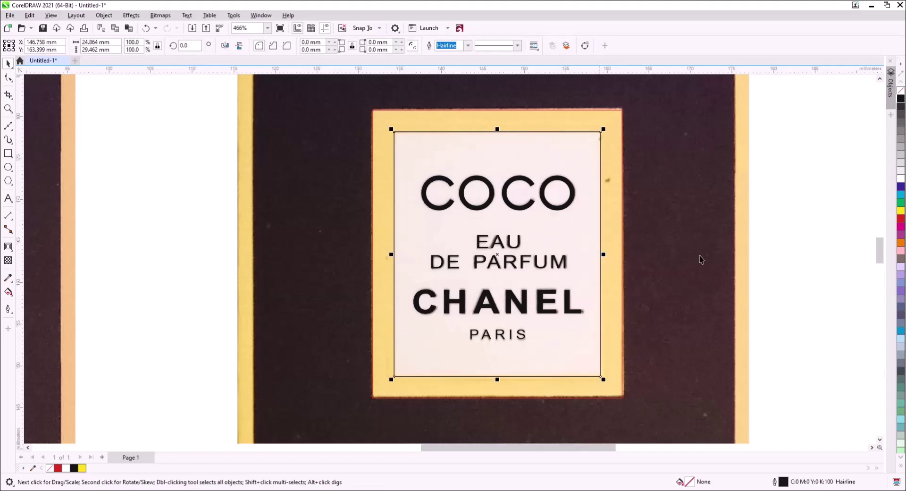
key("plus")
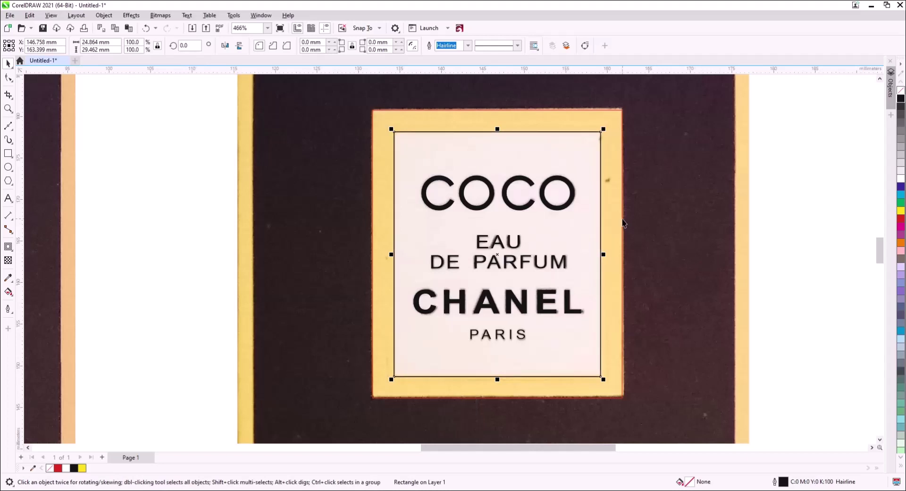
left_click(622, 222, "shift")
key("ctrl+l")
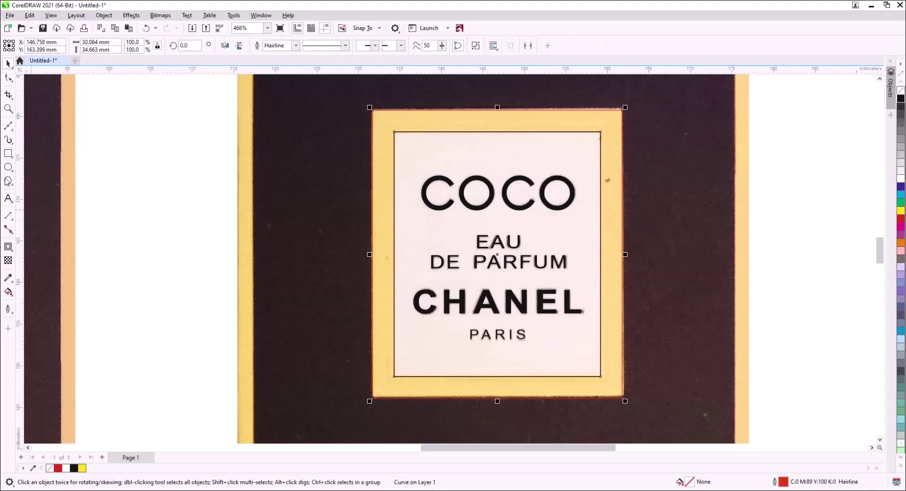
- Sample the gold color (#F9D776) from the photographed label border and fill the combined frame with it
left_click(17, 282)
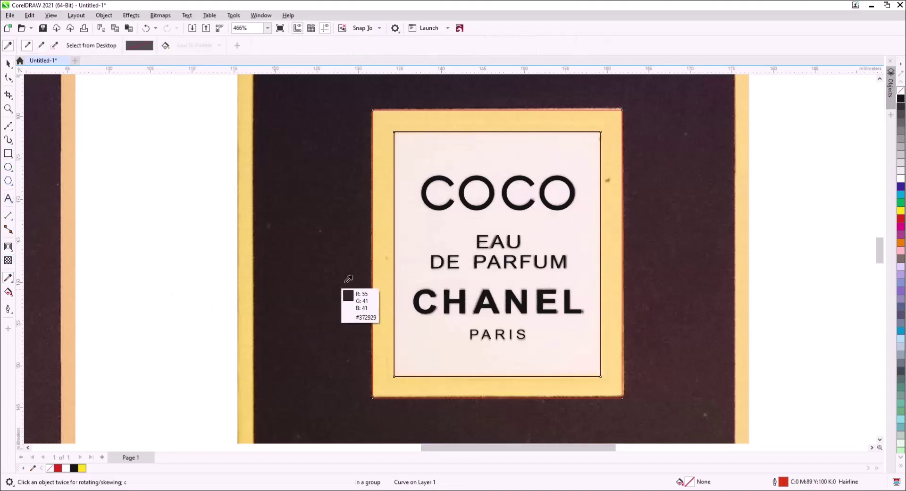
left_click(382, 236)
left_click(382, 236)
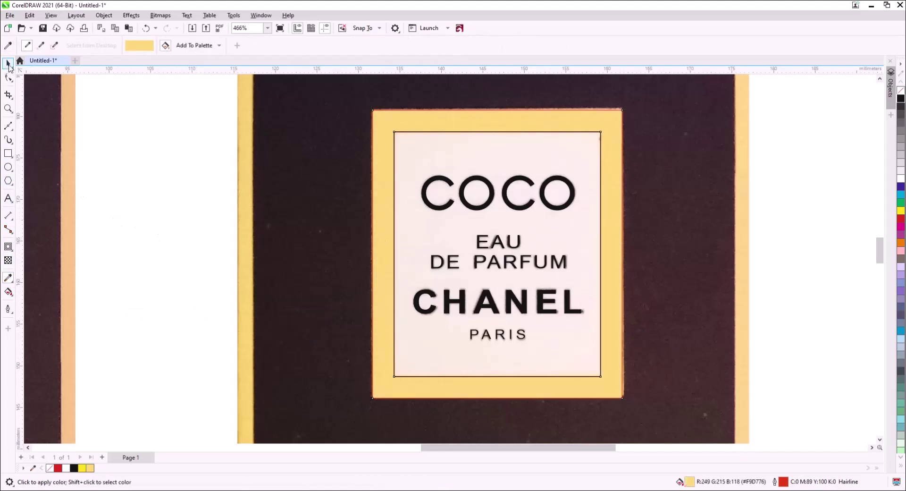
left_click(8, 64)
key("space")
- Fill the inner label rectangle with white and order it behind the lettering but above the photo
left_click(410, 154)
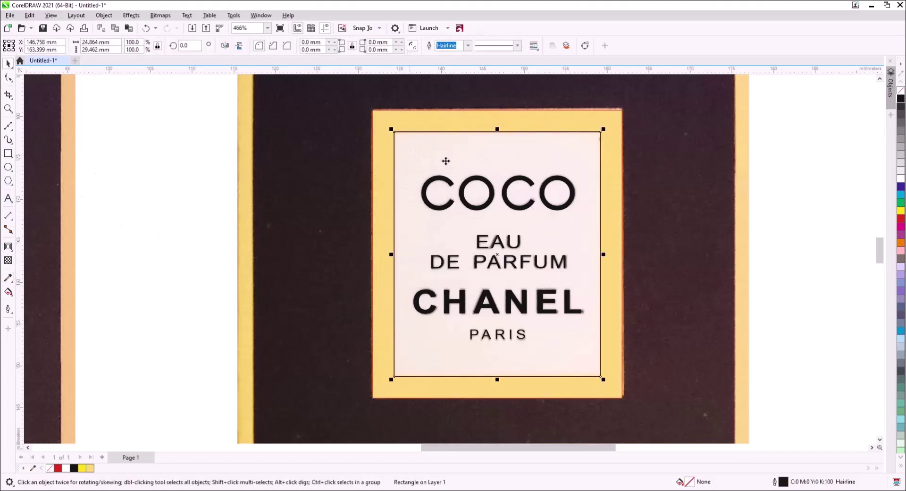
left_click(901, 178)
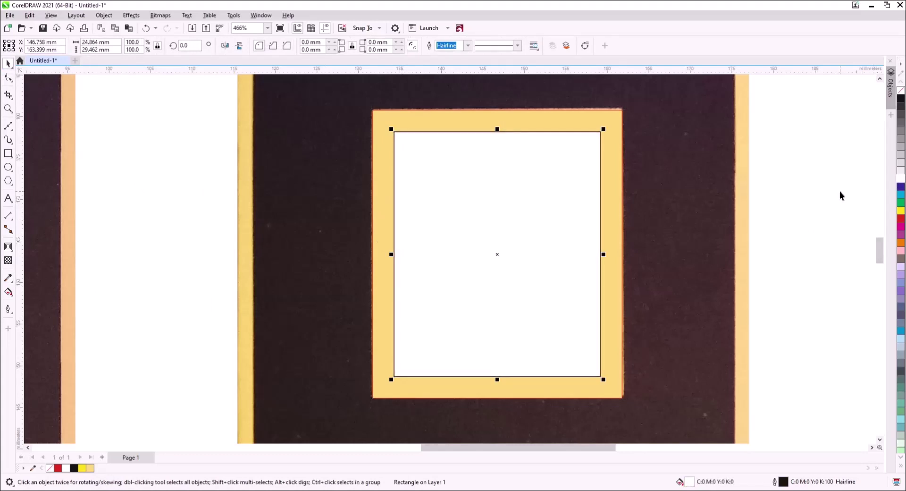
key("shift+Page_Down")
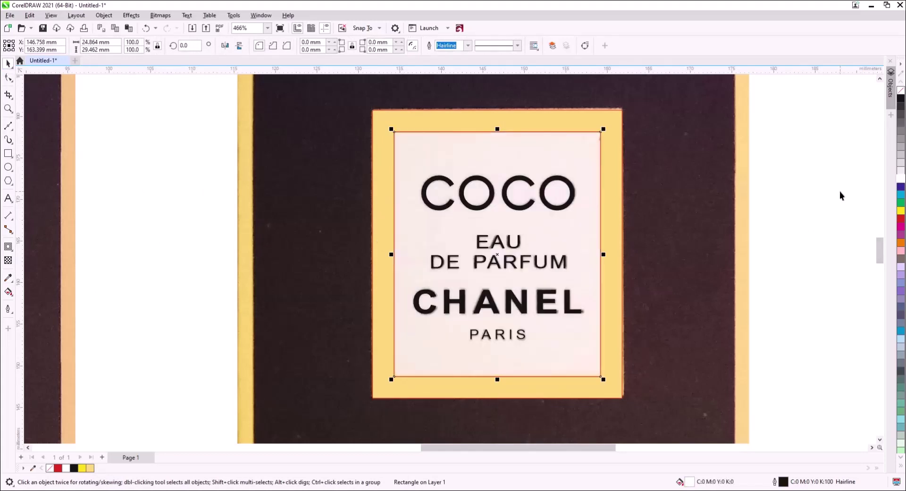
key("ctrl+Page_Up")
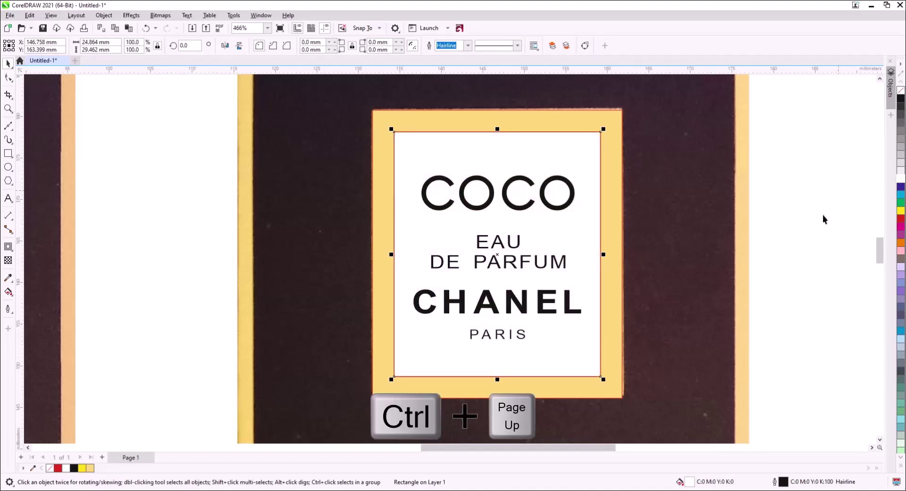
- Remove the outlines from the label's frame, white rectangle and lettering together
left_click(763, 285)
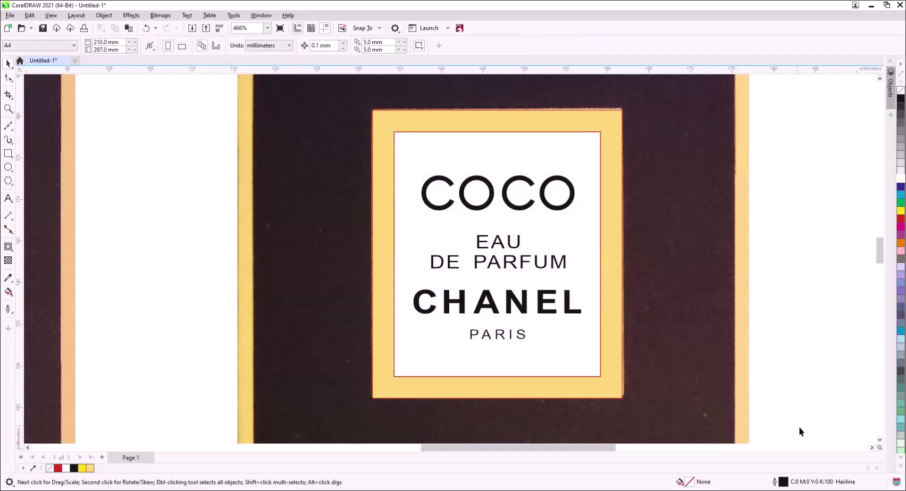
left_click_drag(799, 426, 328, 90)
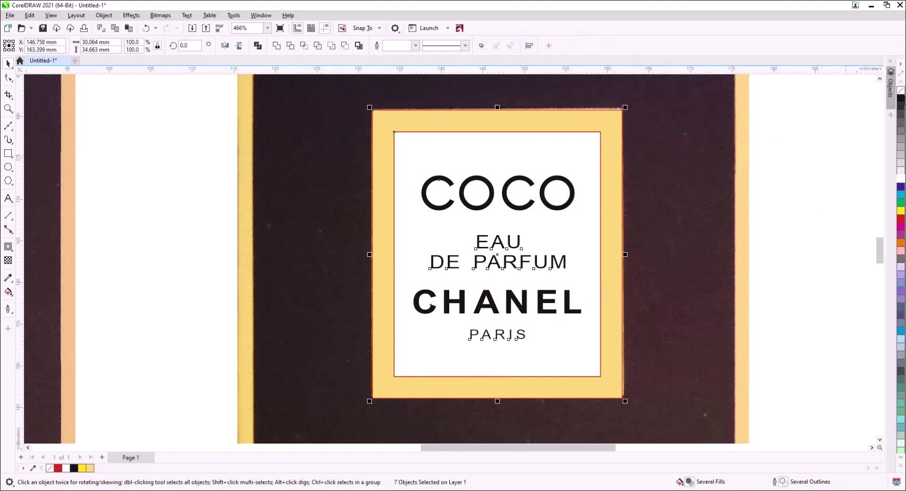
right_click(901, 91)
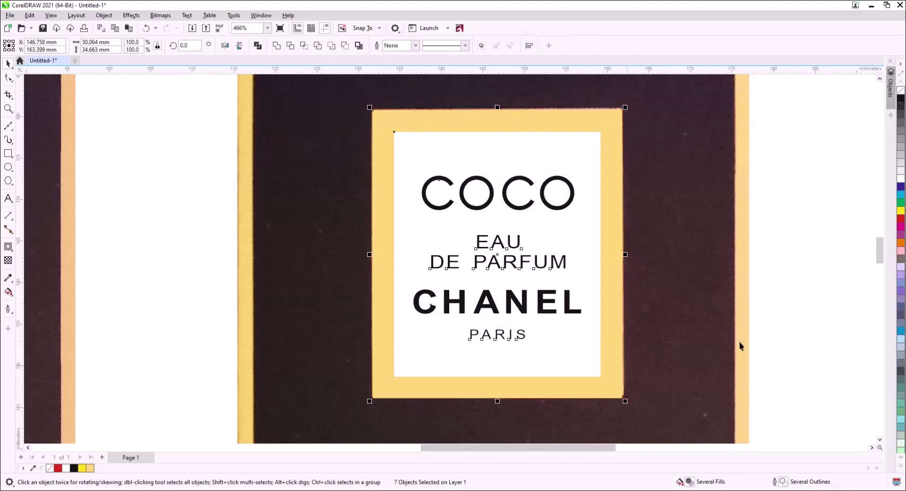
- Group the five label lettering objects and center the group vertically on the gold frame
left_click_drag(779, 365, 362, 170)
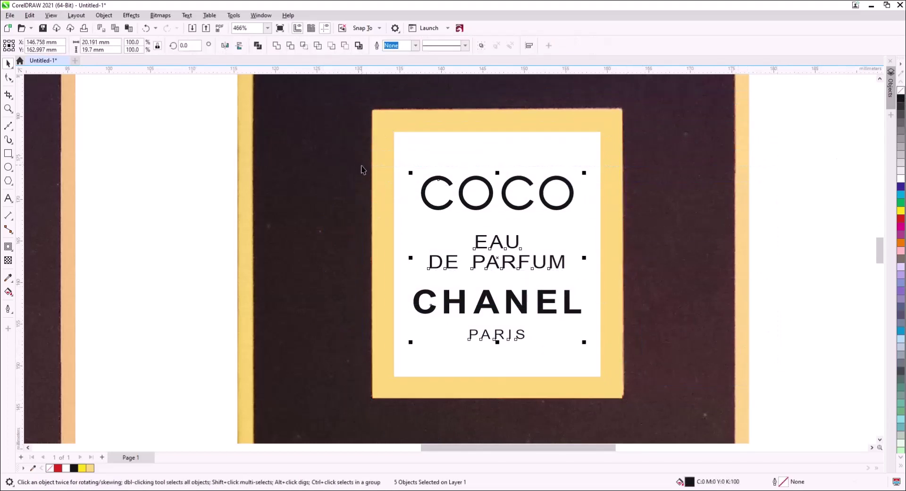
key("ctrl+g")
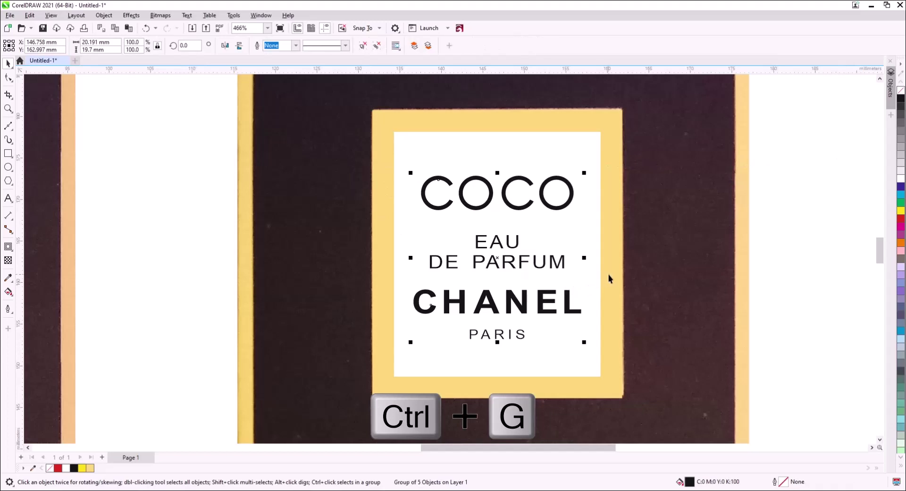
left_click(607, 274, "shift")
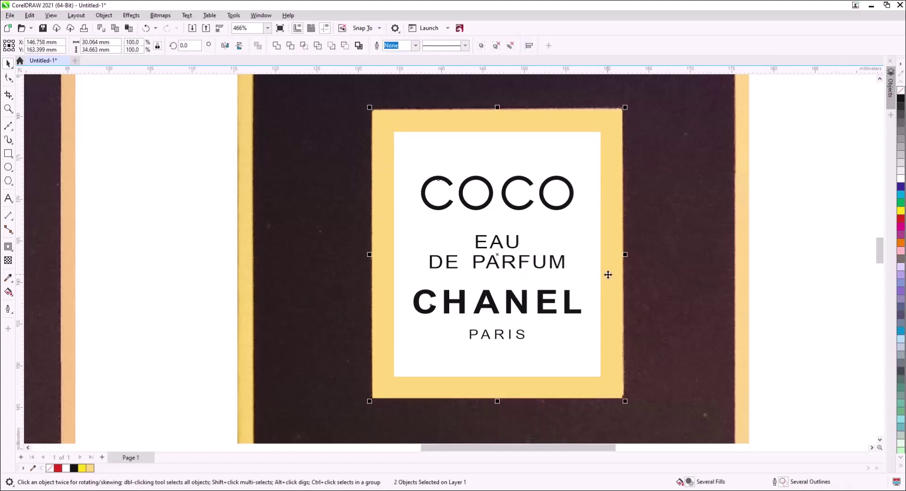
key("e")
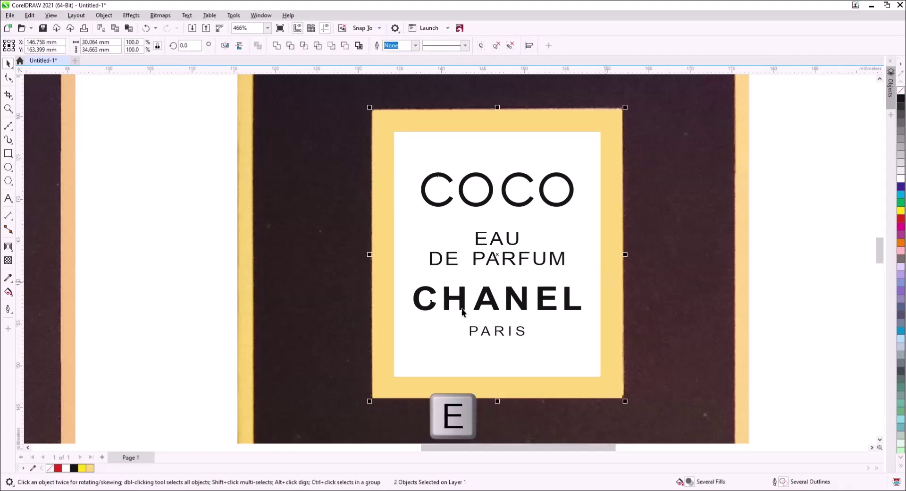
- Copy the back panel's multilingual text to the front, reduced to VAPORISATEUR, and place it just above the printed VAPORISATEUR
scroll(532, 283, "down", 2)
scroll(532, 282, "down", 2)
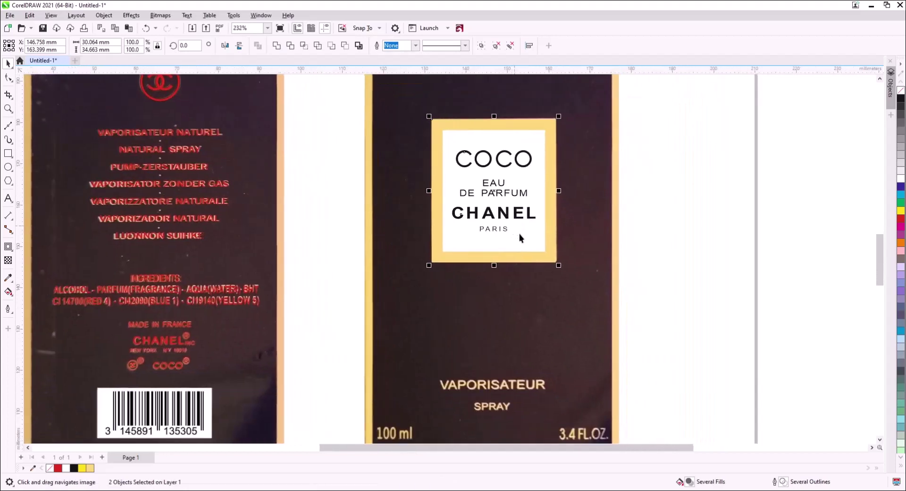
key("Escape")
left_click_drag(157, 185, 544, 323)
left_click(571, 340)
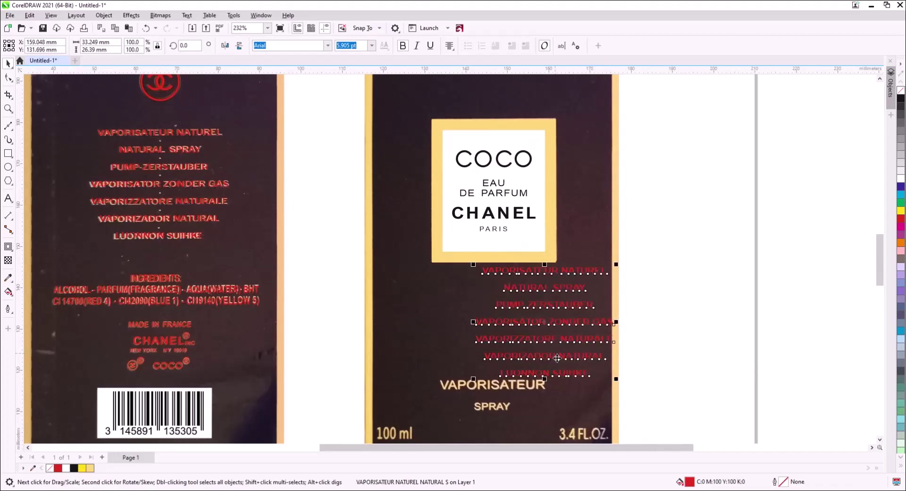
scroll(587, 347, "up", 4)
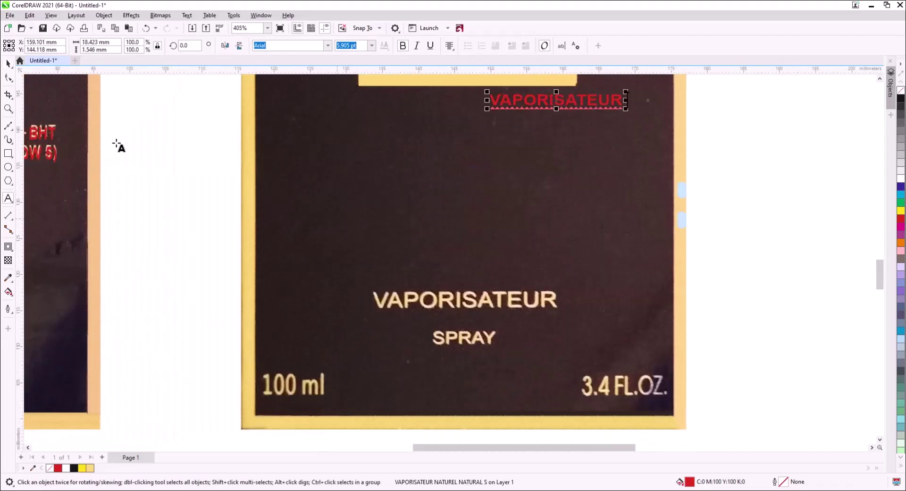
left_click(8, 63)
left_click_drag(557, 101, 444, 277)
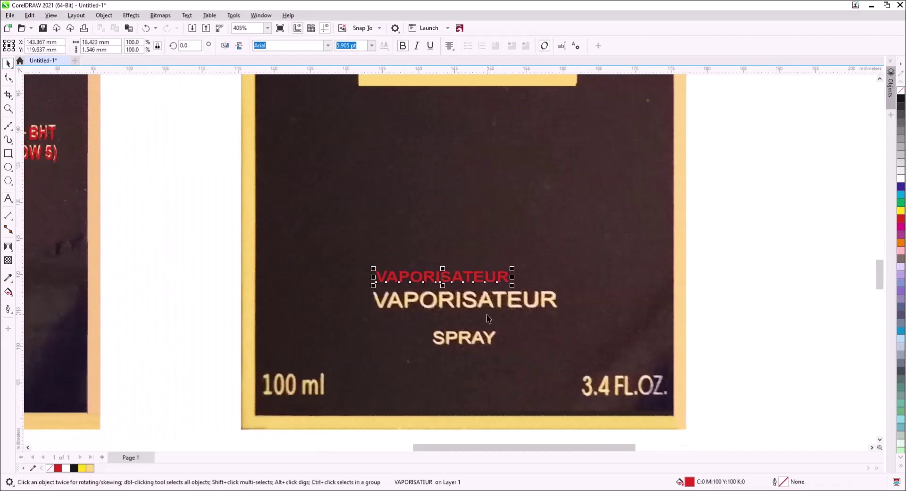
- Scale the red VAPORISATEUR text to about 25.5 mm wide and fit it over the printed word
left_click_drag(514, 285, 505, 305)
scroll(505, 306, "up", 2)
left_click_drag(635, 292, 630, 291)
- Duplicate the VAPORISATEUR text, change the copy to SPRAY and fit it over the printed SPRAY
left_click_drag(197, 290, 199, 291)
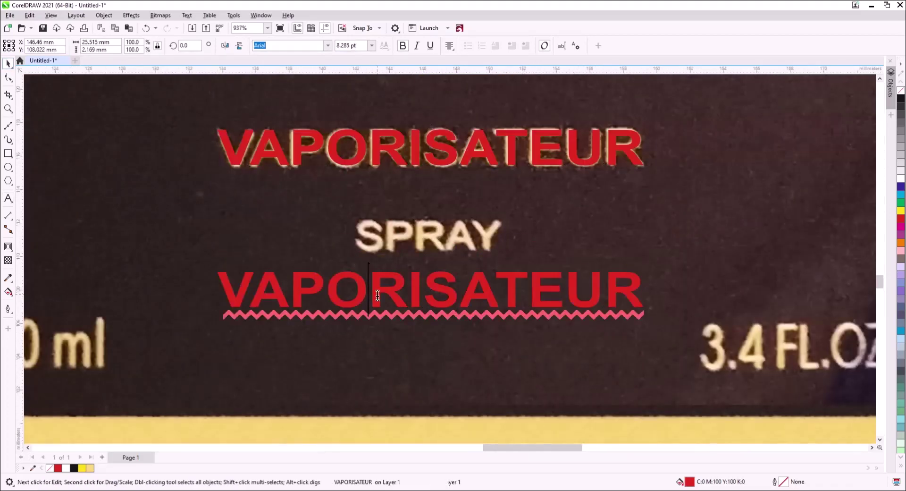
type("SPRAY")
mouse_move(472, 290)
left_mouse_down()
mouse_move(461, 239)
mouse_move(508, 238)
left_mouse_up()
- Copy the red text to the panel's lower corner, change it to 100 ml and fit it over the printed volume
scroll(680, 141, "down", 2)
mouse_move(509, 200)
left_mouse_down()
mouse_move(418, 285)
mouse_move(297, 250)
left_mouse_up()
right_click(418, 285)
double_click(420, 285)
key("ctrl+a")
type("100 ml")
mouse_move(346, 262)
left_mouse_down()
mouse_move(354, 264)
mouse_move(310, 274)
left_mouse_up()
- Copy the 100 ml text to the opposite lower corner, change it to 3.4 FL.OZ. and fit it over the print
left_click_drag(334, 270, 807, 257)
left_click(619, 287)
double_click(573, 265)
key("ctrl+a")
type("3.4 FL.OZ.")
key("ctrl+space")
key("ctrl+k")
left_click(754, 344)
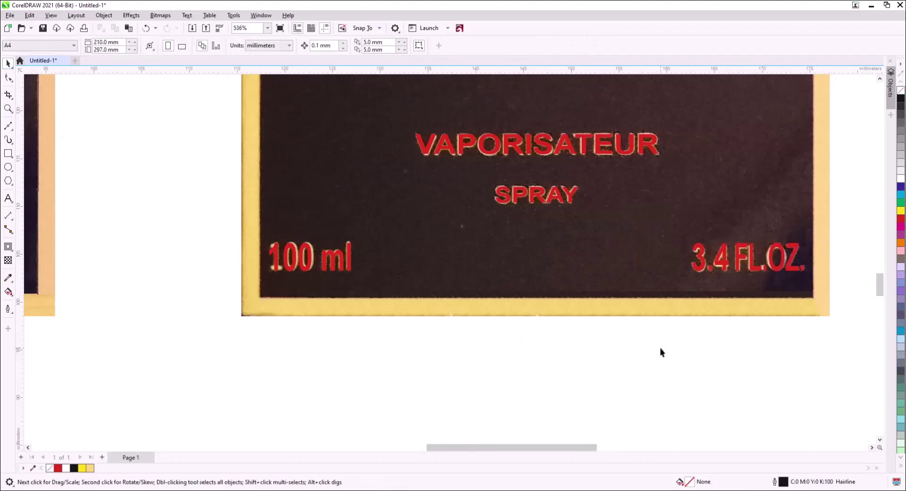
scroll(656, 352, "down", 4)
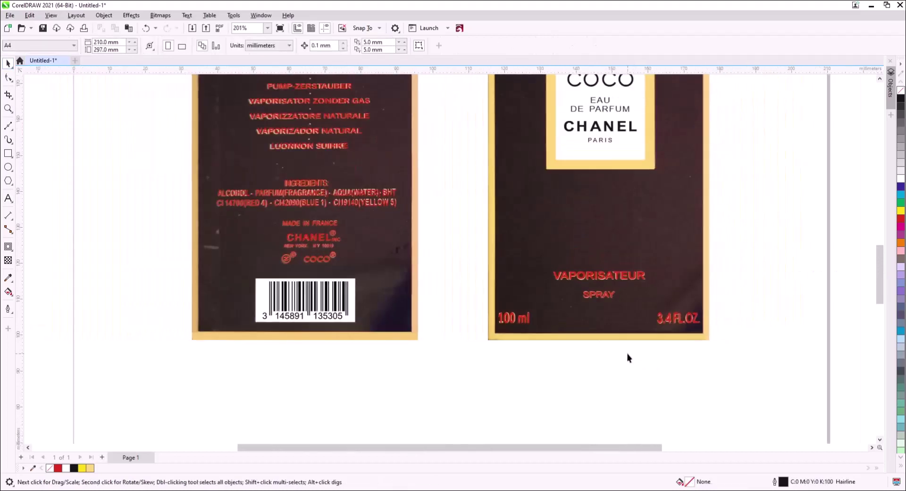
left_click_drag(627, 354, 589, 382)
scroll(577, 399, "down", 2)
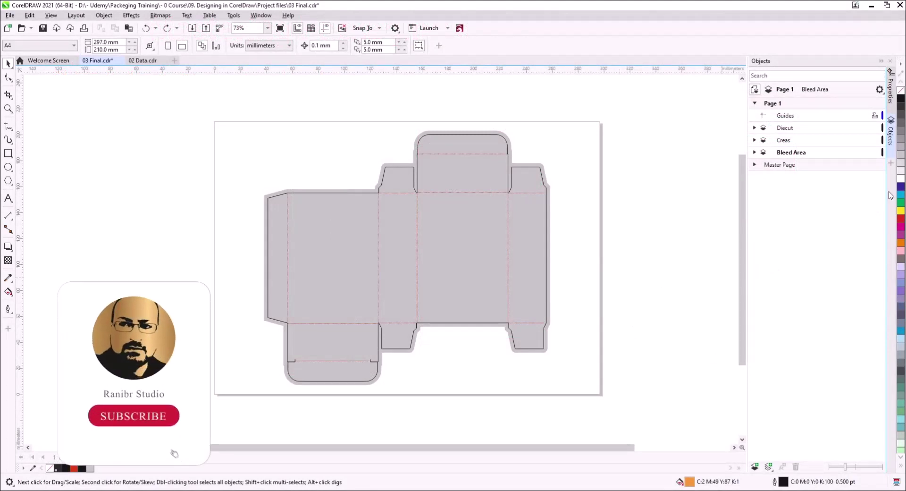
- Add a new layer named Gold to the box dieline document, above the Diecut layer
left_click(755, 468)
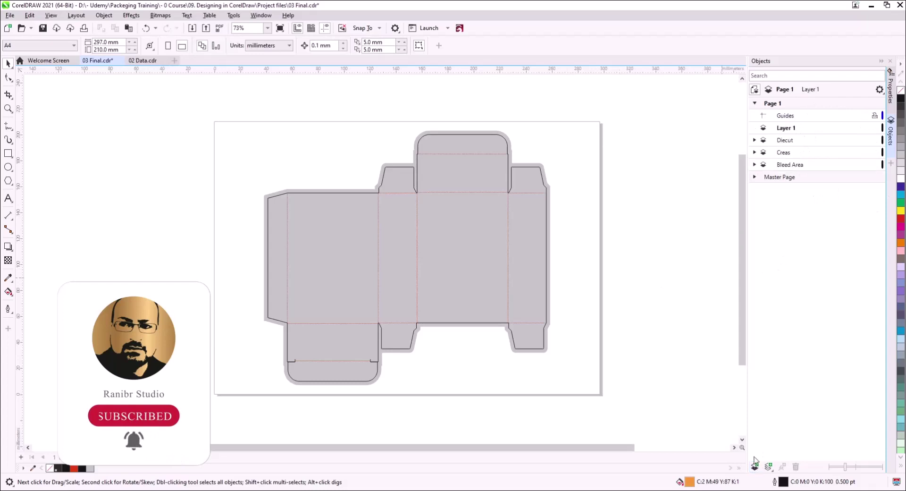
double_click(787, 129)
type("Gold")
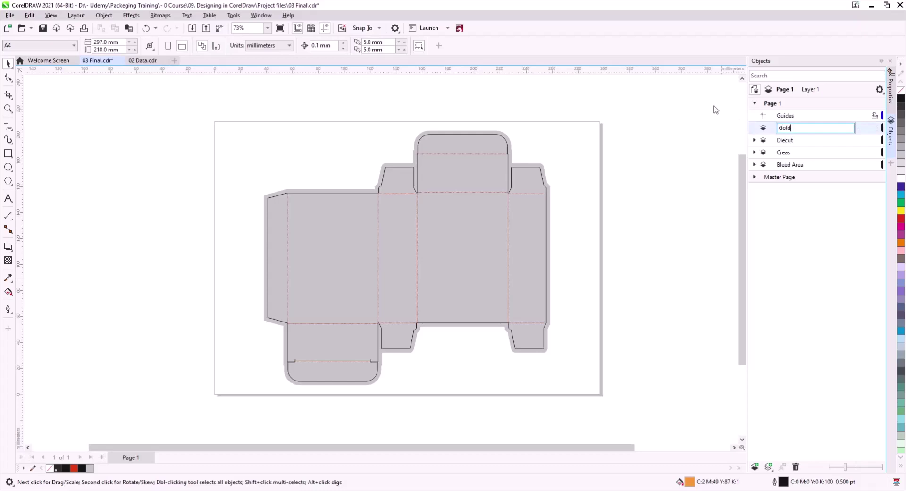
key("Return")
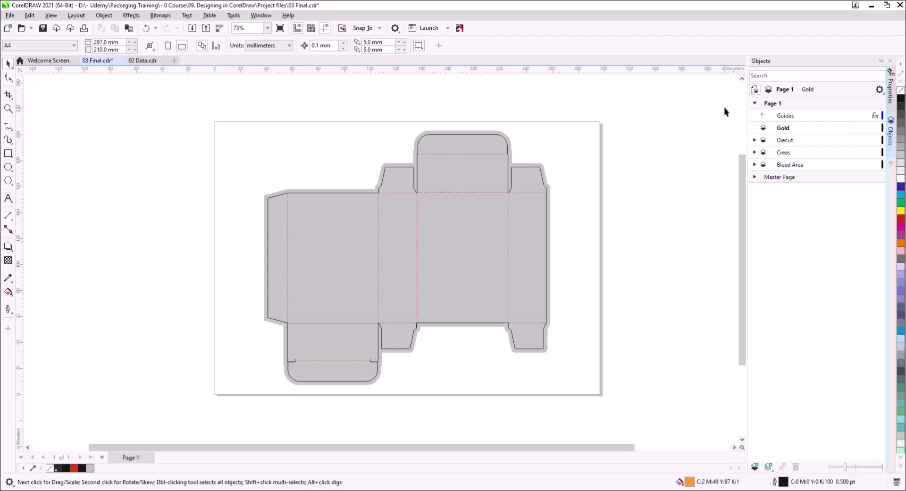
- Add a new layer named Black above the Gold layer
left_click(755, 467)
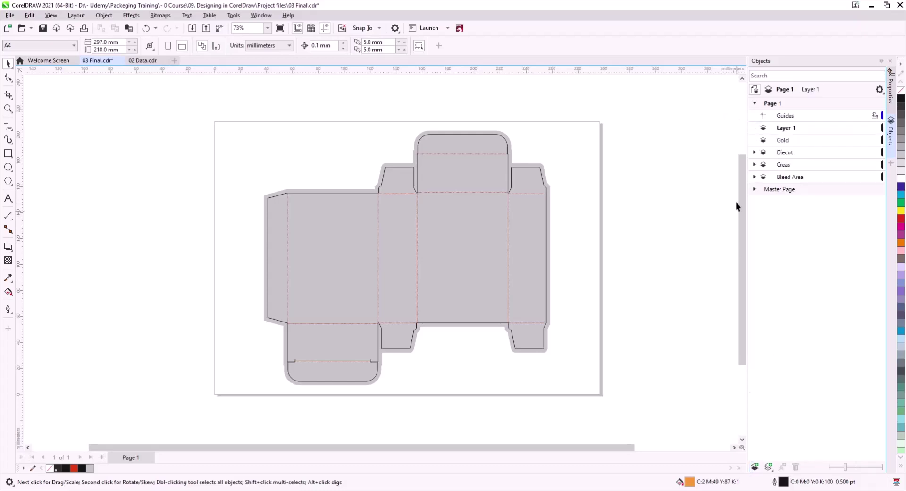
double_click(785, 130)
type("Black")
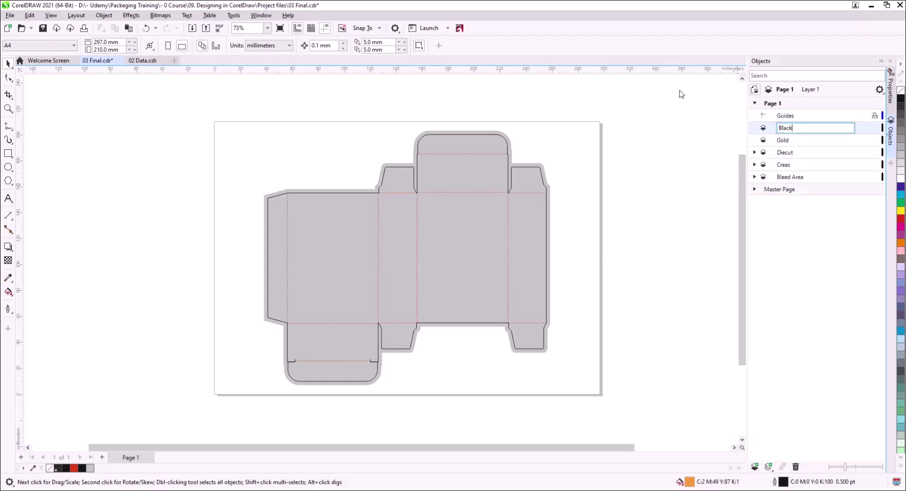
key("Return")
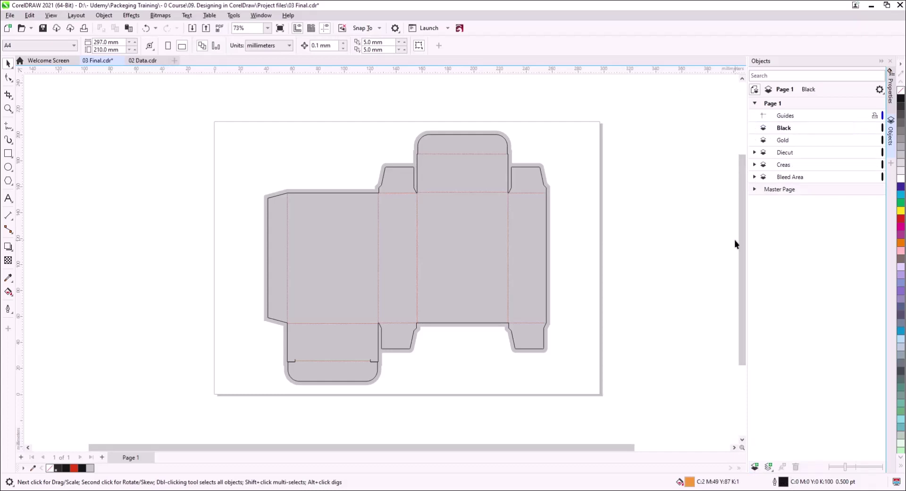
- Add a new layer named Data above the Black layer
left_click(755, 466)
double_click(783, 129)
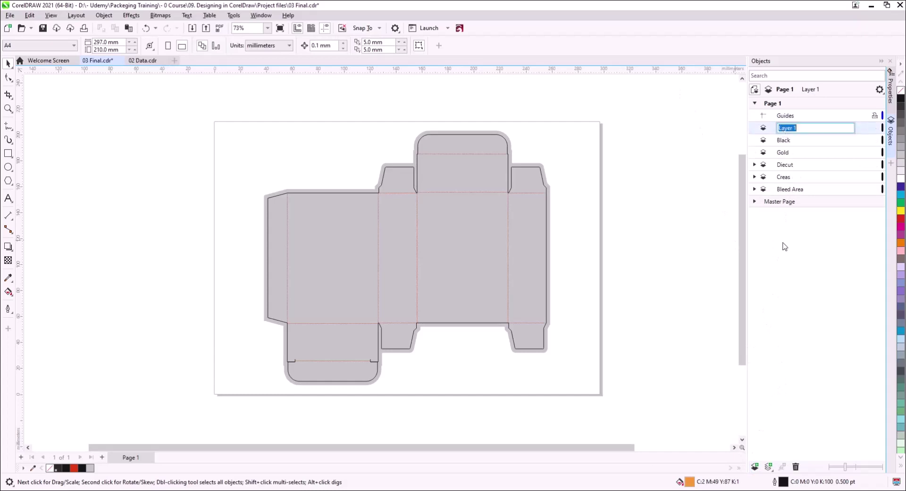
type("Data")
key("Return")
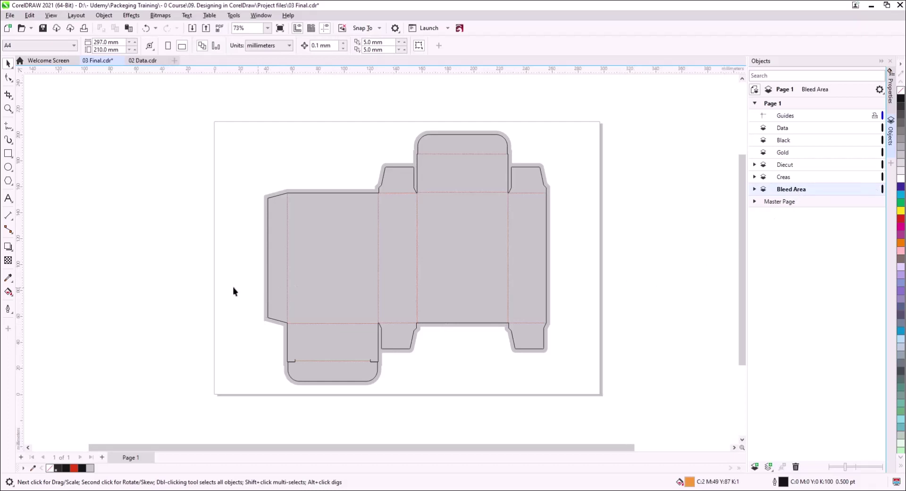
- Draw an unfilled rectangle about 29 by 120 mm over the glue flap and hide the Creas and Diecut layers
left_click(8, 154)
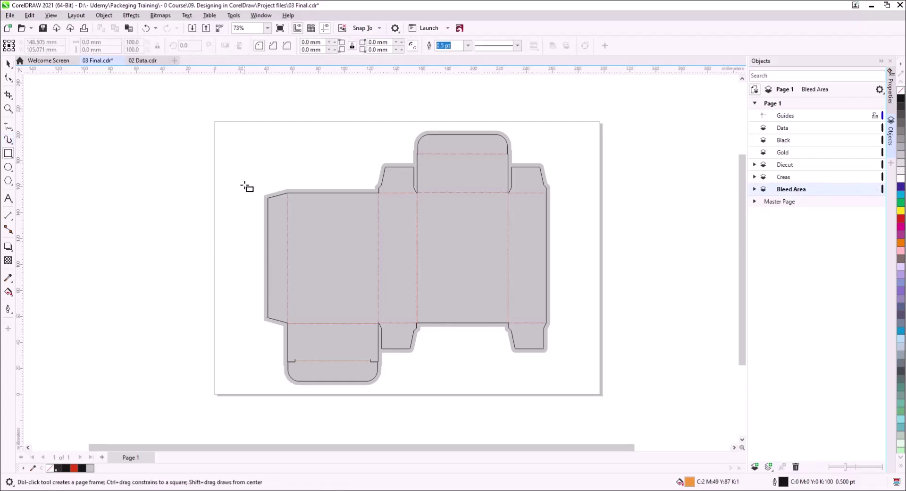
left_click_drag(246, 183, 284, 339)
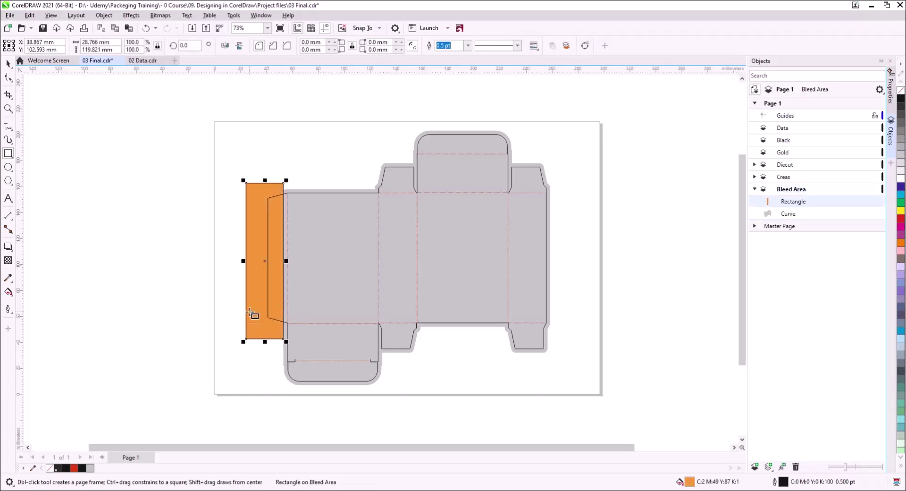
left_click(8, 66)
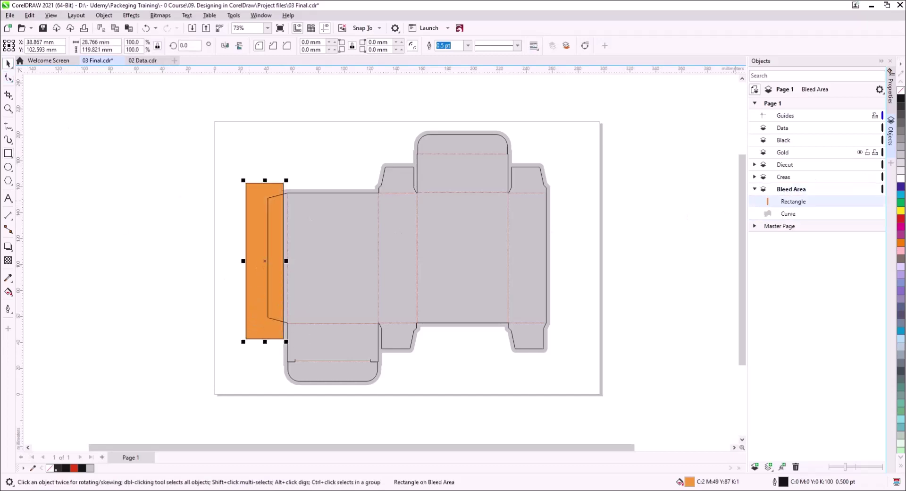
left_click(901, 93)
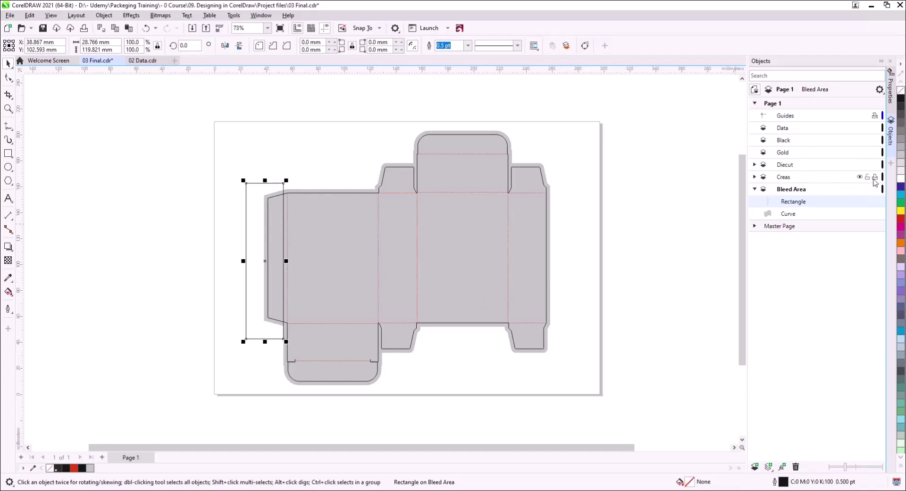
left_click(860, 177)
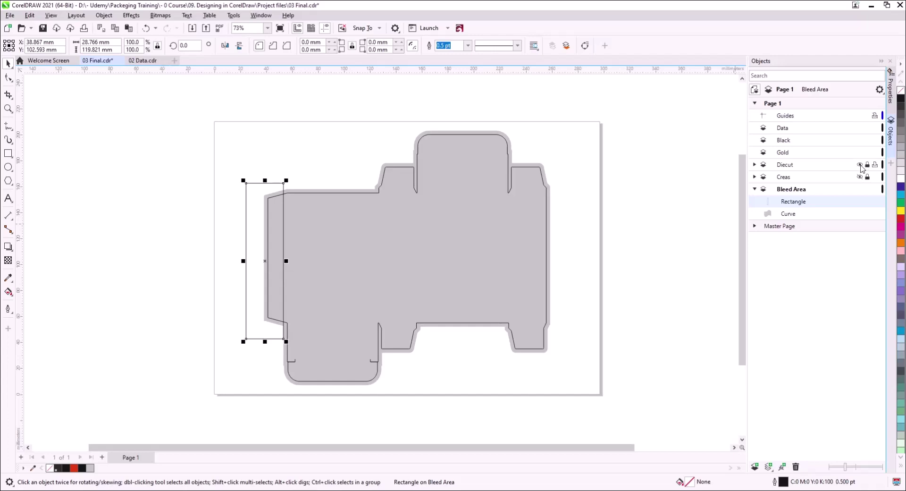
left_click(860, 165)
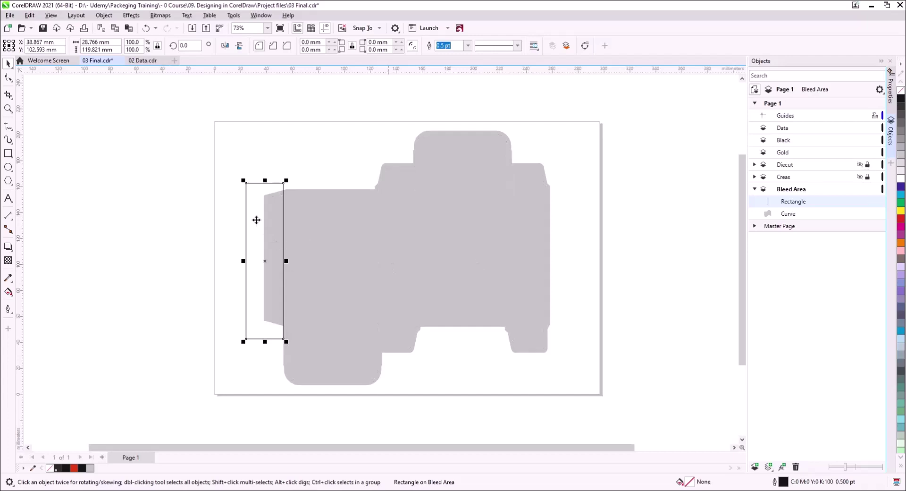
- Trim the glue flap area off the bleed curve with the rectangle and delete the rectangle
key("shift")
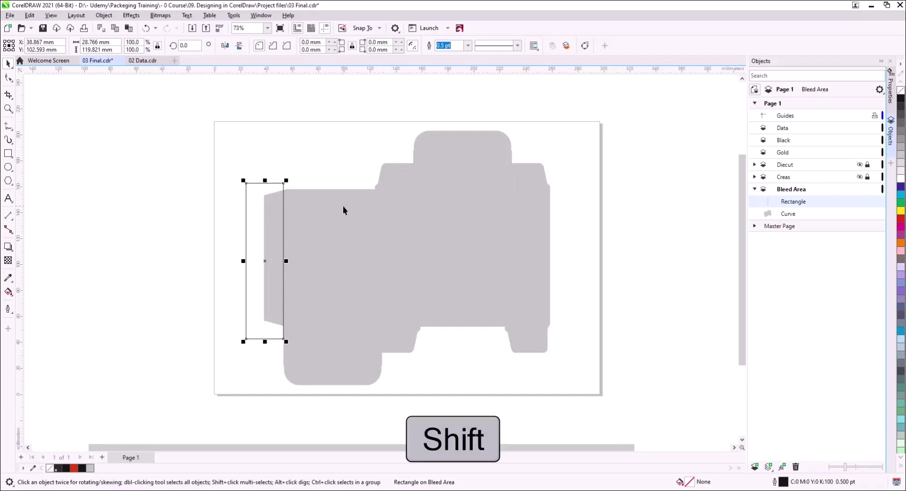
left_click(345, 206, "shift")
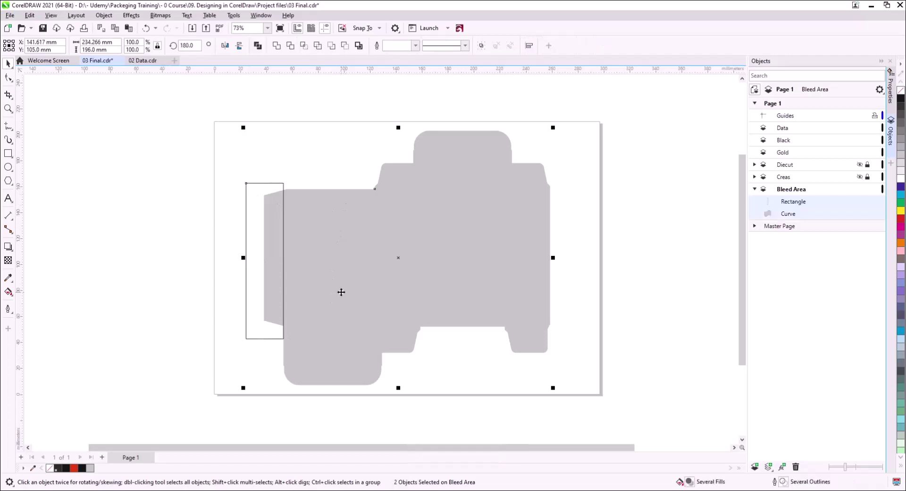
key("m")
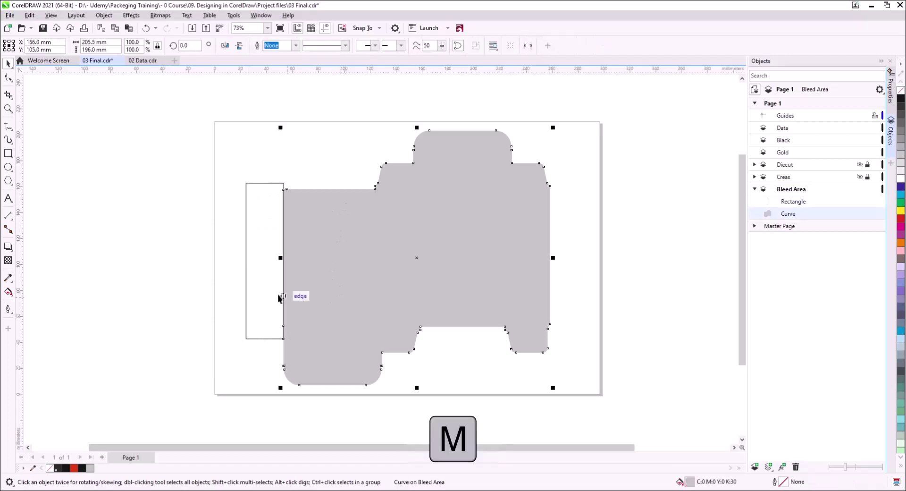
left_click(282, 297)
key("Delete")
- Copy the trimmed bleed curve onto the Gold layer and hide the Bleed Area layer
left_click(366, 283)
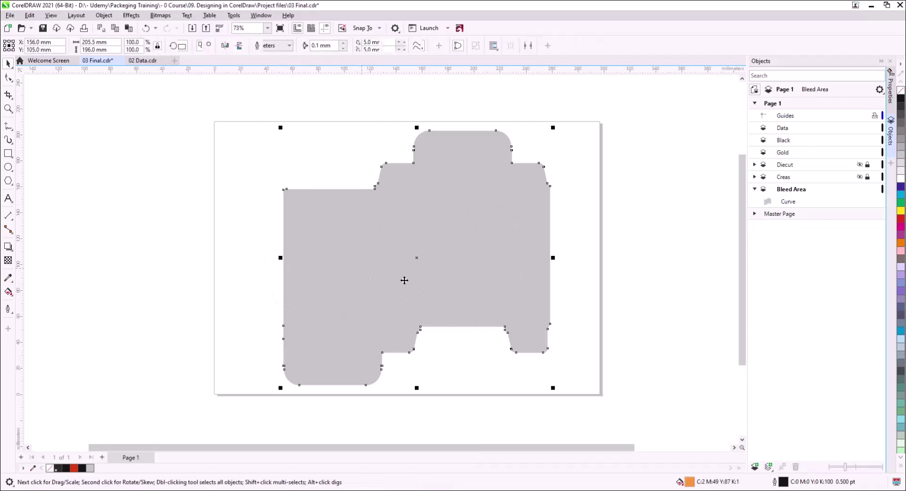
key("ctrl+c")
left_click(524, 224)
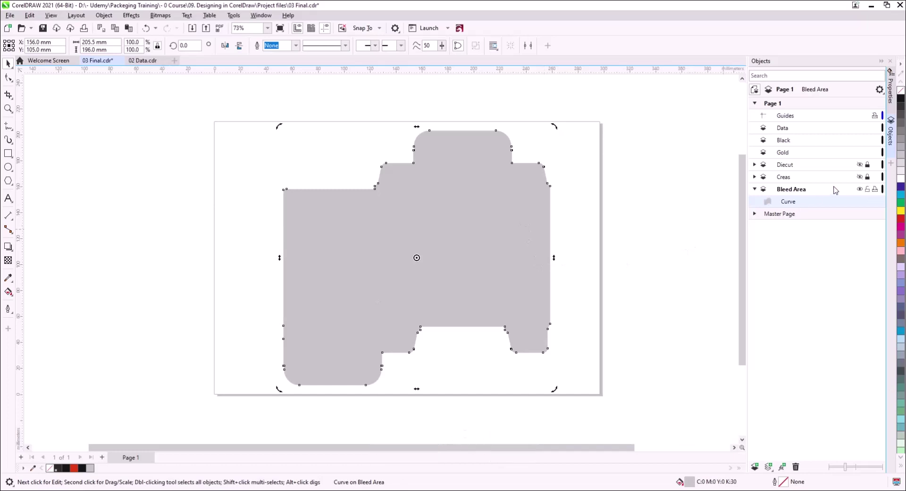
left_click(819, 152)
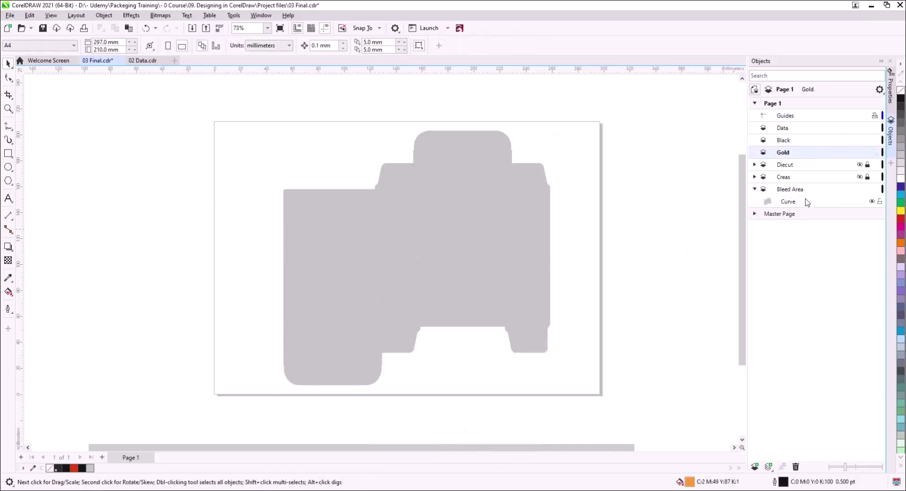
key("ctrl+v")
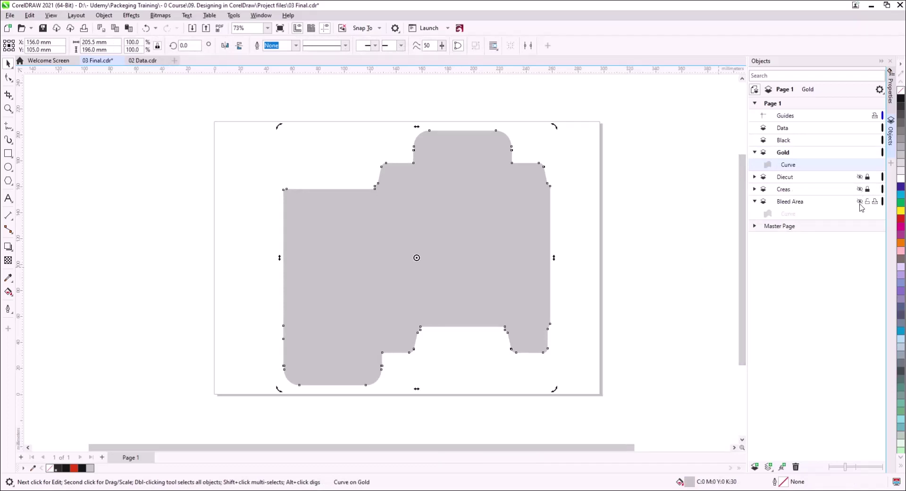
left_click(616, 250)
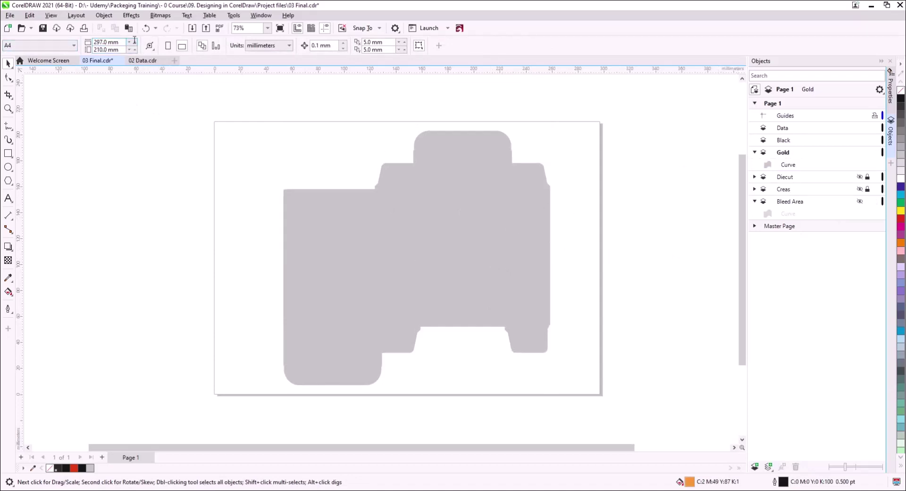
- Import the gold texture 2.jpg onto the Gold layer at original size, beside the dieline
left_click(193, 29)
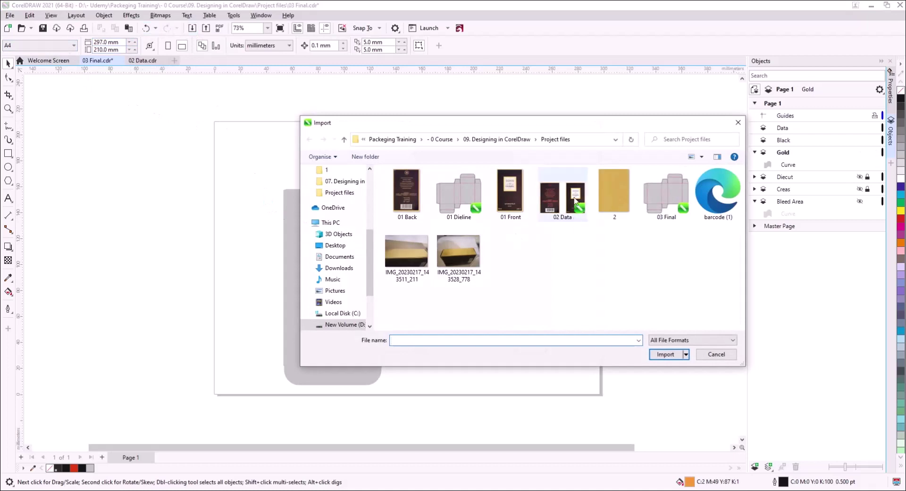
left_click(613, 197)
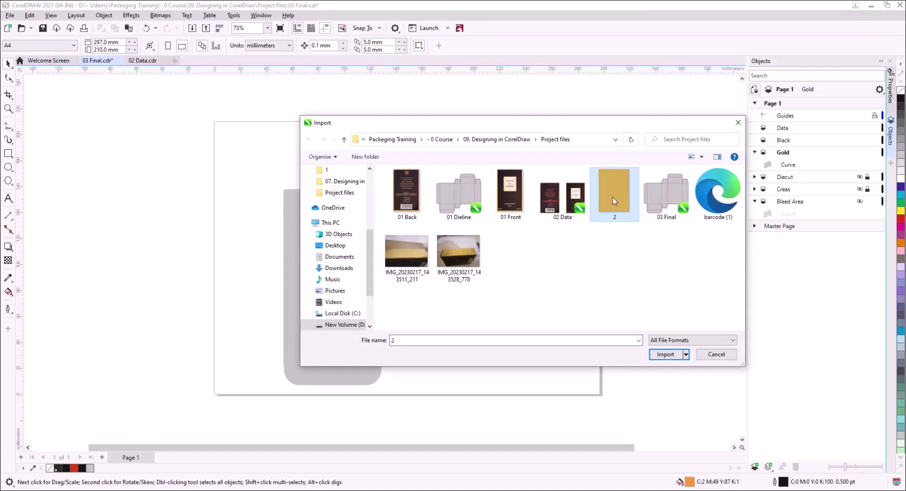
left_click(672, 354)
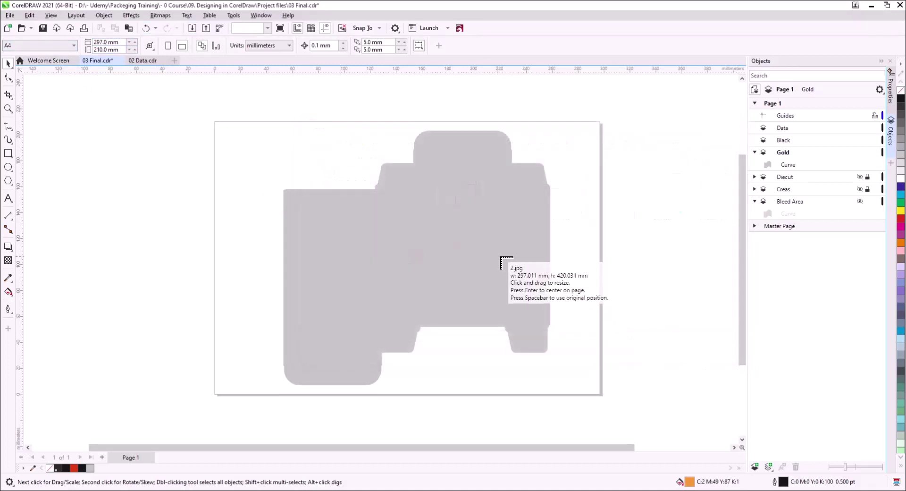
left_click(584, 157)
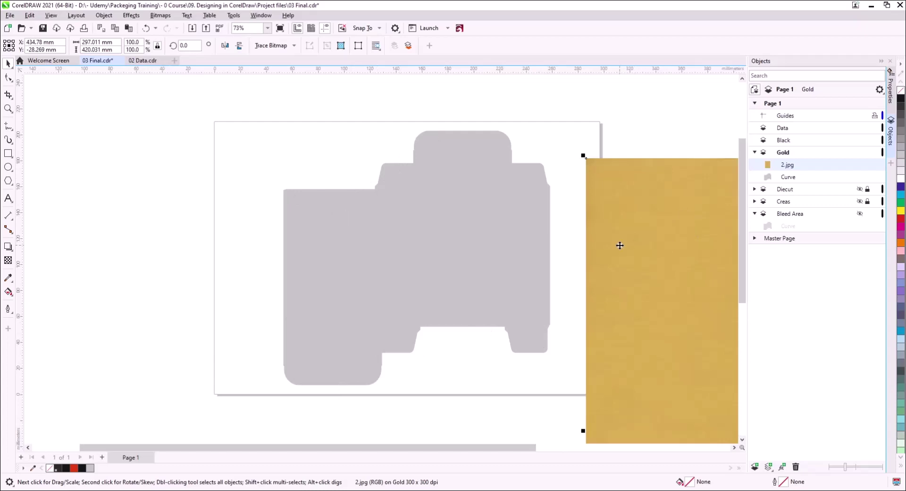
- PowerClip the gold texture image inside the bleed curve on the Gold layer
left_click(104, 15)
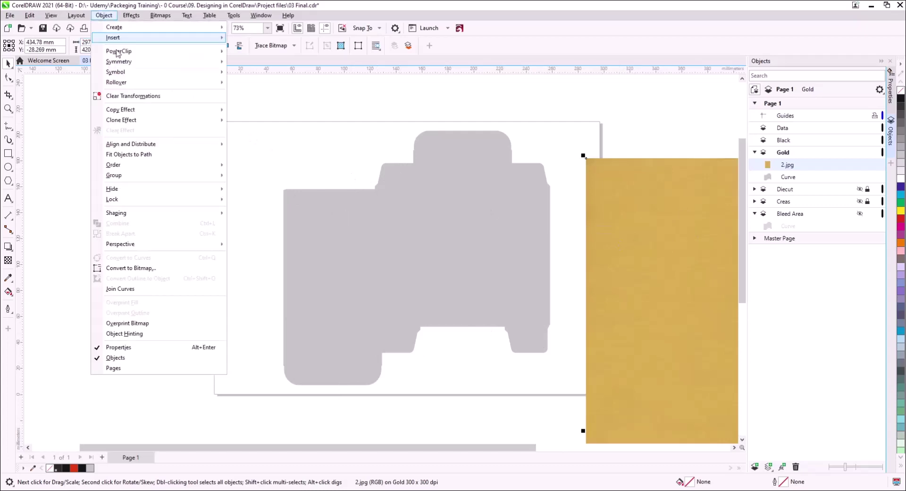
mouse_move(118, 52)
left_click(250, 57)
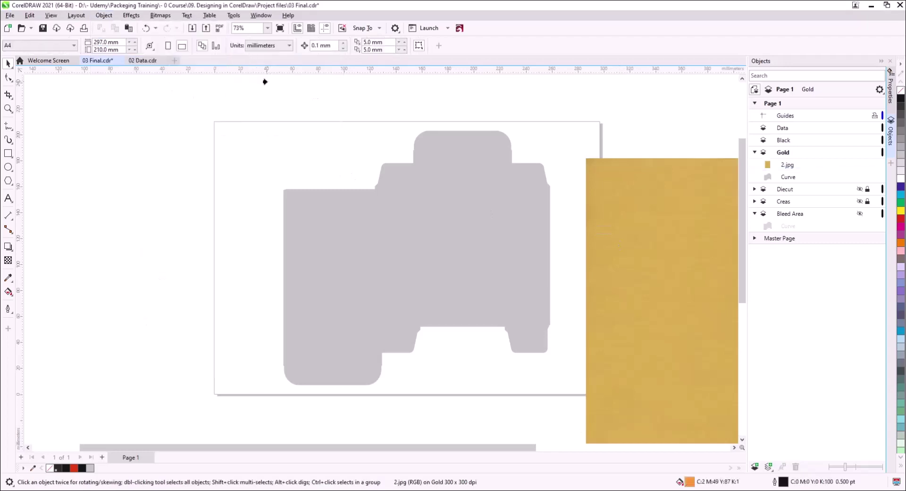
left_click(456, 241)
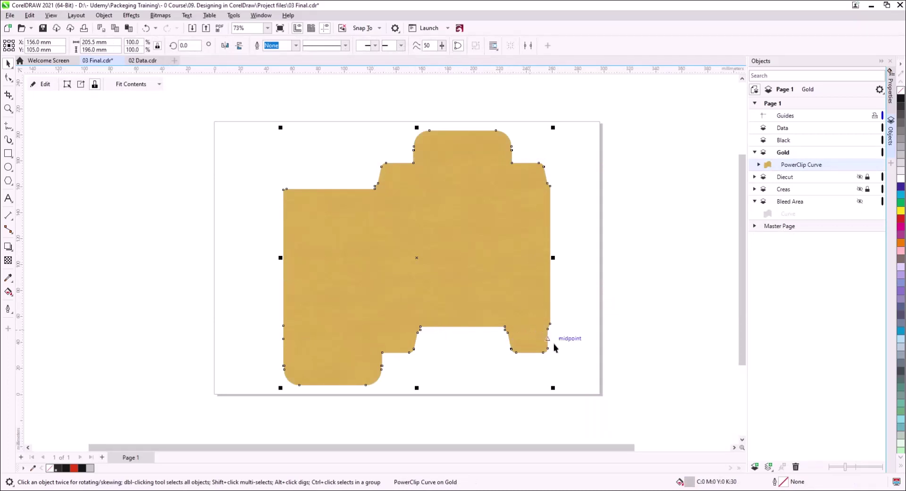
key("Escape")
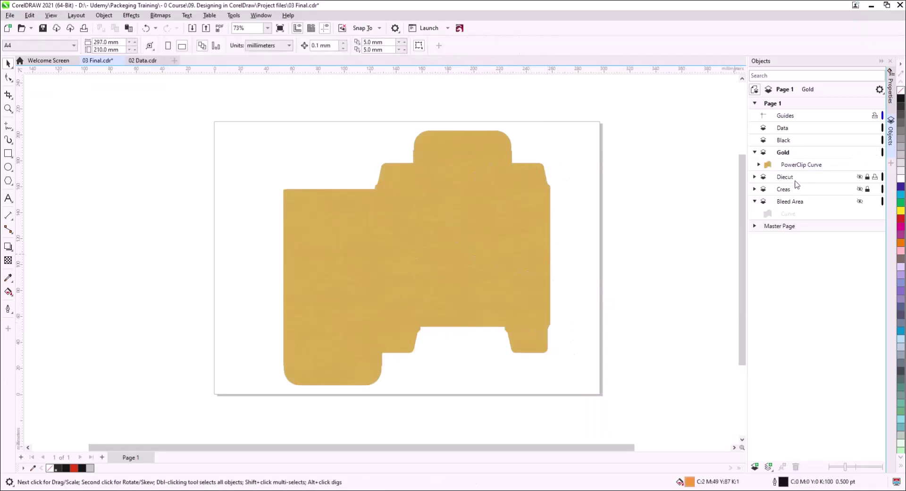
- Show the Creas and Diecut layers again and move the Gold layer beneath them
left_click(860, 189)
left_click(860, 179)
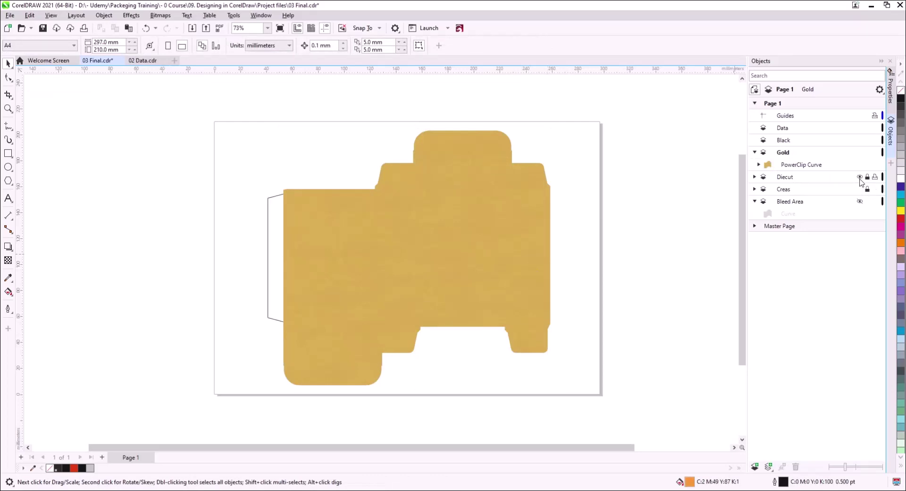
left_click(781, 153)
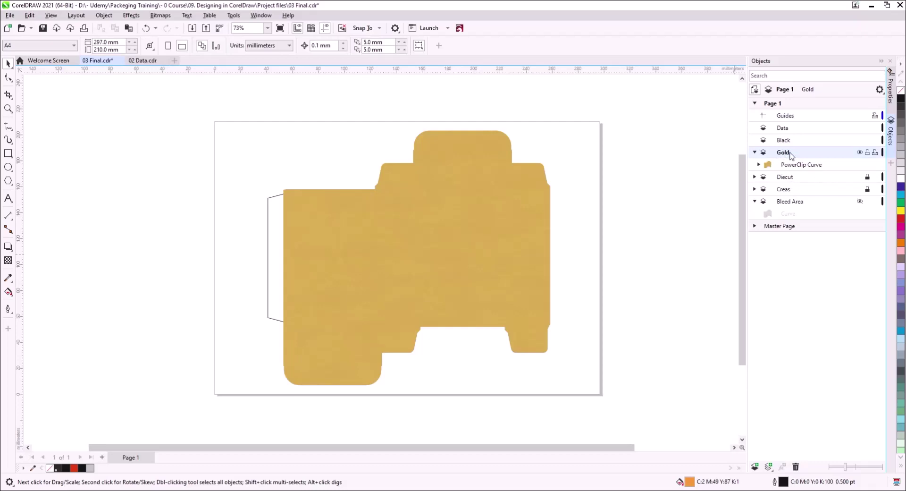
left_click_drag(791, 155, 795, 199)
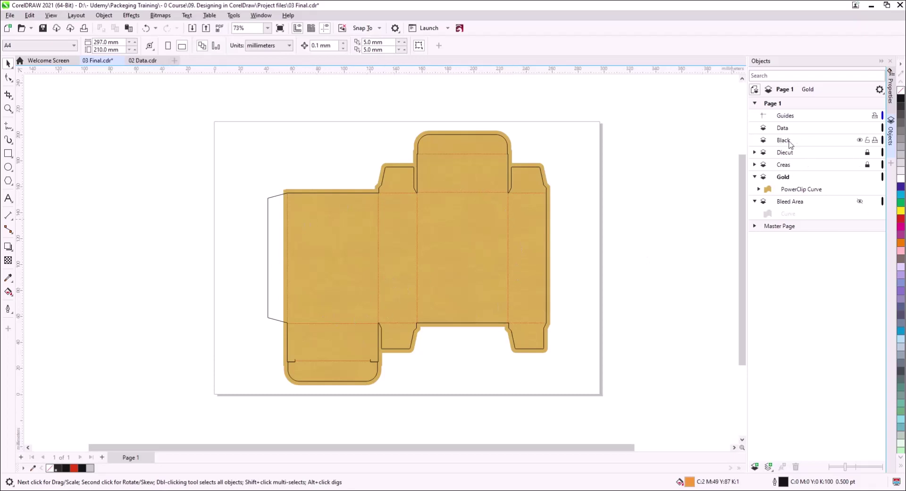
- Lock the Gold and Bleed Area layers and make the Black layer active
left_click(859, 177)
left_click(859, 178)
left_click(867, 178)
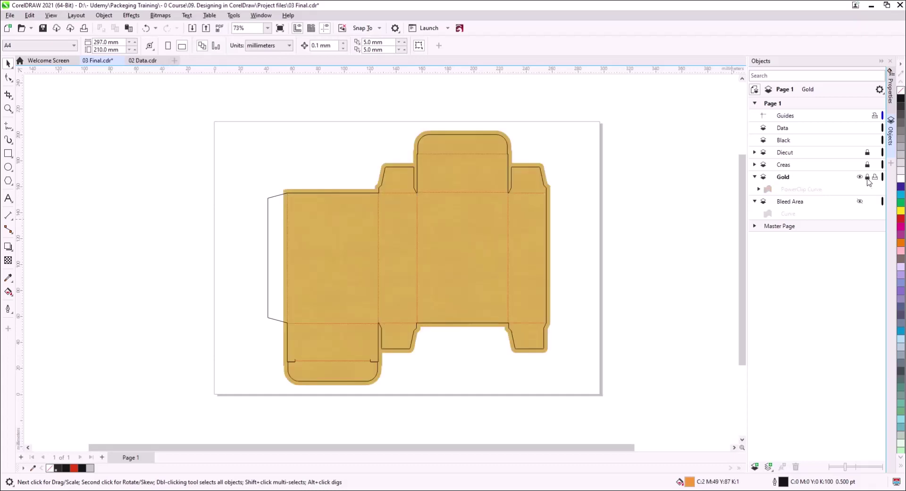
left_click(795, 144)
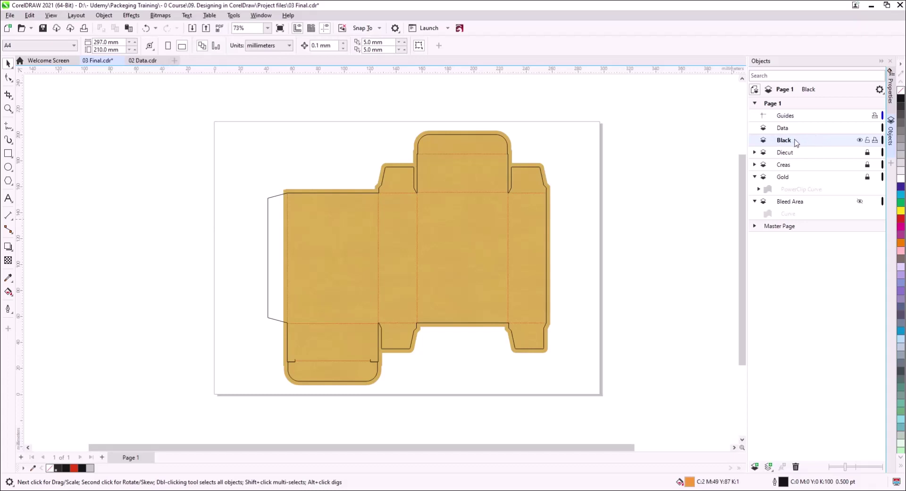
- Draw a 70 by 100 mm rectangle over the large panel next to the glue flap and fill it black
scroll(305, 263, "up", 2)
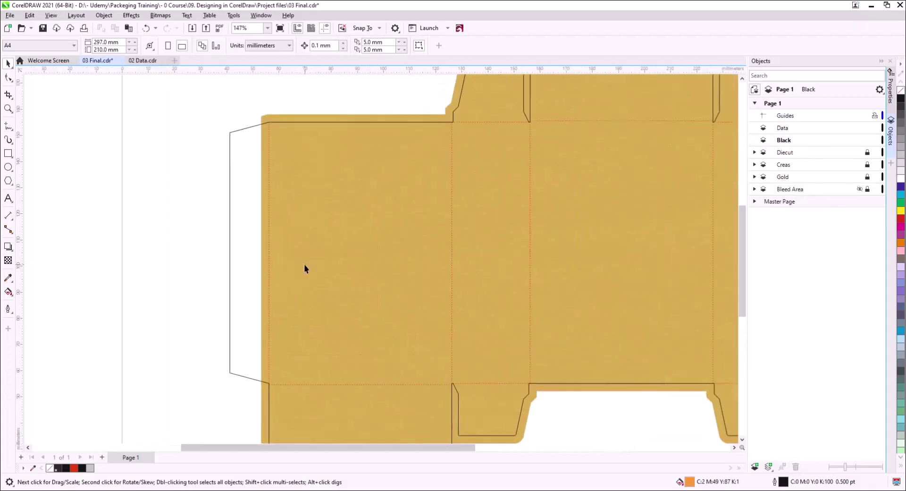
left_click(8, 153)
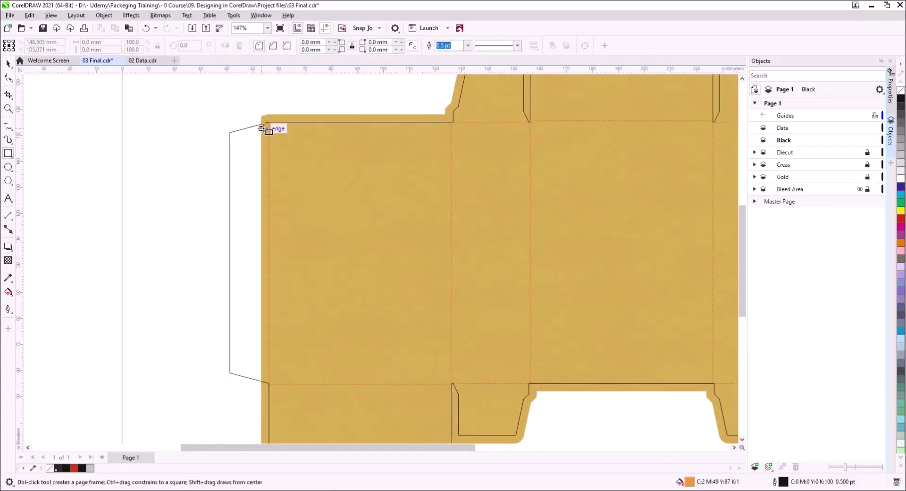
left_click_drag(269, 122, 451, 384)
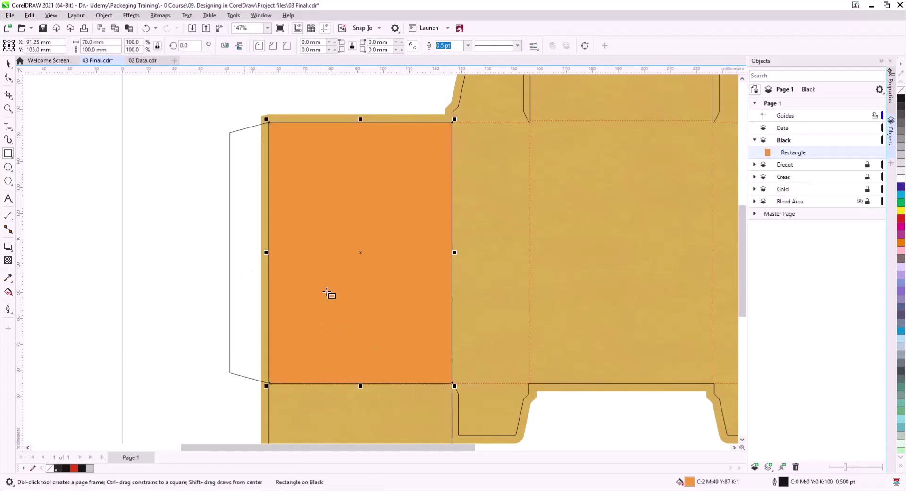
left_click(901, 100)
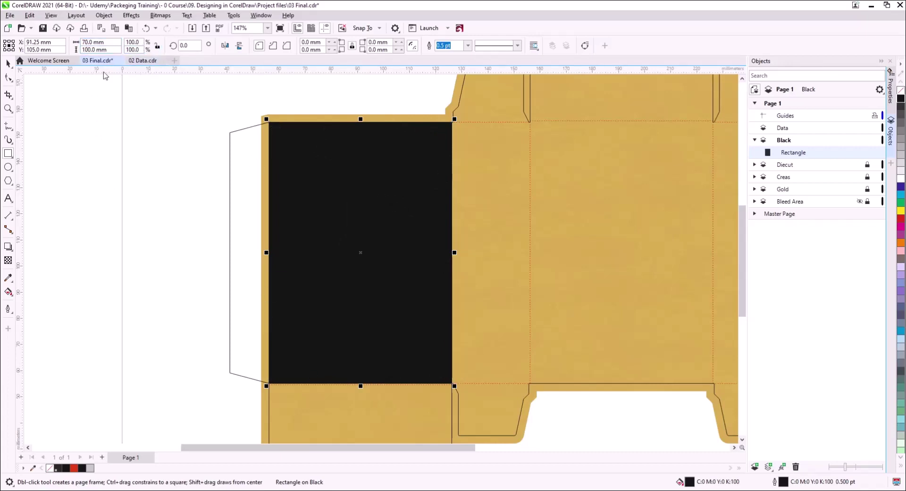
- Resize the black rectangle to 66 mm wide and 96 mm high, keeping it centred on its panel
double_click(89, 42)
type("66")
key("Tab")
type("9")
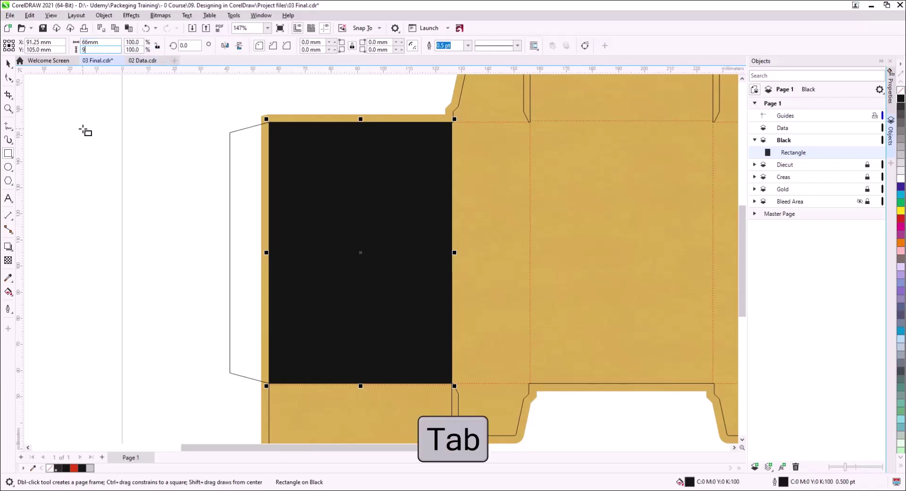
key("Return")
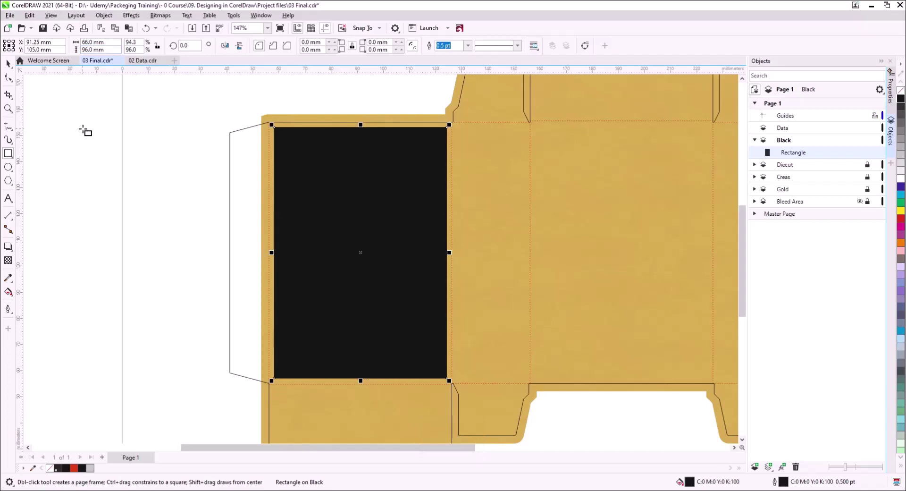
key("space")
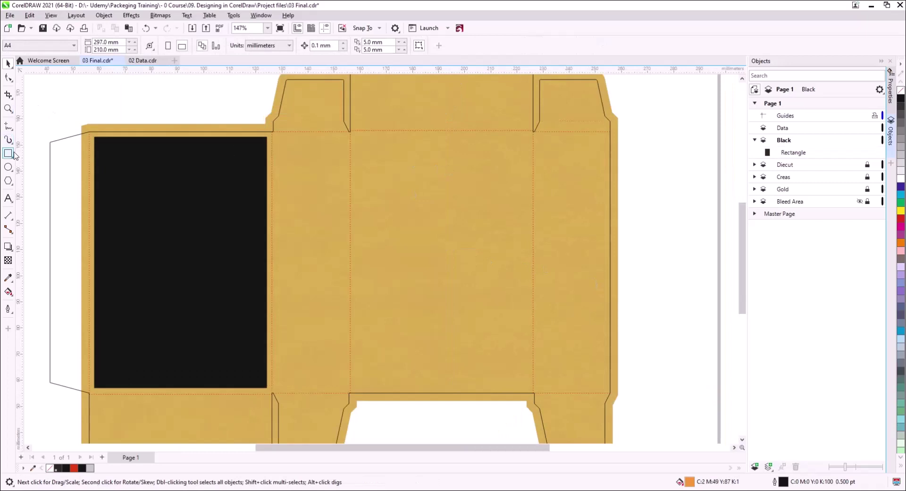
- Draw a spacer rectangle about 17.5 mm high in the second large panel, set its width to 2 mm and remove its fill
left_click(8, 153)
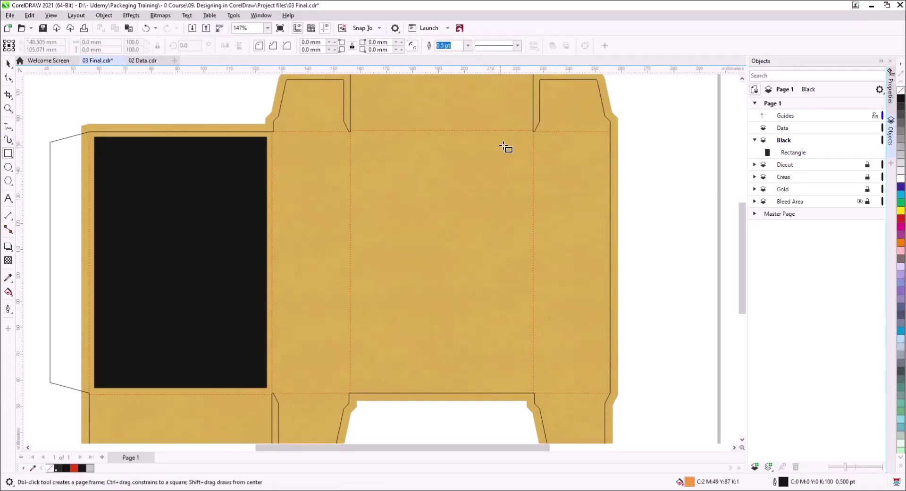
left_click_drag(502, 141, 514, 192)
left_click(94, 42)
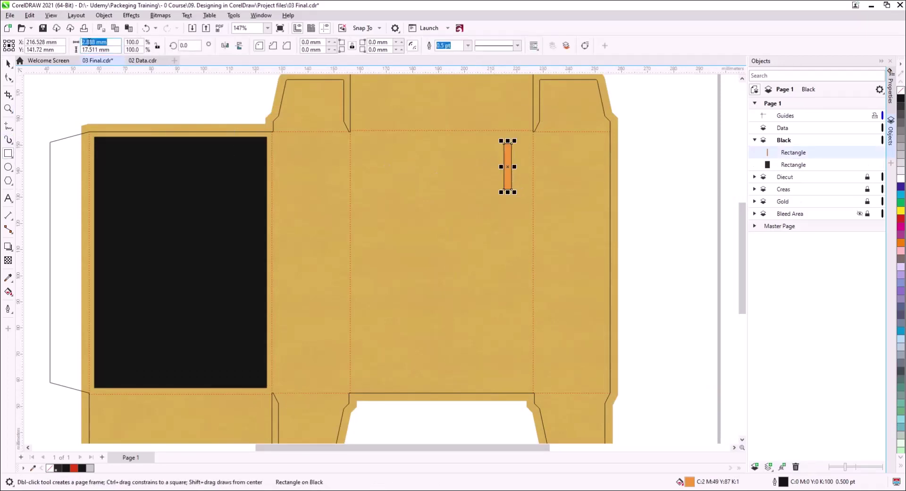
type("2")
key("Return")
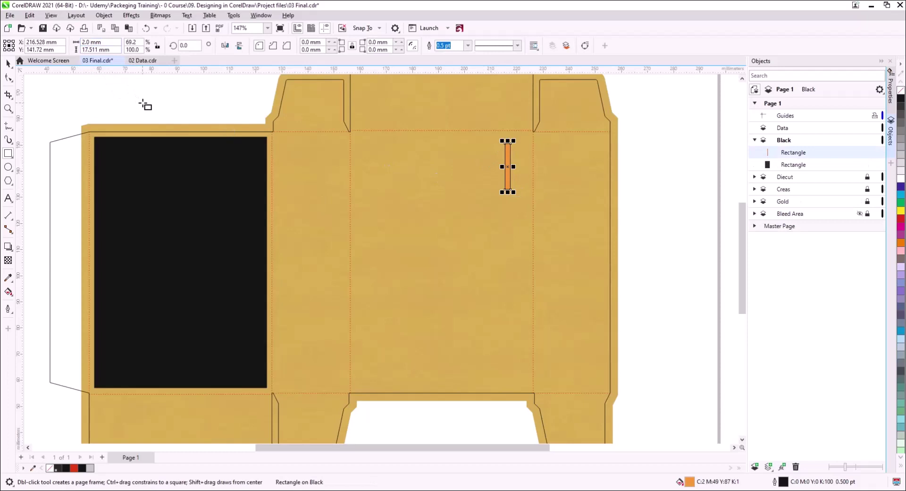
left_click(9, 62)
left_click(901, 90)
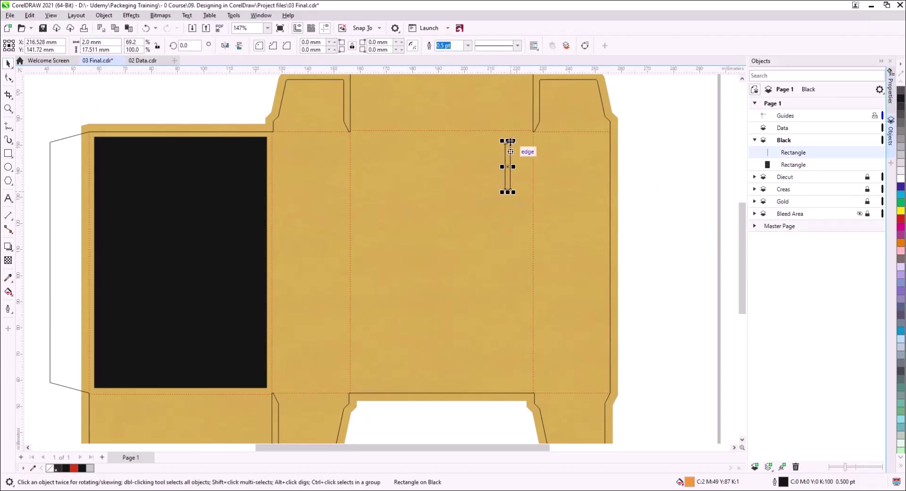
- Snap the 2 mm spacer into the panel's upper-right crease corner and place a copy of it inside the panel
scroll(519, 135, "up", 3)
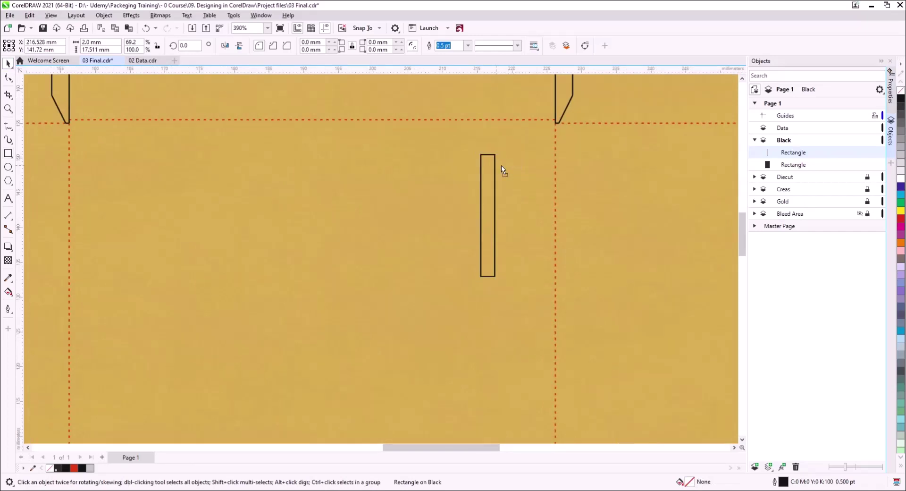
left_click_drag(502, 169, 556, 135)
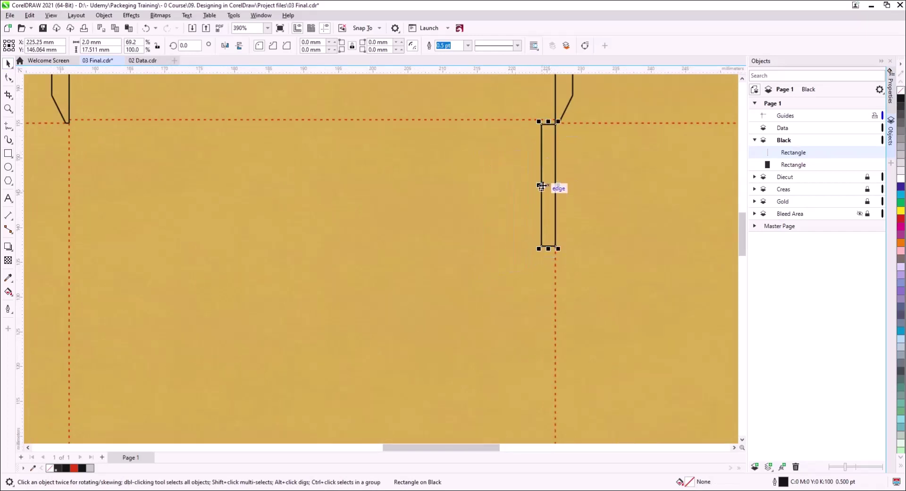
right_click(541, 179)
left_click_drag(541, 175, 480, 173)
left_click(502, 186)
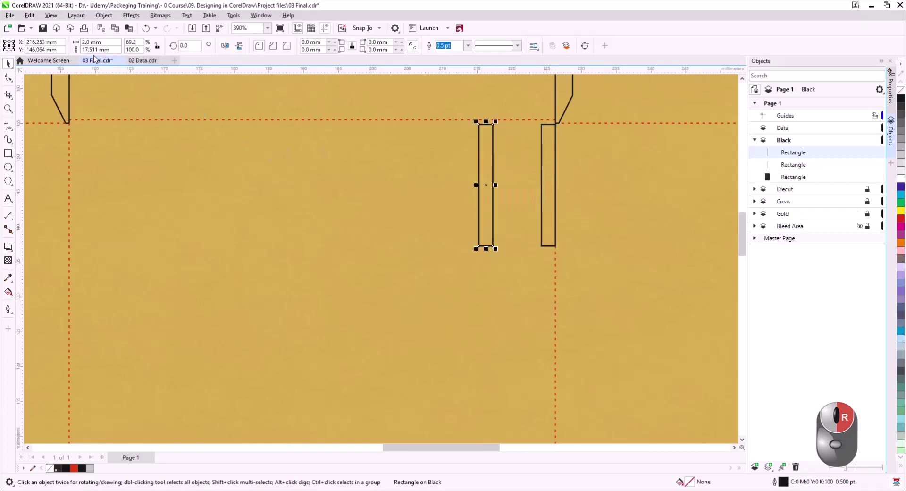
- Rotate the copied spacer by 90 degrees and fit it under the panel's upper crease, next to the vertical spacer
left_click(197, 45)
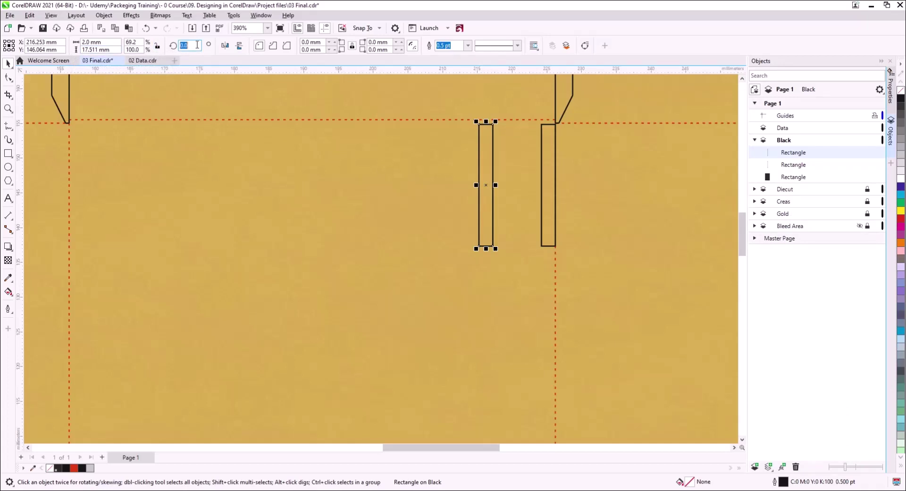
type("90")
key("Return")
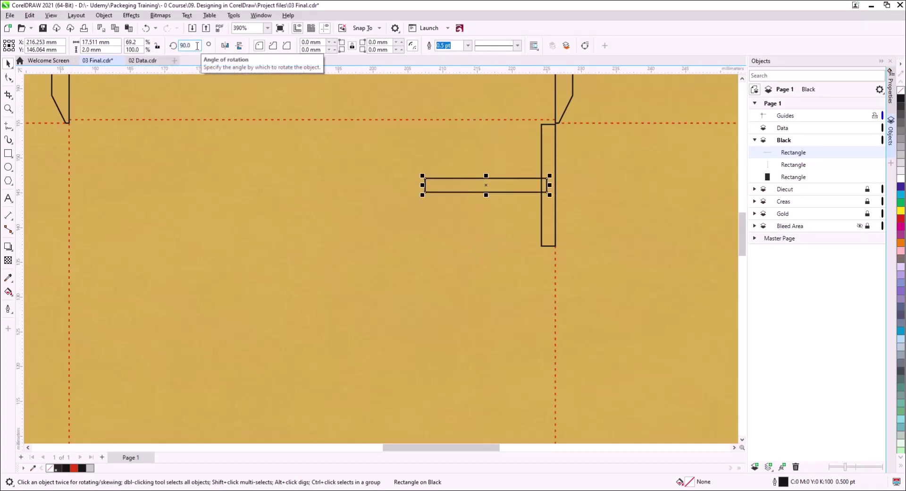
left_click_drag(548, 179, 542, 125)
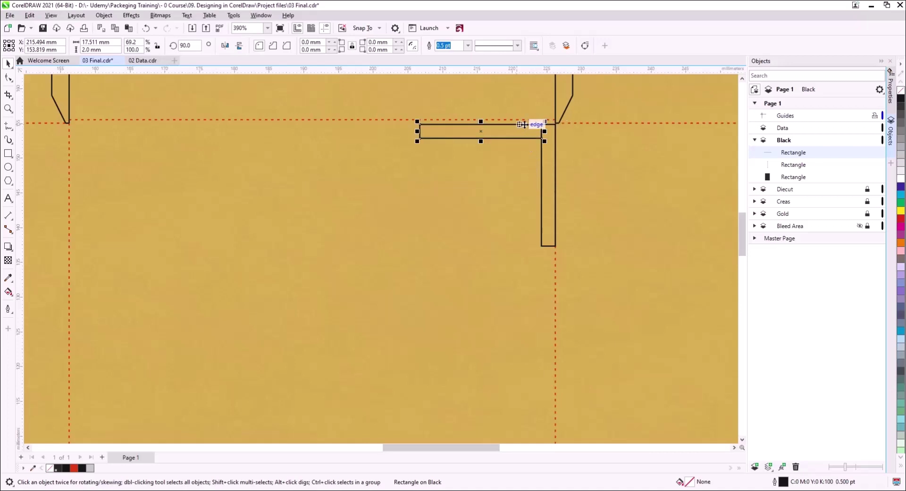
- Copy the black rectangle onto the second large panel, snapping its upper-right corner to the inner edges of the two spacers
scroll(370, 206, "down", 5)
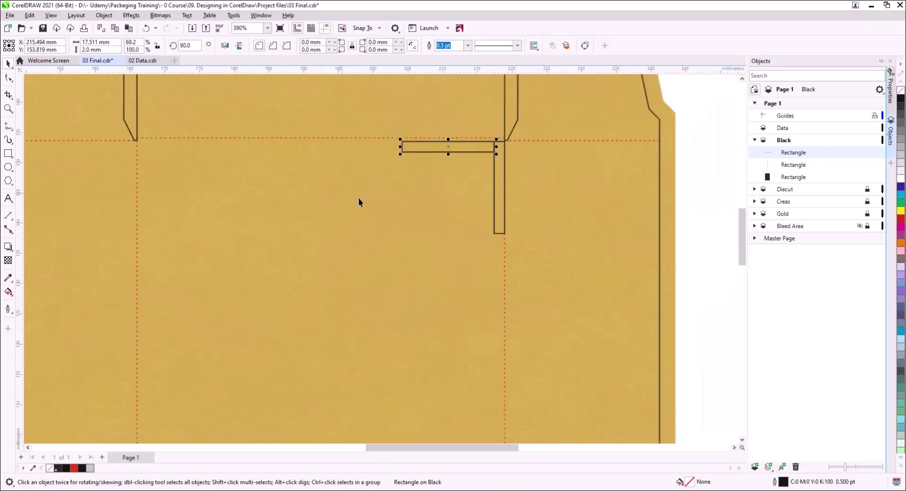
left_click(160, 192)
right_click(170, 179)
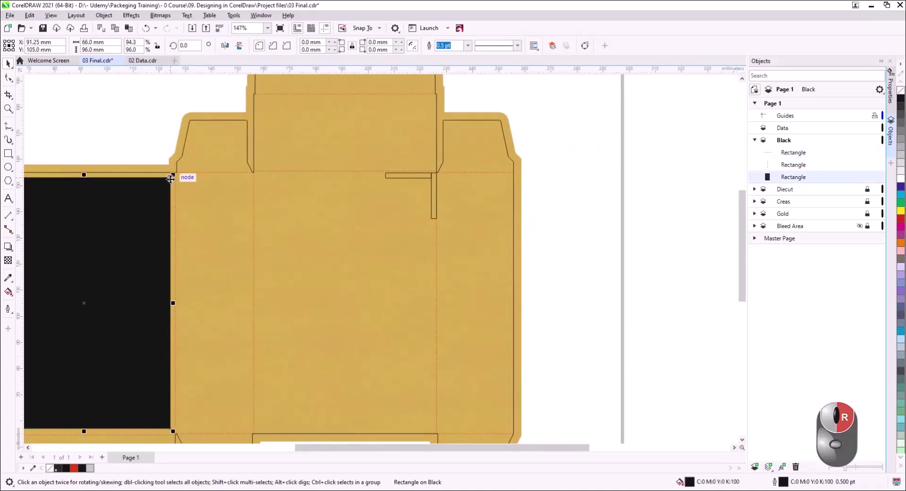
left_click_drag(171, 177, 430, 177)
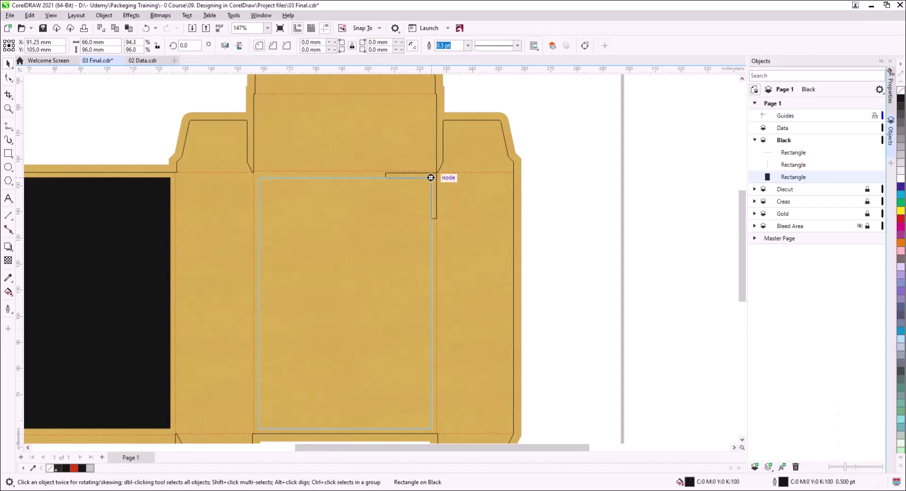
left_click(445, 195)
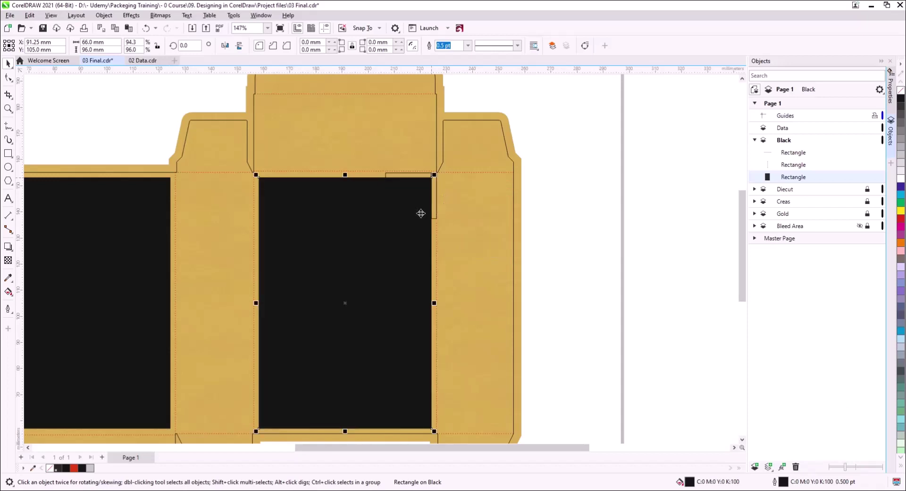
- Delete the two spacer rectangles from the second large panel
key("Delete")
left_click_drag(561, 247, 375, 163)
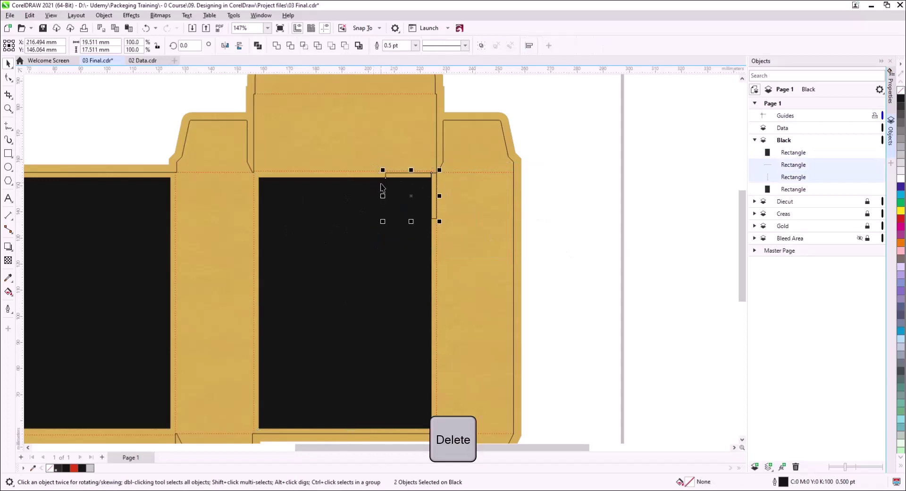
key("Delete")
key("F4")
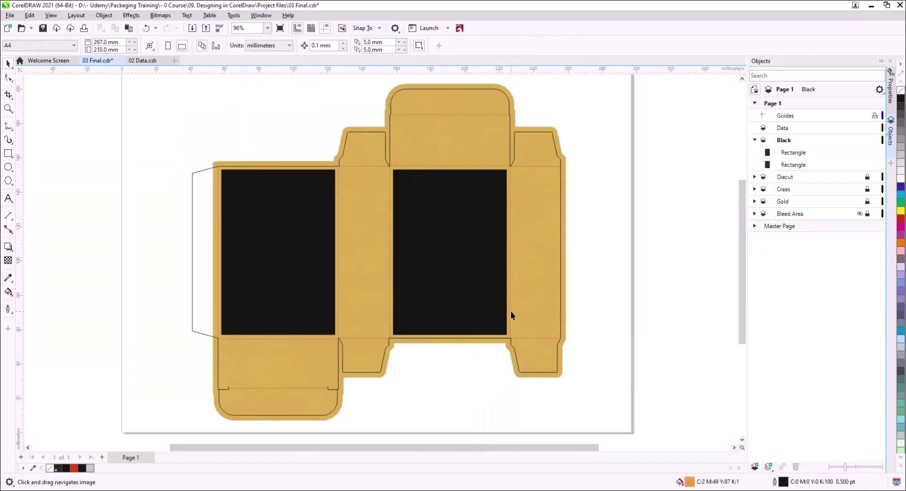
- Copy the front and back artwork from 02 Data.cdr into 03 Final.cdr and place it beside the page, left of the dieline
left_click(146, 60)
left_click_drag(249, 121, 614, 398)
key("ctrl+c")
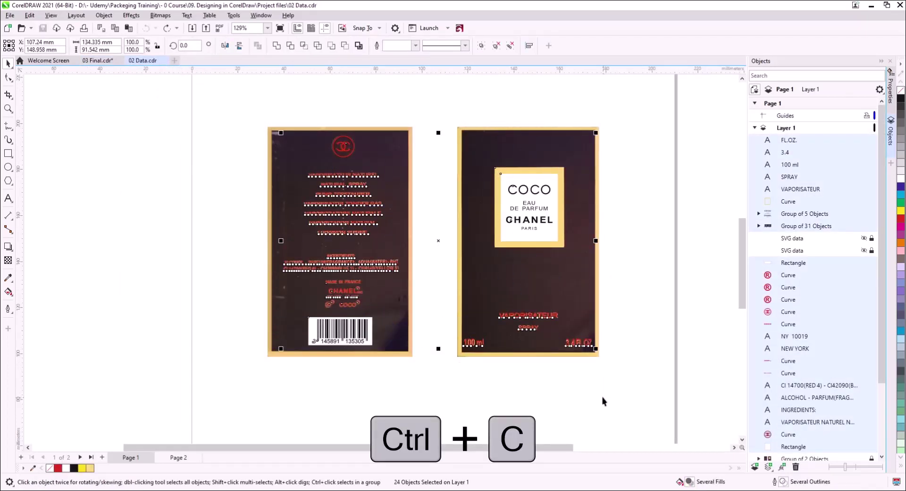
left_click(97, 61)
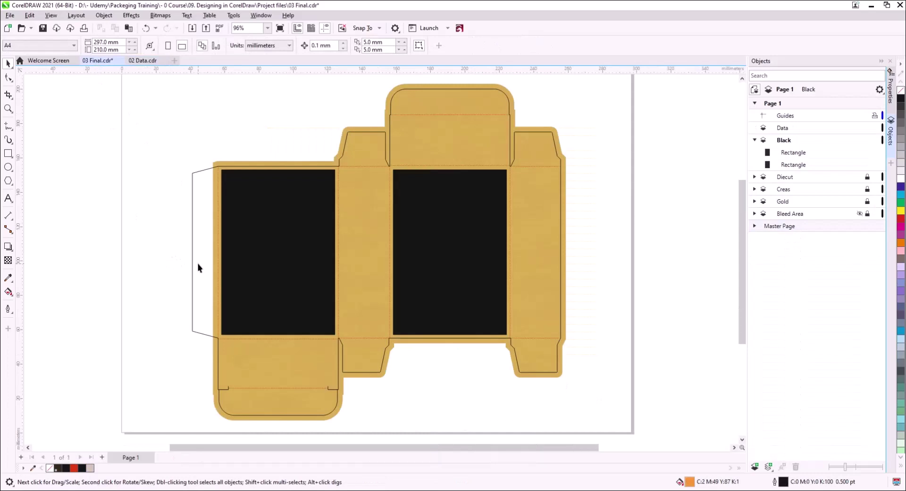
key("ctrl+v")
scroll(263, 286, "down", 2)
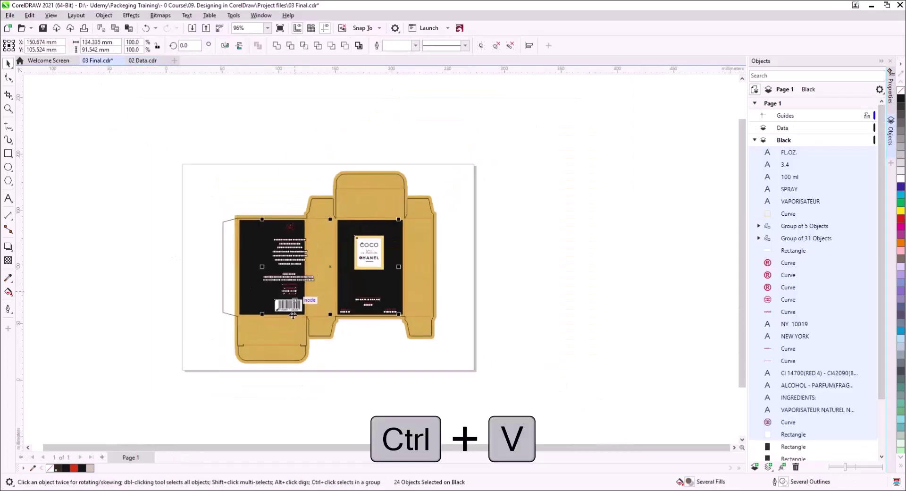
left_click_drag(447, 237, 230, 228)
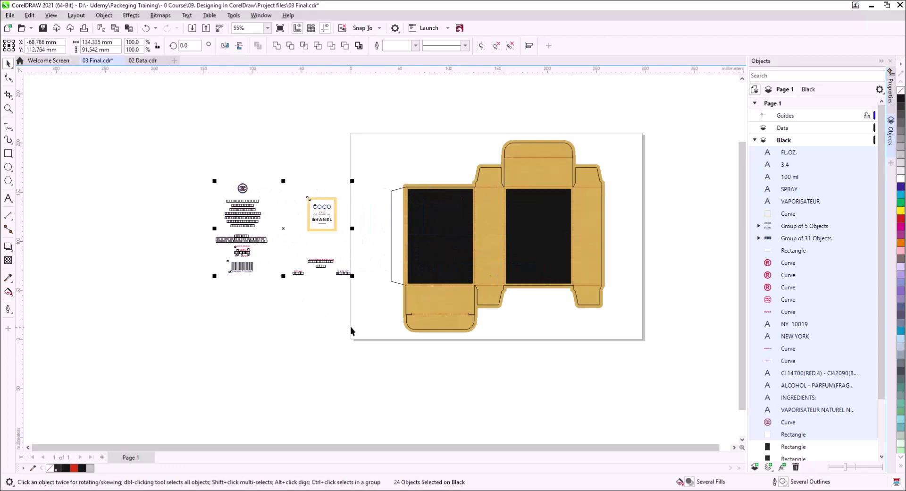
- Recolour the front VAPORISATEUR, SPRAY, 100 ml and 3.4 FL.OZ. texts and the COCO label frame in the box gold #D4AC4D
left_click(351, 326)
scroll(330, 277, "up", 1)
scroll(332, 283, "up", 1)
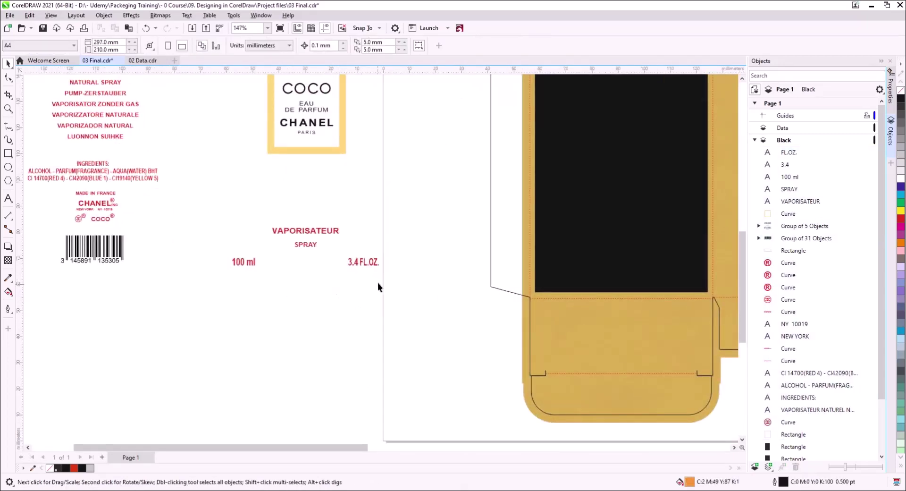
left_click_drag(202, 193, 202, 193)
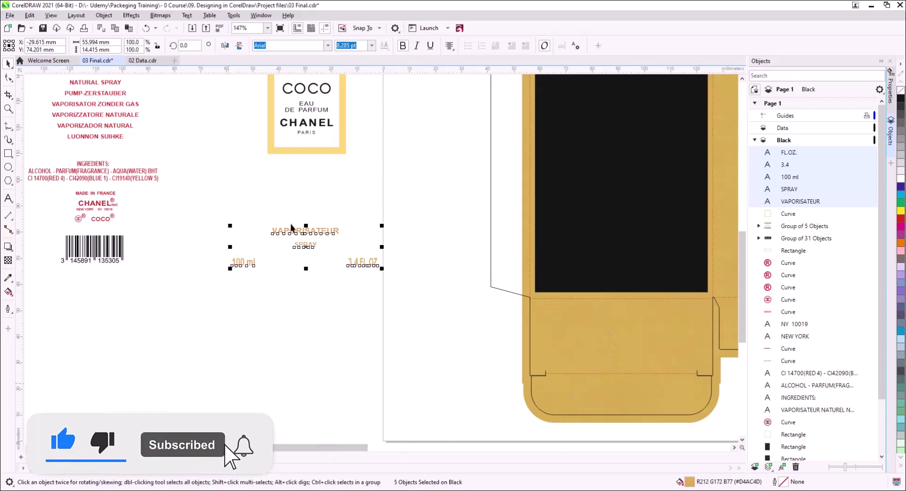
left_click(292, 154)
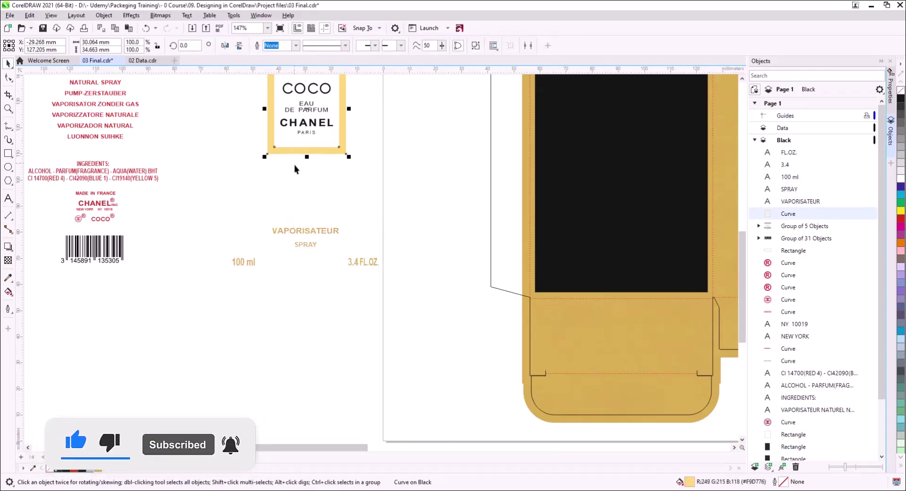
left_click(98, 467)
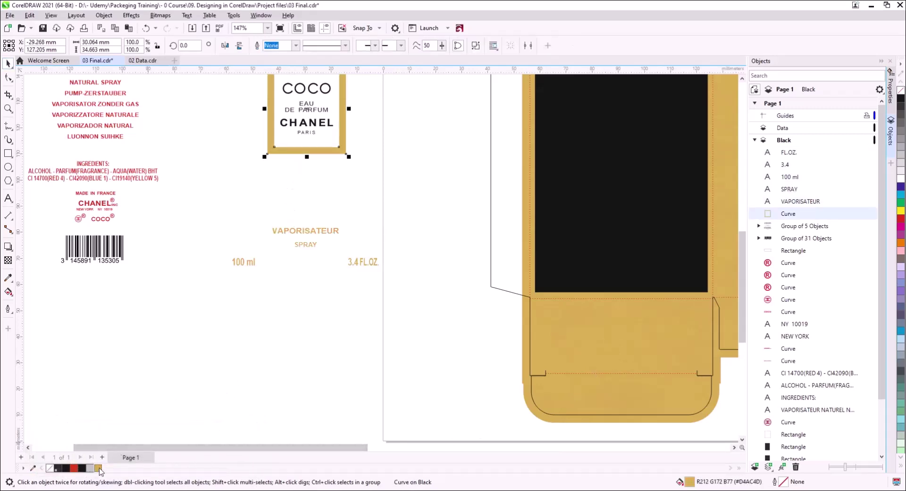
- Fill the back-panel logo and texts above the barcode with the gold #D4AC4D and remove their outlines
left_click_drag(176, 372, 311, 441)
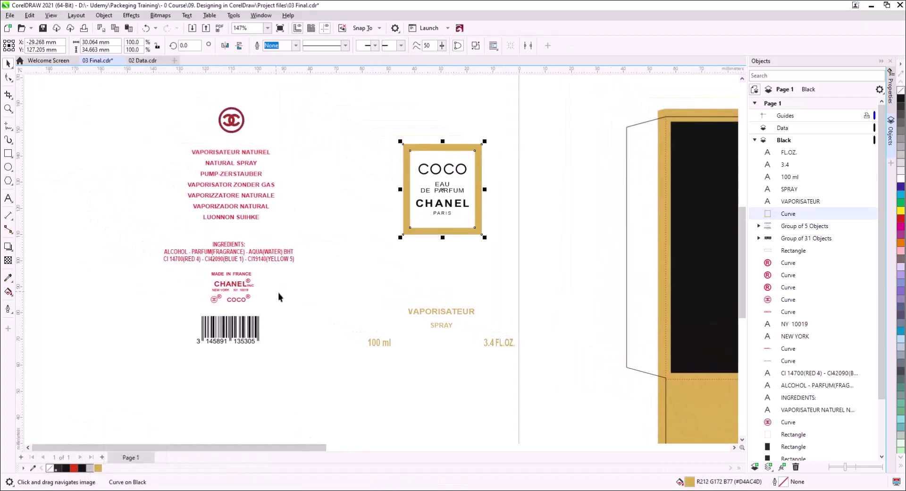
left_click_drag(332, 306, 140, 90)
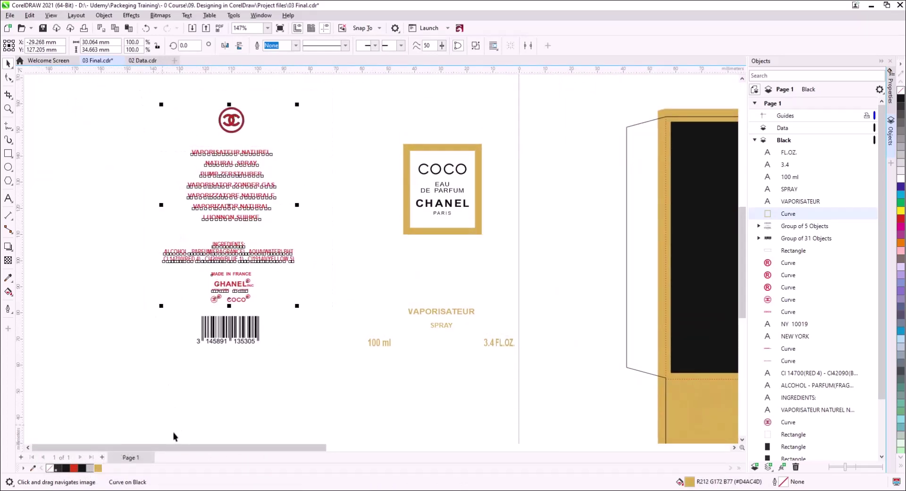
left_click(98, 467)
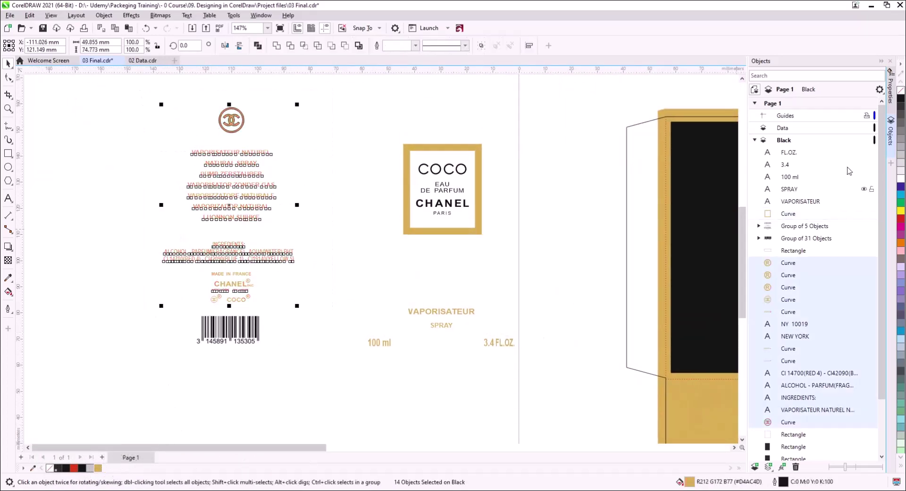
right_click(902, 90)
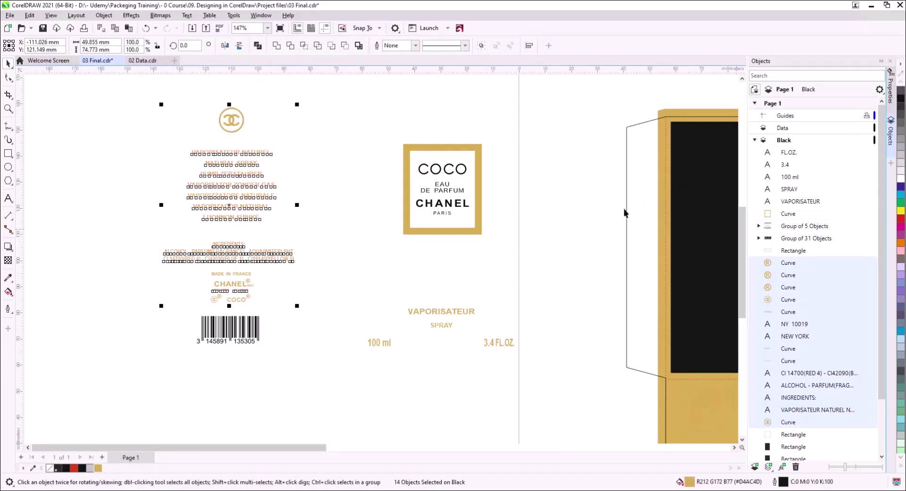
left_click(540, 195)
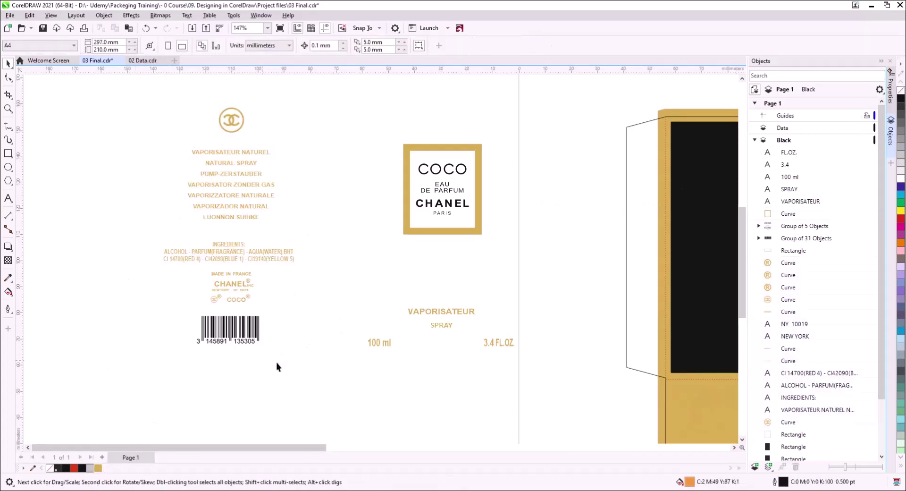
- Group the front-panel artwork as one group and the back-panel artwork with its barcode as another
scroll(297, 302, "down", 2)
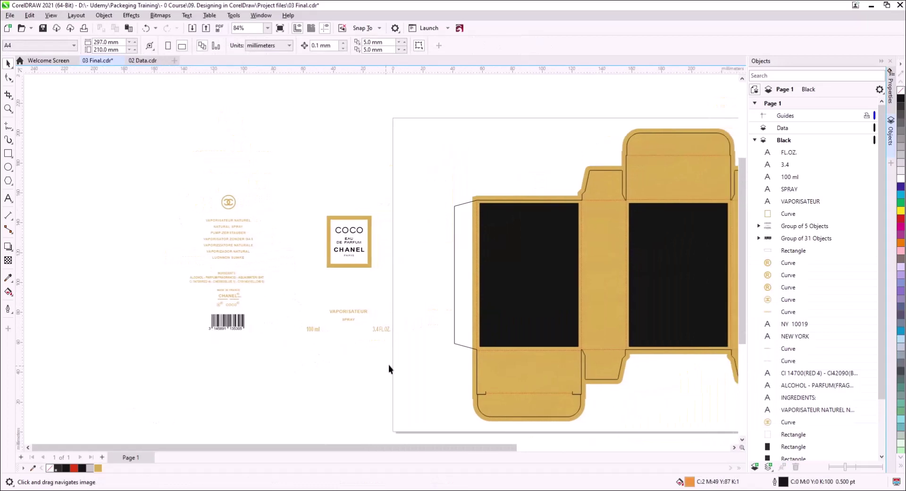
left_click_drag(338, 307, 289, 184)
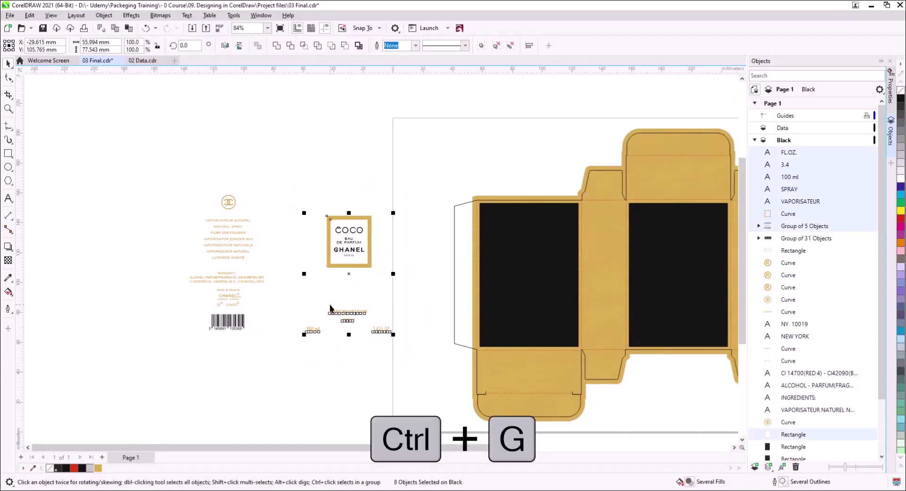
key("ctrl+g")
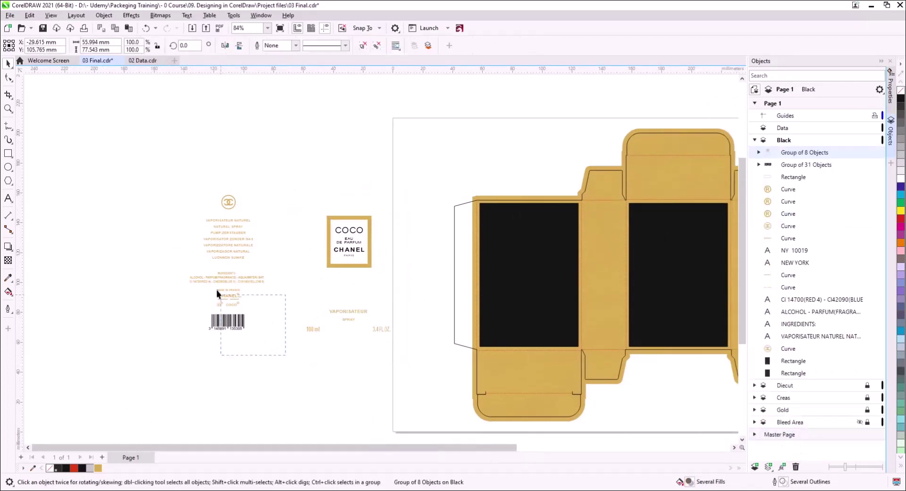
left_click_drag(167, 183, 167, 184)
key("ctrl+g")
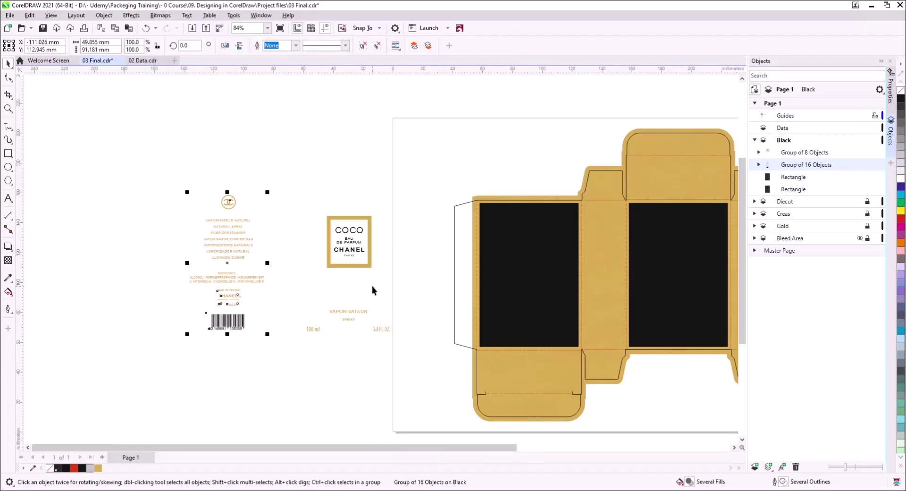
- Move the front and back artwork groups from the Black layer to the Data layer and check them by toggling that layer's visibility
left_click(405, 364)
left_click_drag(177, 176, 178, 176)
key("ctrl+x")
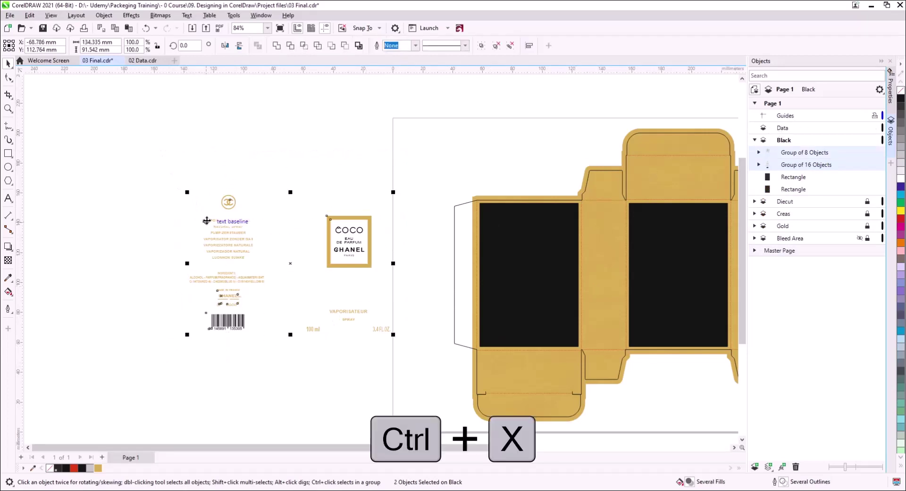
left_click(795, 127)
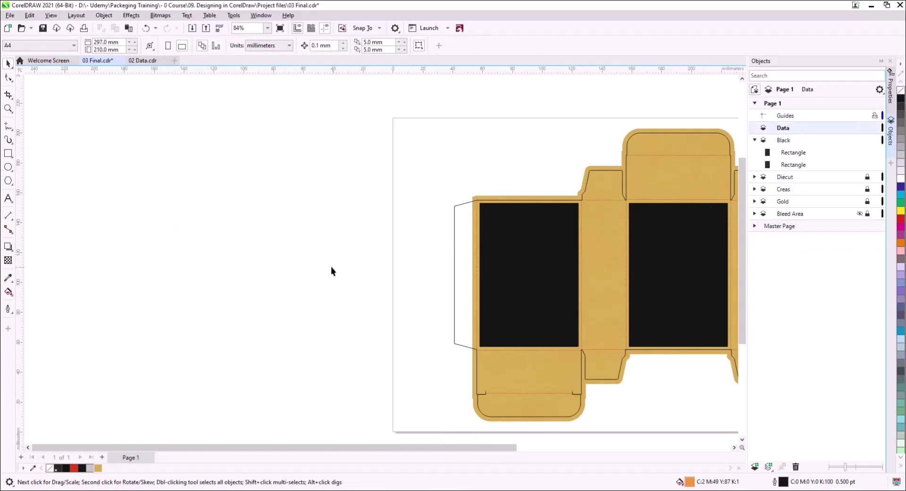
key("ctrl+v")
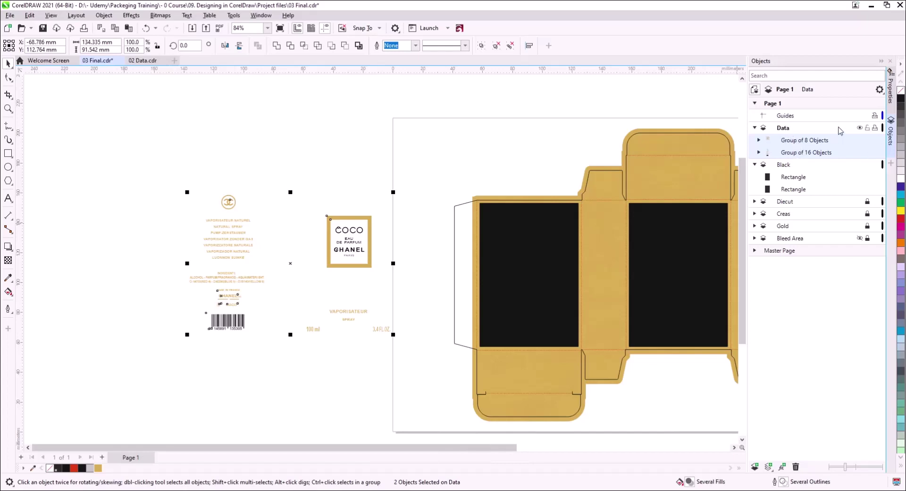
left_click(859, 127)
left_click(859, 128)
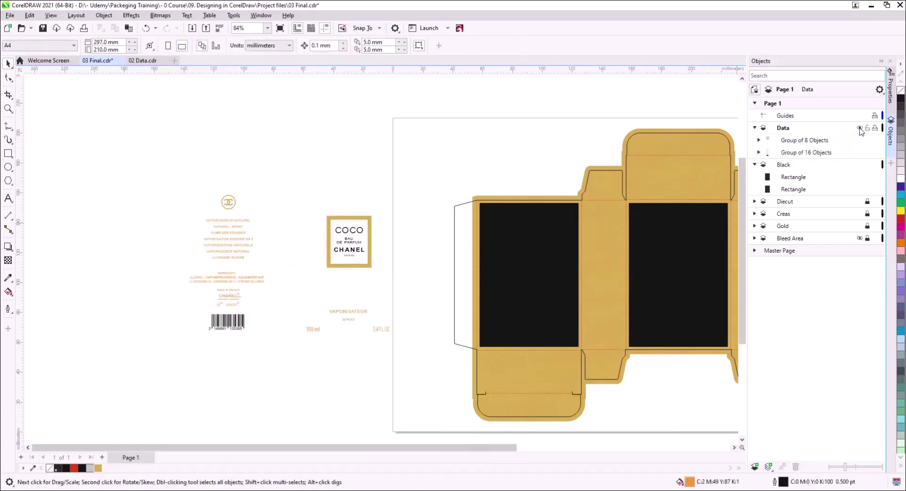
- Centre the COCO front-panel group horizontally and vertically on the black rectangle of the dieline's front panel
left_click(350, 265)
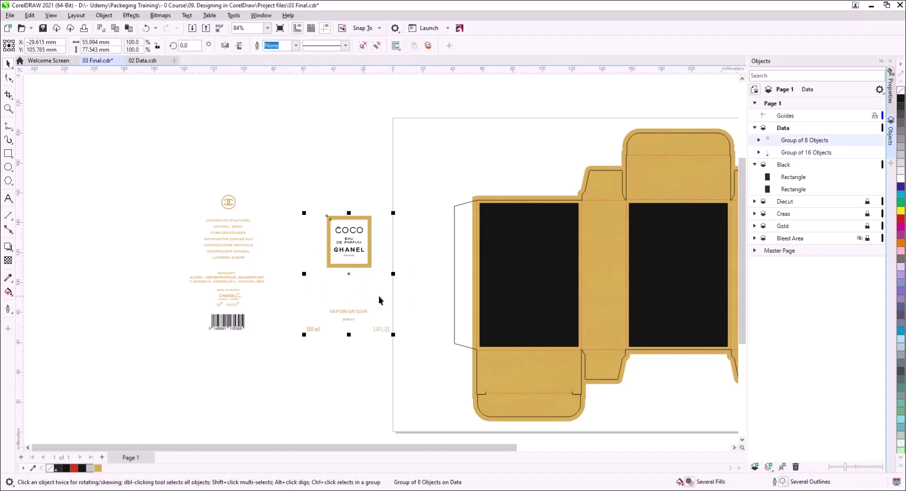
key("shift")
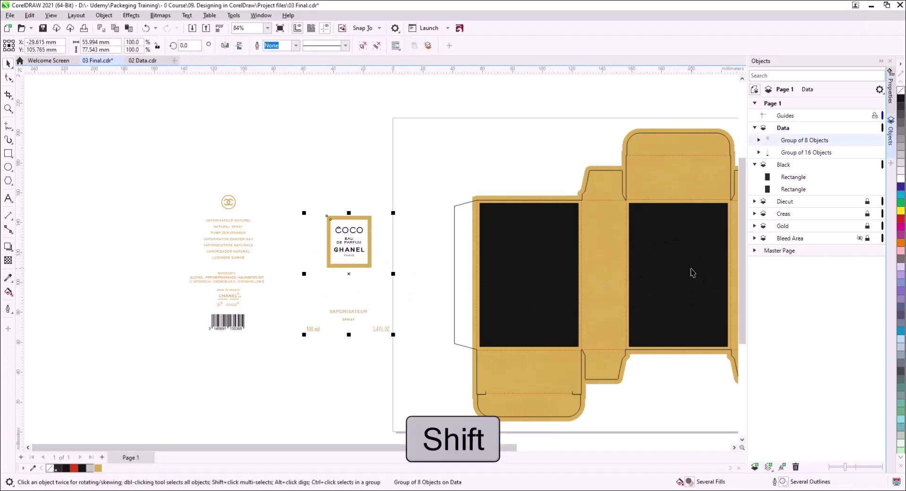
left_click(692, 273, "shift")
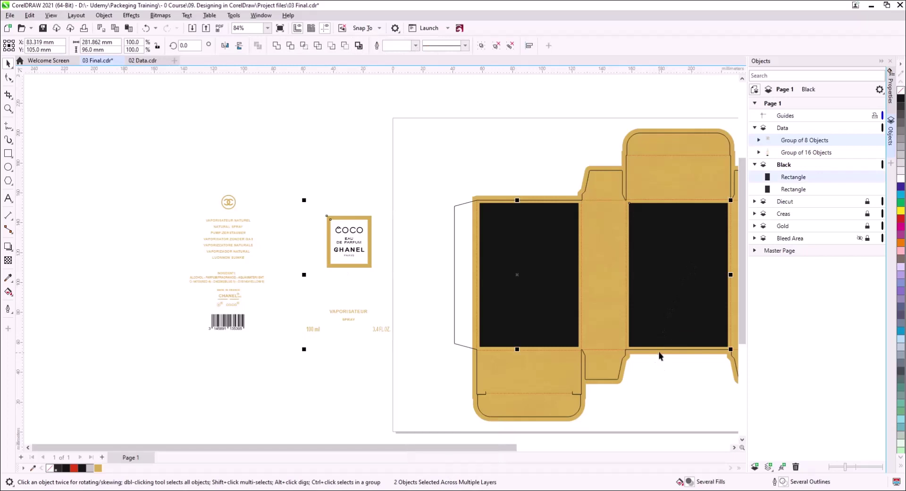
key("c")
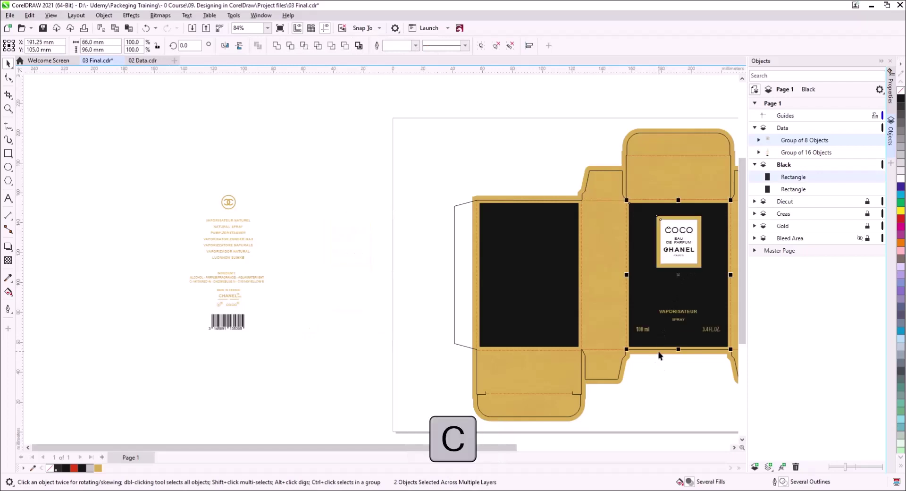
key("e")
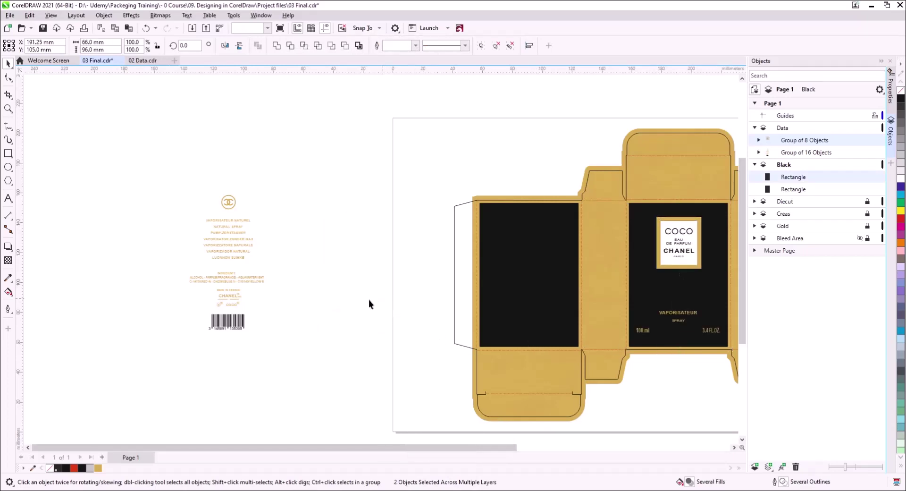
left_click(364, 317)
- Centre the back-panel group with the barcode horizontally and vertically on the other black rectangle
left_click(240, 273)
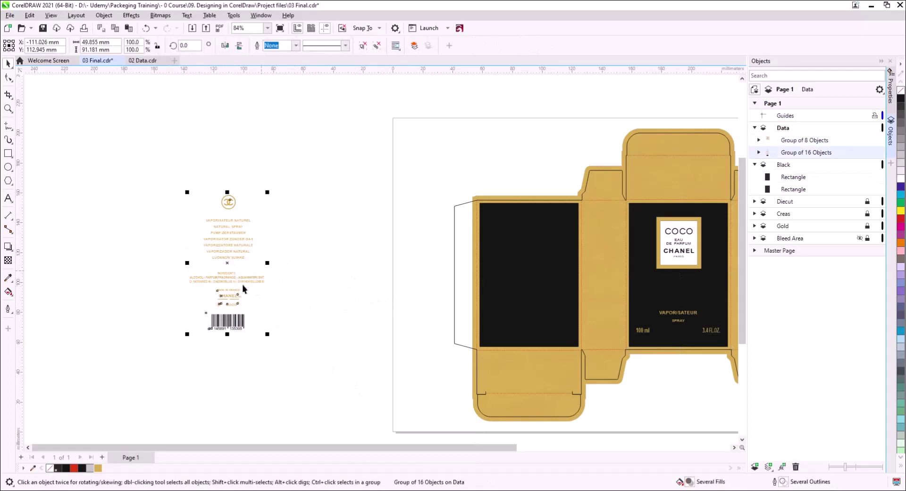
left_click(531, 284, "shift")
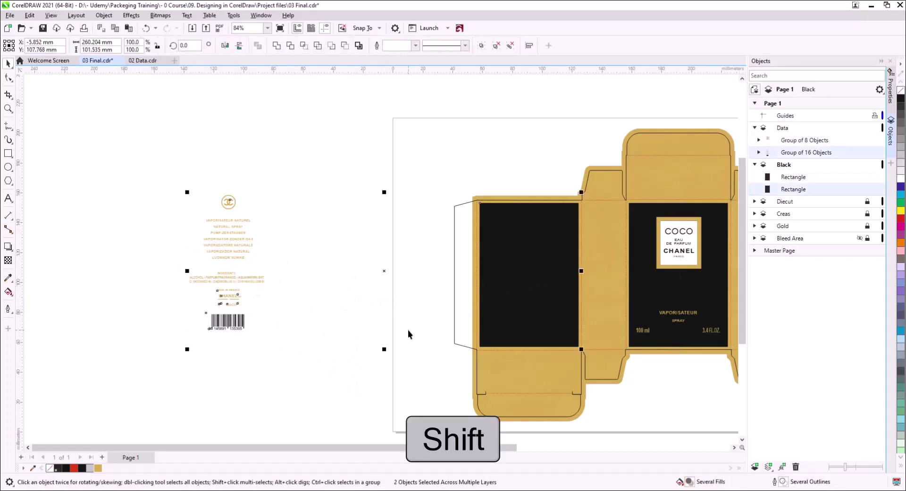
key("c")
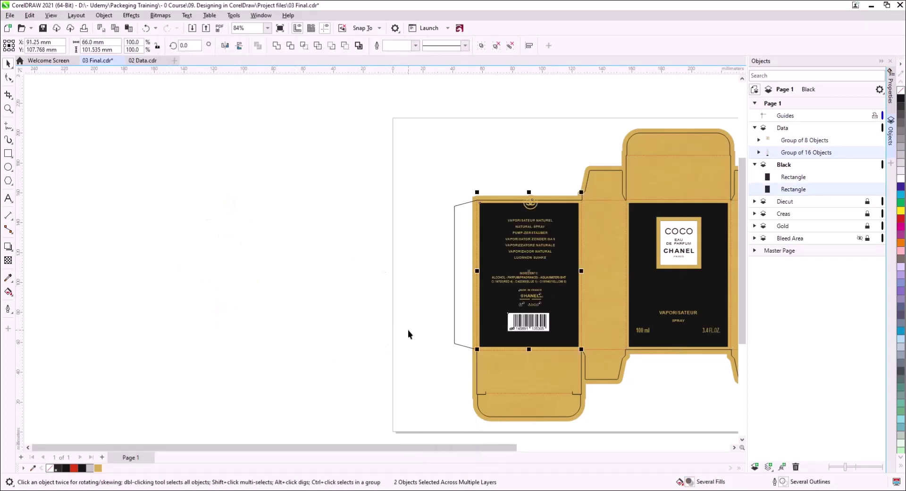
key("e")
left_click(377, 332)
- Lower the front-panel artwork group and align its bottom edge with the bottom of the back-panel group
scroll(530, 302, "up", 4)
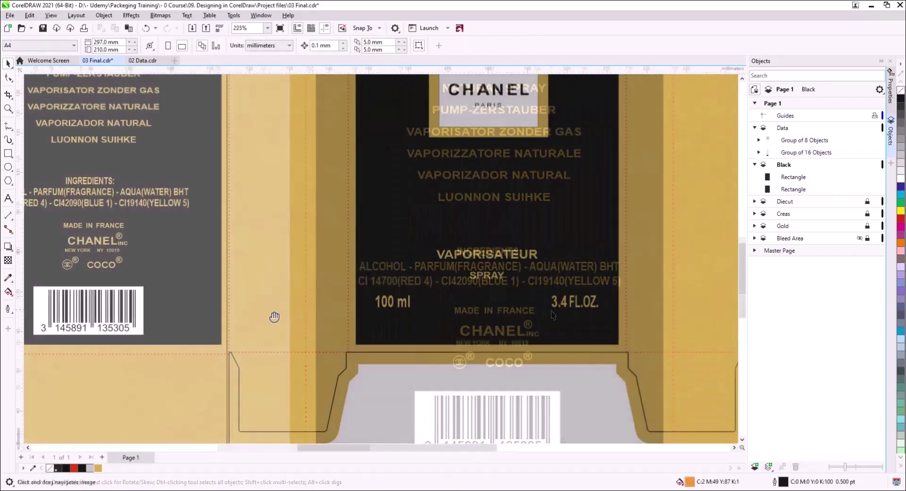
left_click_drag(273, 317, 224, 356)
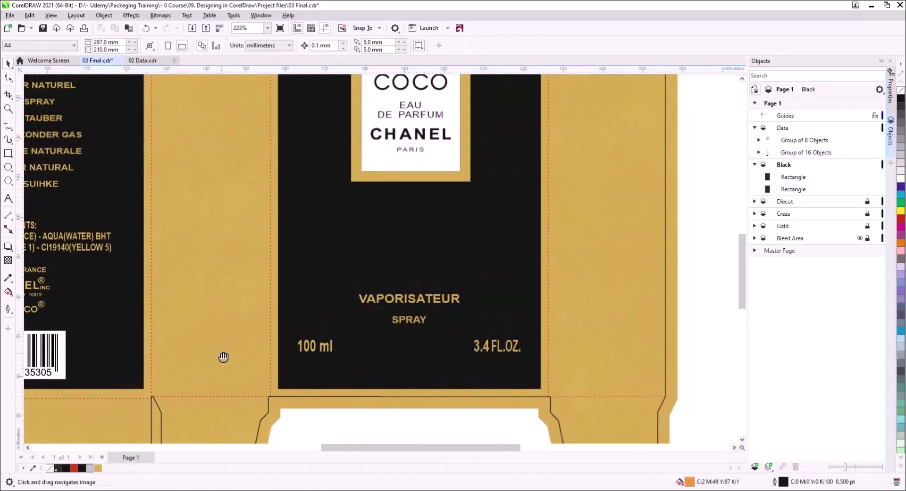
left_click_drag(352, 263, 356, 369)
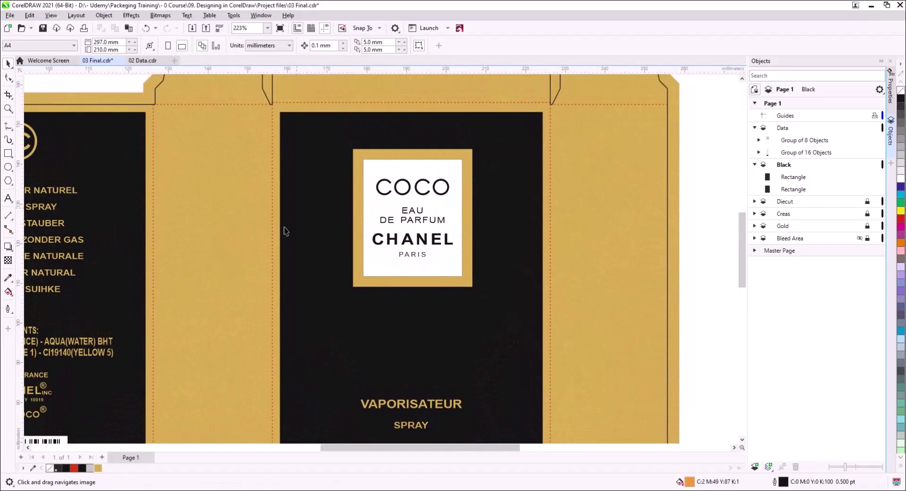
left_click_drag(419, 299, 454, 229)
scroll(452, 236, "down", 1)
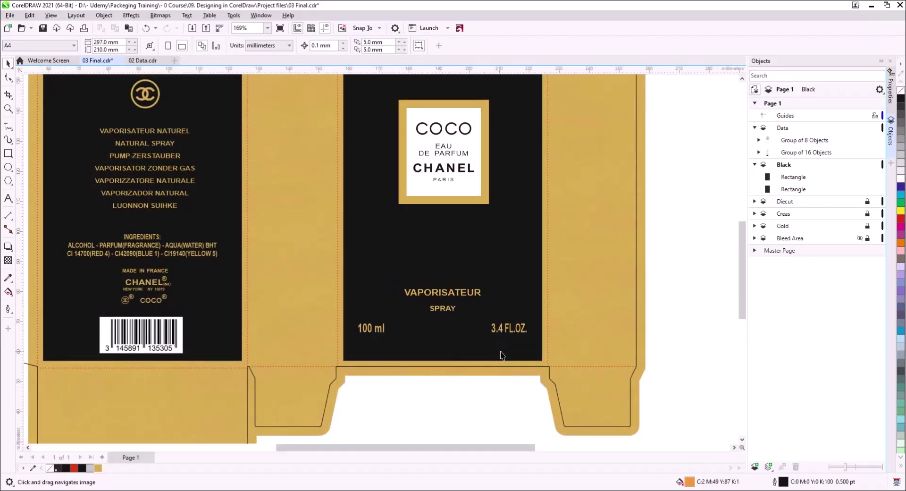
key("space")
left_click_drag(512, 336, 510, 350)
key("shift")
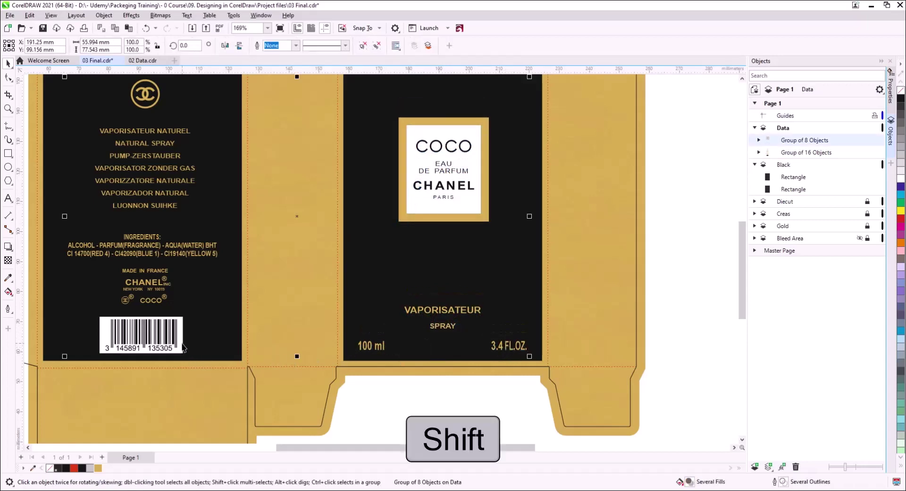
left_click(187, 352, "shift")
key("b")
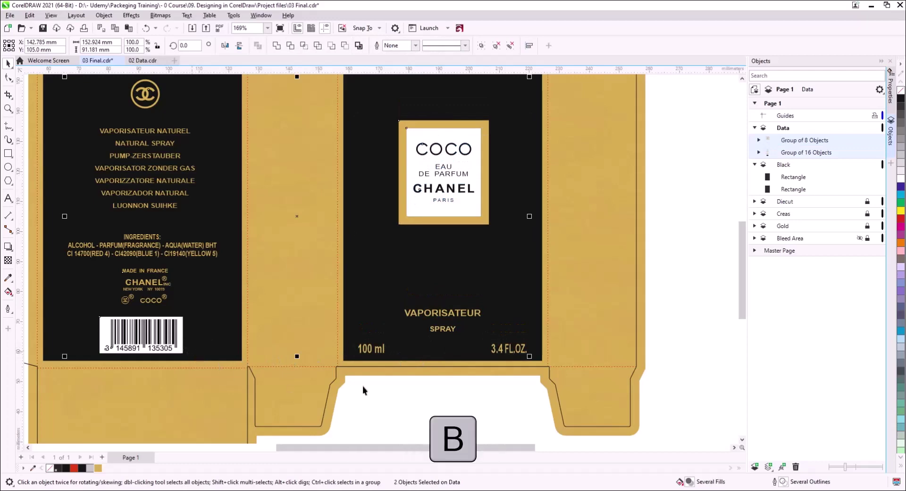
left_click(424, 407)
- Make the Diecut, Creas, Gold, Black and Data layers visible one by one, showing Bleed Area briefly and hiding it again
scroll(454, 357, "down", 1)
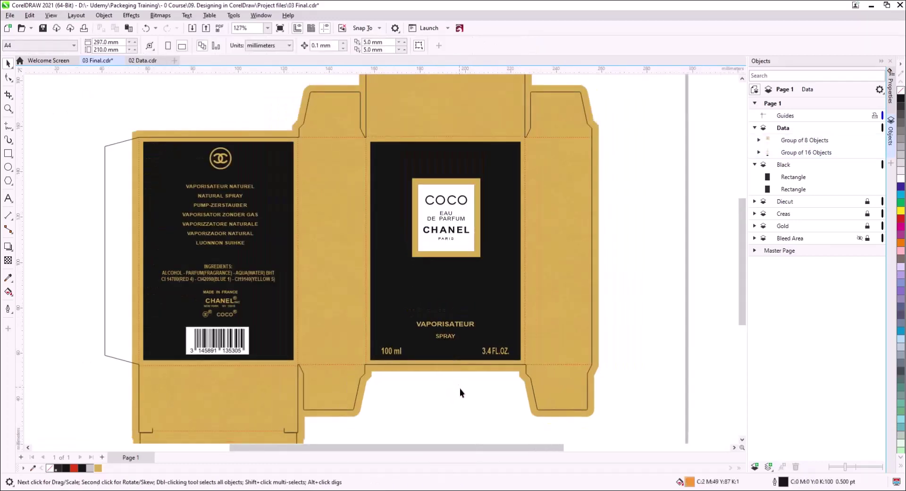
scroll(461, 338, "down", 1)
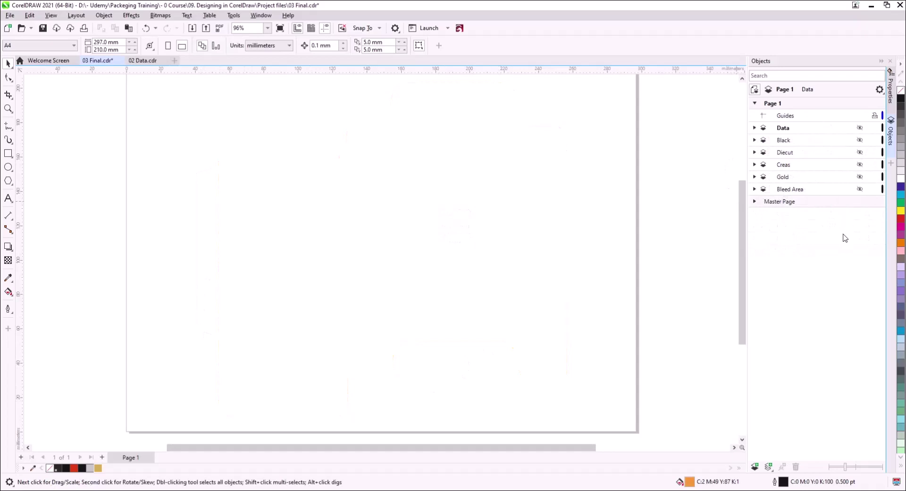
left_click(860, 152)
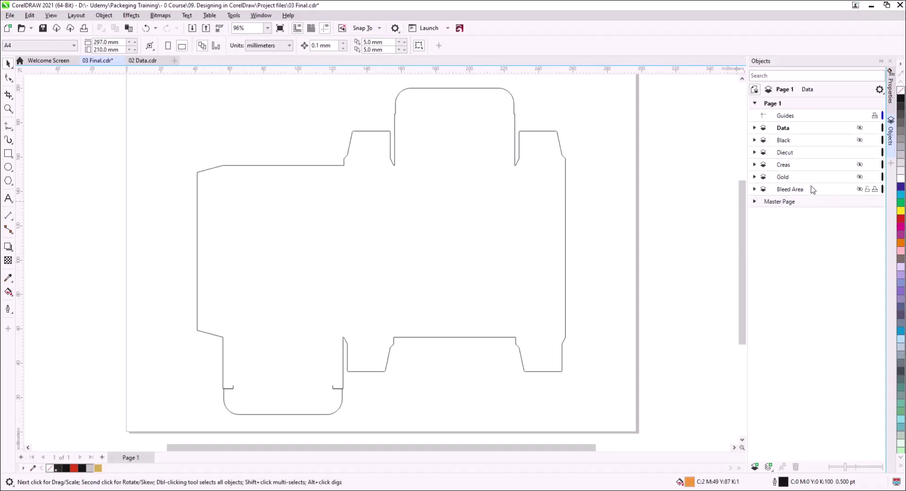
left_click(860, 165)
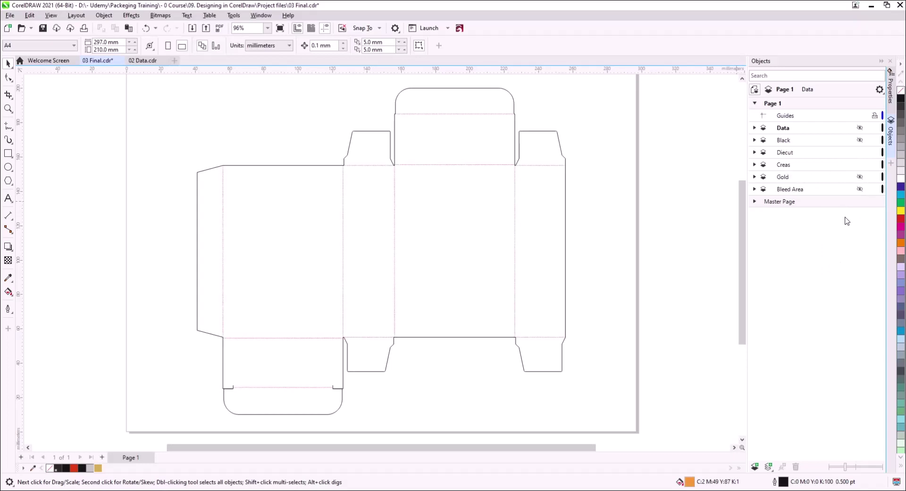
left_click(860, 189)
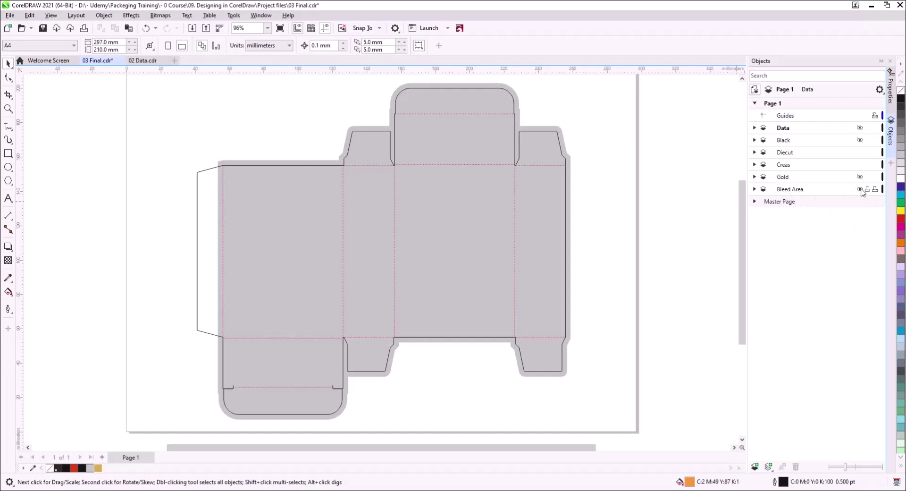
left_click(860, 189)
left_click(859, 177)
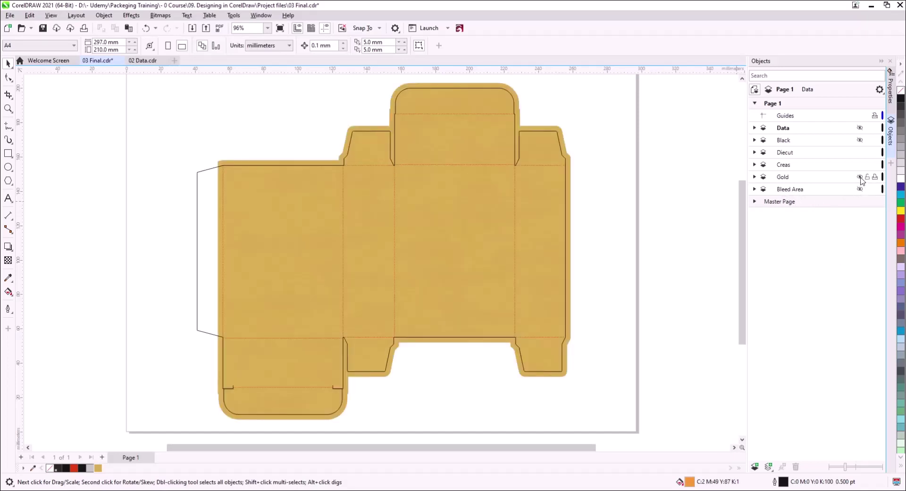
left_click(860, 141)
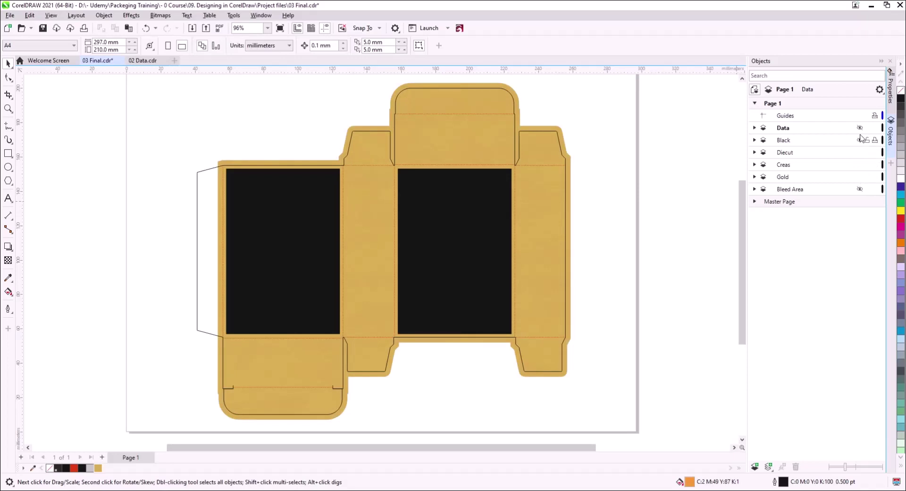
left_click(859, 127)
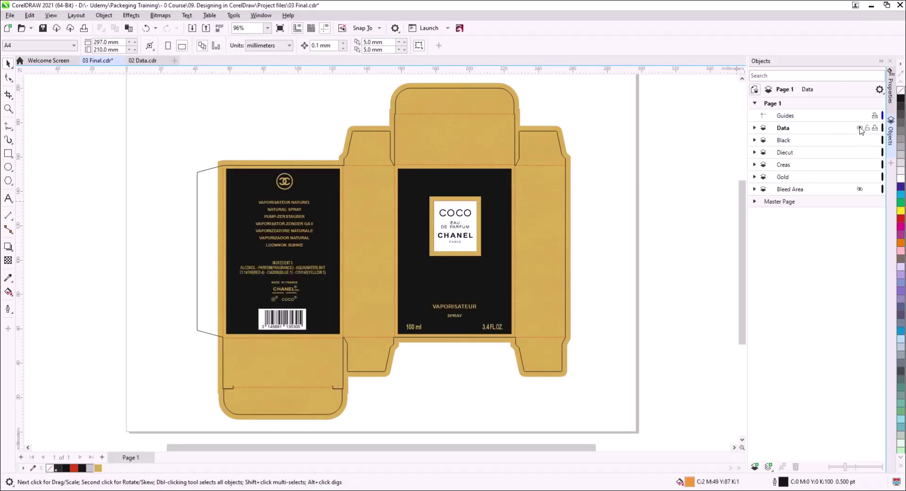